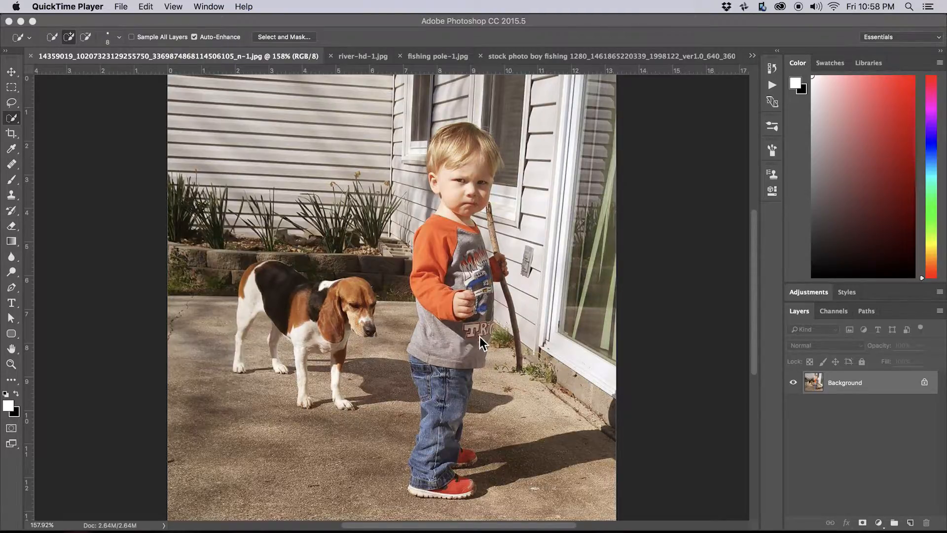
Quick-select the dog's hind leg, body and head, leaving out the stone wall above its back.
click(446, 354)
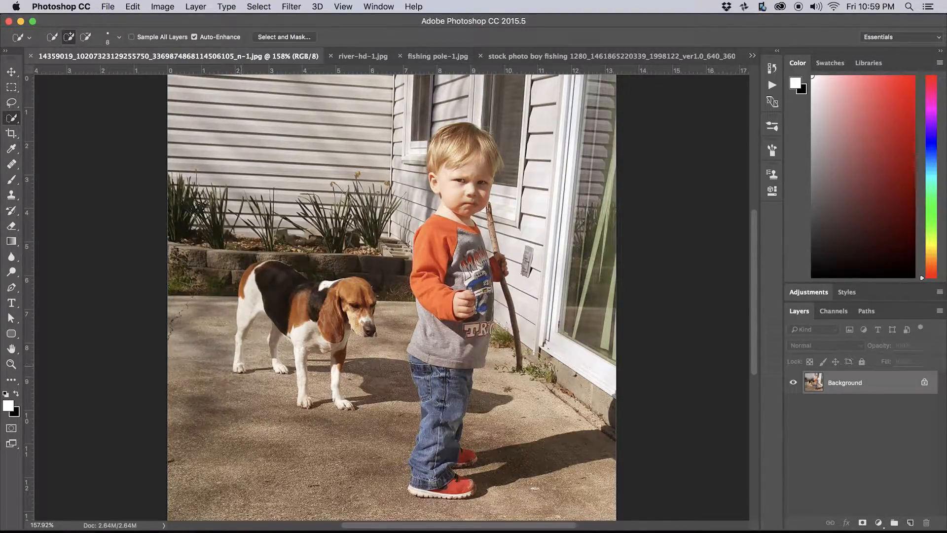
key(z)
mouse_move(241, 367)
mouse_down()
mouse_move(303, 355)
mouse_move(290, 358)
mouse_up()
key(w)
mouse_move(228, 386)
mouse_down()
mouse_move(237, 213)
mouse_move(256, 163)
mouse_move(261, 182)
mouse_move(281, 143)
mouse_move(285, 273)
mouse_up()
scroll(256, 163, up, 3)
mouse_move(272, 239)
mouse_down()
mouse_move(304, 220)
mouse_move(384, 218)
mouse_move(413, 231)
mouse_move(449, 289)
mouse_up()
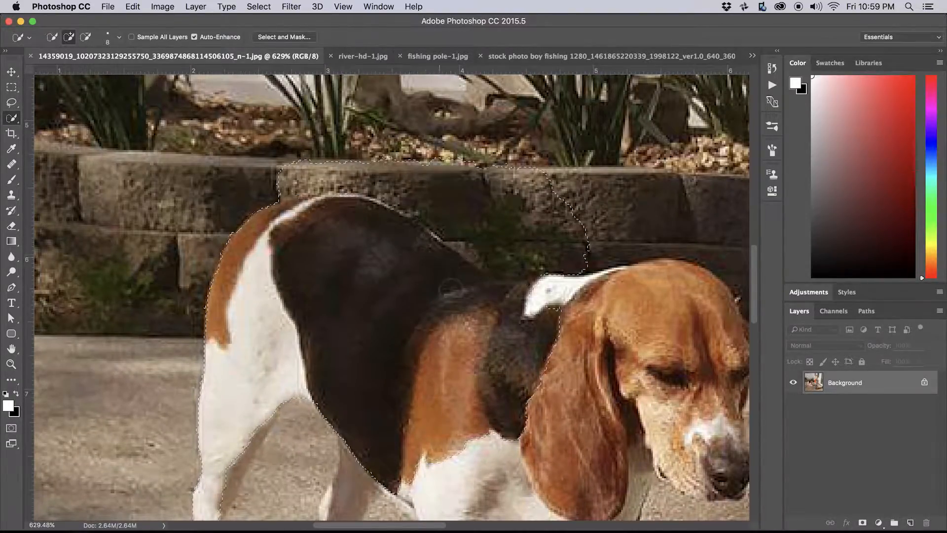
mouse_move(257, 170)
mouse_down()
mouse_move(514, 198)
mouse_move(563, 234)
mouse_move(503, 172)
mouse_move(382, 158)
mouse_move(288, 188)
mouse_up()
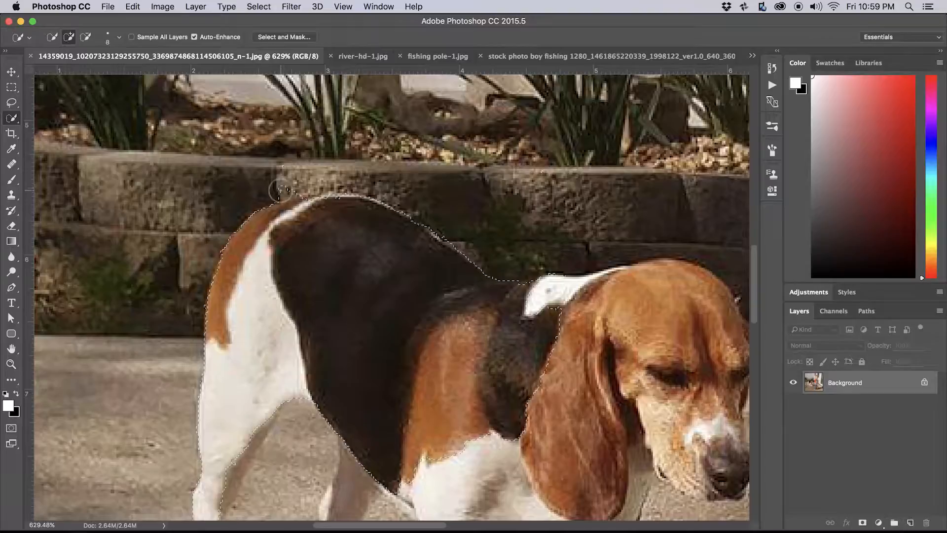
Subtract the concrete around and between the dog's hind legs from the selection, with the Quick Selection brush reduced to size 4.
scroll(458, 339, down, 10)
scroll(458, 340, right, 4)
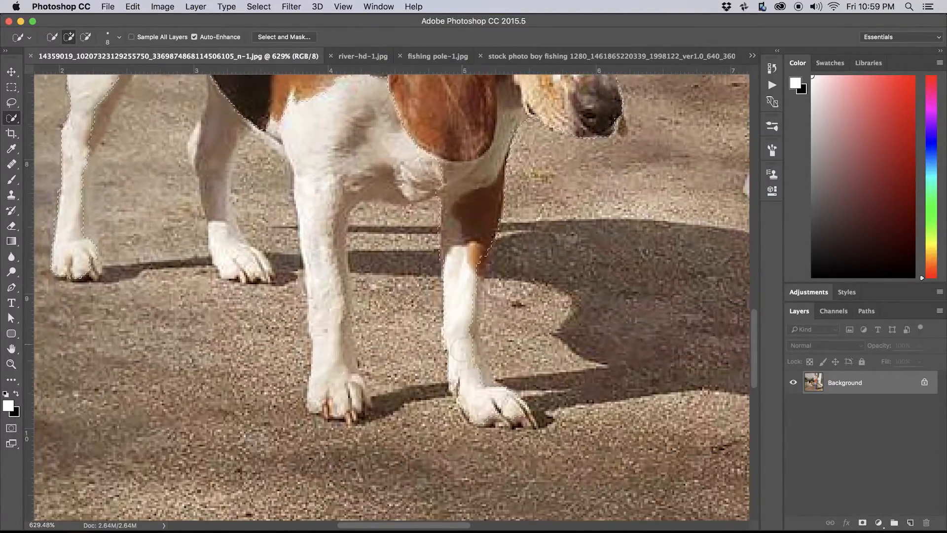
scroll(380, 131, left, 8)
scroll(412, 247, up, 5)
key(alt)
drag(413, 248, 421, 339)
drag(353, 228, 341, 171)
key(bracketleft)
key(bracketleft)
key(bracketleft)
key(bracketleft)
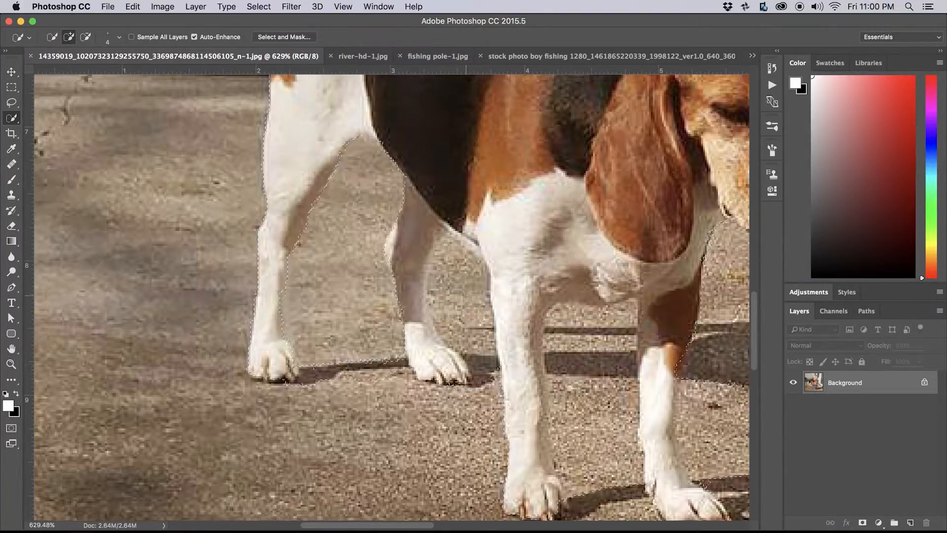
Subtract the lit concrete around the dog's front legs and add its cast shadow to the selection.
scroll(414, 455, right, 5)
key(alt)
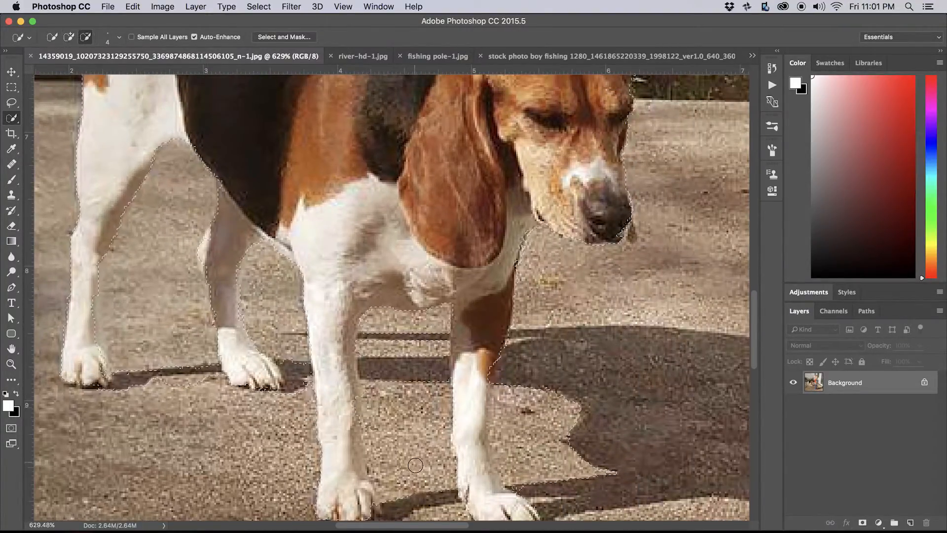
drag(414, 455, 377, 464)
mouse_move(523, 464)
mouse_down()
mouse_move(509, 438)
mouse_move(601, 356)
mouse_up()
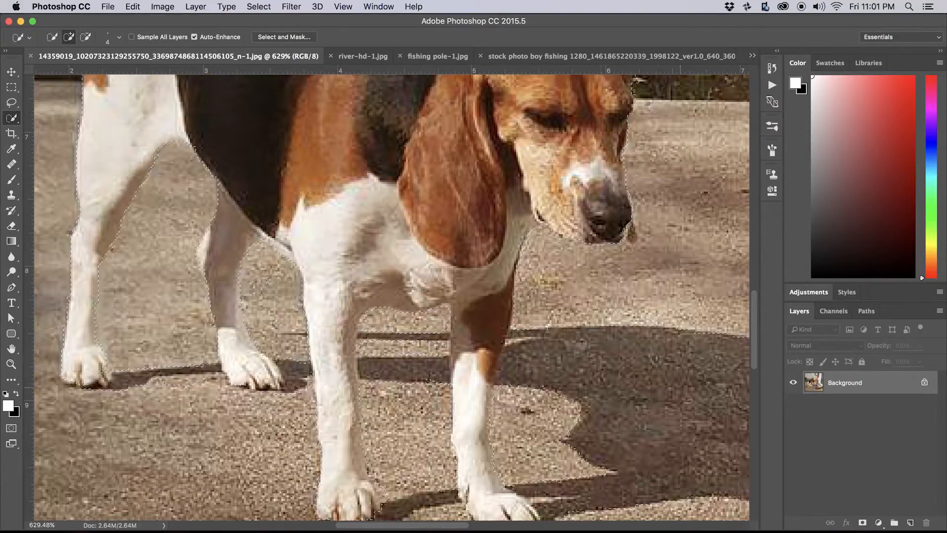
drag(677, 380, 691, 390)
drag(691, 389, 538, 339)
mouse_move(296, 286)
mouse_down()
mouse_move(372, 402)
mouse_move(469, 499)
mouse_up()
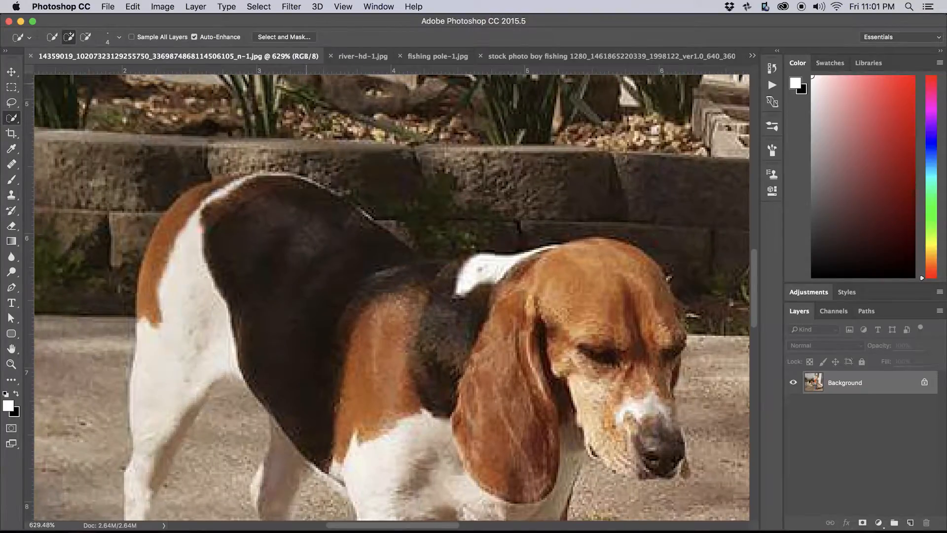
Bring the dog selection into Select and Mask and erase the stray specks above the dog's back.
click(307, 37)
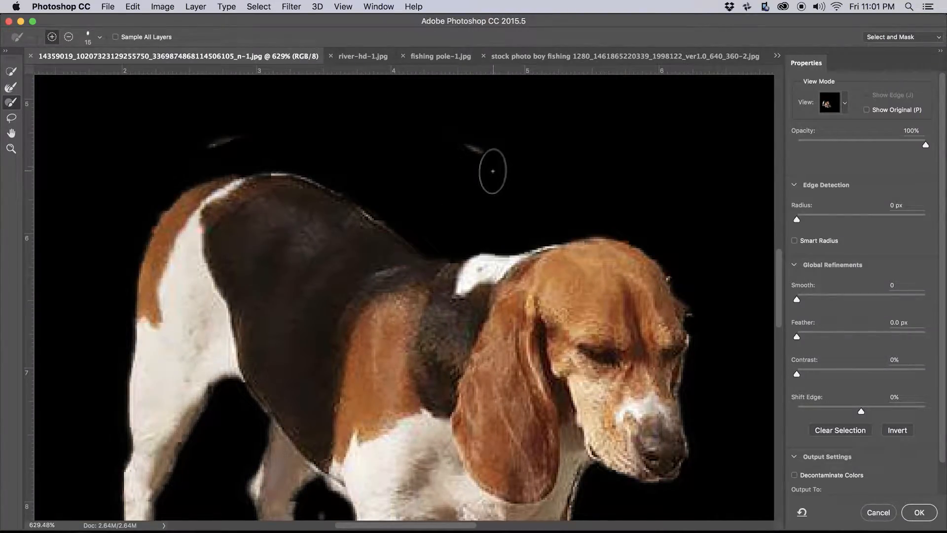
key(alt)
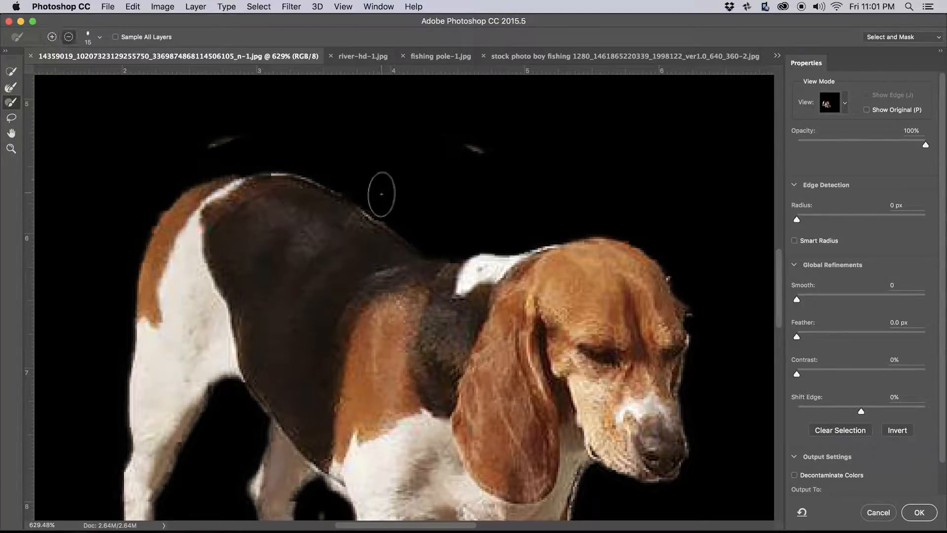
drag(514, 160, 440, 158)
drag(206, 140, 248, 139)
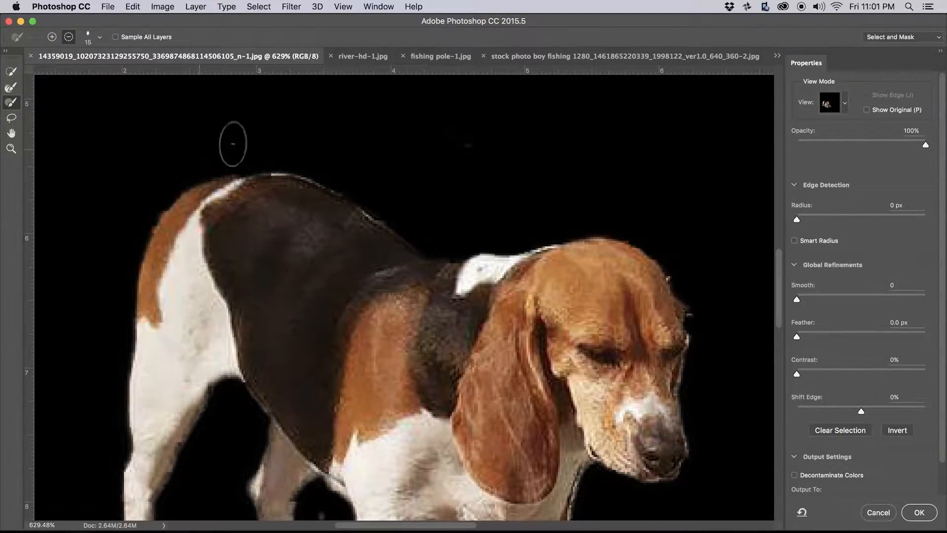
Paint the missing shadow between the dog's front paws into the mask.
key(space)
drag(195, 221, 294, 63)
drag(301, 365, 360, 284)
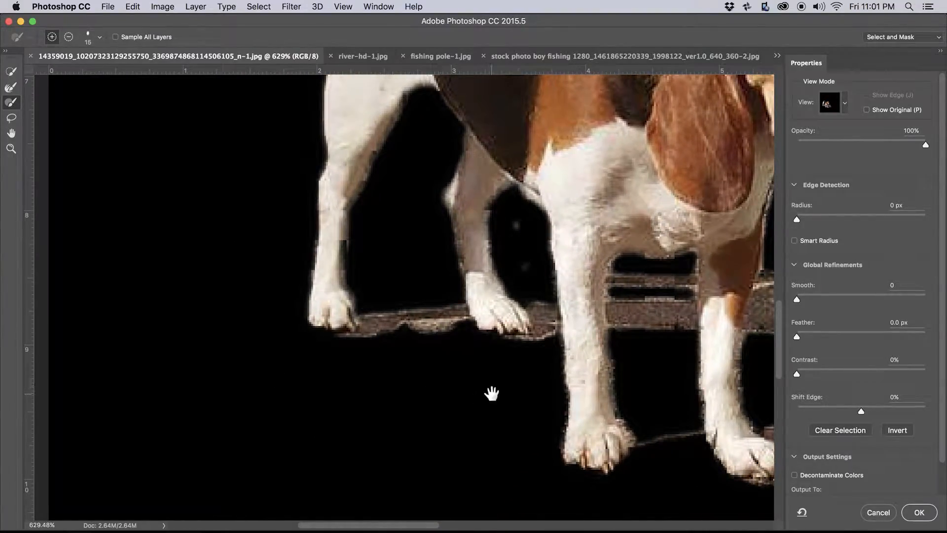
drag(492, 392, 334, 402)
key(space)
drag(469, 458, 424, 446)
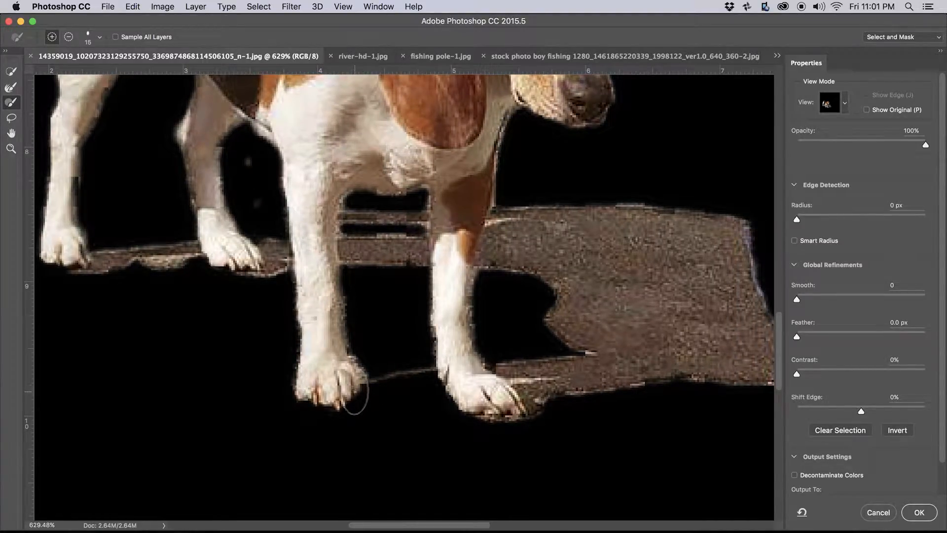
mouse_move(357, 395)
mouse_down()
mouse_move(449, 383)
mouse_move(370, 393)
mouse_move(375, 401)
mouse_move(339, 412)
mouse_move(348, 402)
mouse_move(358, 432)
mouse_move(440, 398)
mouse_move(351, 429)
mouse_up()
drag(368, 356, 429, 347)
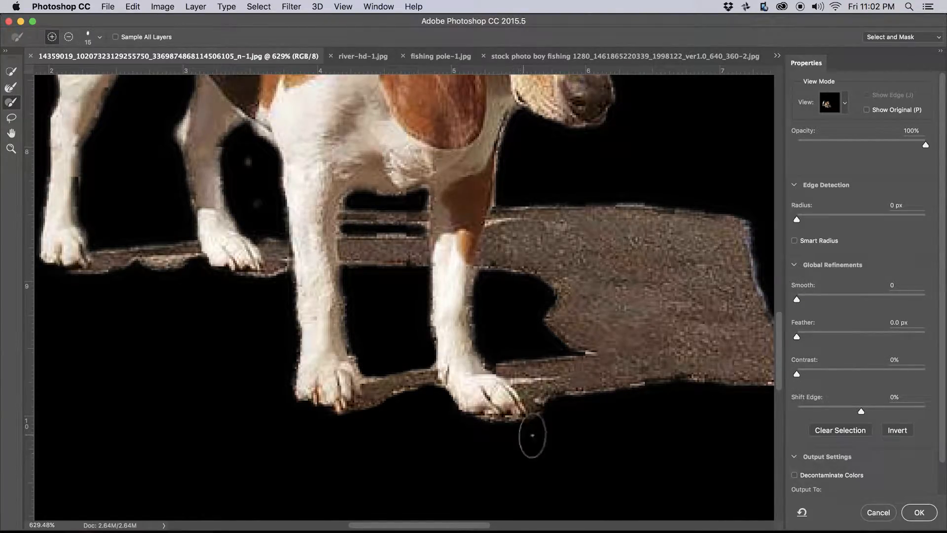
Set the mask overlay opacity to 74% and clean up the edge of the dog's head with a size 5 brush.
mouse_move(594, 438)
mouse_down()
mouse_move(502, 453)
mouse_move(615, 473)
mouse_move(449, 334)
mouse_move(454, 323)
mouse_move(407, 450)
mouse_up()
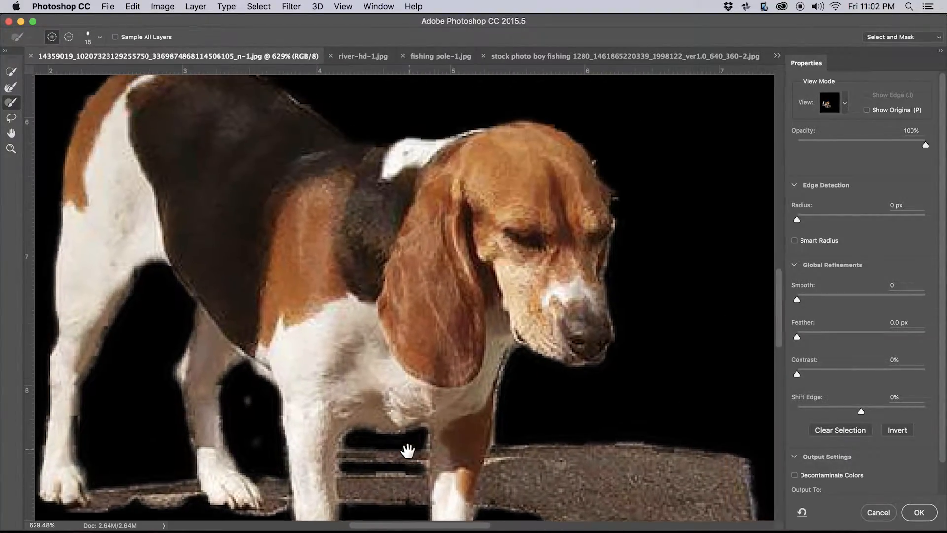
mouse_move(444, 327)
mouse_down()
mouse_move(377, 385)
mouse_move(302, 400)
mouse_up()
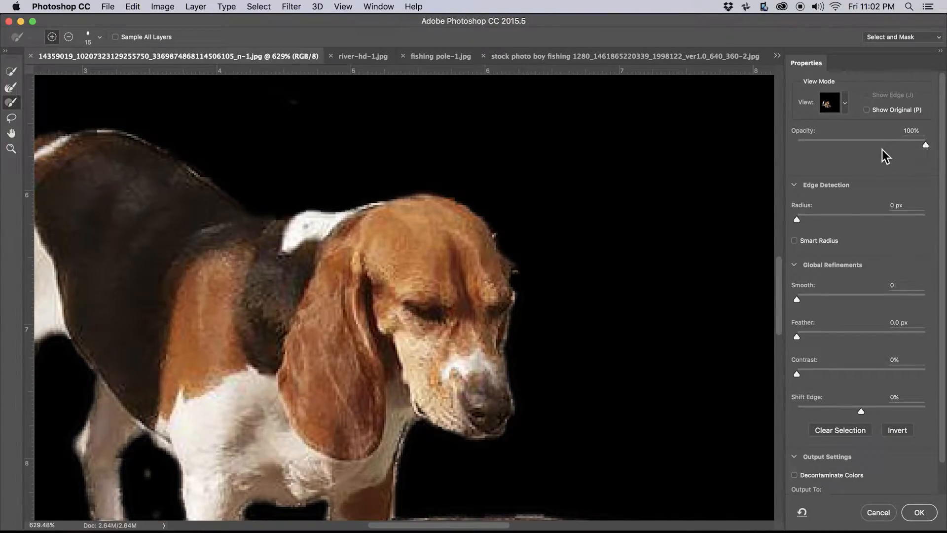
mouse_move(921, 145)
mouse_down()
mouse_move(839, 148)
mouse_move(919, 143)
mouse_move(837, 158)
mouse_move(905, 146)
mouse_move(846, 148)
mouse_up()
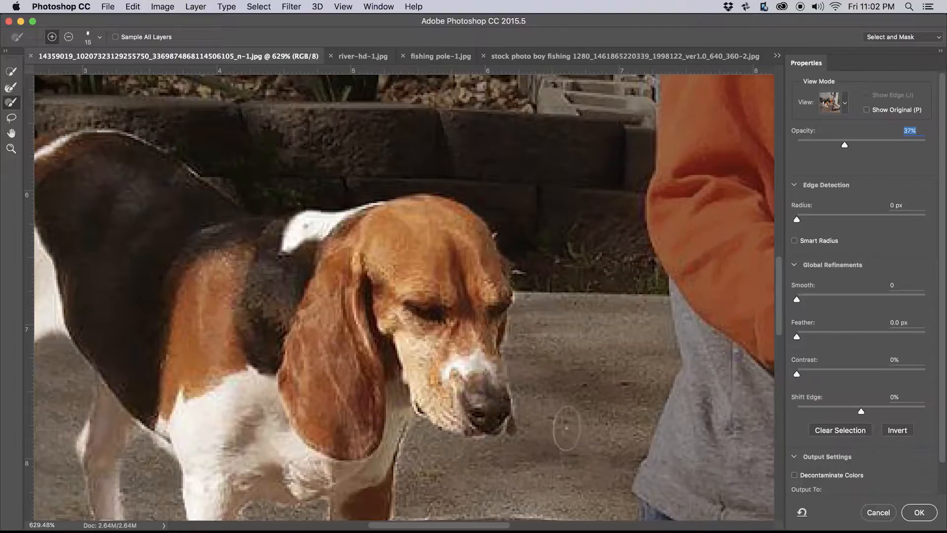
key(bracketleft)
key(bracketleft)
drag(845, 145, 892, 144)
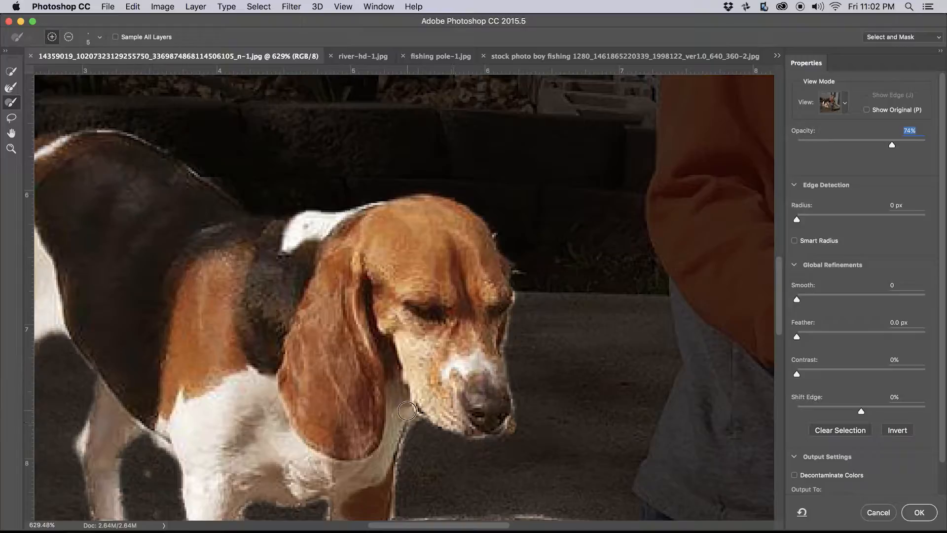
key(alt)
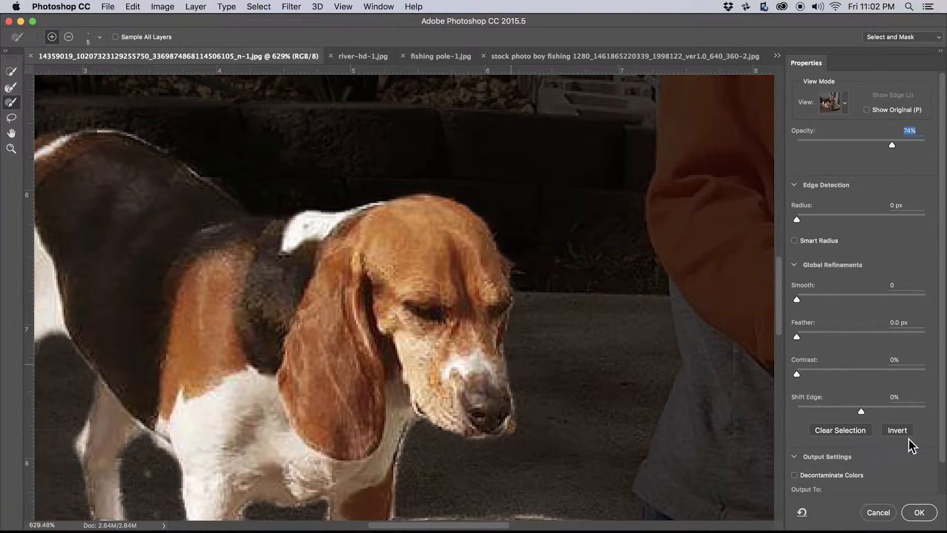
Output the dog cutout as a New Document with Layer Mask, and switch its mask off and on to check it.
scroll(869, 459, down, 2)
click(876, 456)
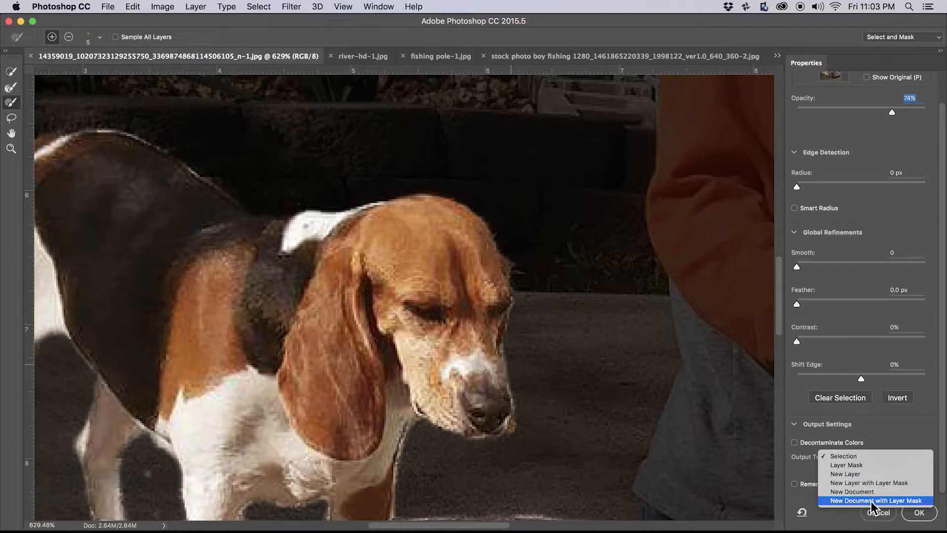
click(874, 502)
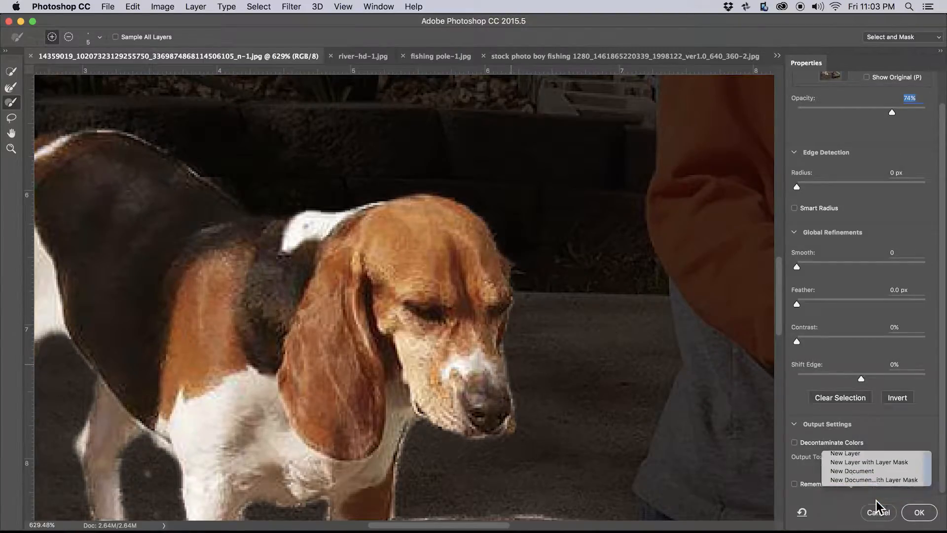
click(919, 513)
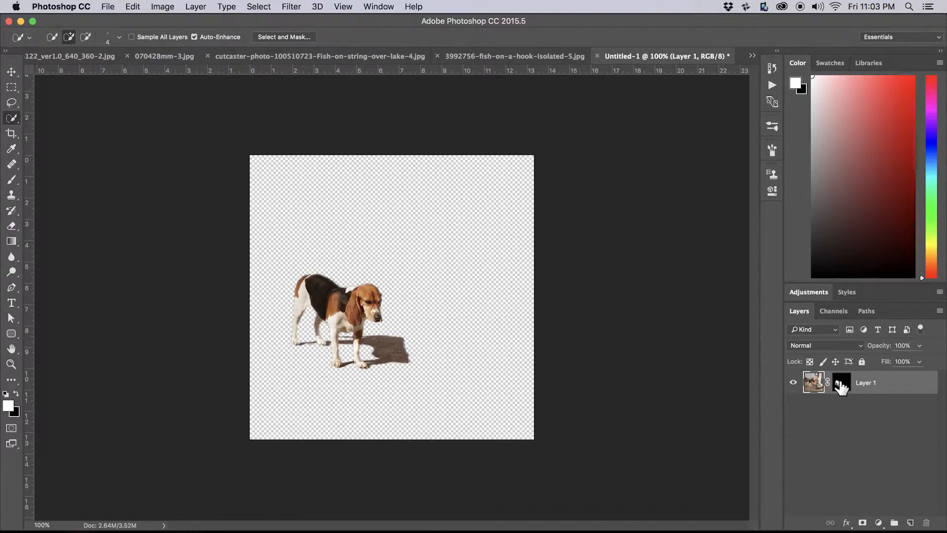
shift+click(845, 381)
shift+click(845, 382)
Return to the original photo of the boy and dog and clear the dog selection.
click(86, 58)
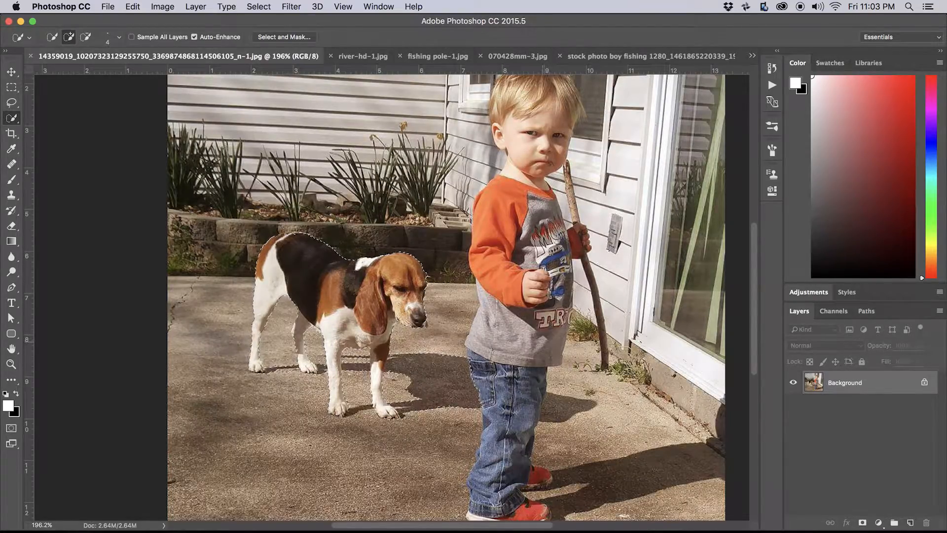
key(super+d)
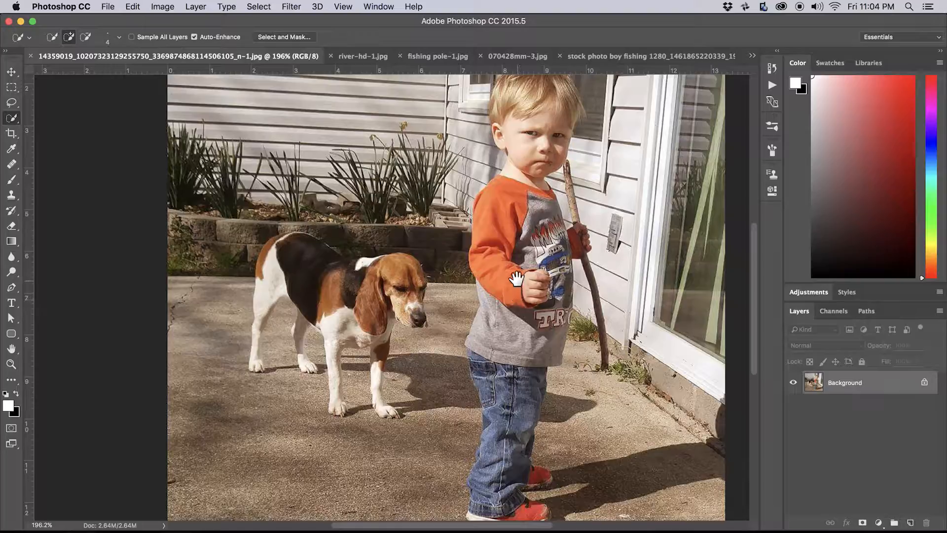
drag(517, 251, 500, 342)
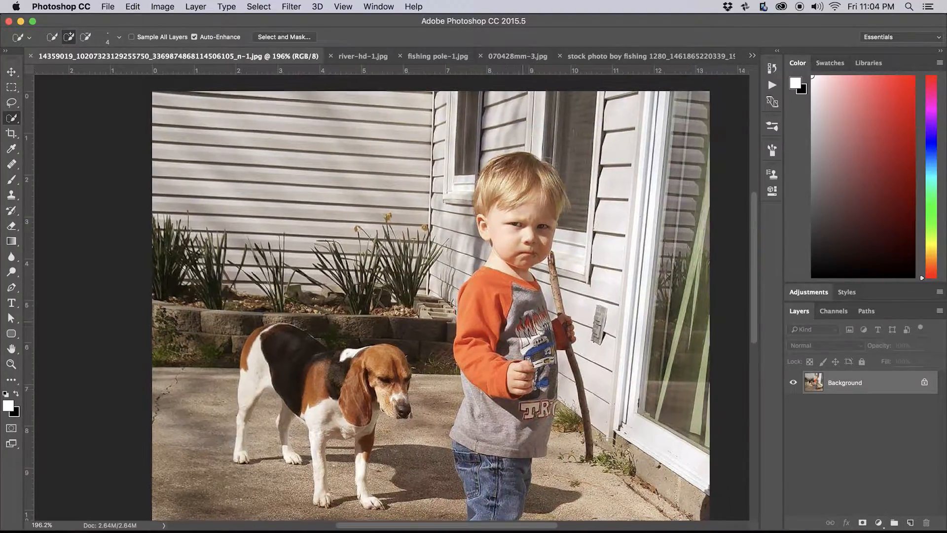
Quick-select the boy from his hair down to his shoes, including the hair tips beside his face.
key(z)
mouse_move(522, 203)
mouse_down()
mouse_move(546, 199)
mouse_move(508, 211)
mouse_up()
key(w)
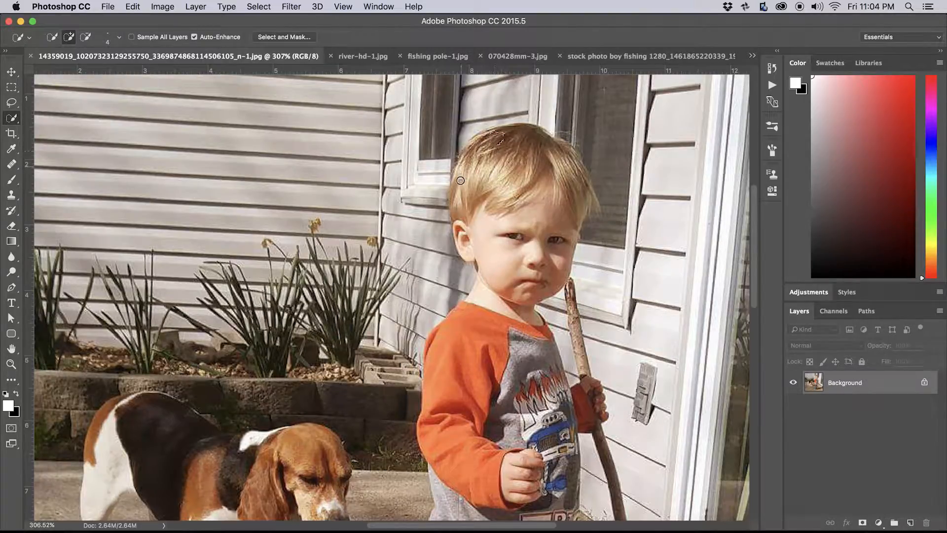
scroll(496, 328, down, 10)
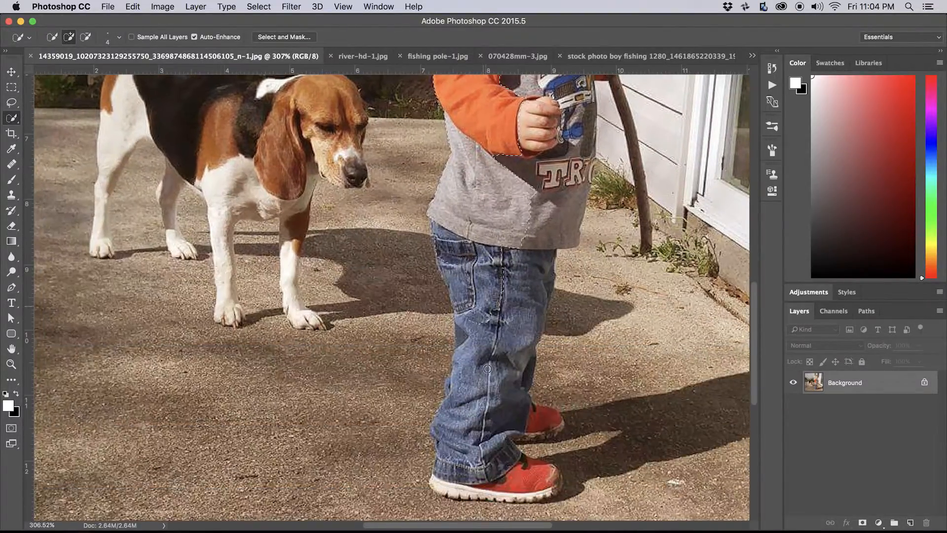
scroll(517, 333, up, 10)
key(alt)
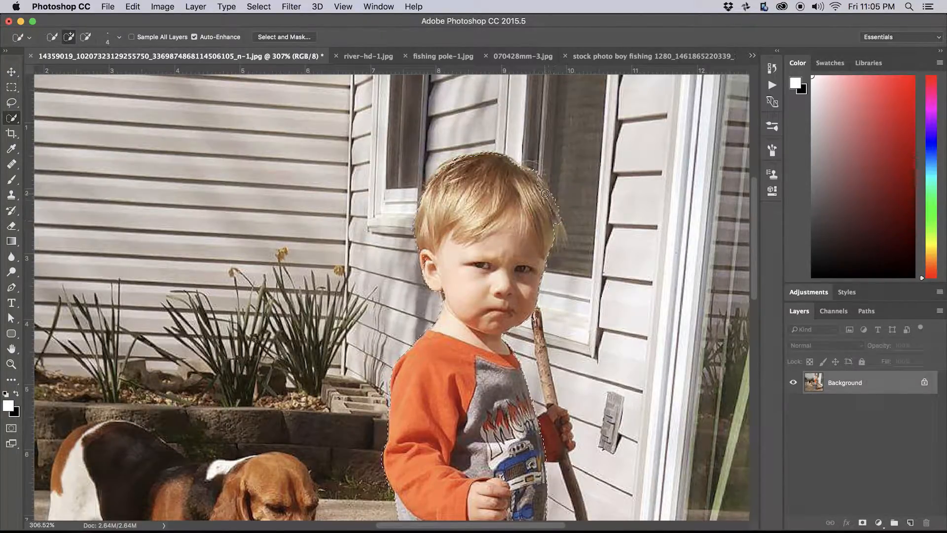
drag(562, 227, 563, 231)
Subtract the siding between the boy's neck, chest and stick, and add the lower part of the stick to the selection.
mouse_move(473, 281)
mouse_down()
mouse_move(478, 243)
mouse_move(409, 122)
mouse_up()
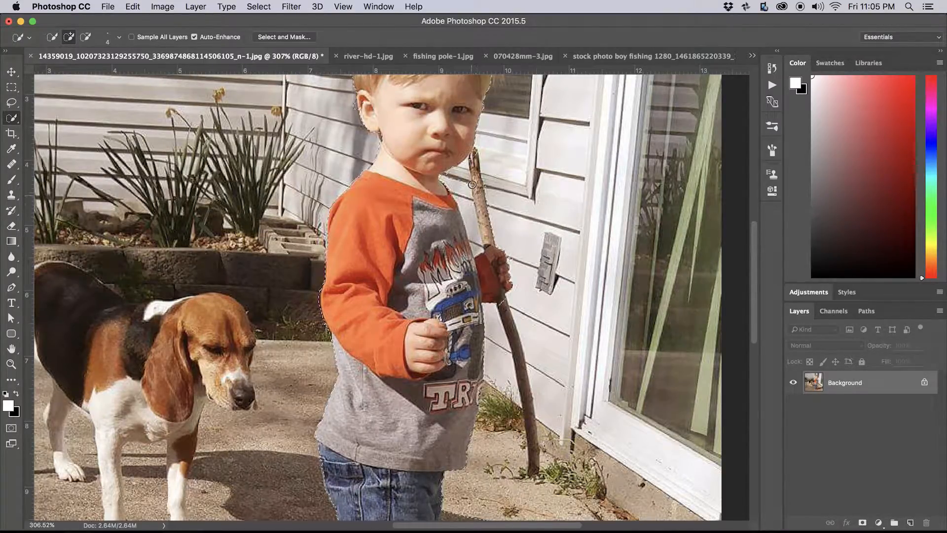
key(alt)
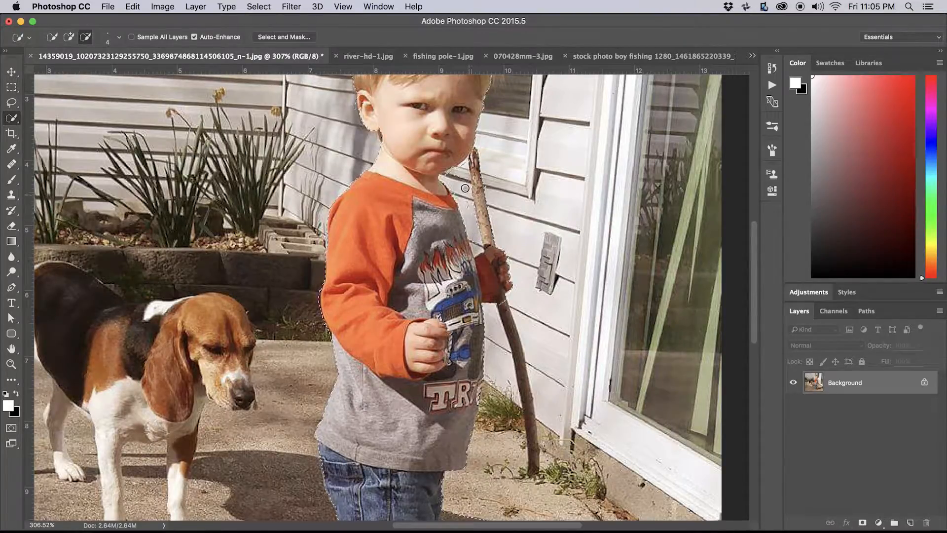
drag(461, 174, 471, 200)
alt+click(477, 248)
key(alt)
drag(503, 303, 531, 417)
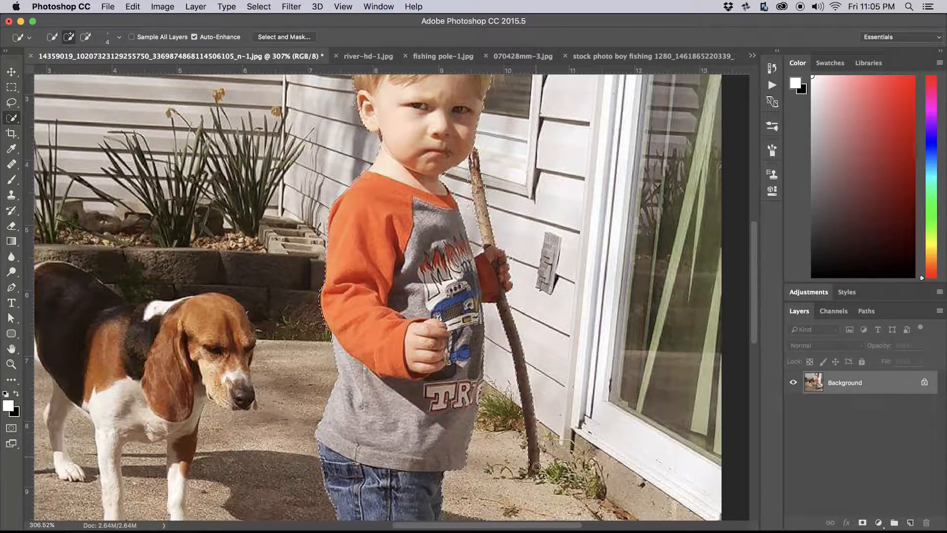
drag(535, 472, 536, 474)
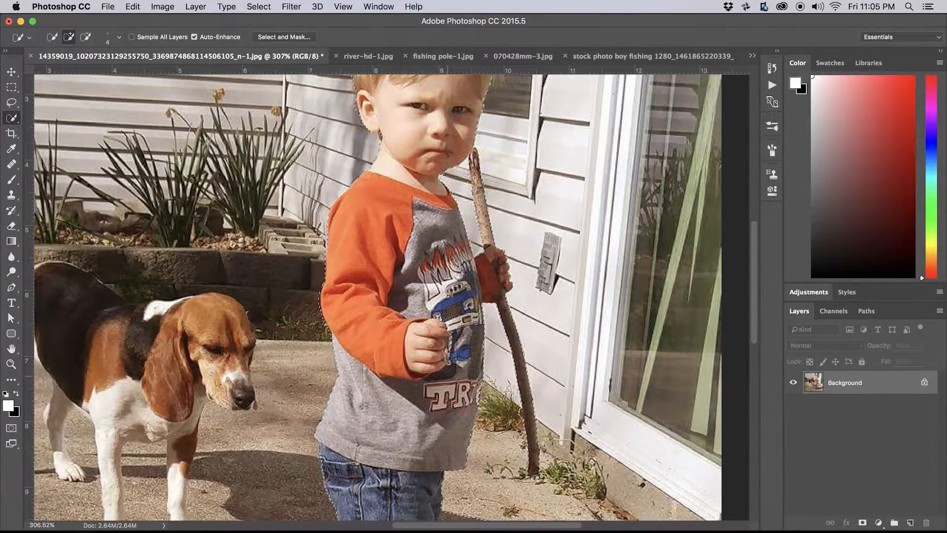
Open the boy's selection in Select and Mask and set the preview opacity to 91%.
click(291, 37)
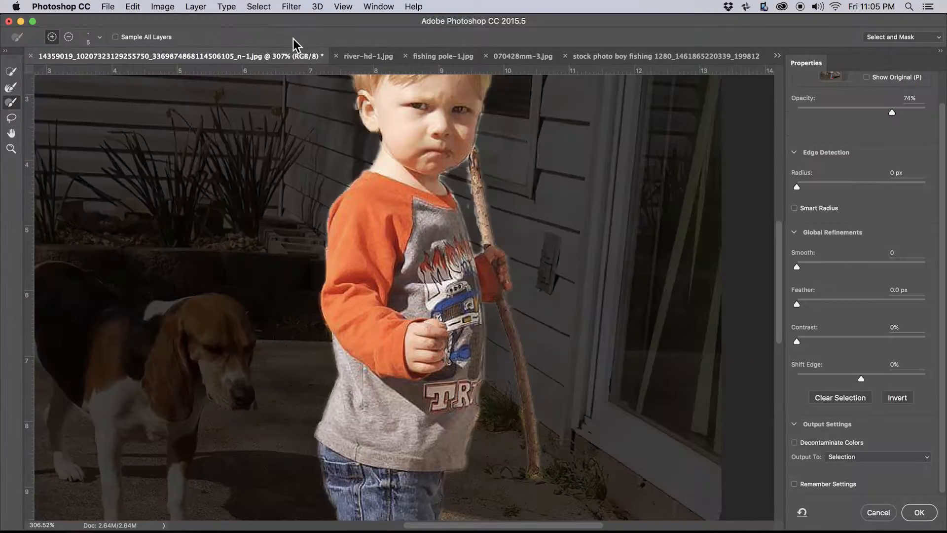
drag(893, 113, 914, 113)
drag(472, 277, 481, 394)
scroll(481, 394, down, 10)
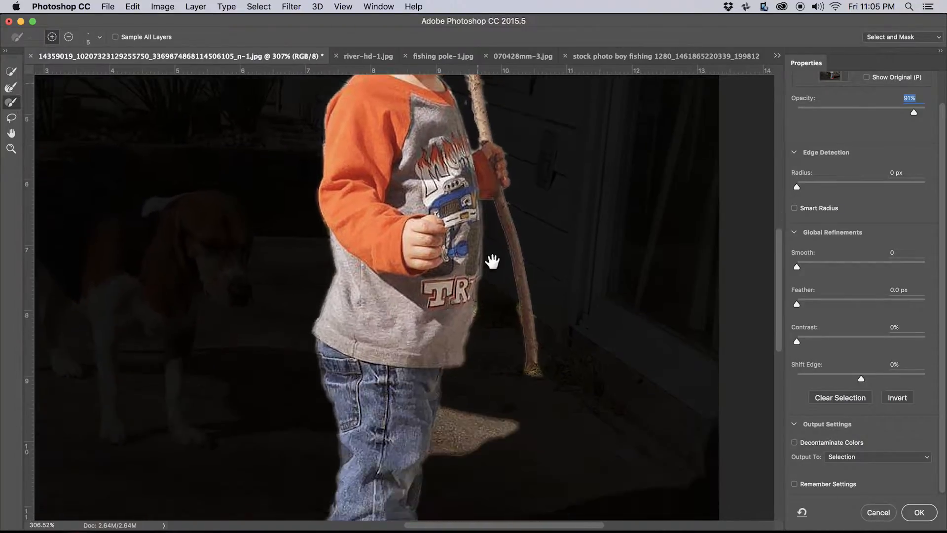
drag(486, 264, 480, 250)
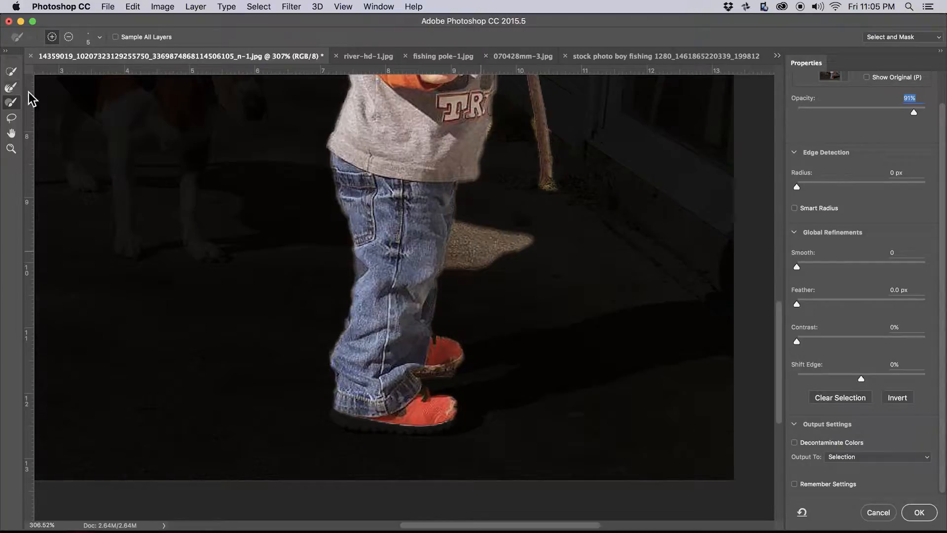
Subtract the patch of sunlit ground beside the boy's jeans with the Quick Selection tool.
click(11, 71)
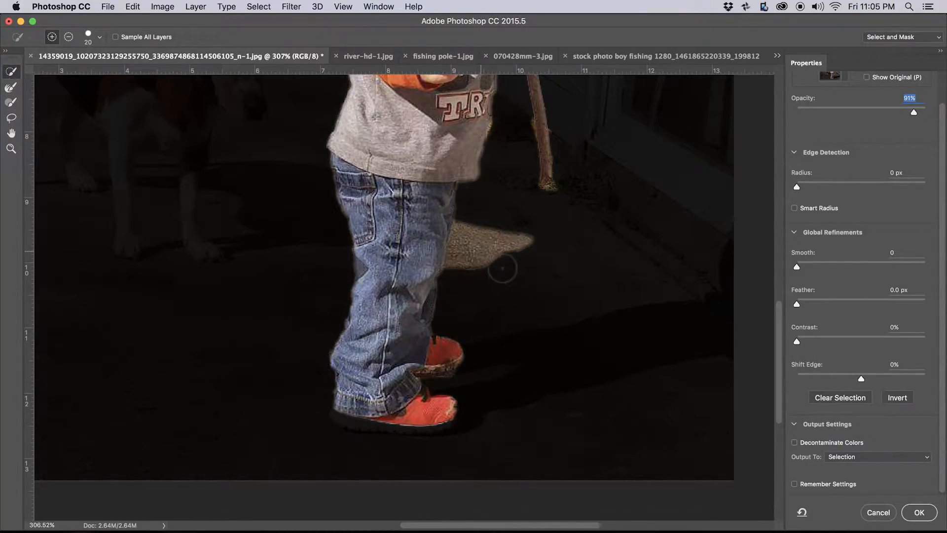
alt+click(482, 247)
alt+click(482, 246)
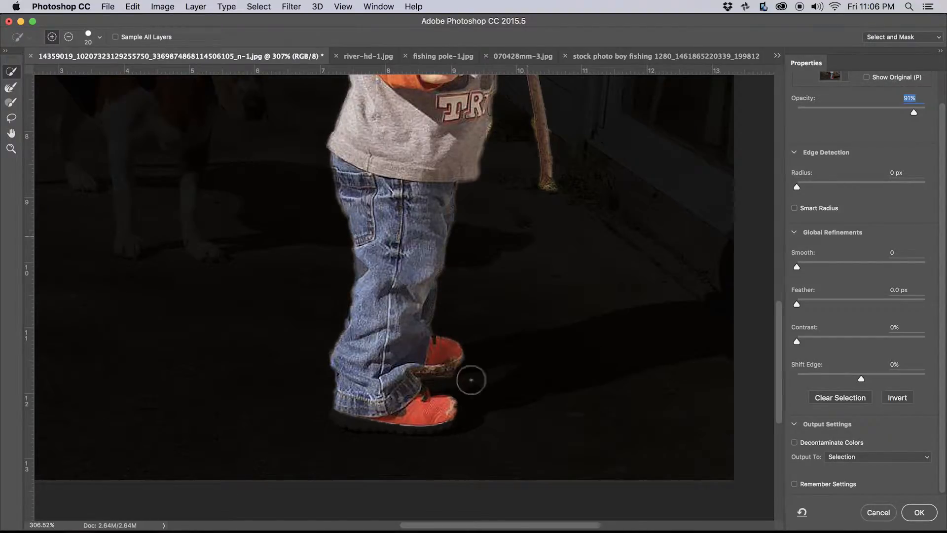
Add the boy's ground shadow and white shoe sole with a size 9 brush, subtracting the sunlit strip between his shoes.
key(bracketleft)
drag(459, 359, 668, 317)
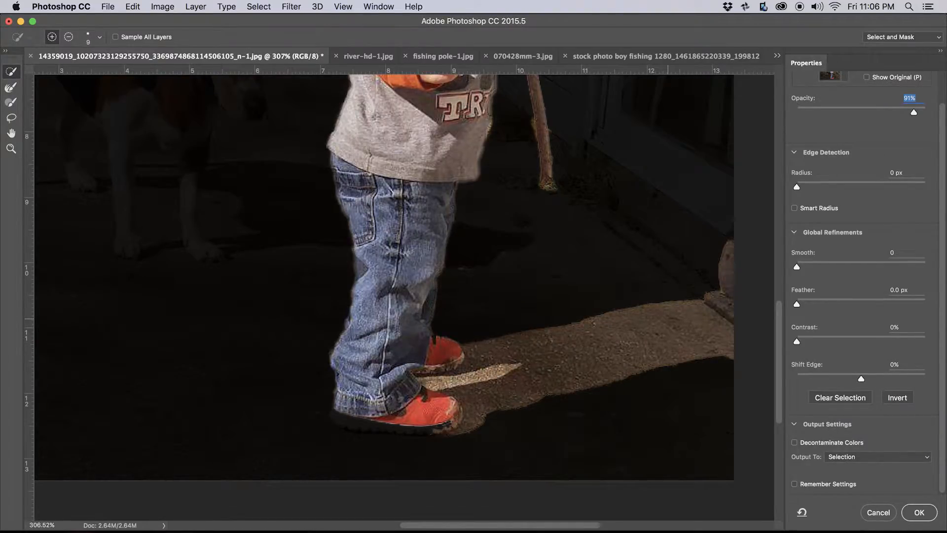
key(alt)
drag(429, 382, 516, 369)
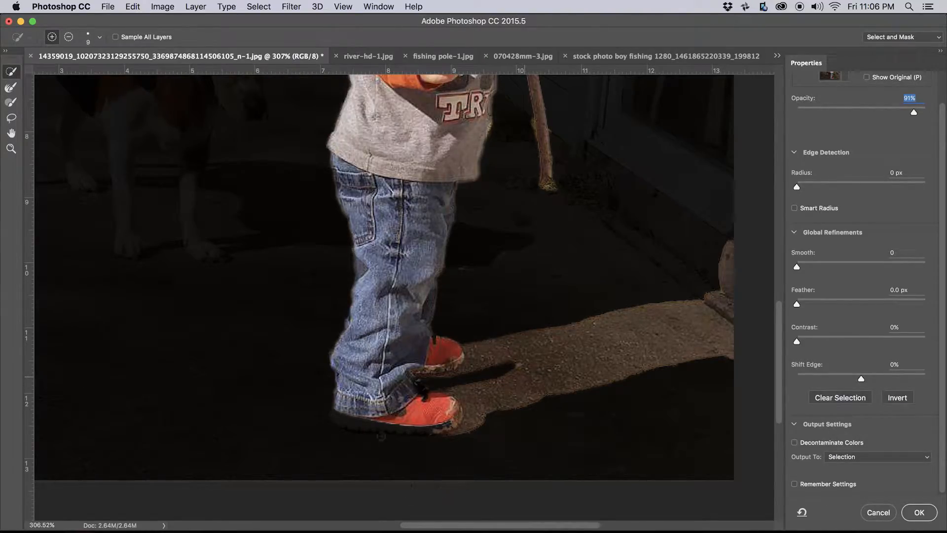
mouse_move(446, 431)
mouse_down()
mouse_move(360, 423)
mouse_move(419, 435)
mouse_move(378, 425)
mouse_move(403, 425)
mouse_up()
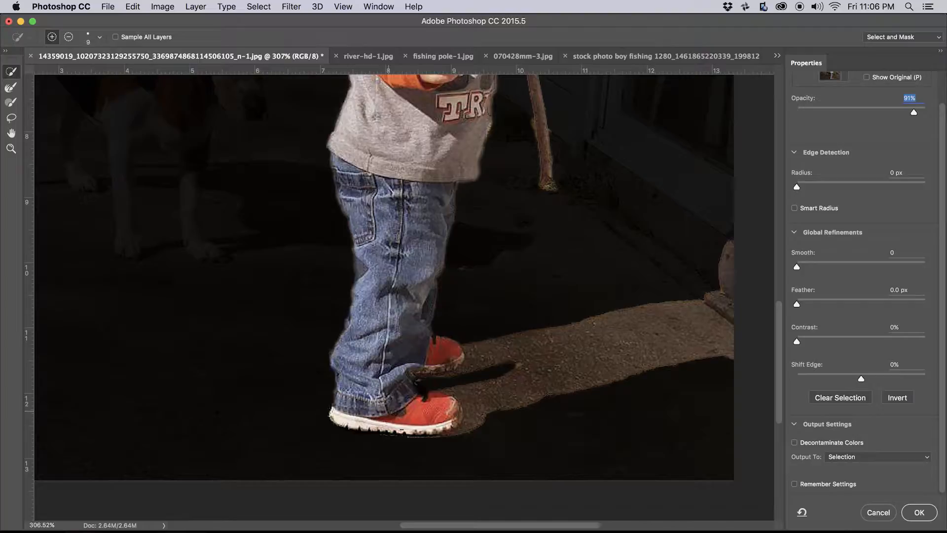
Refine the hair edges around the boy's head with the Refine Edge Brush at size 9.
drag(386, 225, 379, 389)
drag(396, 217, 383, 398)
drag(395, 354, 402, 407)
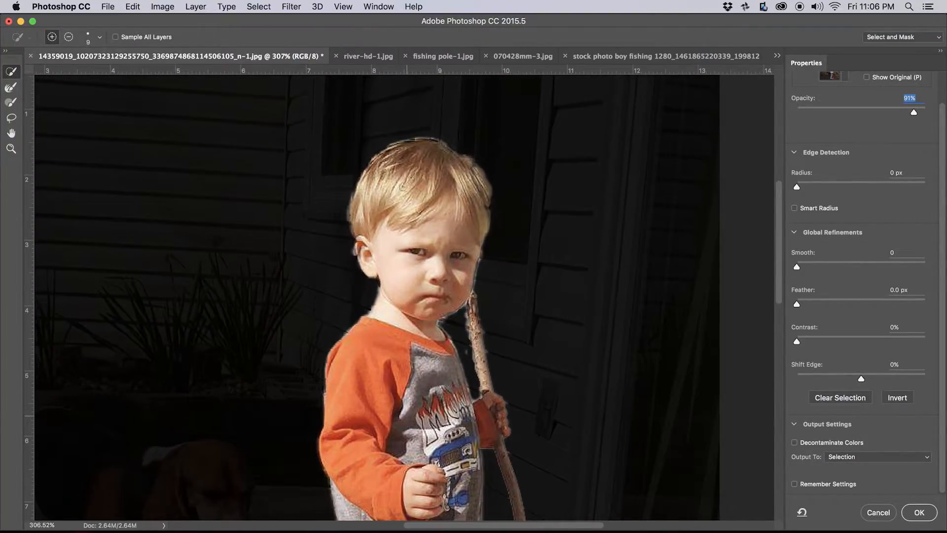
mouse_move(392, 148)
mouse_down()
mouse_move(415, 144)
mouse_move(464, 160)
mouse_move(484, 190)
mouse_move(483, 223)
mouse_up()
key(super+z)
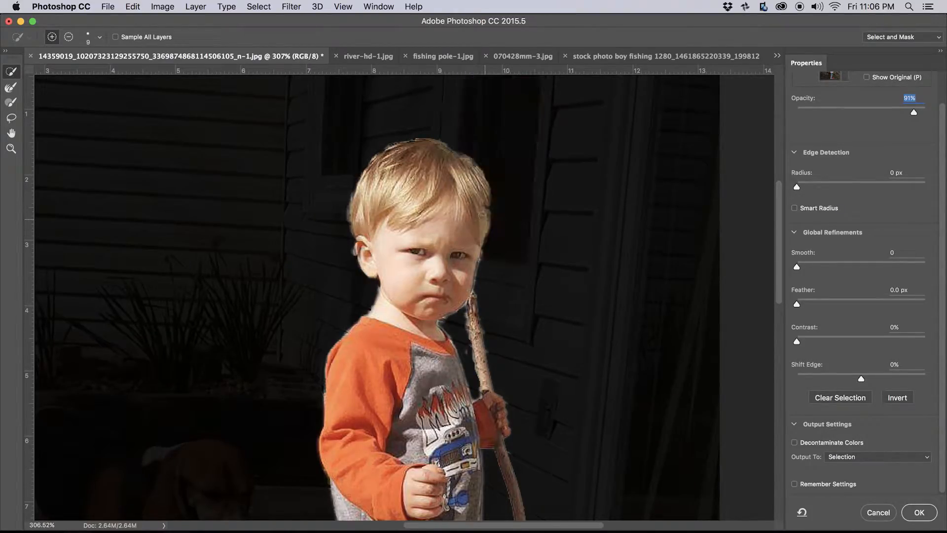
click(11, 88)
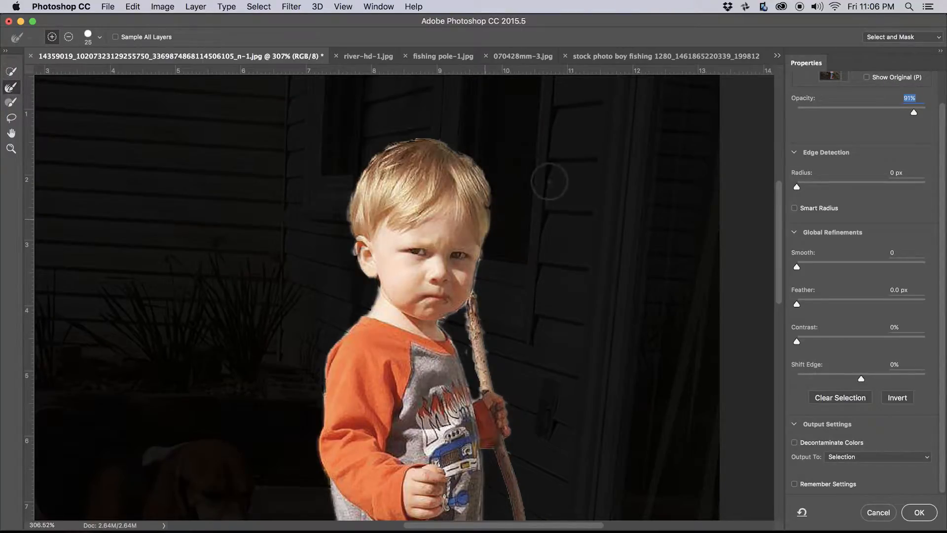
key(bracketleft)
key(bracketleft)
key(bracketleft)
mouse_move(491, 192)
mouse_down()
mouse_move(490, 225)
mouse_move(492, 208)
mouse_move(508, 249)
mouse_move(475, 165)
mouse_move(422, 140)
mouse_move(380, 157)
mouse_move(394, 146)
mouse_move(359, 184)
mouse_move(348, 214)
mouse_move(352, 255)
mouse_move(354, 192)
mouse_up()
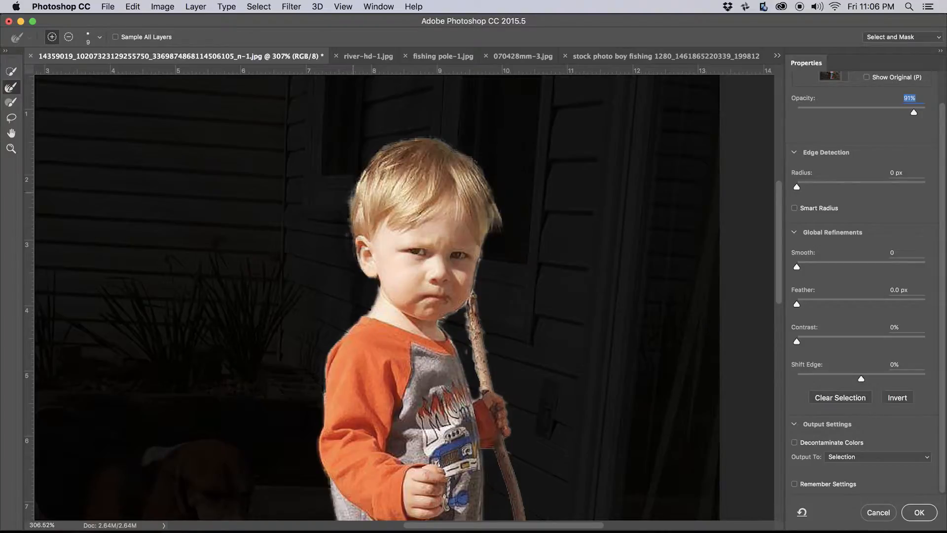
Refine the edges along the boy's face, neck and shoulder, and undo the last refinement.
mouse_move(436, 322)
mouse_down()
mouse_move(471, 294)
mouse_move(481, 242)
mouse_up()
drag(382, 294, 352, 325)
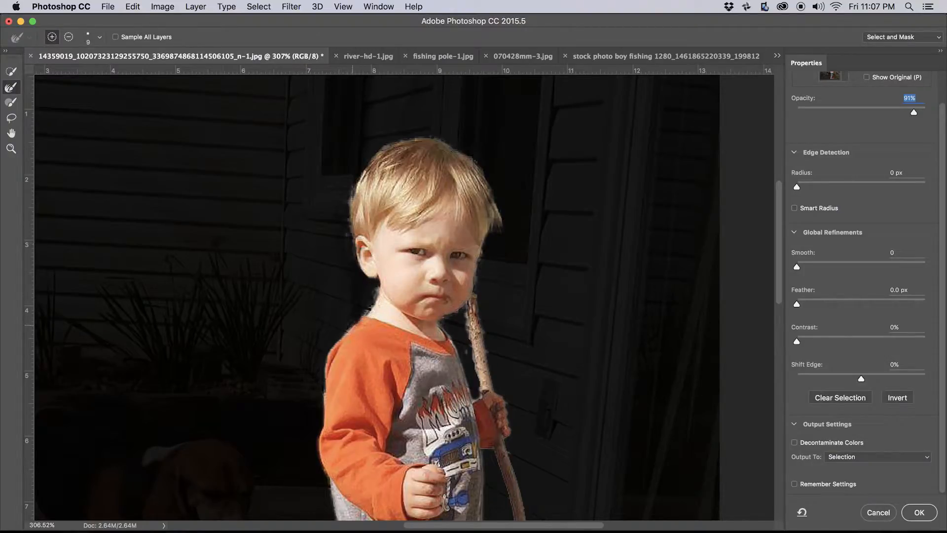
key(super+z)
Switch the cutout preview to On White with 86% opacity.
drag(447, 446, 493, 105)
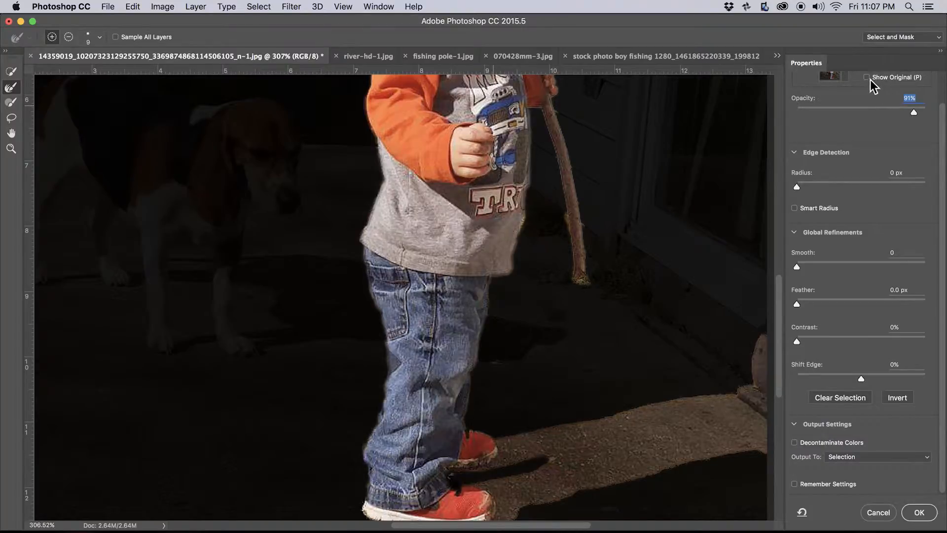
mouse_move(913, 114)
mouse_down()
mouse_move(870, 119)
mouse_move(926, 115)
mouse_move(909, 114)
mouse_up()
click(834, 76)
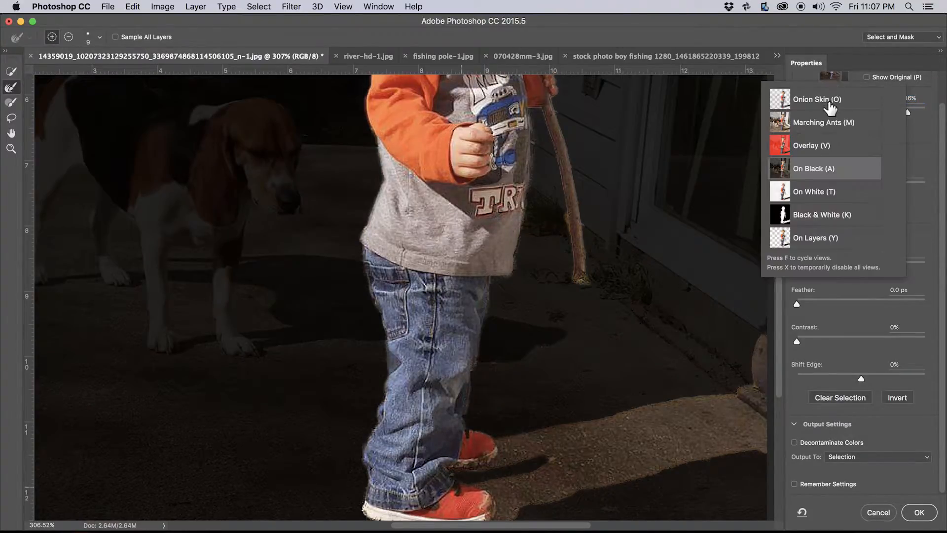
click(831, 196)
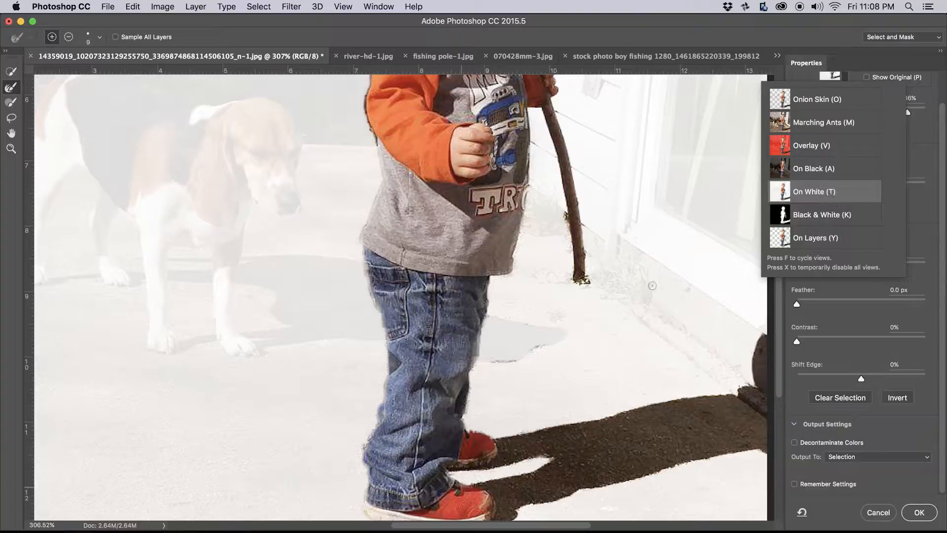
Refine the outer edge of the boy's orange sleeve and set the preview opacity to 76%.
drag(571, 375, 587, 431)
mouse_move(552, 272)
mouse_down()
mouse_move(582, 422)
mouse_move(607, 469)
mouse_up()
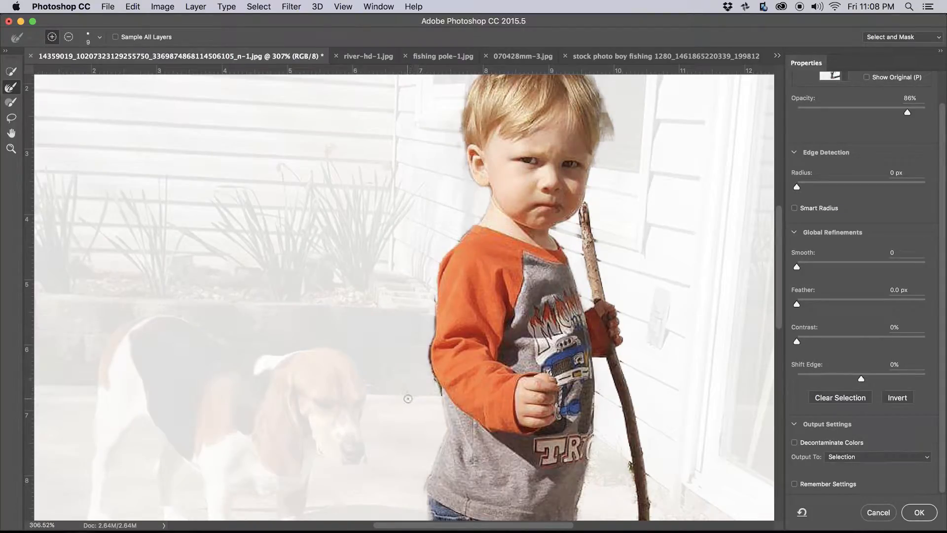
drag(437, 393, 433, 292)
drag(529, 234, 513, 332)
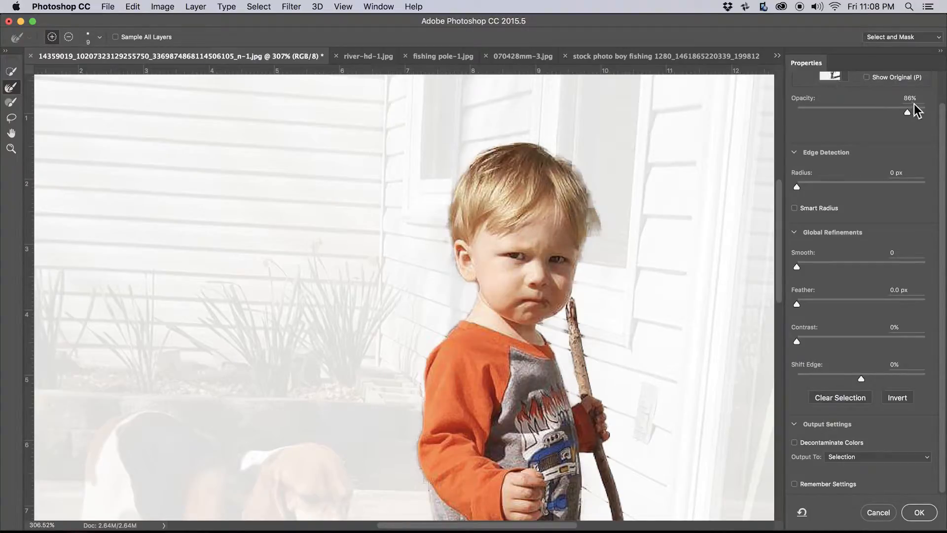
click(896, 112)
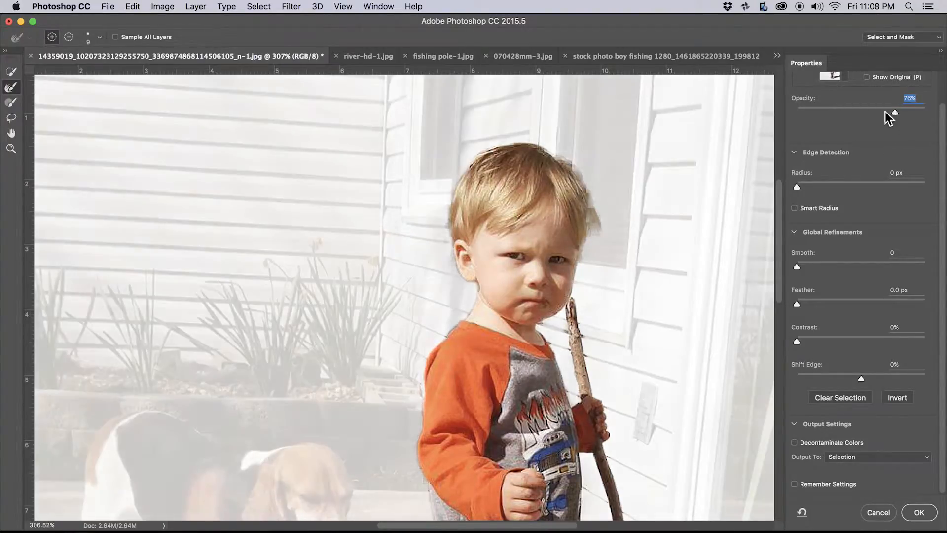
Output the boy cutout as a New Document with Layer Mask.
click(934, 462)
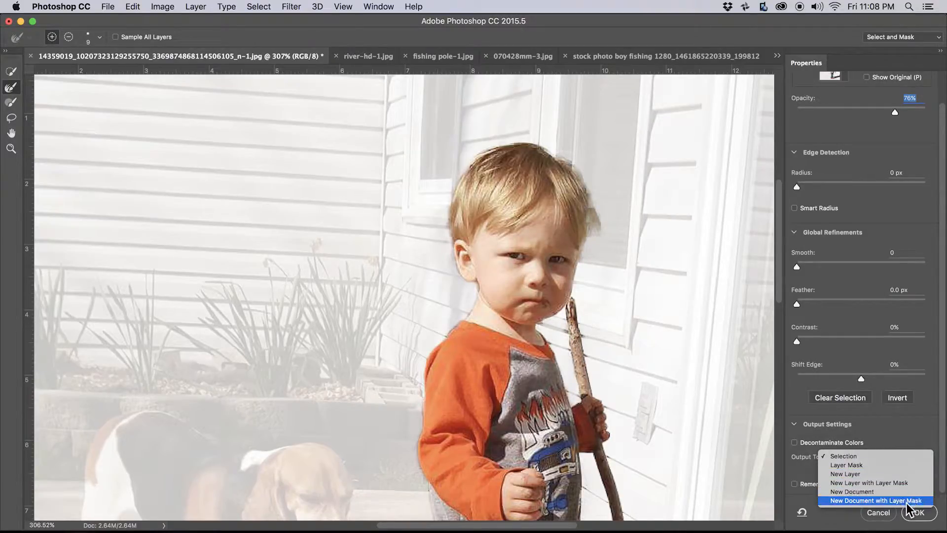
click(901, 501)
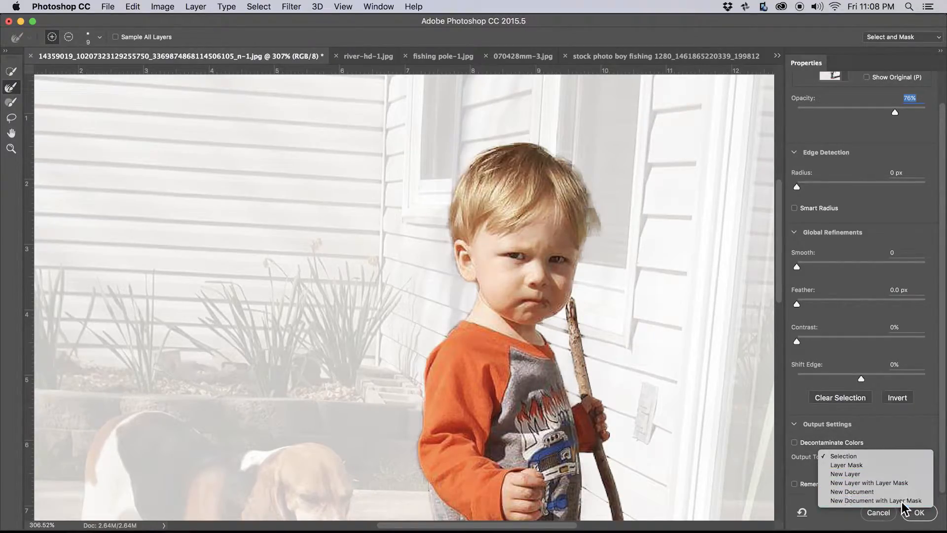
click(919, 512)
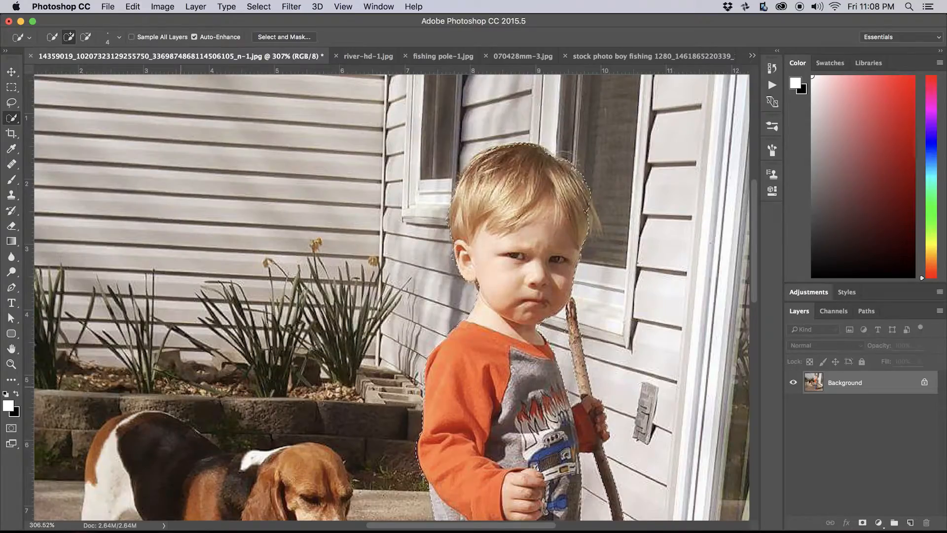
Quick-select the two hanging fish beside the man in 070428mm-3.jpg together with their white string.
key(ctrl+0)
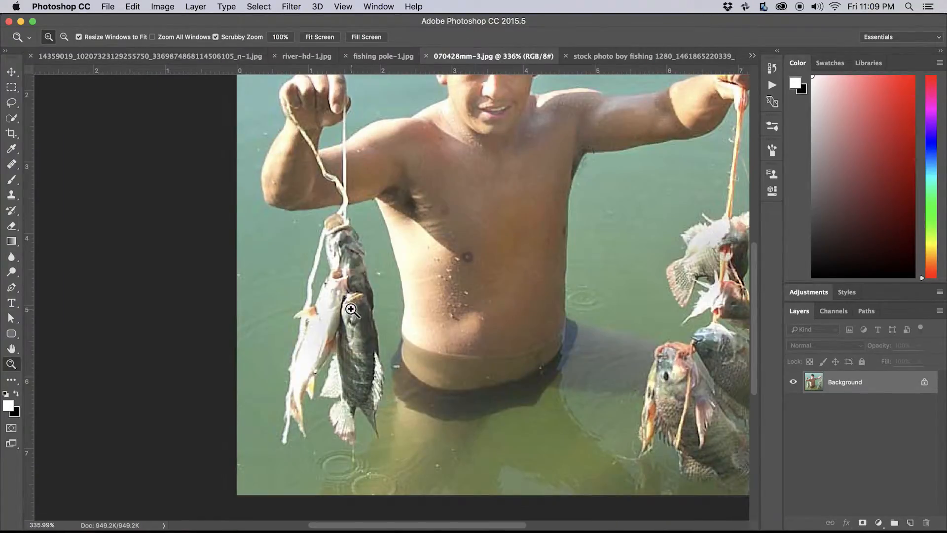
key(w)
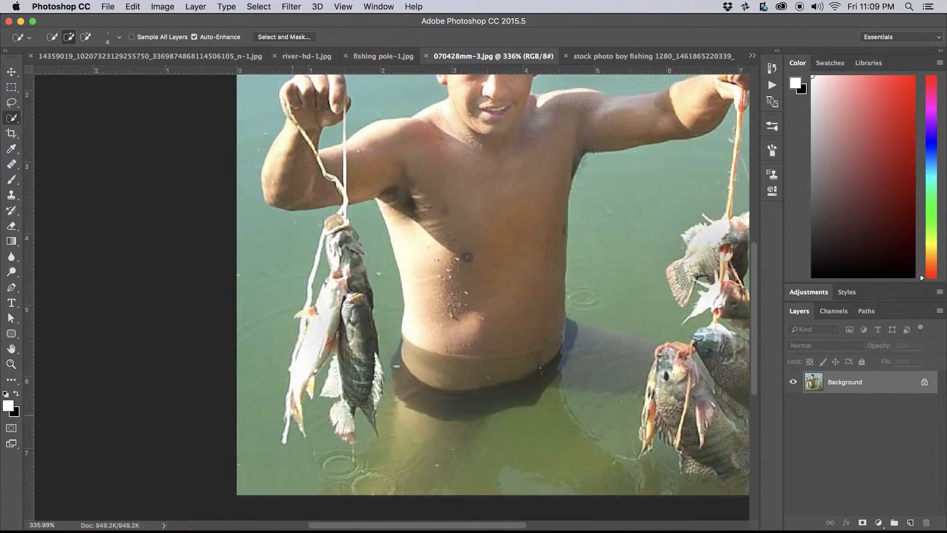
drag(345, 209, 343, 131)
drag(338, 165, 338, 188)
Open the fish selection in Select and Mask and preview it On Black at 74% opacity.
click(275, 37)
click(831, 76)
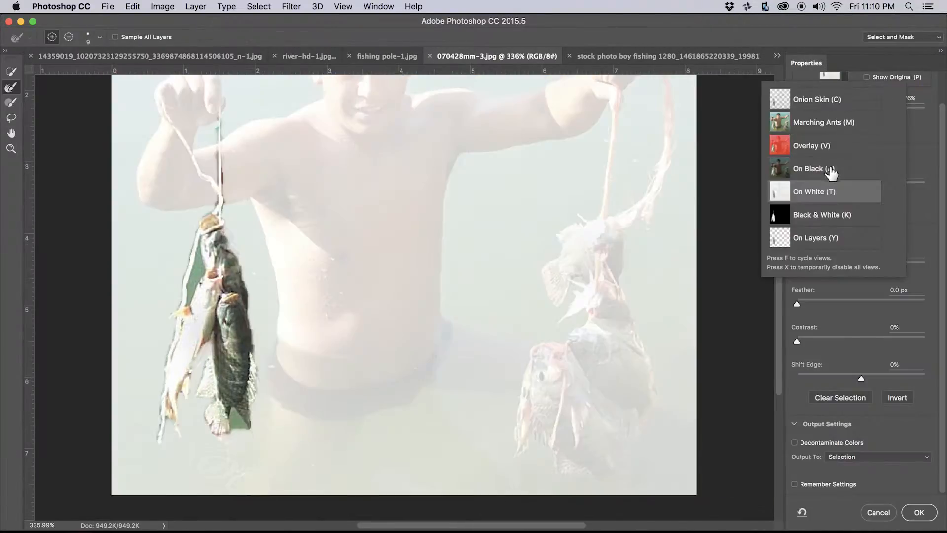
click(831, 175)
Refine the fish's tail edge and subtract the green water between the string and the fish.
mouse_move(227, 433)
mouse_down()
mouse_move(228, 443)
mouse_move(245, 406)
mouse_move(258, 431)
mouse_move(218, 449)
mouse_move(234, 440)
mouse_move(225, 436)
mouse_move(230, 453)
mouse_up()
click(11, 73)
alt+click(198, 266)
click(11, 103)
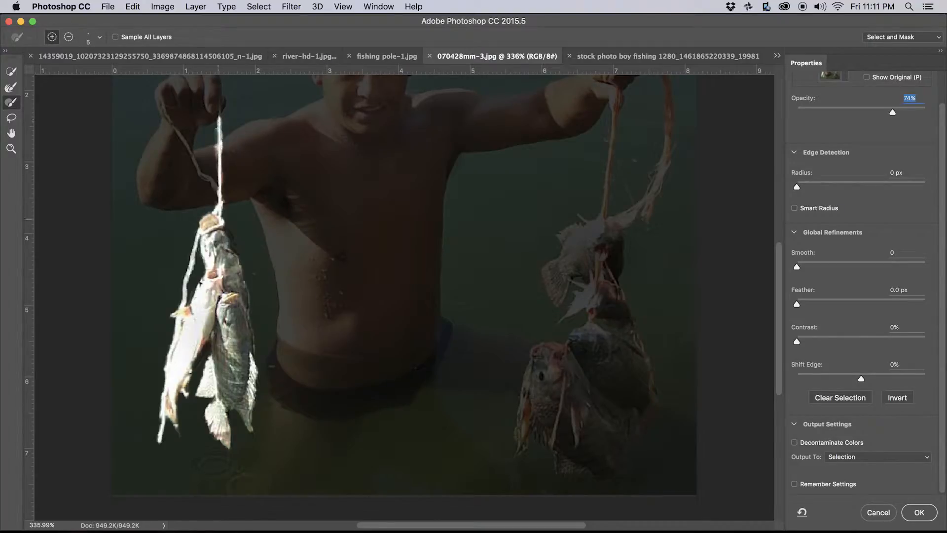
Output the string of fish as a New Document with Layer Mask.
click(866, 457)
click(888, 510)
click(912, 512)
Select the white background around the fish in 3992756-fish-on-a-hook-isolated-5.jpg and open Select and Mask.
click(389, 57)
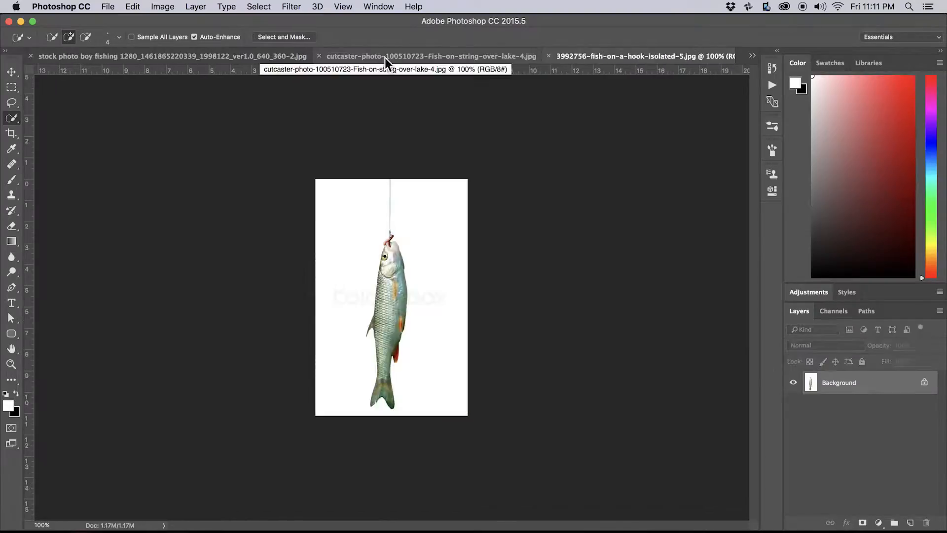
key(ctrl+a)
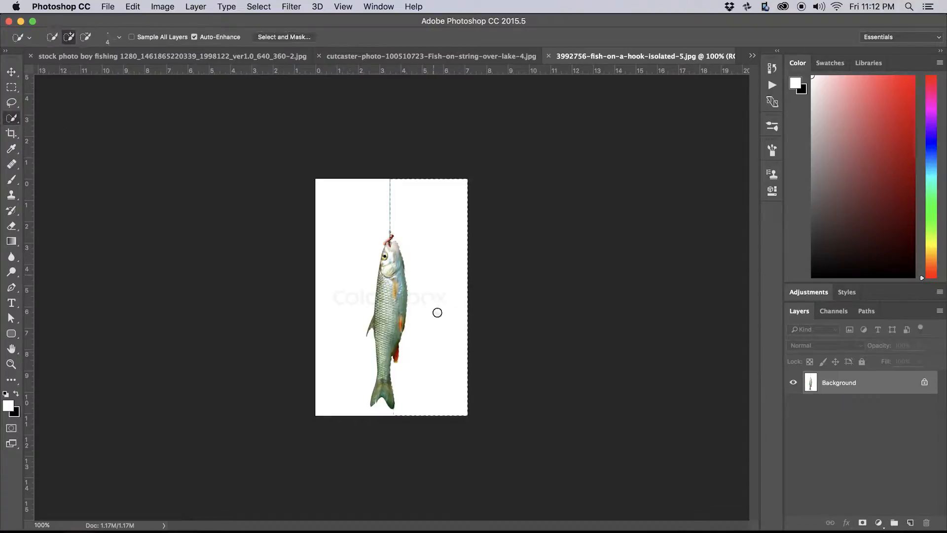
click(284, 37)
Refine the edges of the fishing line and hook with the Refine Edge Brush, and output the fish as a new document.
drag(404, 311, 484, 306)
mouse_move(423, 195)
mouse_down()
mouse_move(446, 379)
mouse_move(444, 477)
mouse_up()
key(r)
mouse_move(419, 133)
mouse_down()
mouse_move(417, 294)
mouse_move(402, 335)
mouse_up()
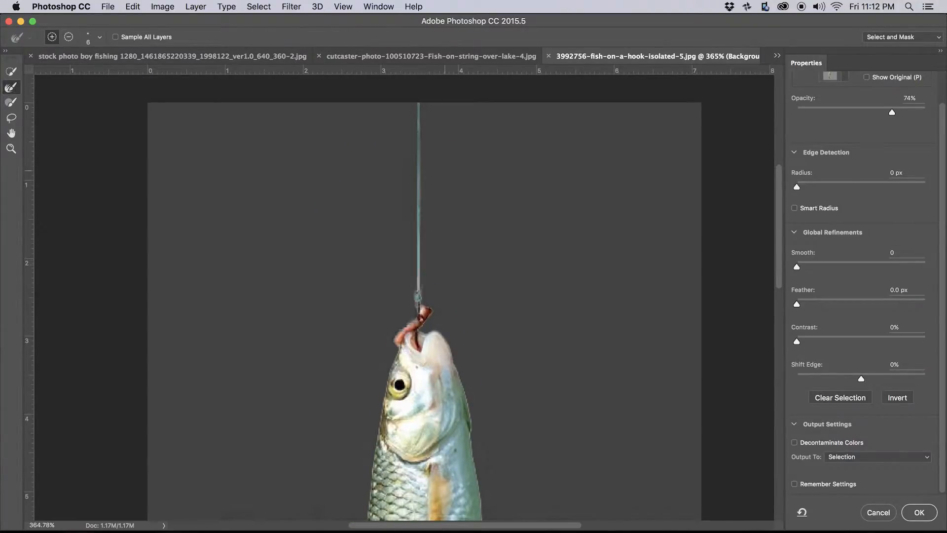
key(b)
click(876, 457)
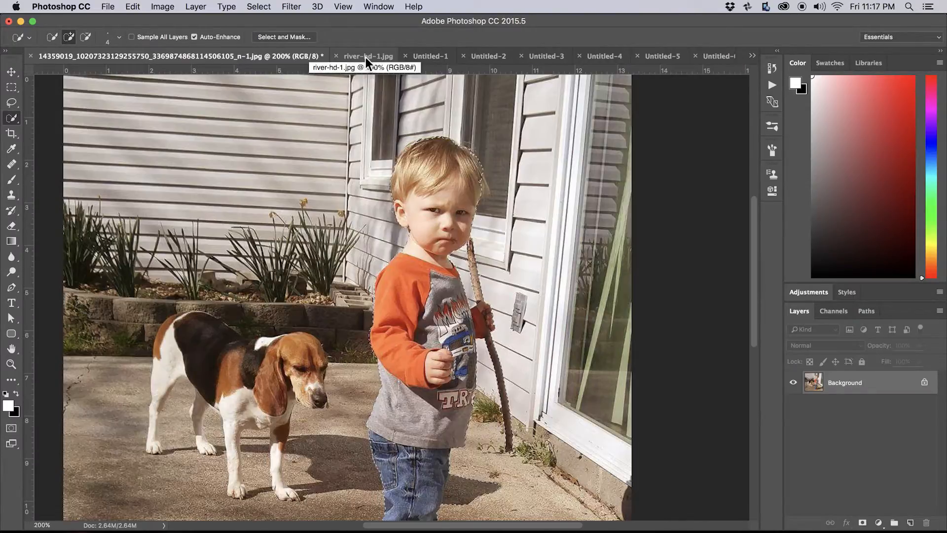
Review the river background and the masked cutout documents of the dog, the boy and the fish.
click(366, 57)
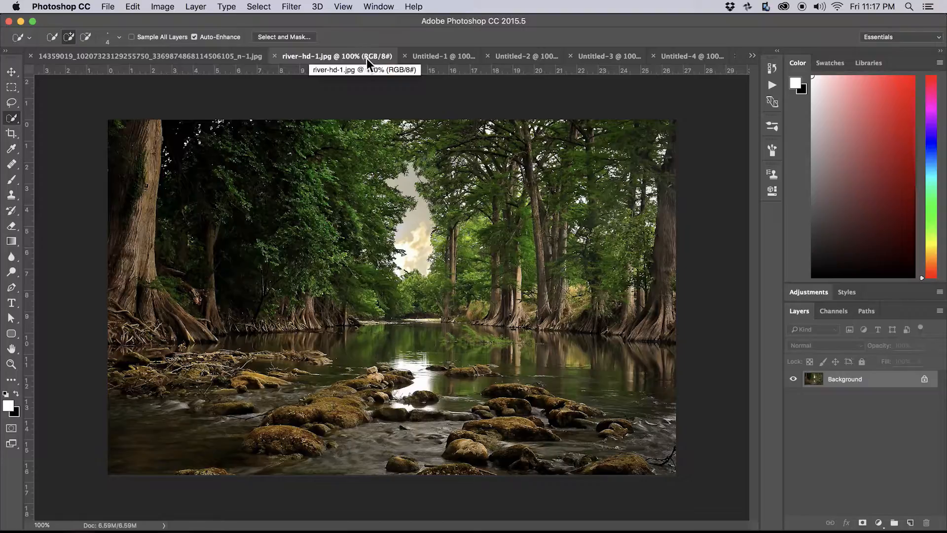
click(429, 55)
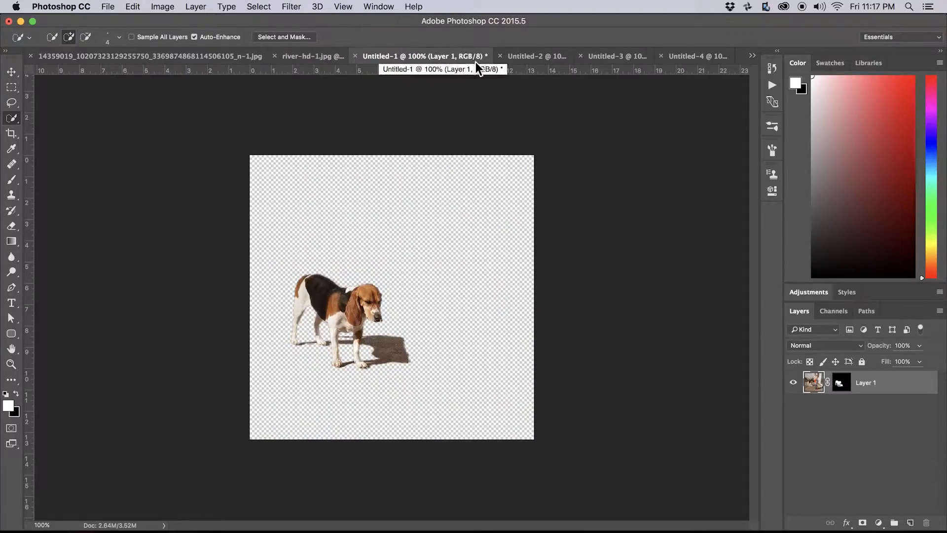
click(523, 55)
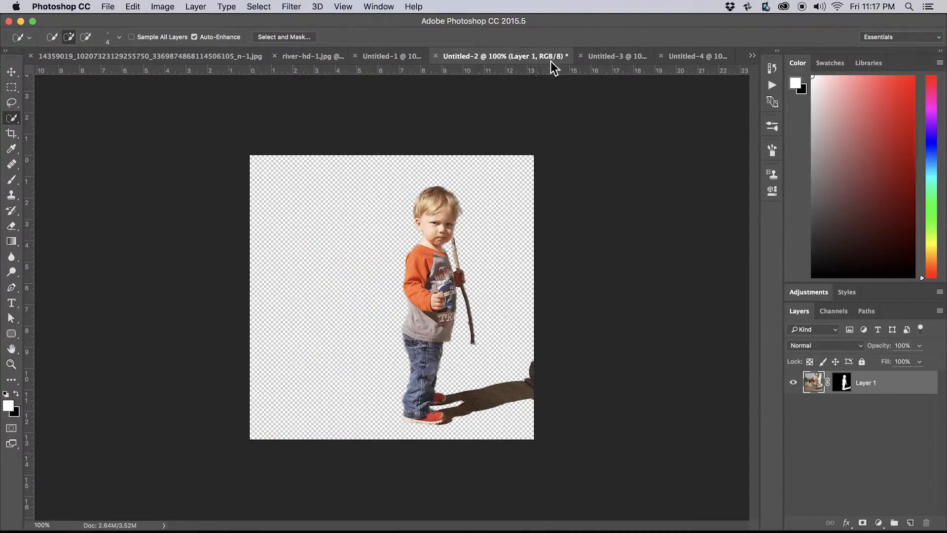
click(603, 55)
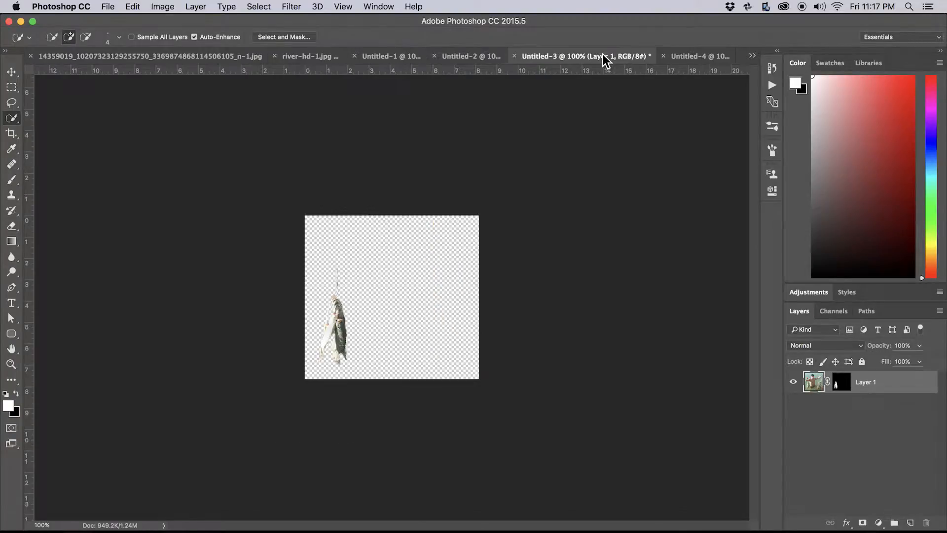
click(696, 57)
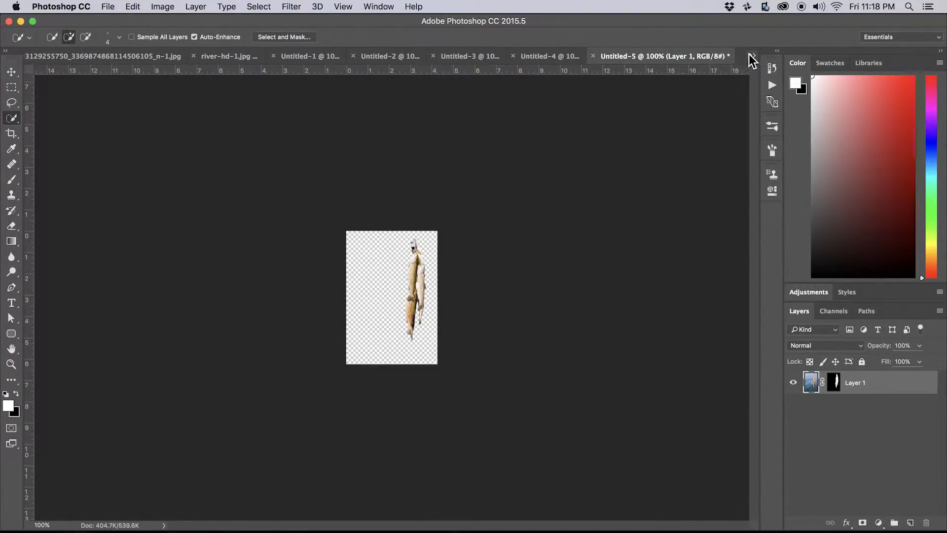
Check the single-fish cutout in Untitled-6, and return to the river background in river-hd-1.jpg.
click(752, 56)
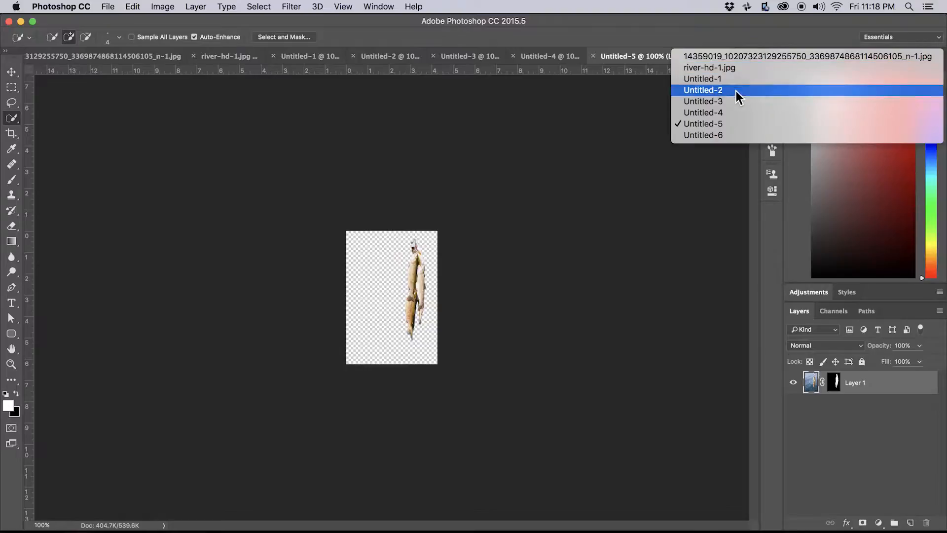
click(709, 135)
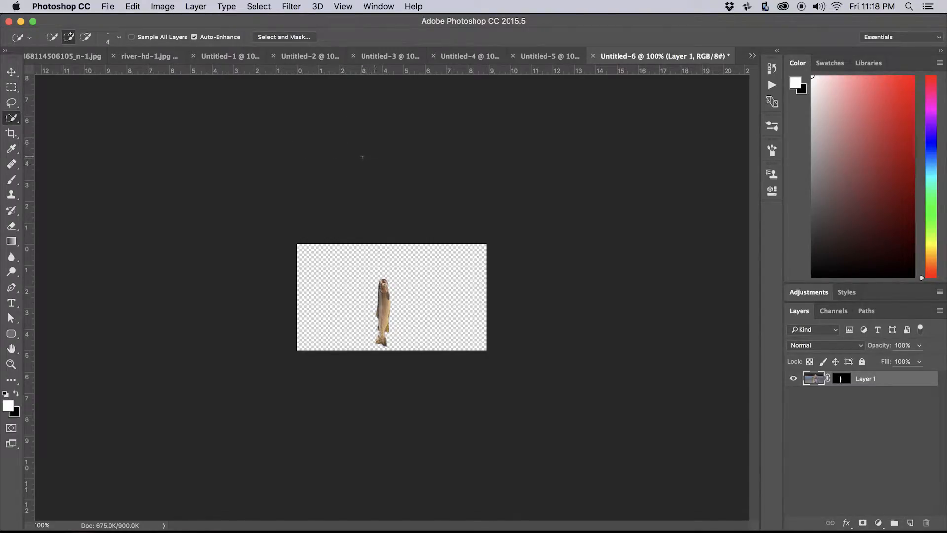
key(ctrl+Tab)
click(375, 58)
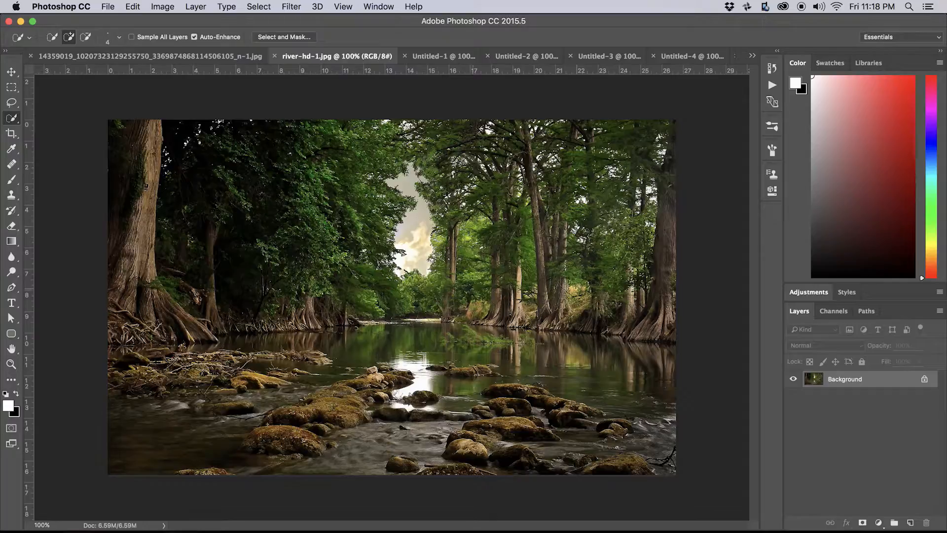
scroll(458, 316, up, 2)
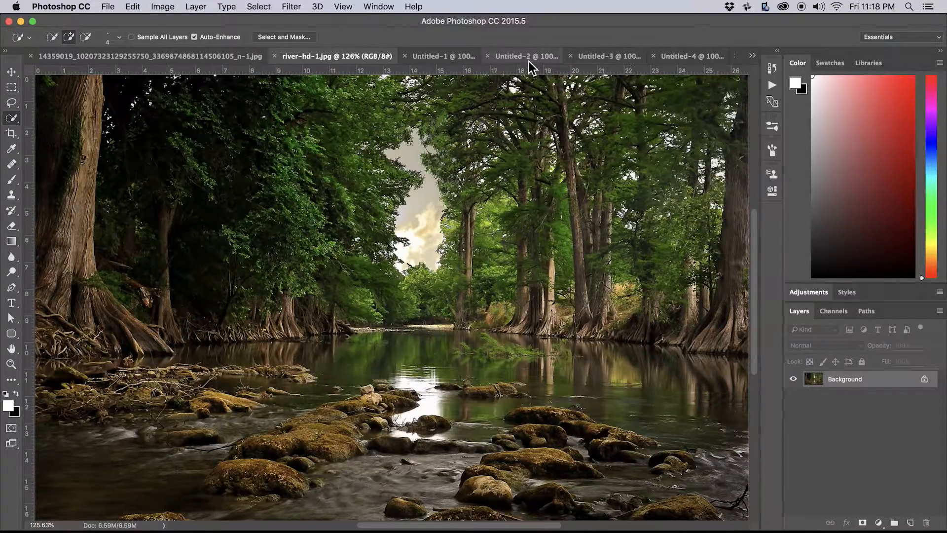
Move the boy cutout from Untitled-2 into river-hd-1.jpg, standing on the rocks right of the water's centre.
click(453, 56)
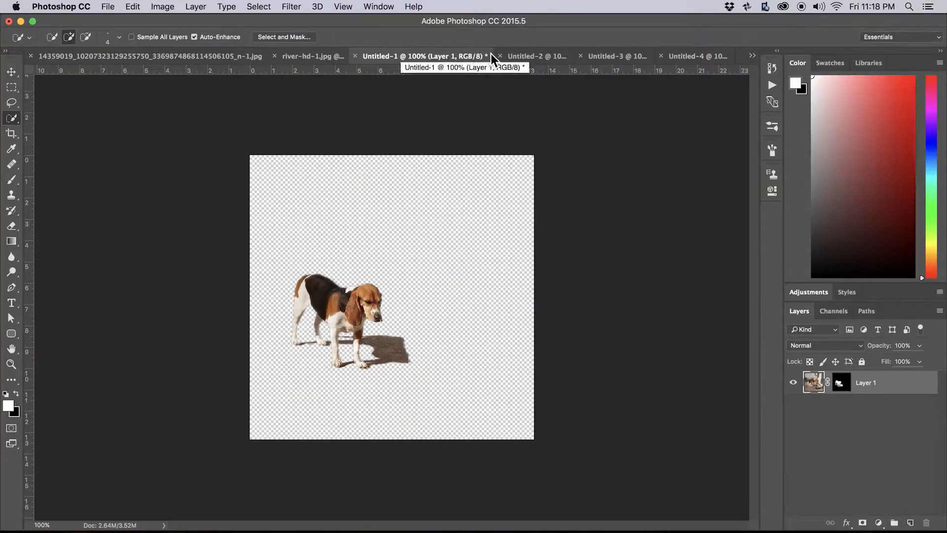
click(519, 57)
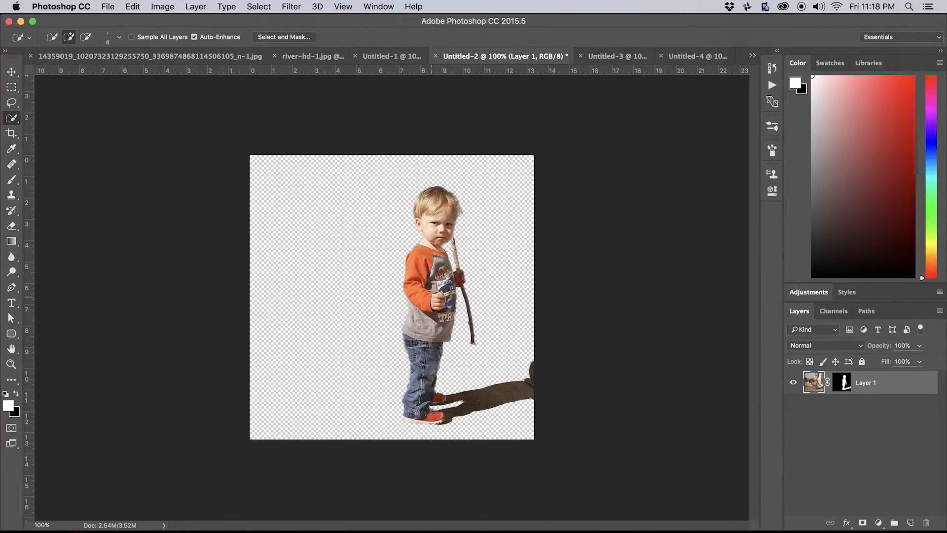
key(v)
mouse_move(431, 297)
mouse_down()
mouse_move(321, 53)
mouse_move(414, 353)
mouse_up()
drag(520, 418, 513, 339)
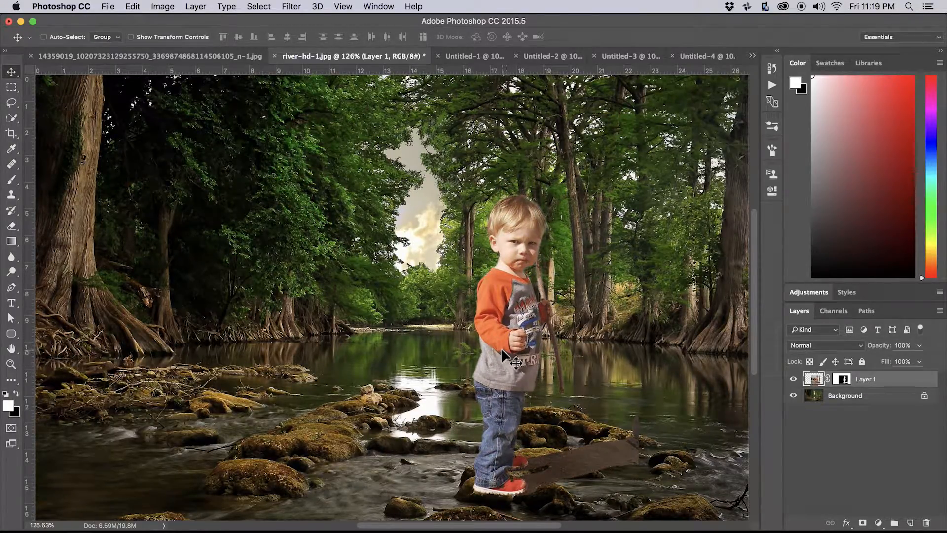
Move the dog cutout from Untitled-1 into river-hd-1.jpg, placing it on the rocks to the left of the boy.
click(473, 56)
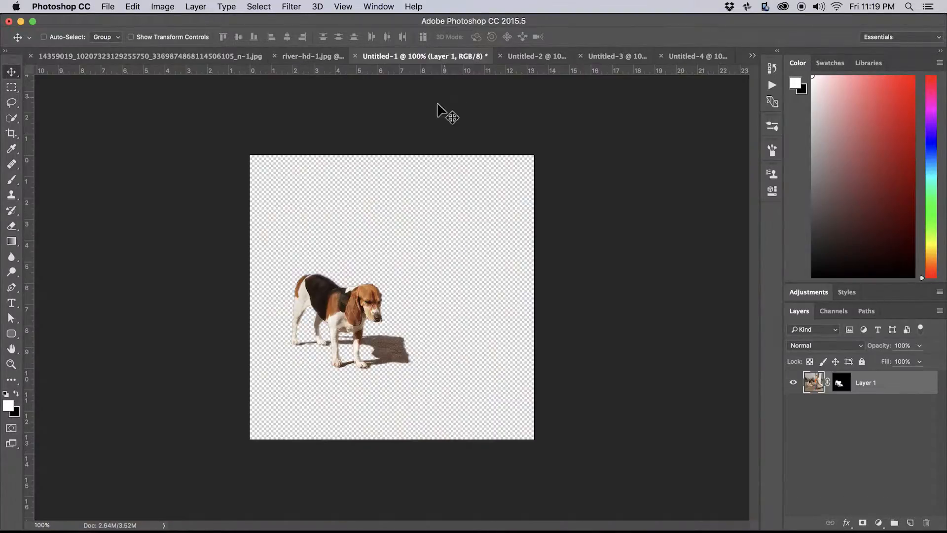
drag(344, 310, 303, 359)
drag(309, 416, 298, 379)
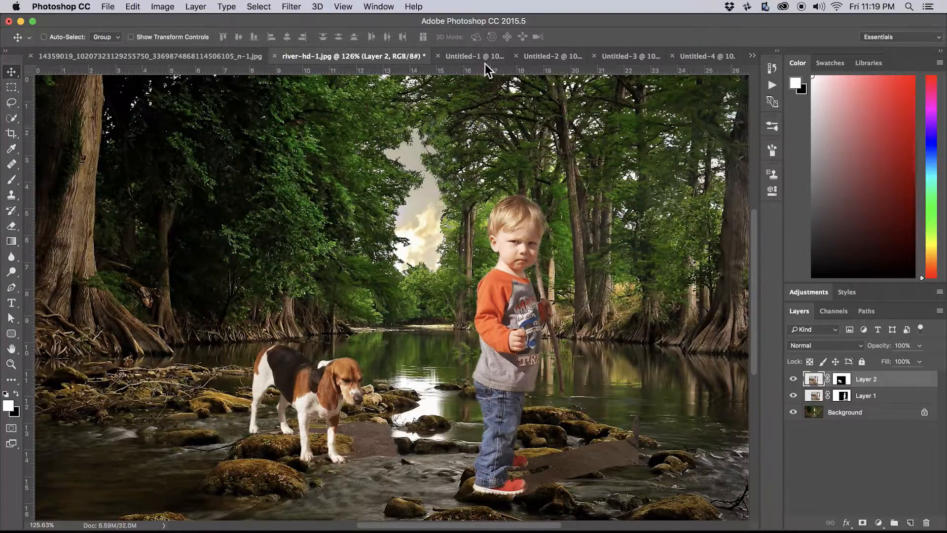
Move the string of fish from Untitled-3 into river-hd-1.jpg so that it hangs from the boy's hand.
click(617, 57)
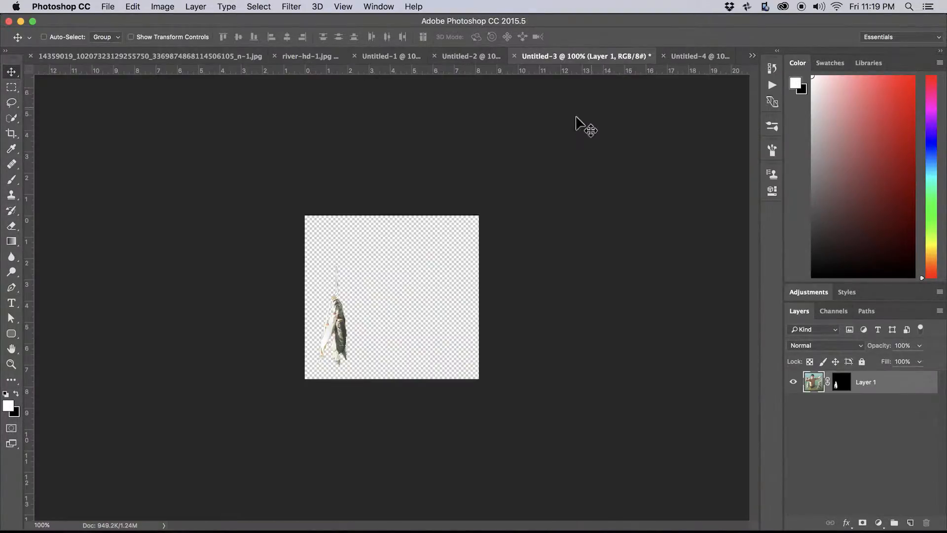
drag(336, 319, 386, 58)
drag(324, 56, 444, 175)
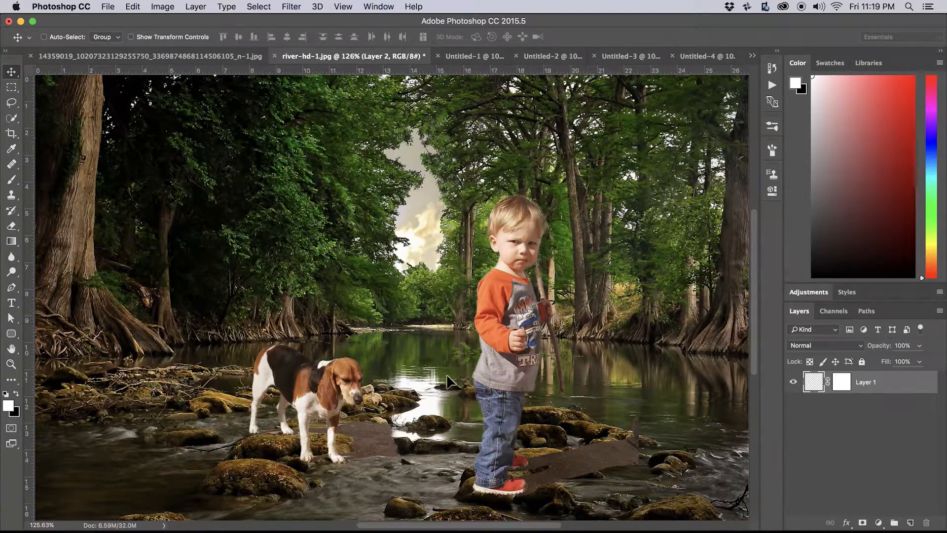
mouse_move(519, 392)
mouse_down()
mouse_move(517, 415)
mouse_move(516, 407)
mouse_up()
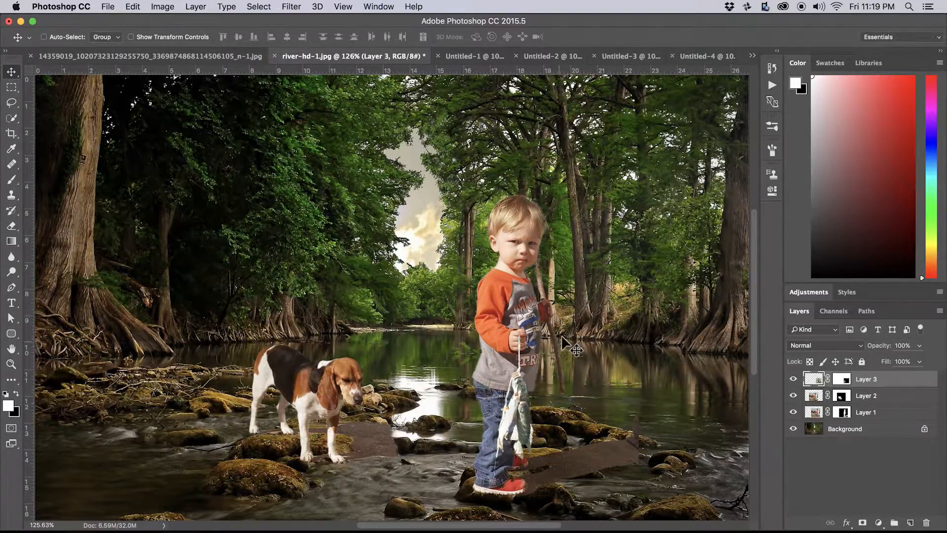
Move the large hooked fish from Untitled-4 into river-hd-1.jpg, placing it between the dog and the boy.
click(690, 56)
drag(388, 302, 364, 180)
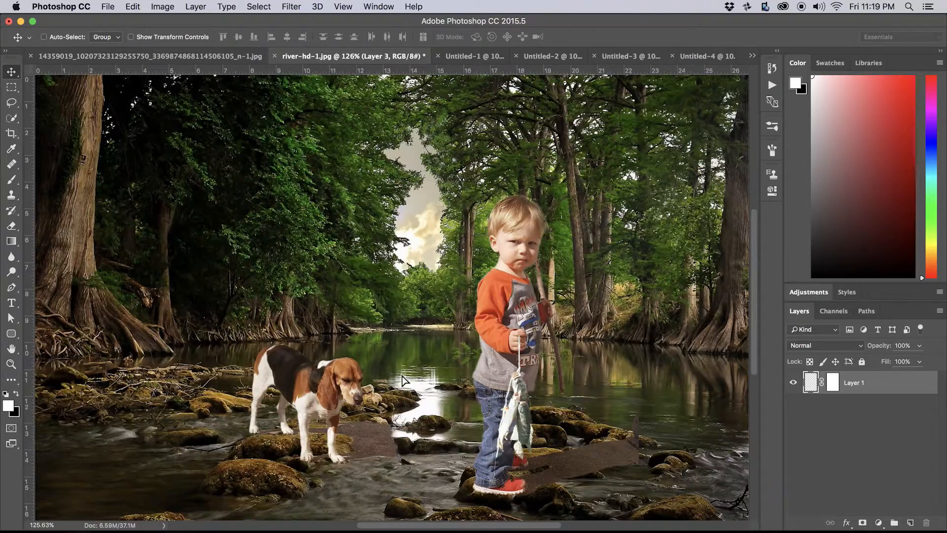
mouse_move(384, 410)
mouse_down()
mouse_move(401, 404)
mouse_move(381, 414)
mouse_up()
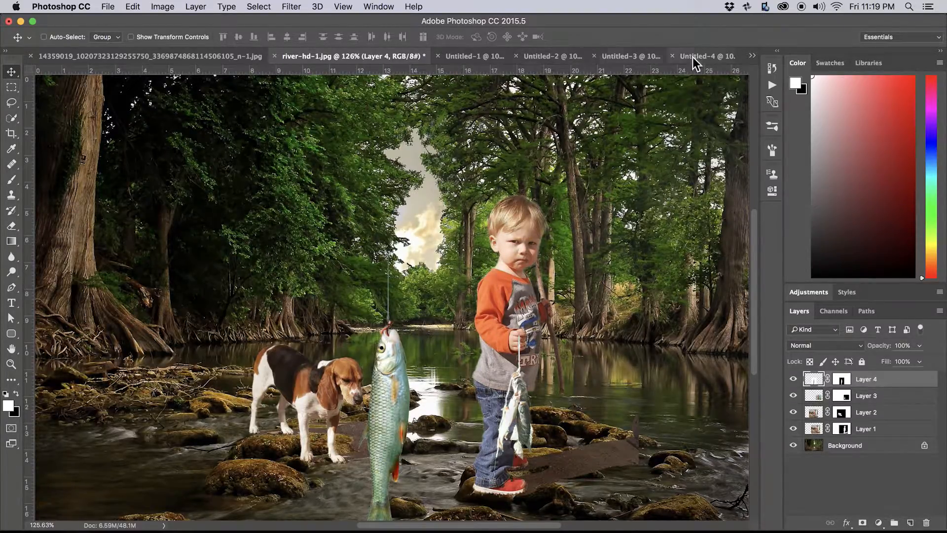
Move the pair of slim fish from Untitled-5 into river-hd-1.jpg, placing it to the right of the boy's legs.
click(706, 56)
click(751, 55)
click(724, 124)
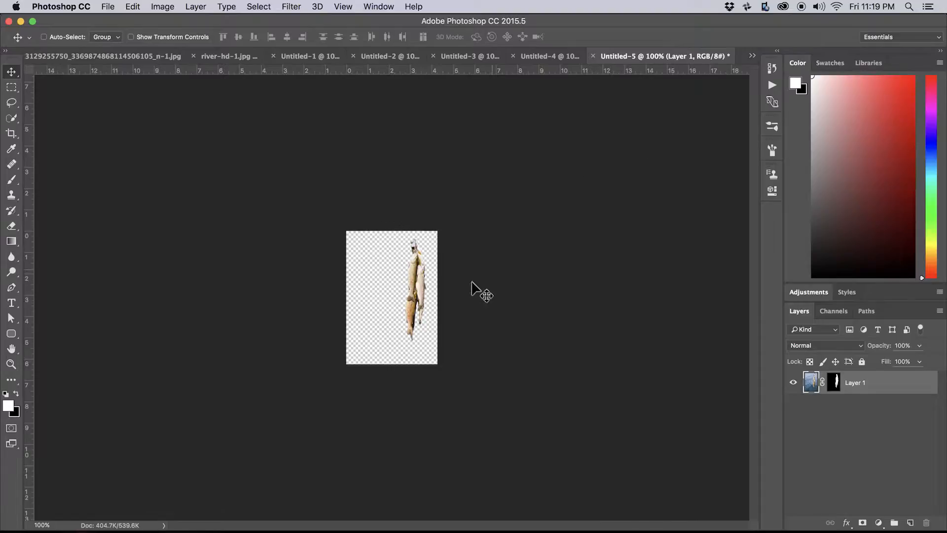
drag(417, 293, 303, 133)
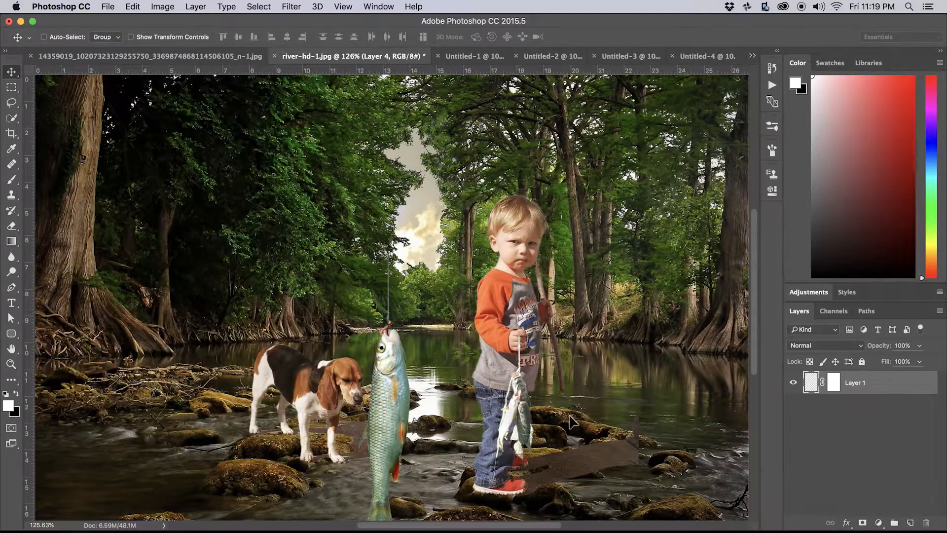
drag(571, 421, 573, 422)
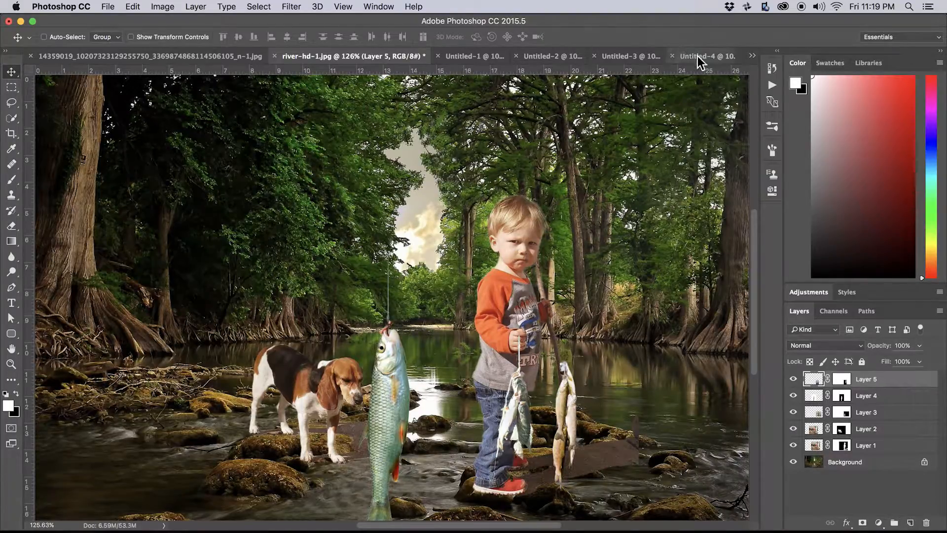
Move the single brown fish from Untitled-6 into river-hd-1.jpg, placing it to the left of the dog.
click(752, 56)
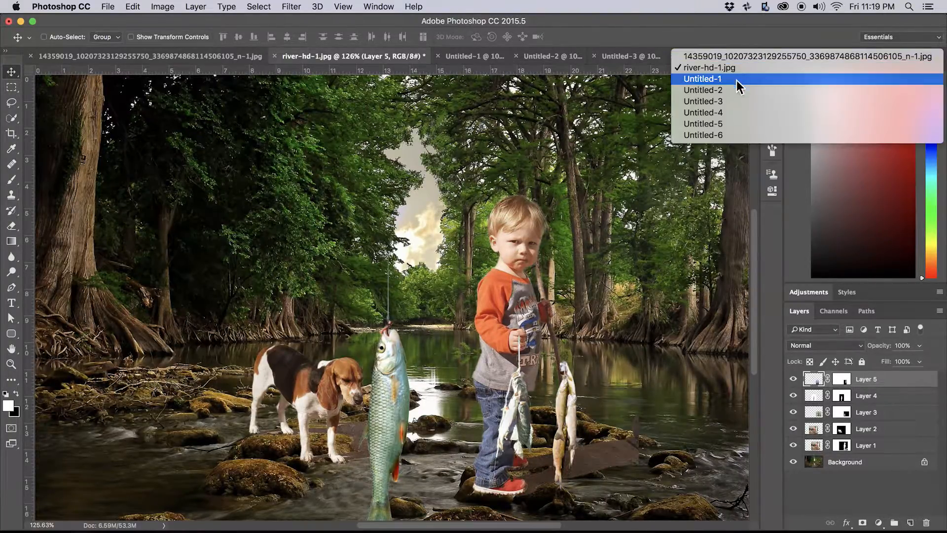
click(711, 134)
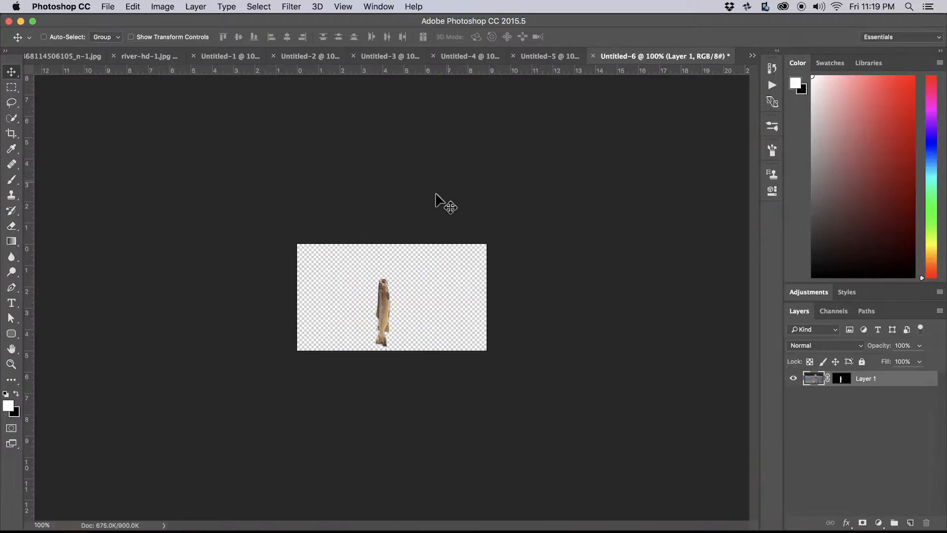
drag(383, 309, 244, 61)
drag(169, 59, 212, 395)
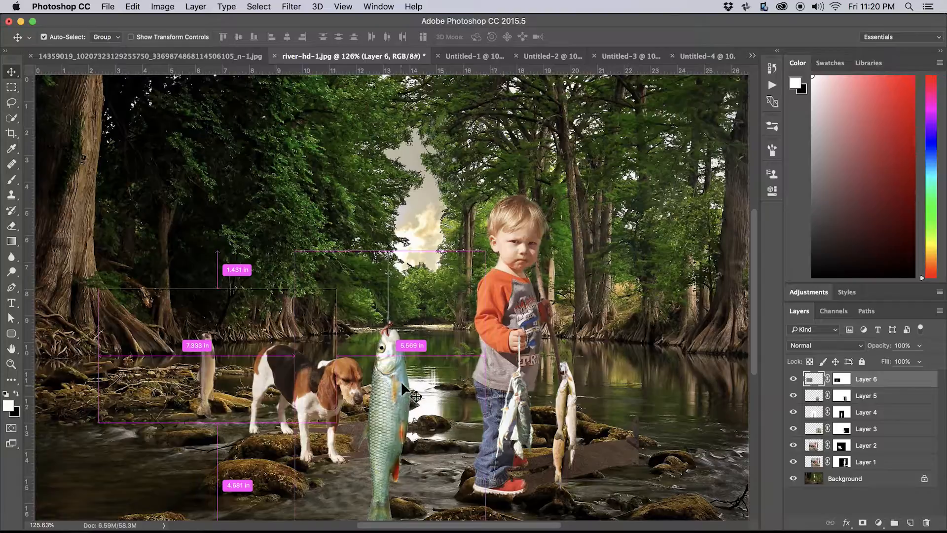
Shift the large fish on Layer 4 up toward the boy, and nudge the string of fish on Layer 3 slightly right.
super+click(416, 364)
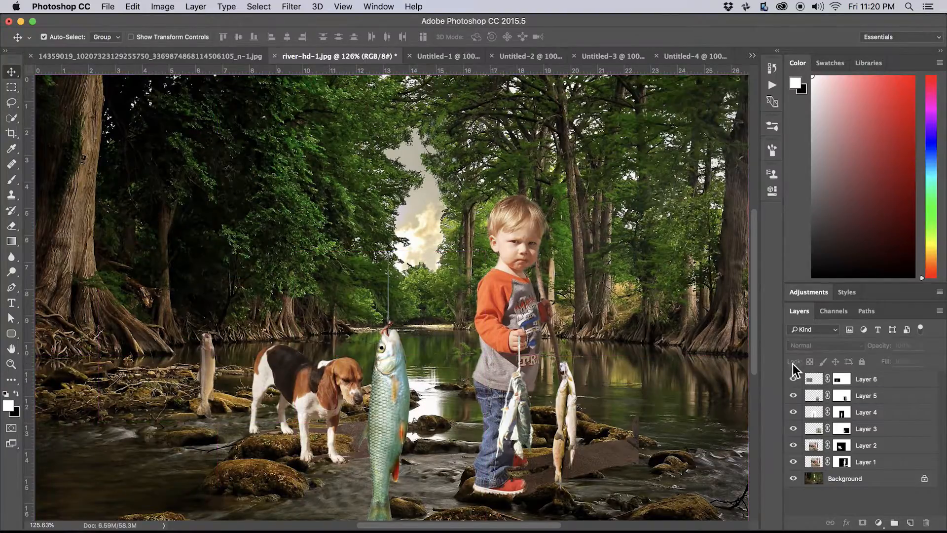
super+click(841, 417)
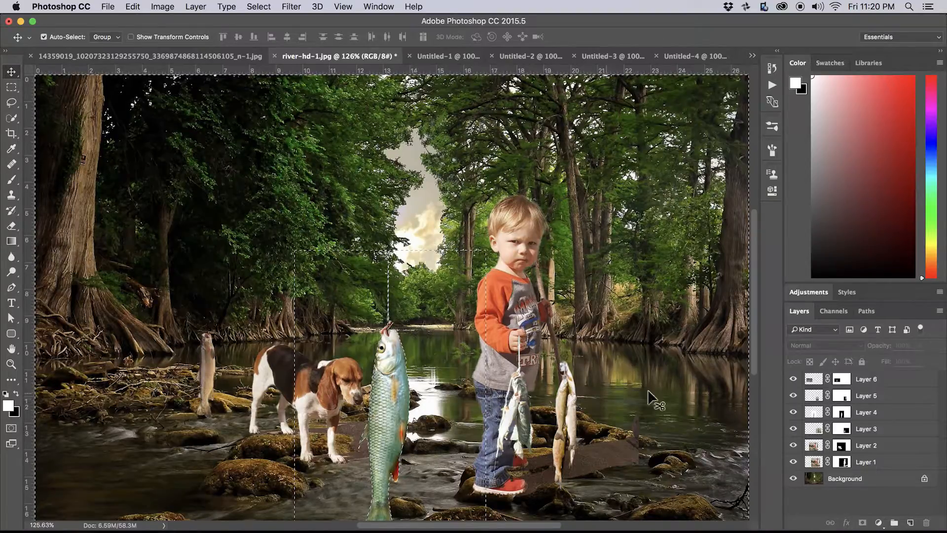
click(813, 412)
key(super+d)
drag(392, 405, 416, 369)
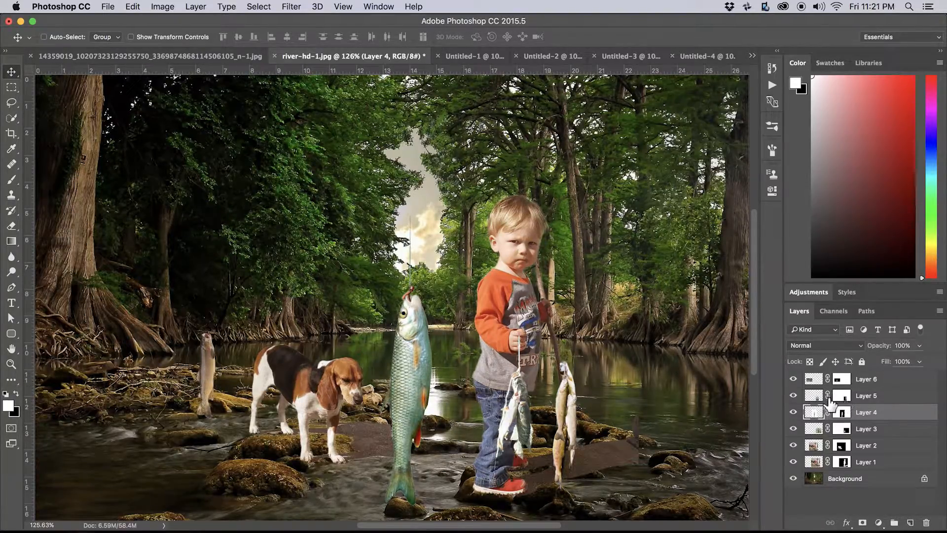
click(817, 430)
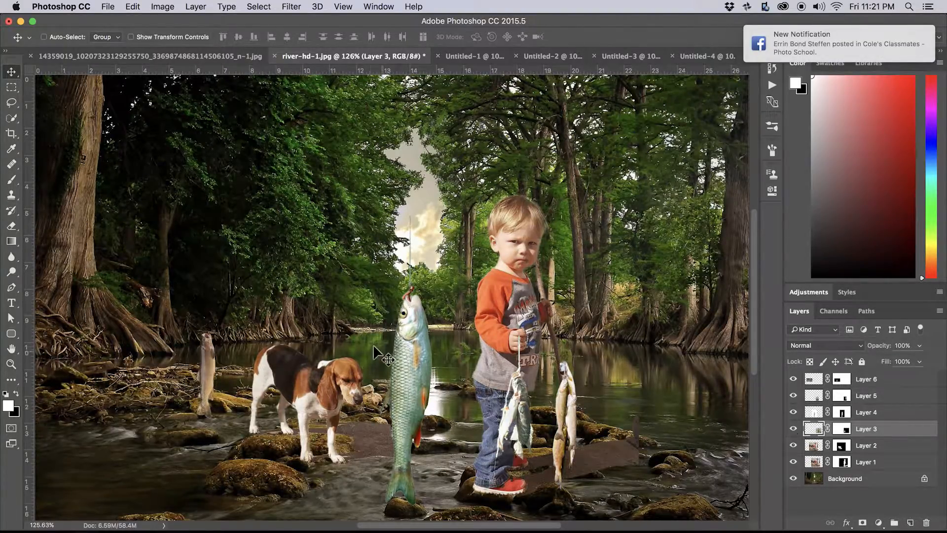
drag(226, 361, 216, 366)
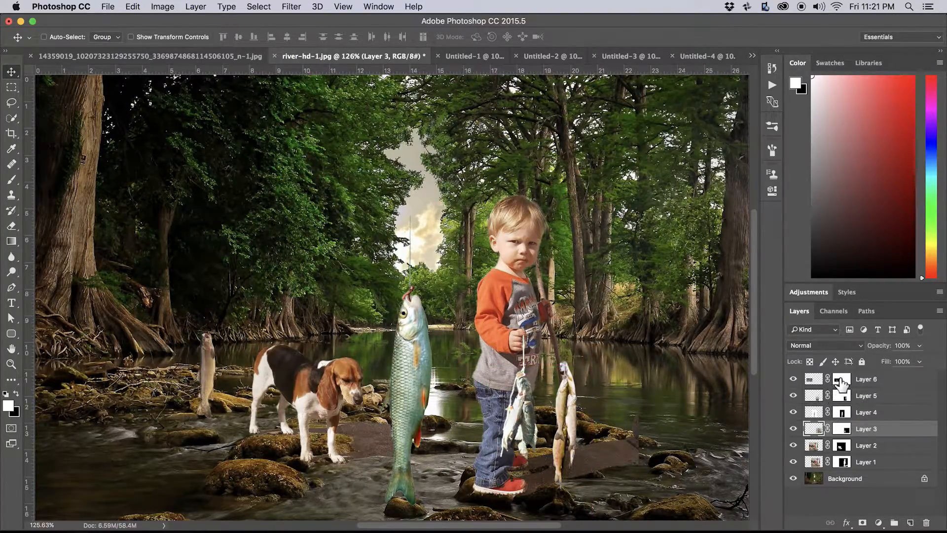
Move the brown fish on Layer 6 from behind the dog to just below the dog's mouth.
click(841, 379)
drag(208, 367, 371, 431)
mouse_move(410, 395)
mouse_down()
mouse_move(418, 392)
mouse_move(409, 388)
mouse_up()
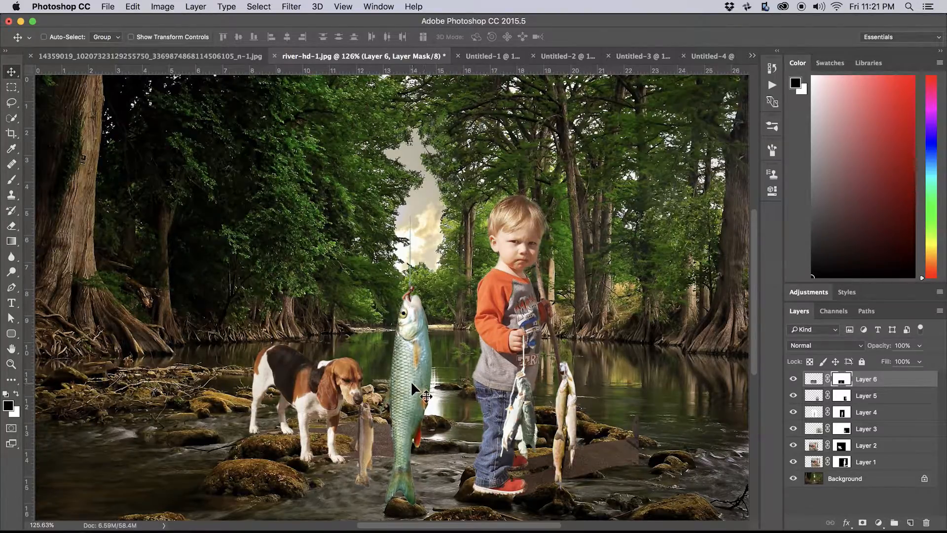
Flip the brown fish on Layer 6 horizontally, enlarge it to about 112%, and place it hanging from the dog's mouth.
drag(415, 366, 355, 187)
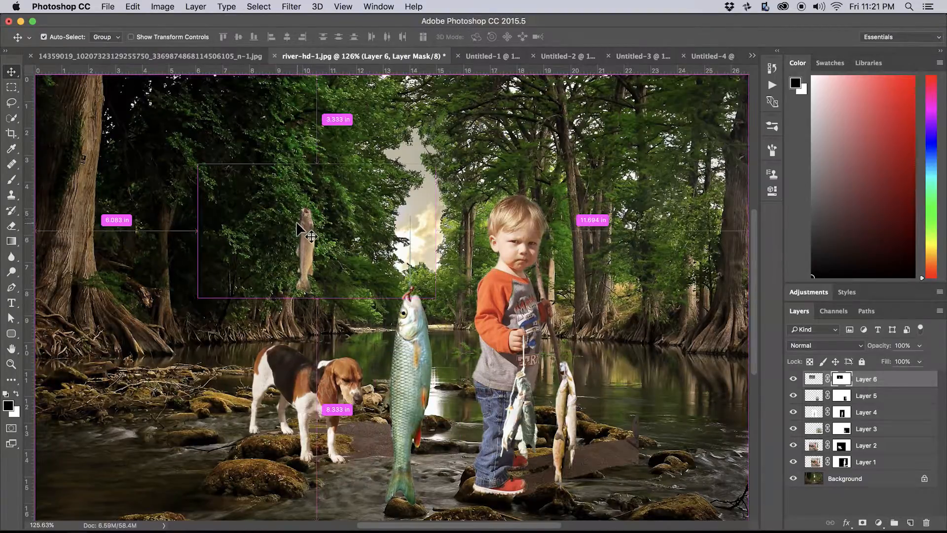
key(super+t)
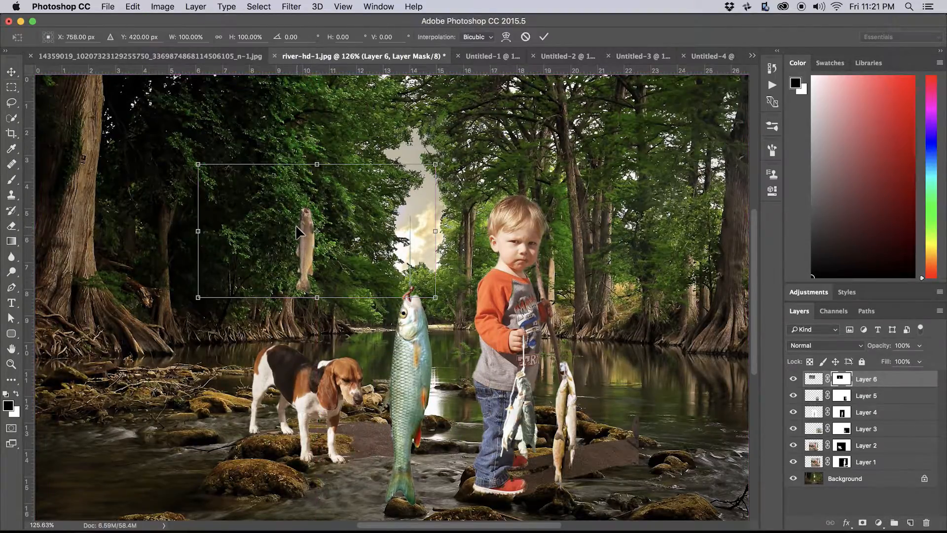
right_click(307, 249)
click(378, 388)
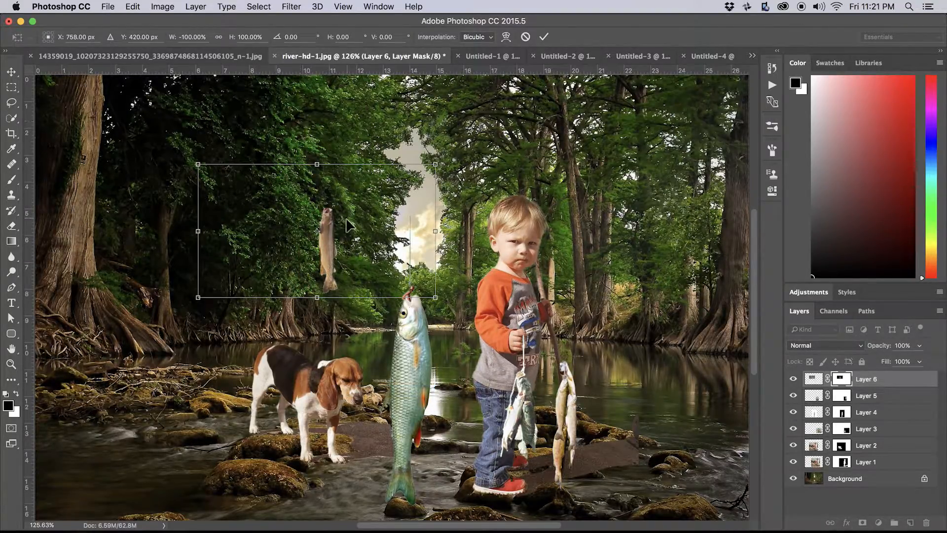
drag(433, 295, 461, 310)
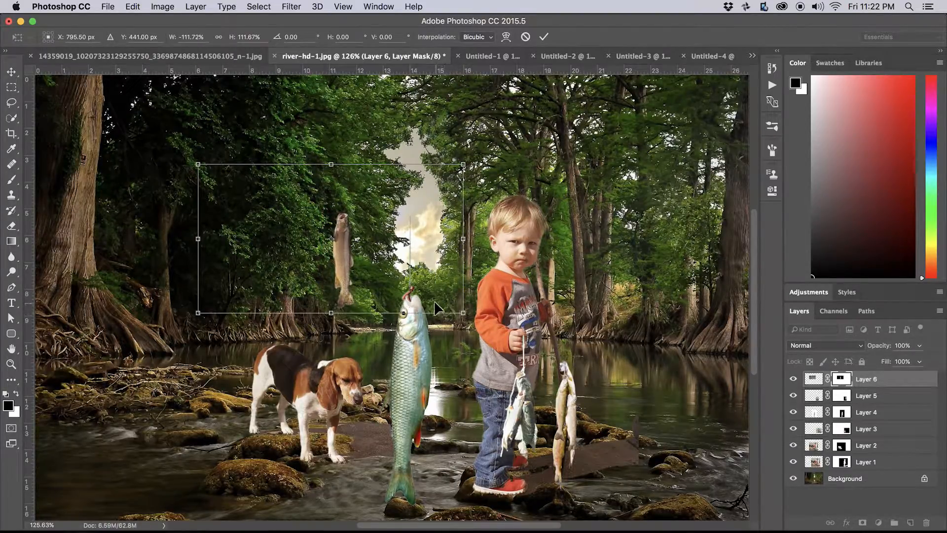
key(Return)
drag(342, 261, 373, 426)
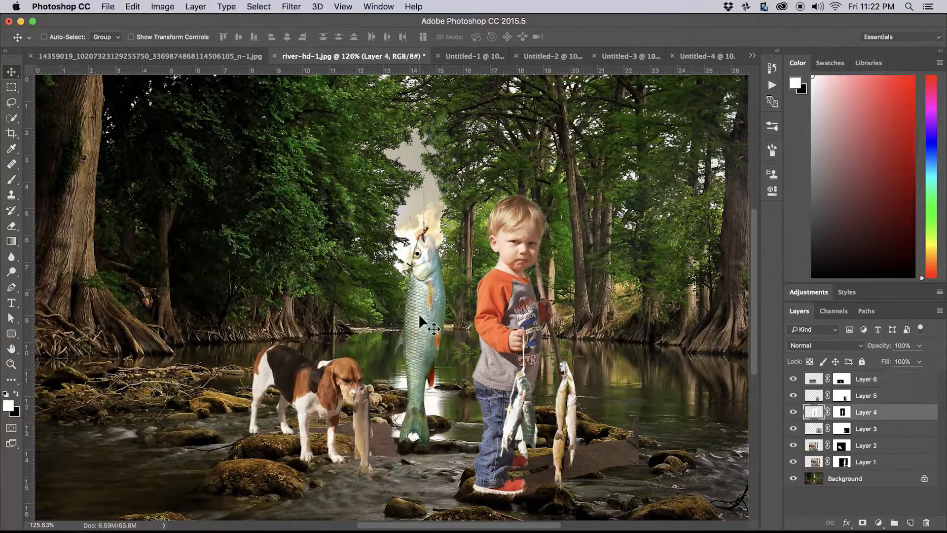
Nudge the large fish on Layer 4 slightly, and hide the brown fish on Layer 6.
mouse_move(420, 308)
mouse_down()
mouse_move(425, 293)
mouse_move(421, 315)
mouse_up()
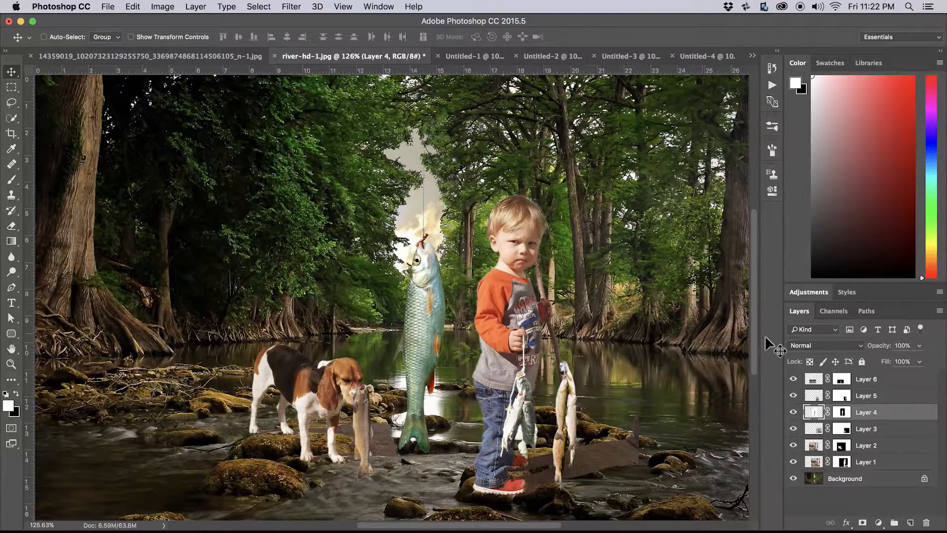
click(794, 396)
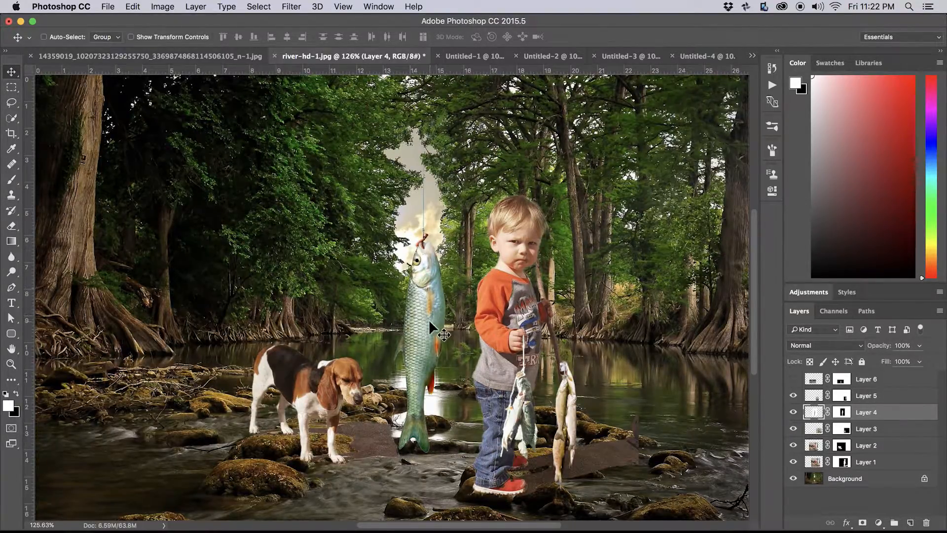
Move the large fish on Layer 4 down in front of the dog and scale it to about 59% width and 52% height.
drag(427, 317, 419, 357)
key(ctrl+t)
drag(517, 196, 447, 307)
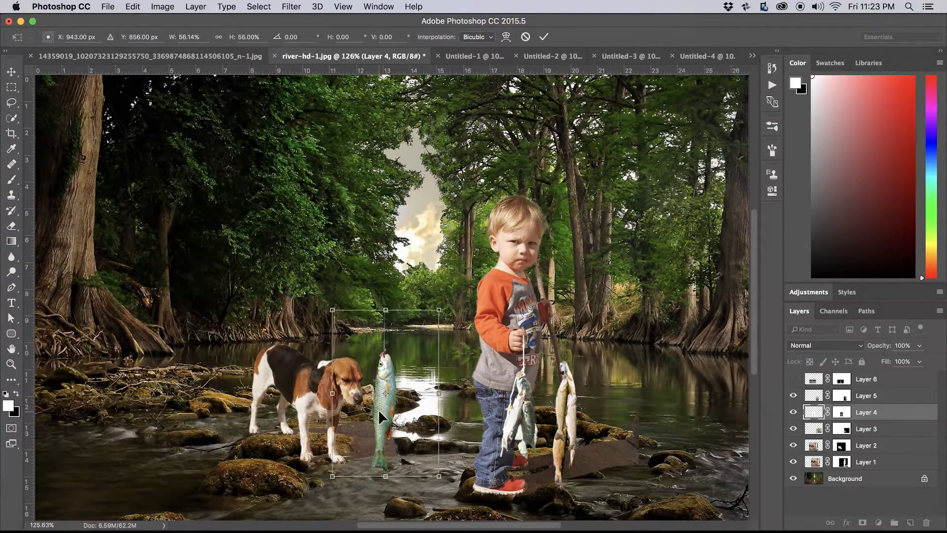
drag(380, 411, 381, 411)
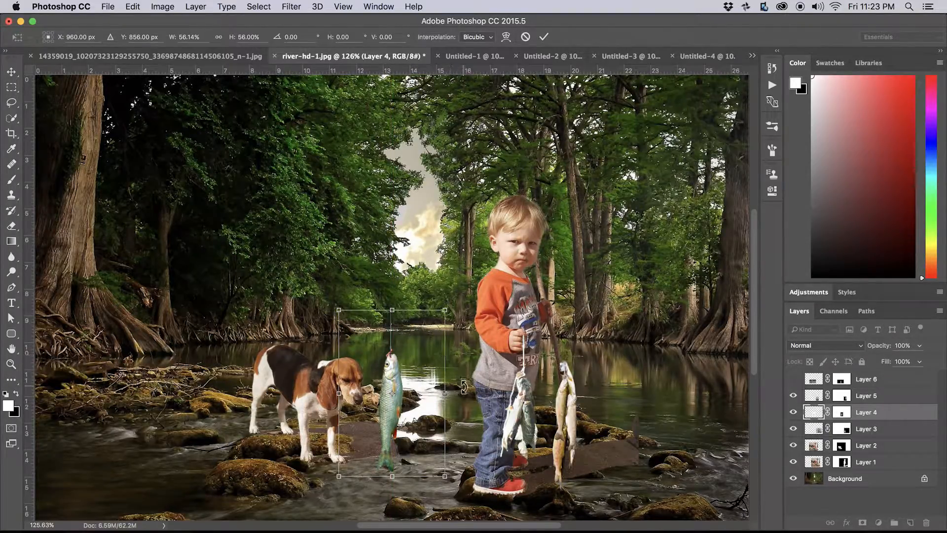
drag(447, 393, 462, 395)
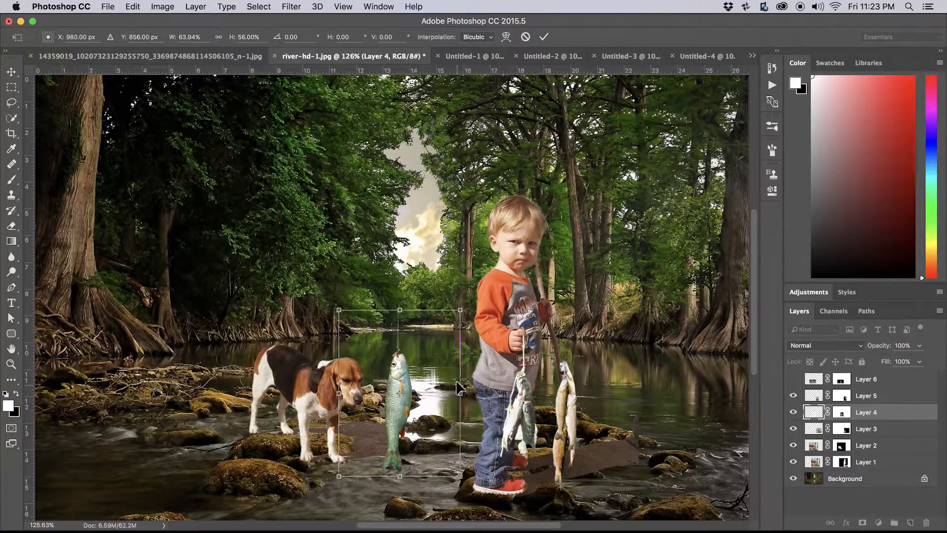
drag(459, 310, 451, 323)
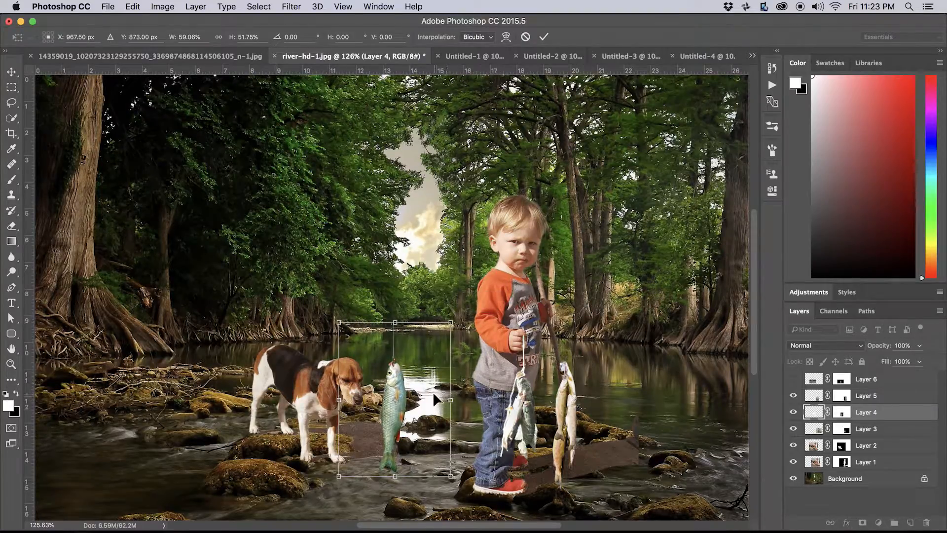
key(Return)
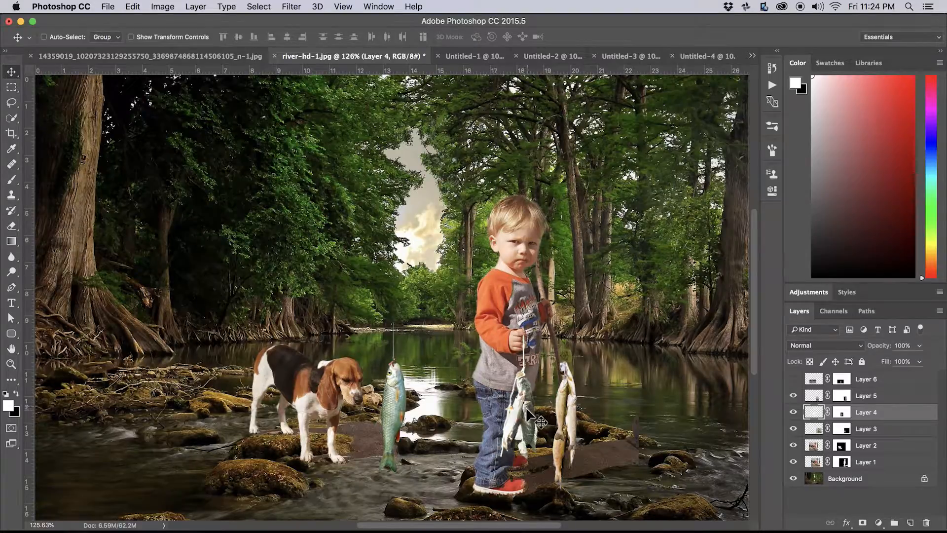
Shift the pair of fish on Layer 5 to the right, hide that layer, and group it with Layer 6 as "Not used".
drag(639, 418, 657, 420)
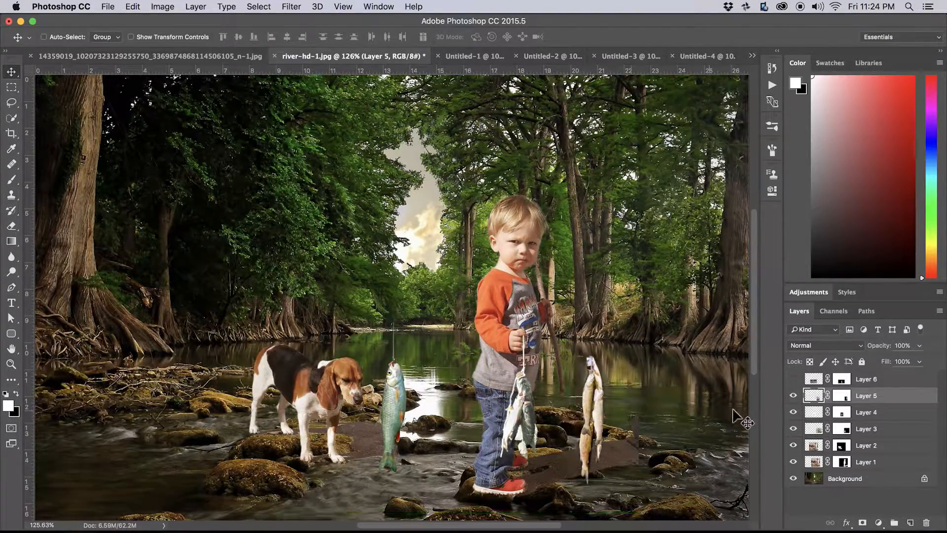
click(793, 395)
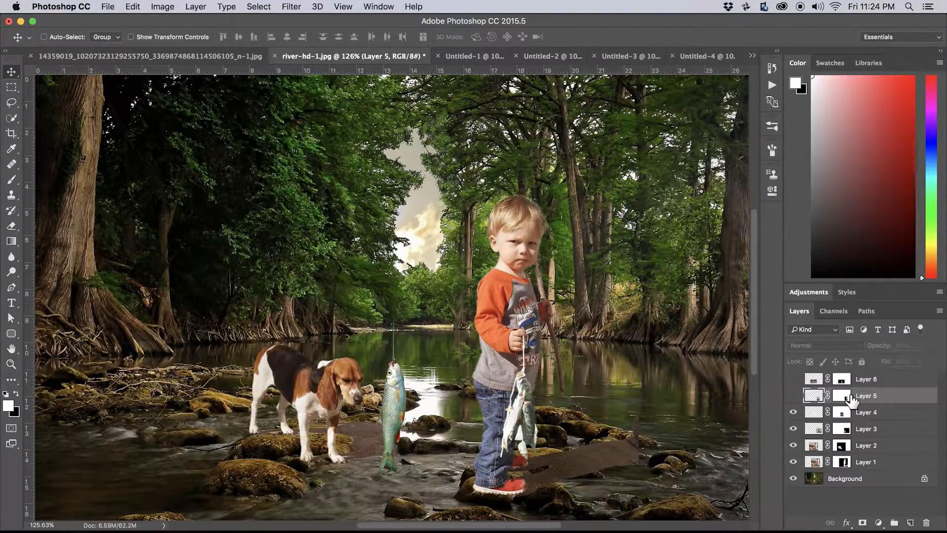
shift+click(877, 381)
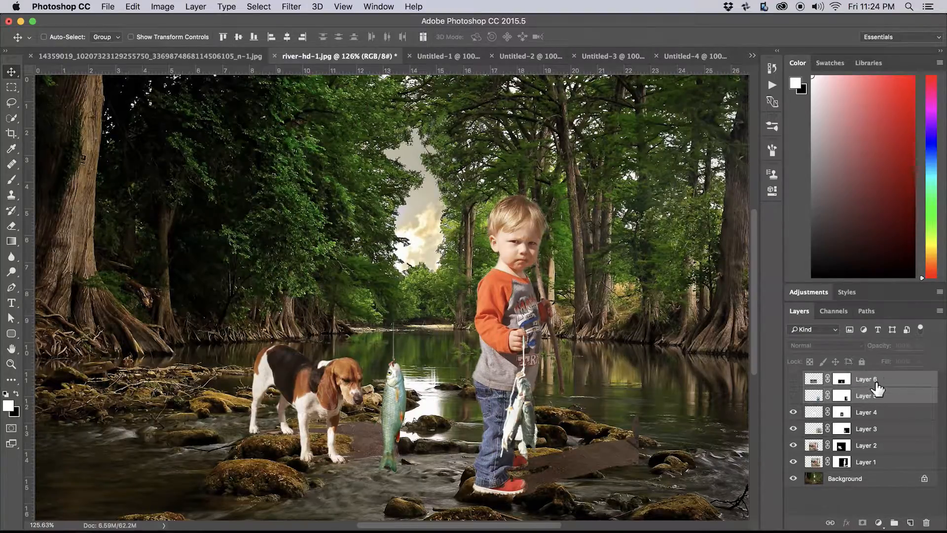
key(super+g)
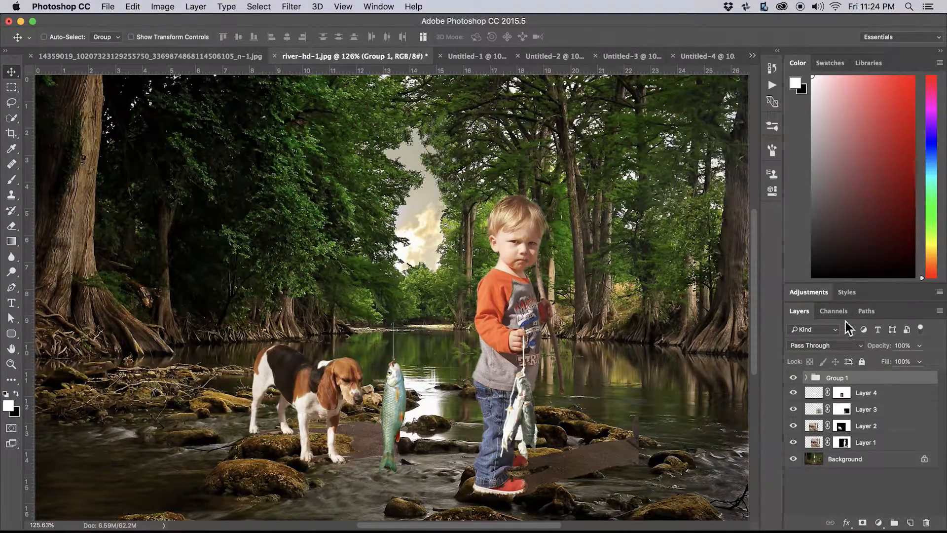
double_click(836, 379)
text(Not used)
key(Return)
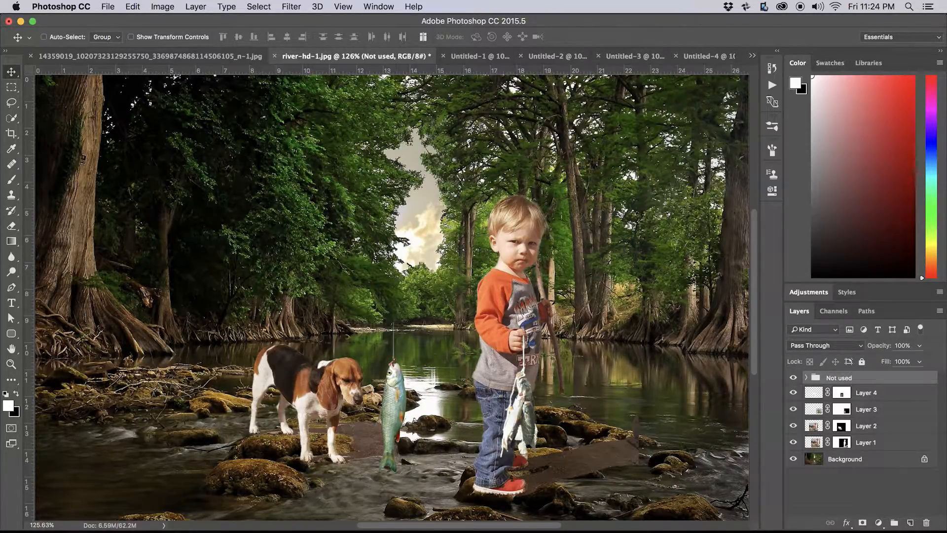
Hide the "Not used" group and move it directly above the Background layer.
click(793, 378)
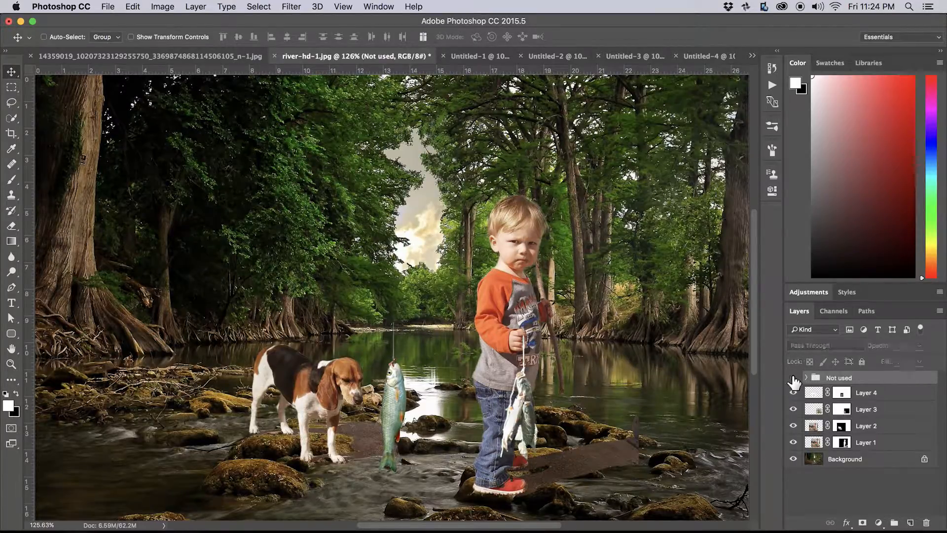
drag(842, 392, 845, 447)
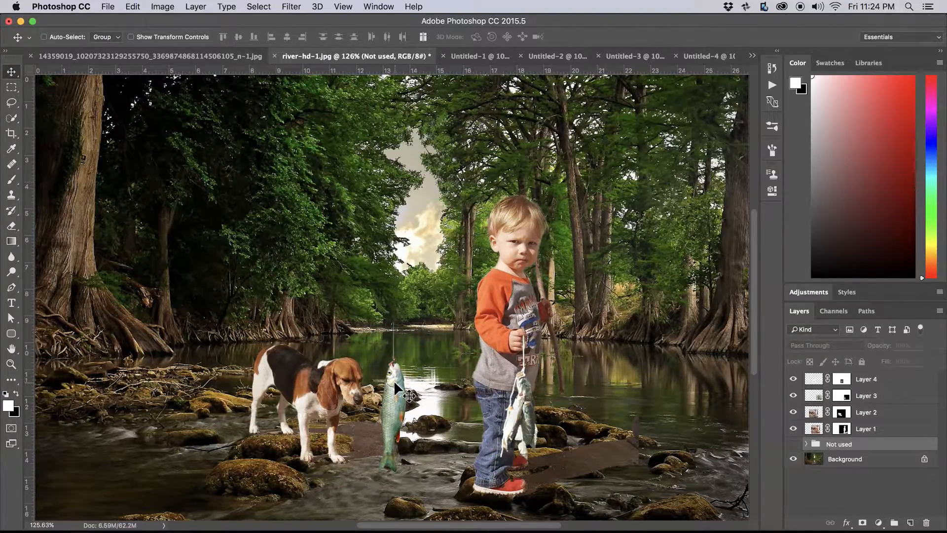
Shift the string of fish on Layer 3 and the single fish on Layer 4 slightly right.
drag(522, 390, 521, 396)
click(860, 386)
mouse_move(366, 419)
mouse_down()
mouse_move(387, 417)
mouse_move(376, 418)
mouse_up()
Rename Layer 4 to "Fish" and Layer 3 to "Fishes".
double_click(866, 381)
text(Fish)
key(Tab)
text(Fished)
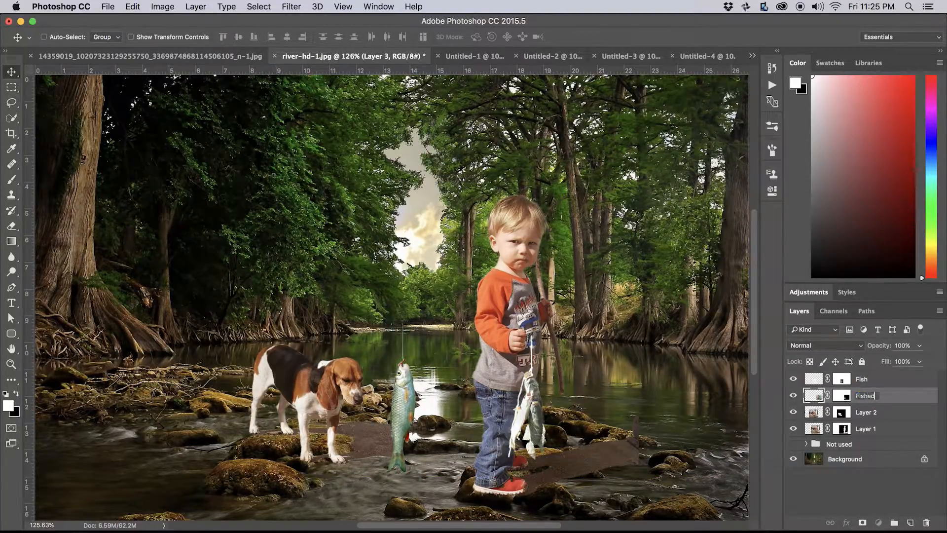
key(BackSpace)
text(shes)
click(876, 419)
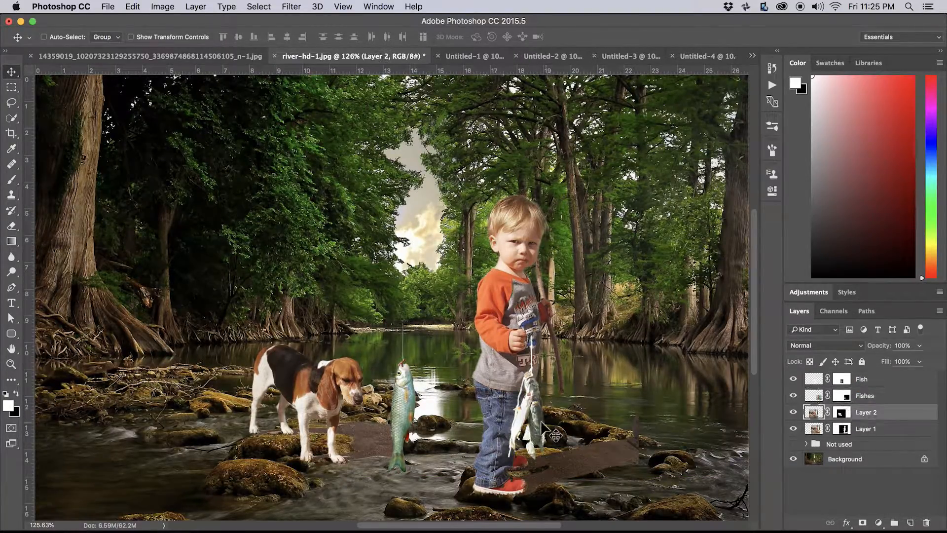
Rename Layer 2 to "Dog" and Layer 1 to "Boy".
double_click(867, 413)
text(Dog)
key(Return)
double_click(866, 429)
text(NBoy)
key(Return)
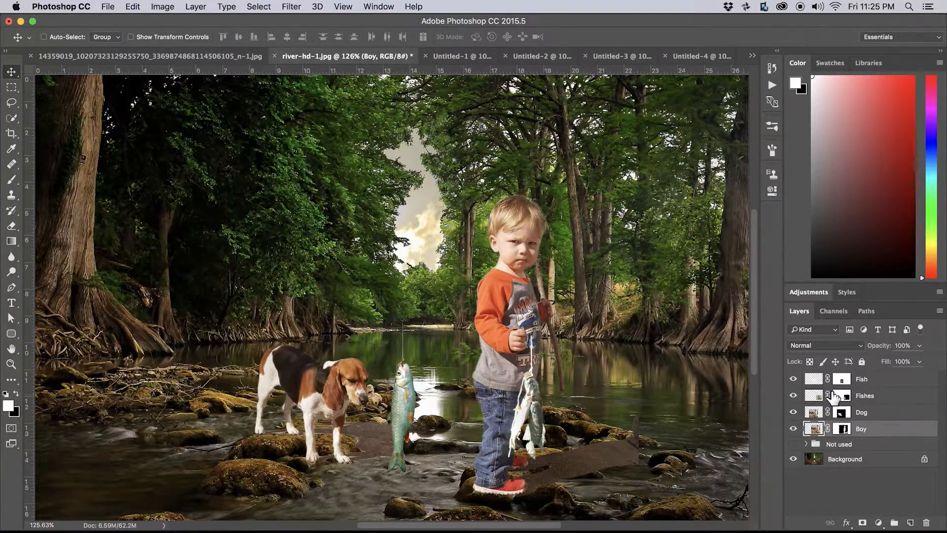
Move the string of fish on the Fishes layer under the boy's hand and duplicate the layer.
click(813, 402)
mouse_move(529, 406)
mouse_down()
mouse_move(513, 413)
mouse_move(510, 403)
mouse_move(522, 402)
mouse_up()
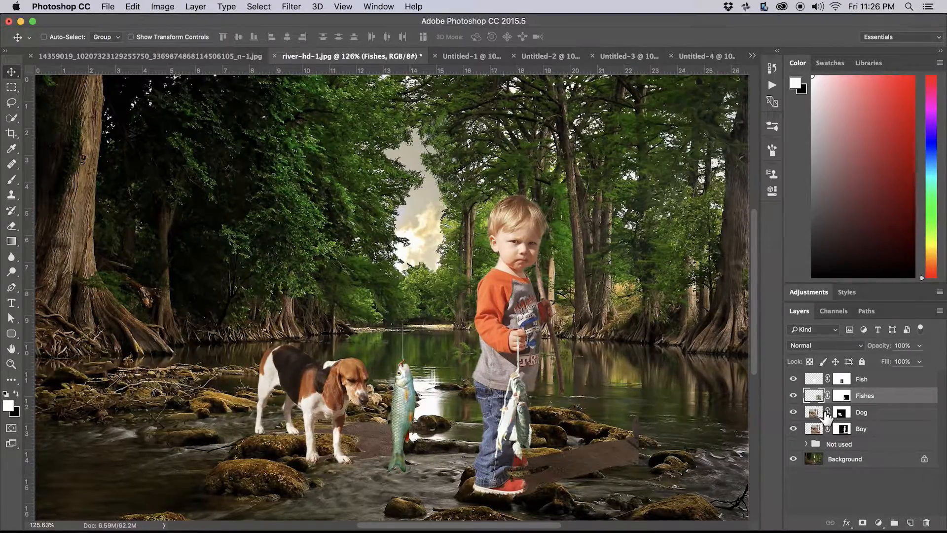
key(super+j)
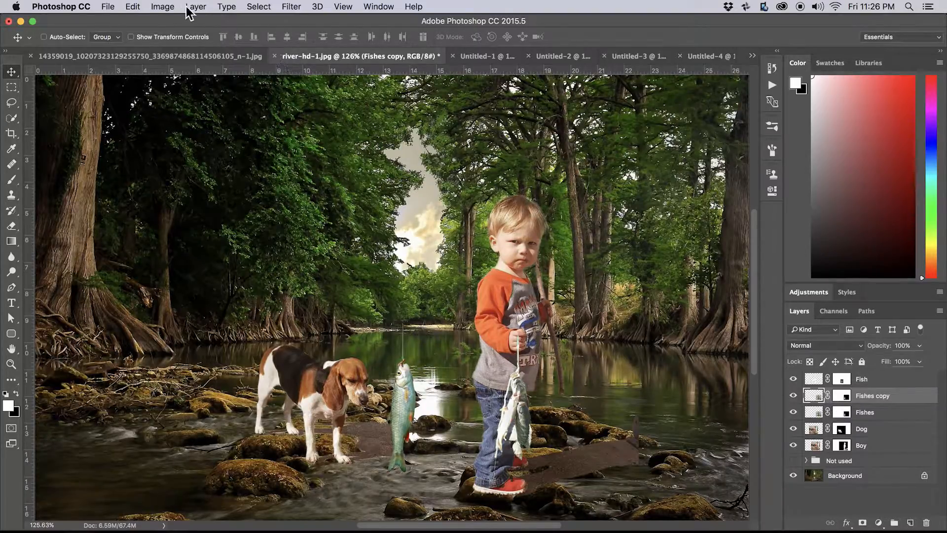
Start Match Color on the Fishes copy layer, using the Background layer of river-hd-1.jpg as the source.
click(164, 8)
mouse_move(195, 40)
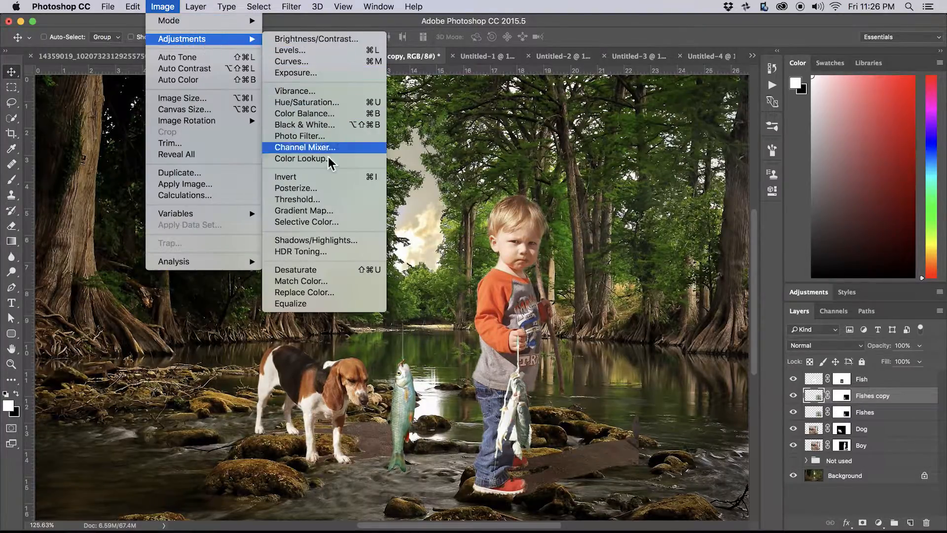
click(327, 281)
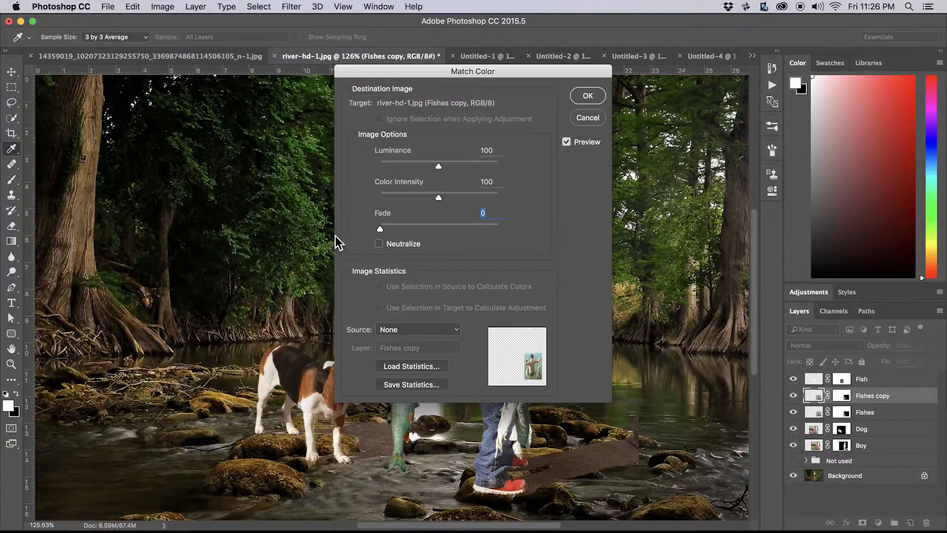
click(426, 325)
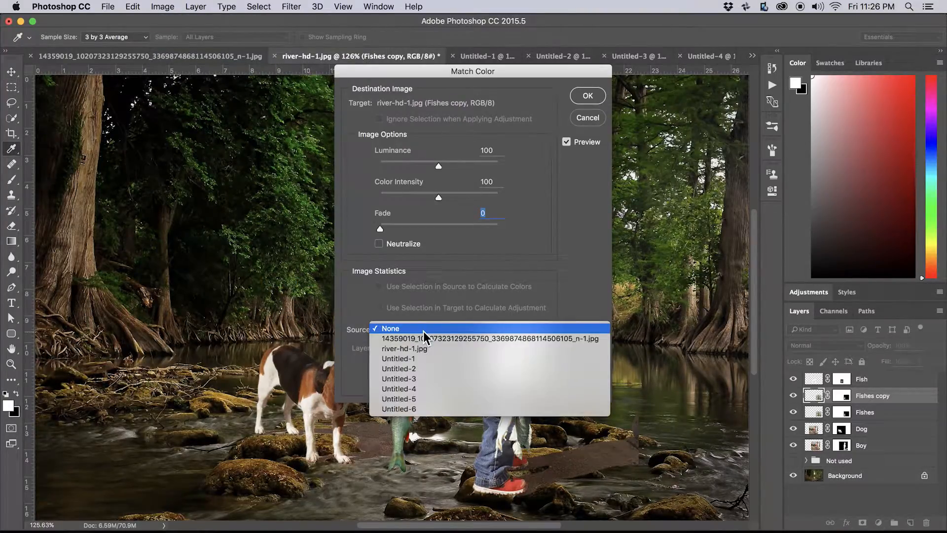
click(451, 349)
click(456, 348)
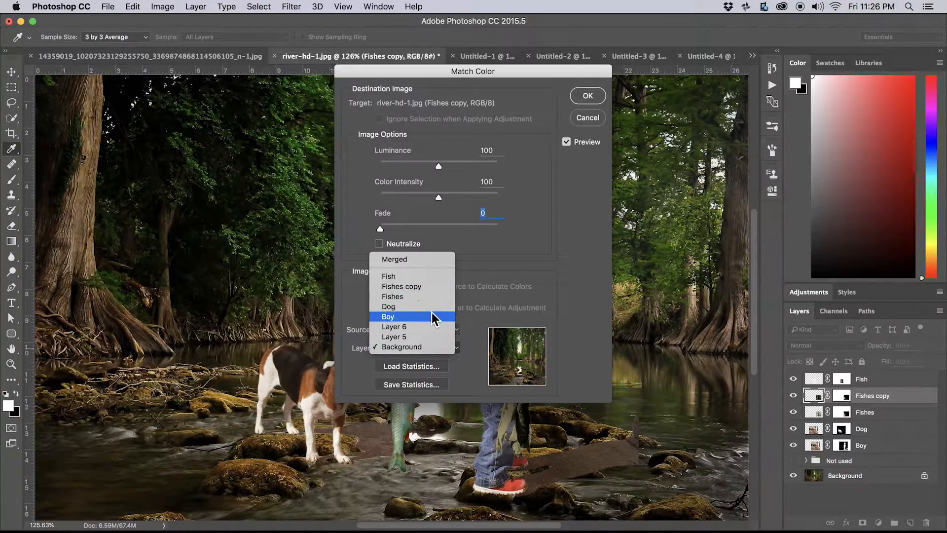
click(435, 349)
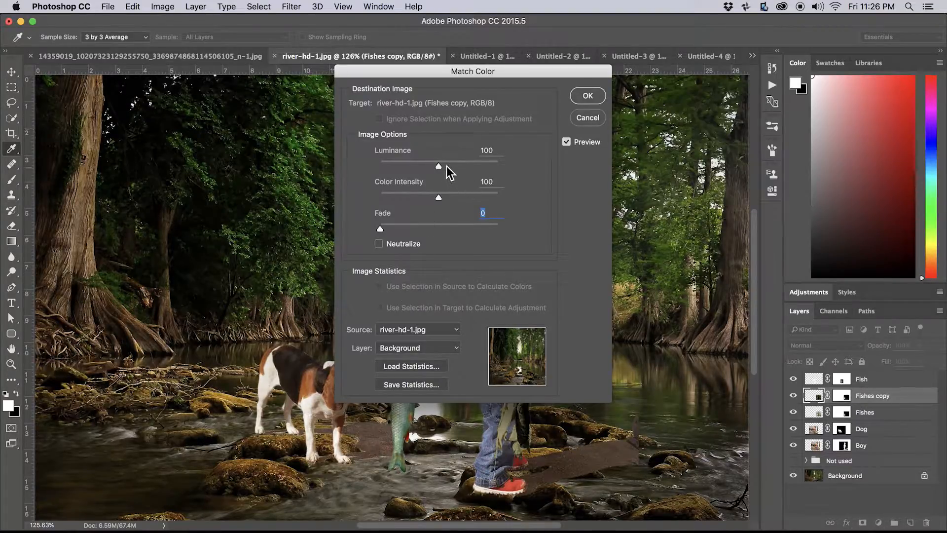
Raise the Match Color luminance for the Fishes copy, set color intensity to 118 and fade to 31, and apply the adjustment.
drag(498, 74, 340, 87)
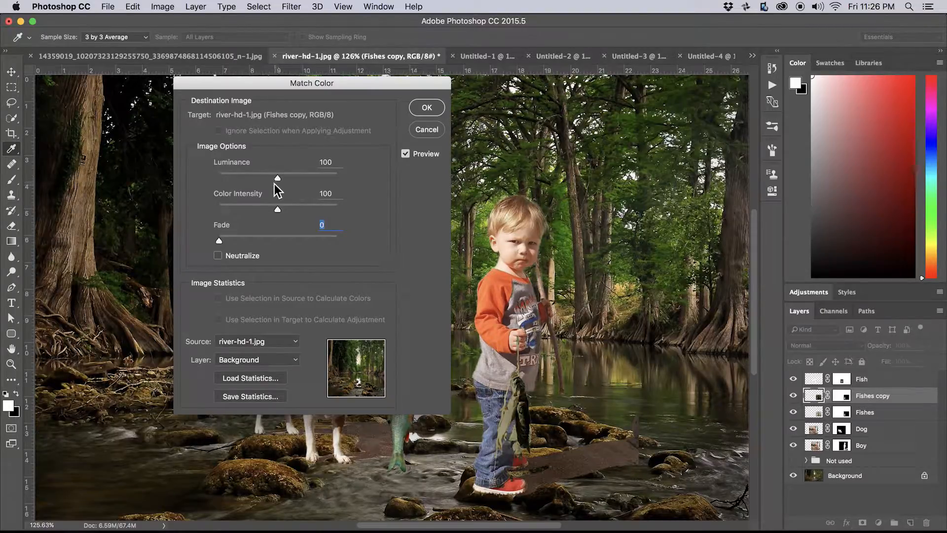
drag(277, 178, 298, 211)
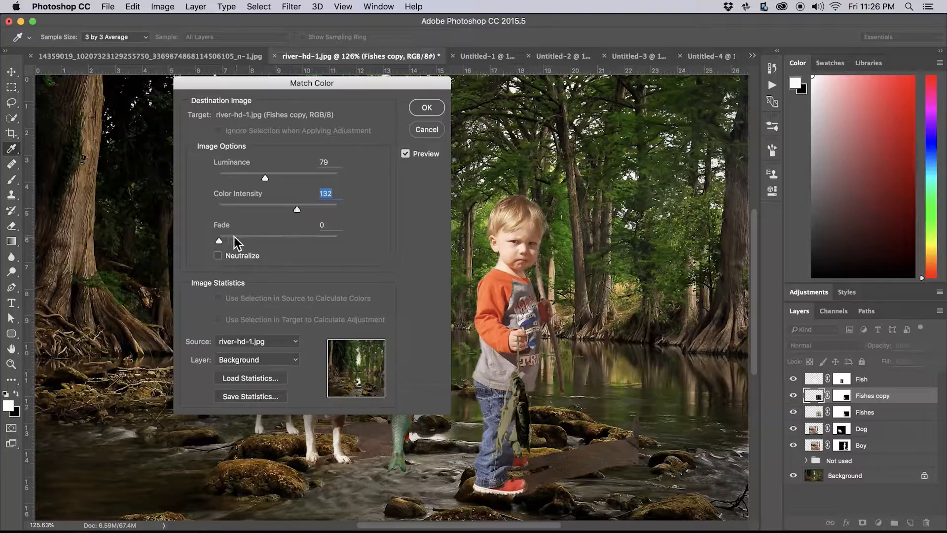
drag(265, 177, 280, 206)
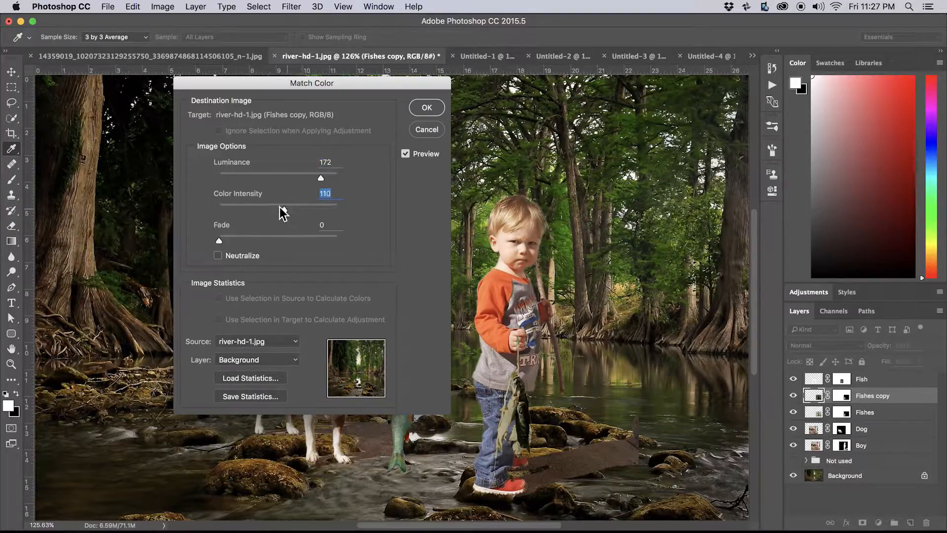
click(263, 237)
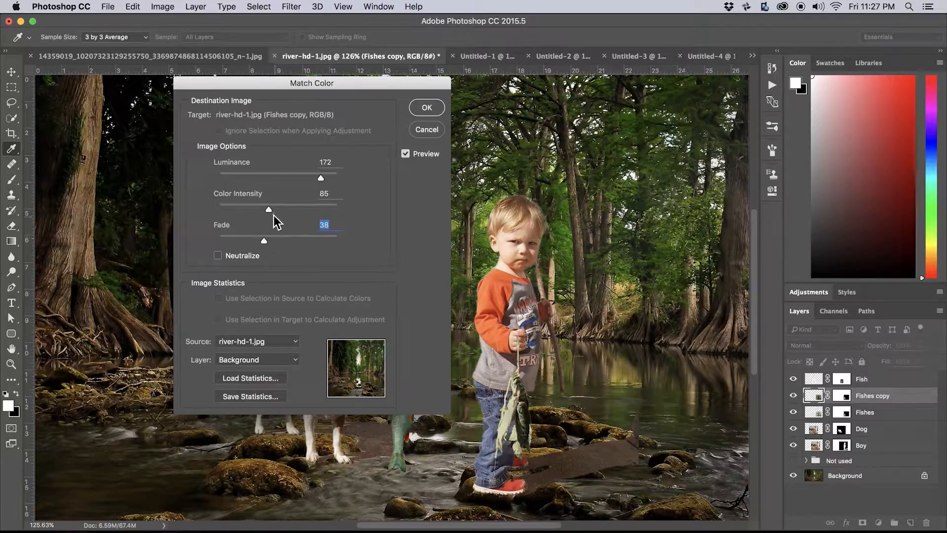
drag(268, 208, 255, 242)
drag(275, 209, 283, 206)
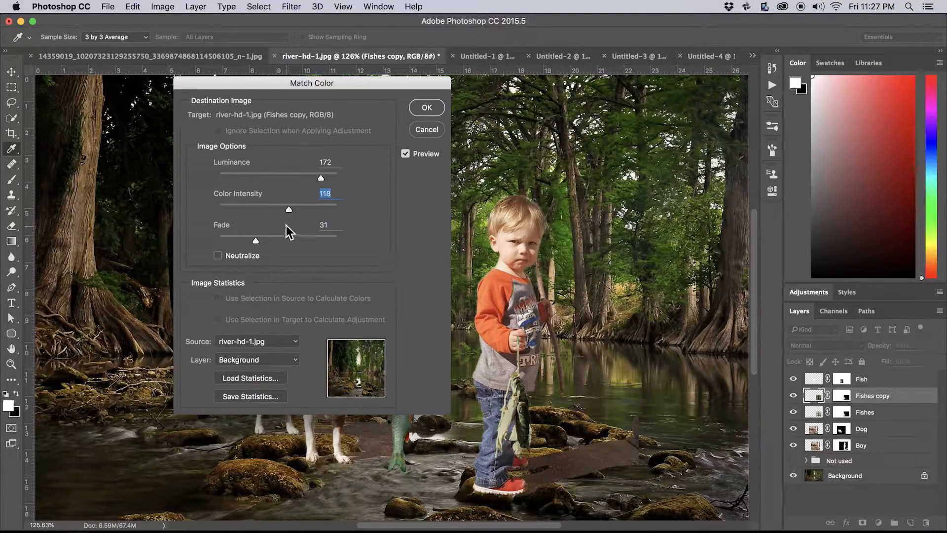
drag(325, 179, 329, 176)
click(427, 110)
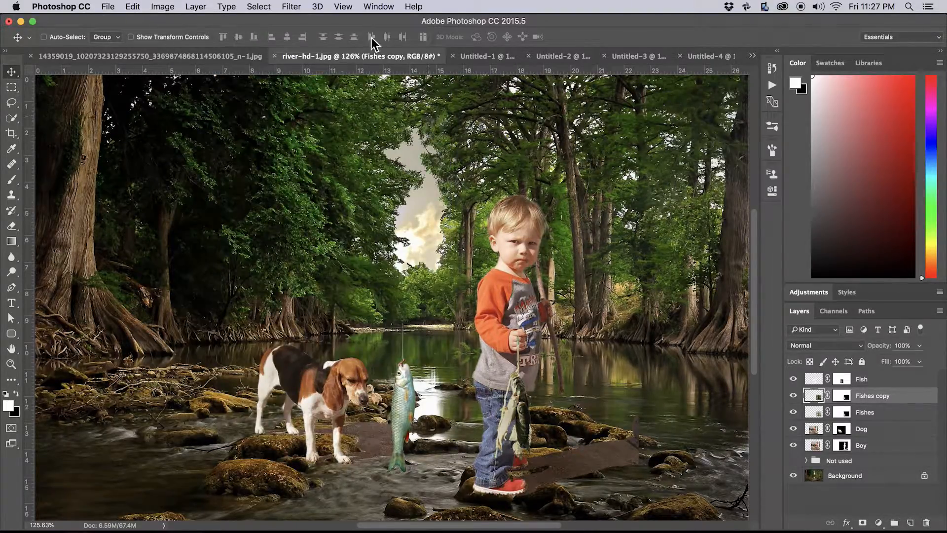
Duplicate the Boy layer and start Match Color on the copy, using the Background layer of river-hd-1.jpg as the source.
click(819, 444)
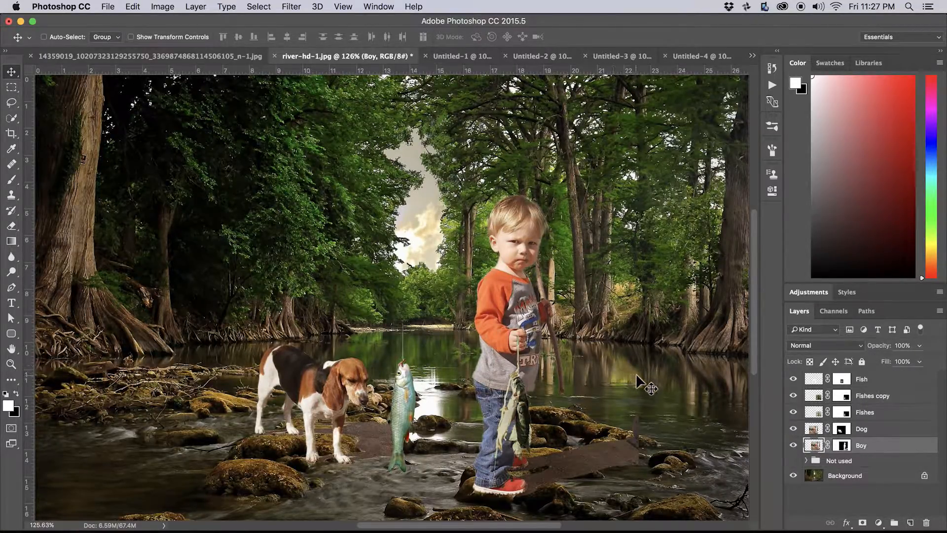
drag(663, 396, 666, 392)
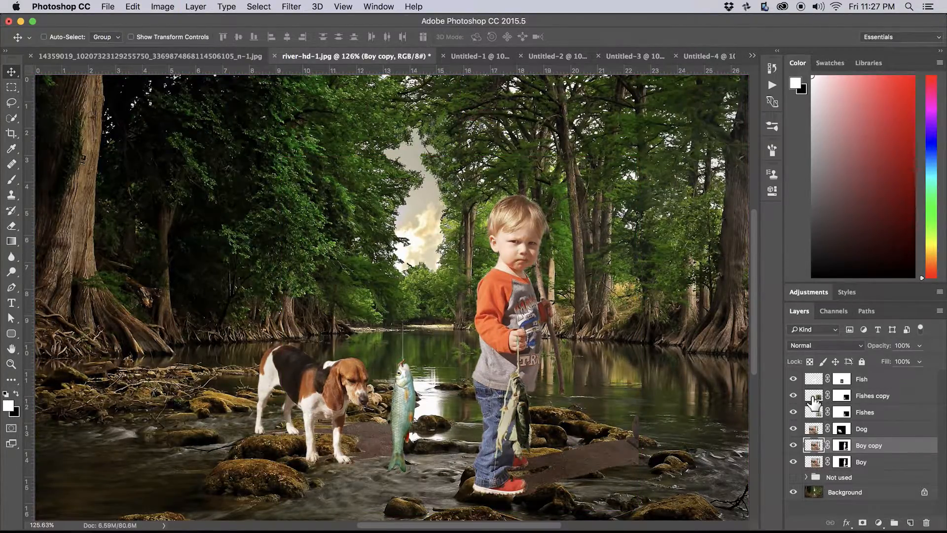
click(163, 7)
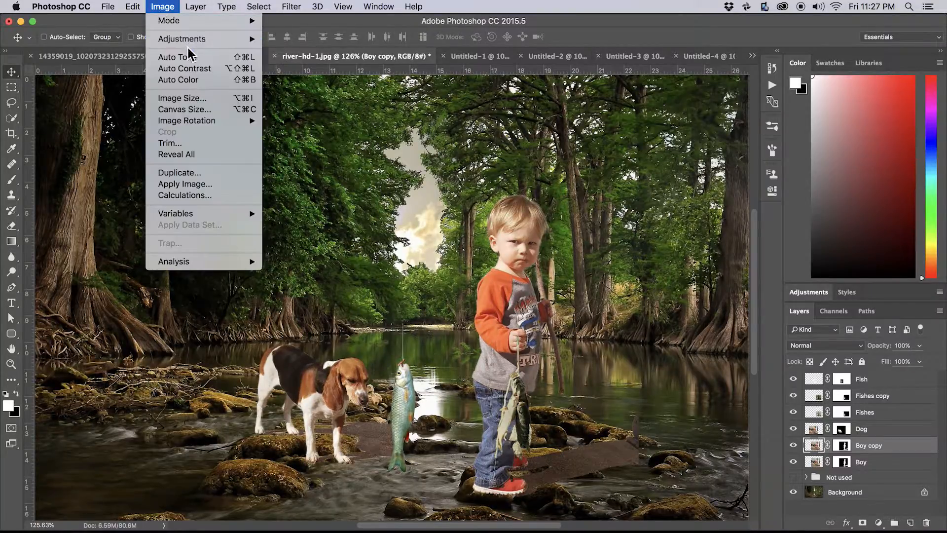
mouse_move(208, 39)
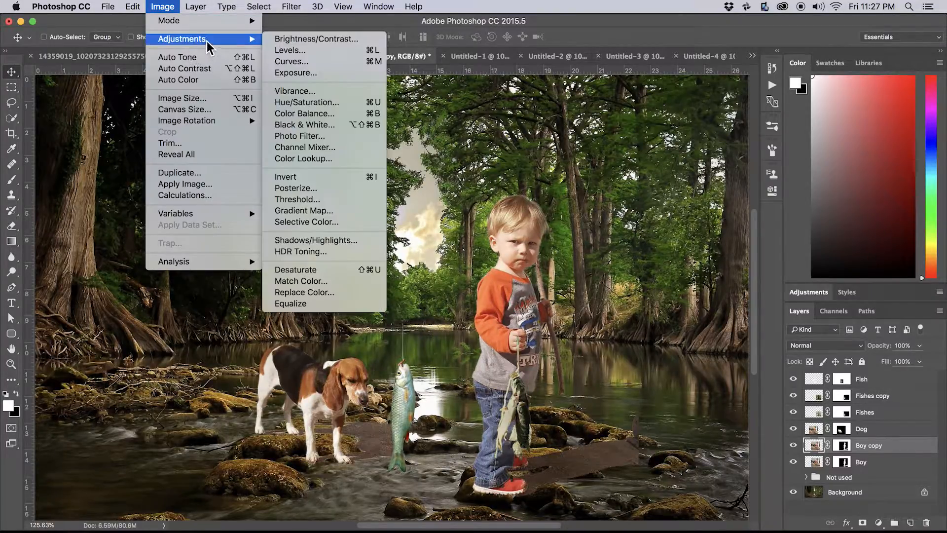
click(331, 280)
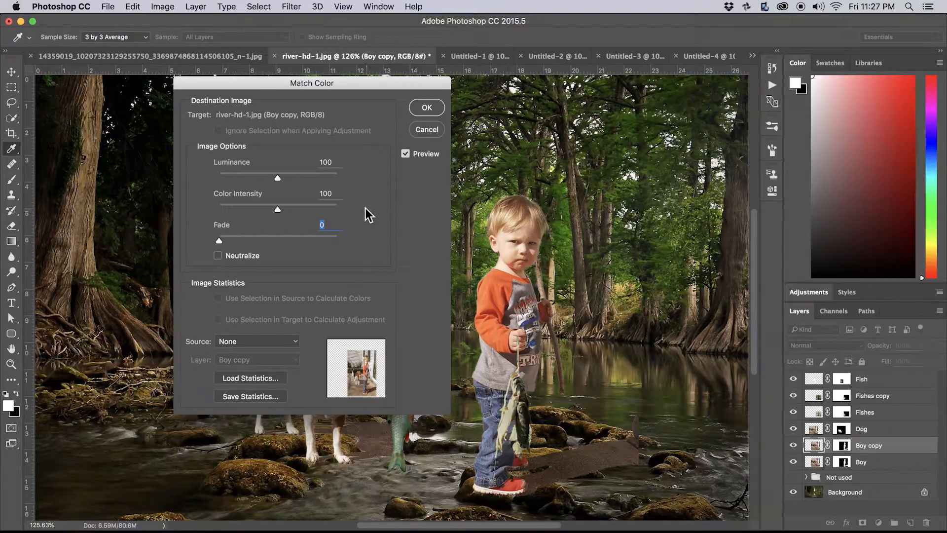
click(286, 340)
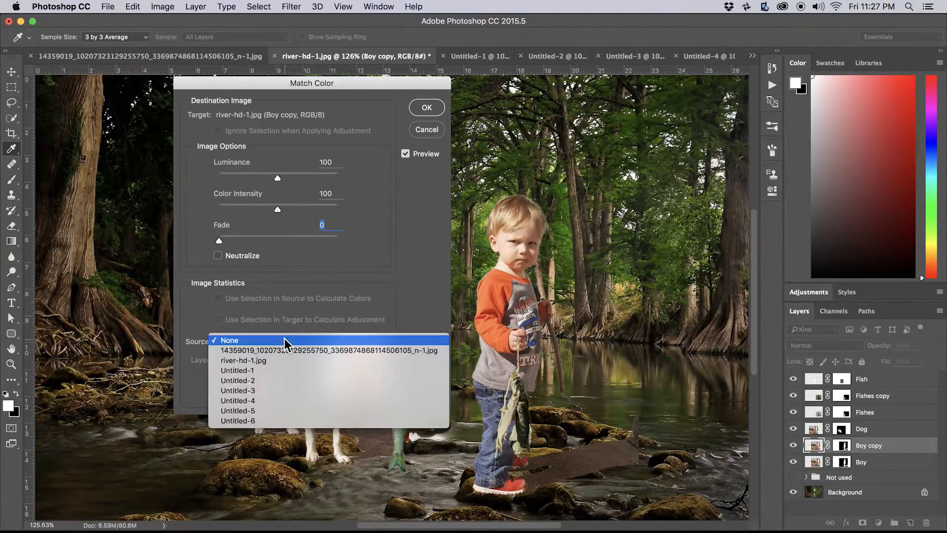
click(300, 363)
click(287, 361)
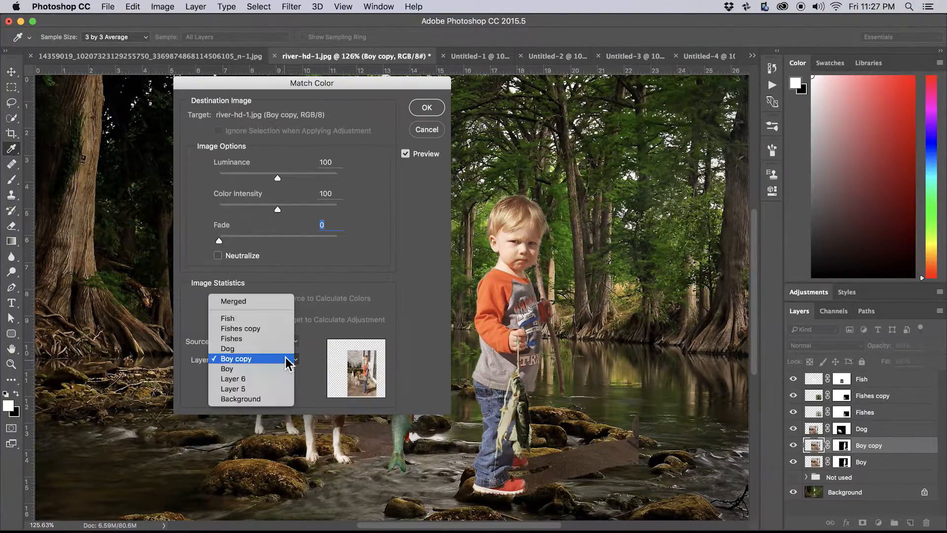
click(286, 397)
Set the Boy copy's Match Color luminance to 174, color intensity to 92 and fade to about 65, and apply the adjustment.
drag(277, 178, 322, 178)
drag(278, 209, 259, 210)
drag(257, 242, 295, 241)
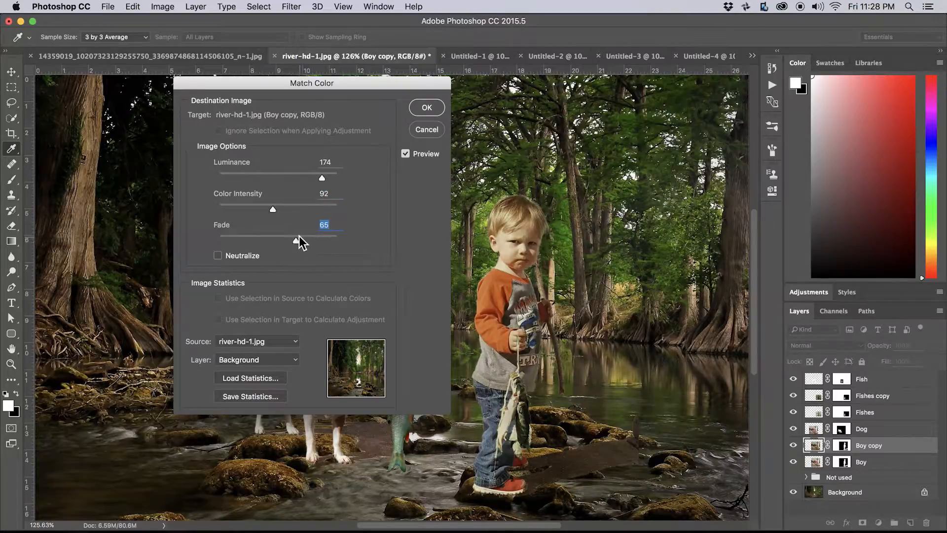
drag(360, 84, 324, 81)
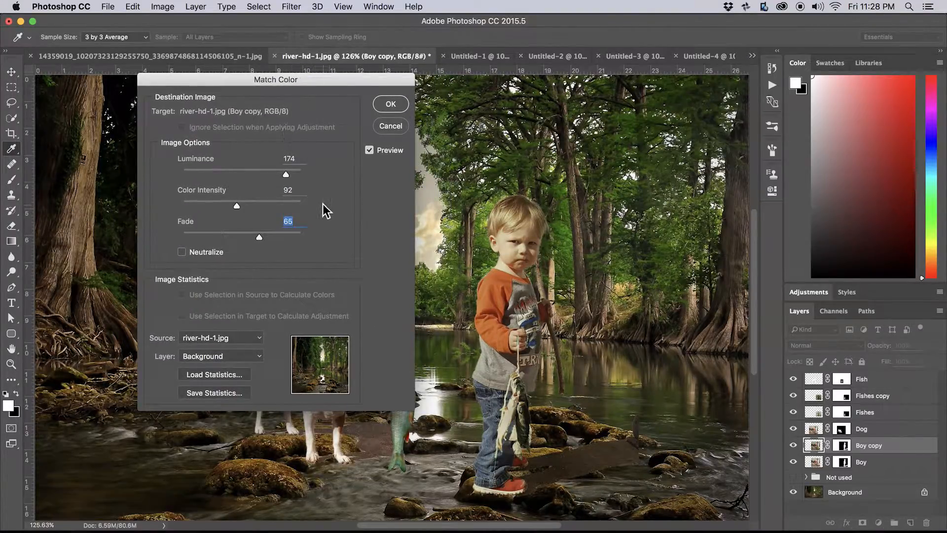
drag(256, 236, 256, 227)
key(Return)
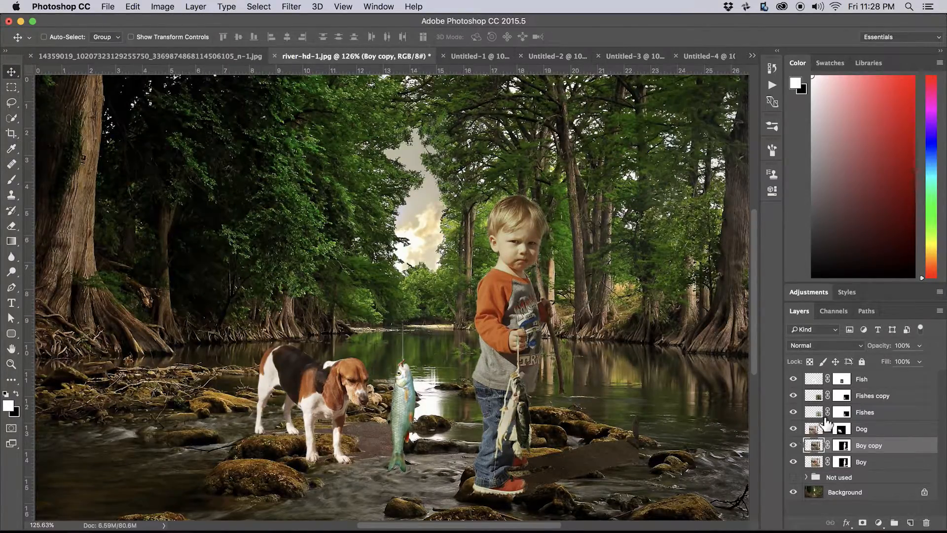
Duplicate the Dog layer and start Match Color on the copy, using the Background layer of river-hd-1.jpg as the source.
click(815, 430)
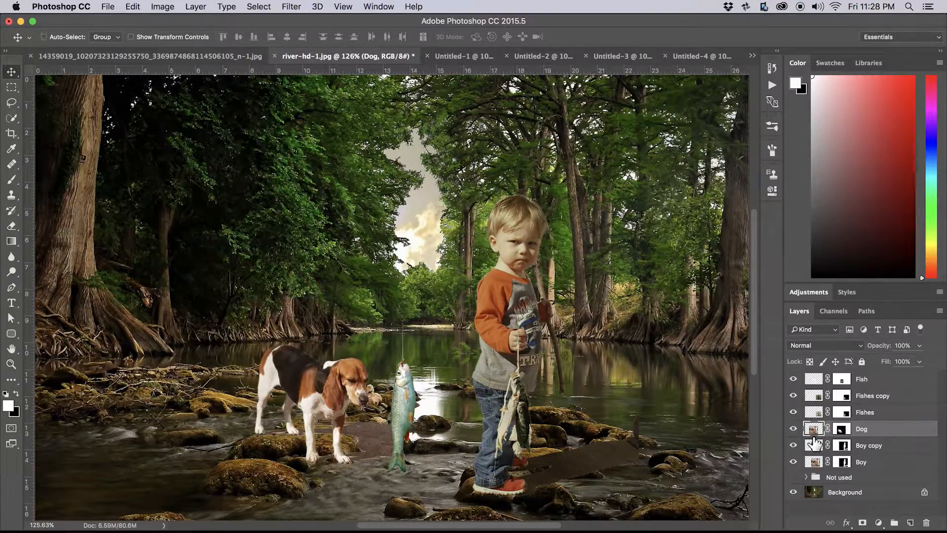
key(super+j)
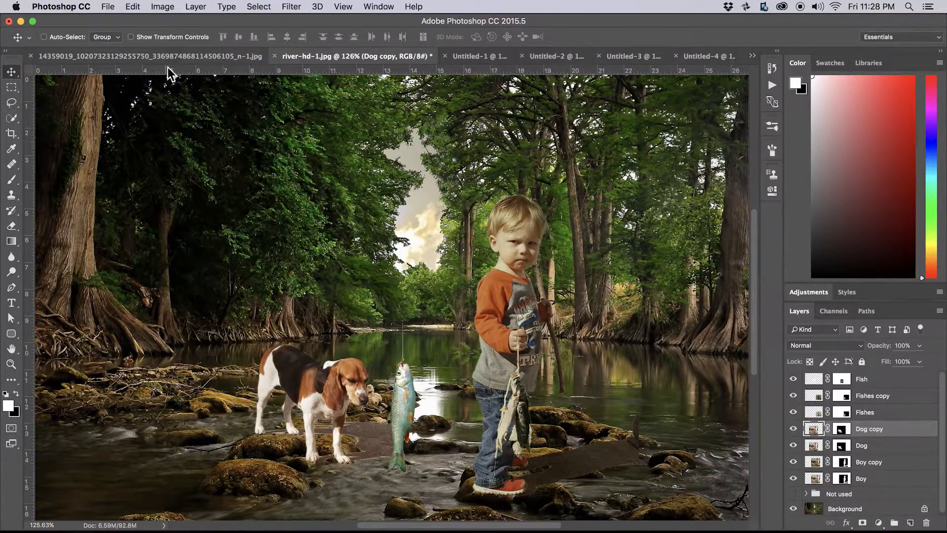
click(167, 10)
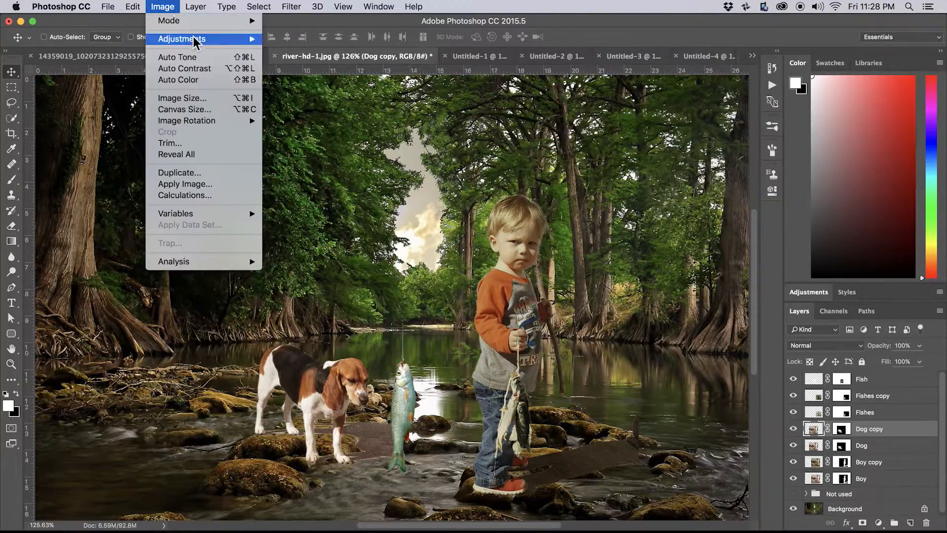
mouse_move(229, 39)
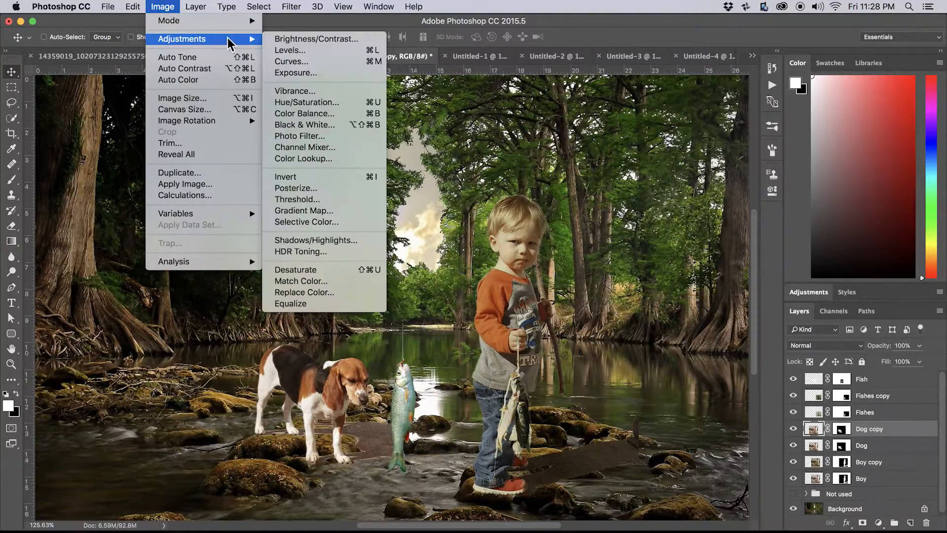
click(317, 282)
click(530, 341)
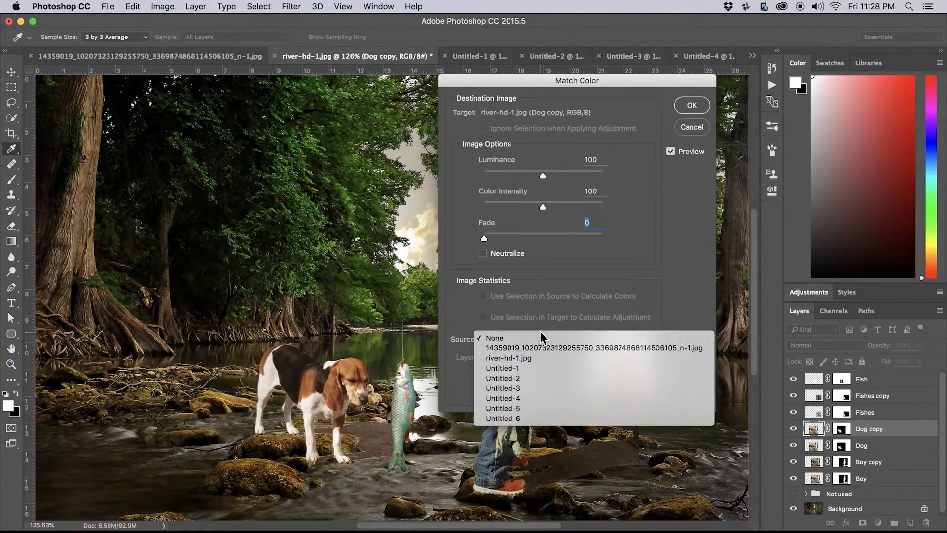
click(546, 357)
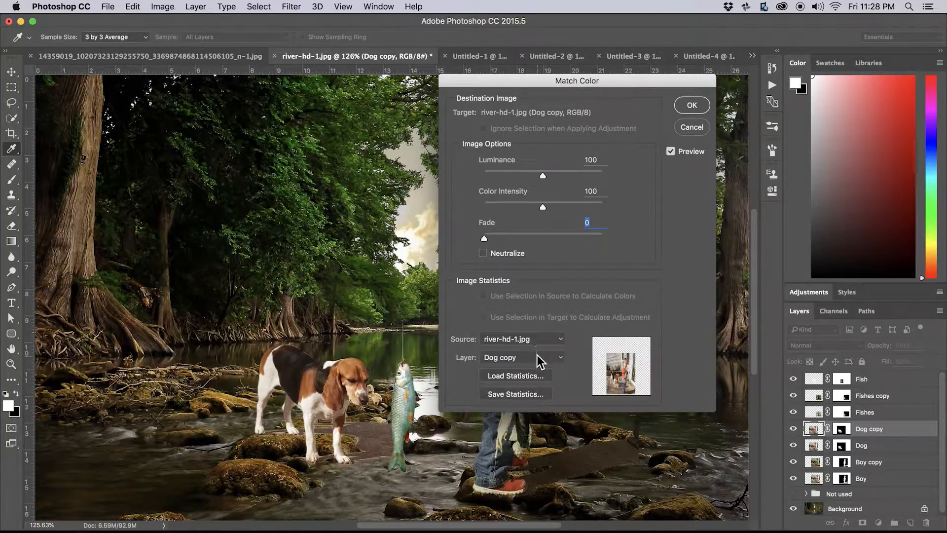
click(537, 355)
click(540, 416)
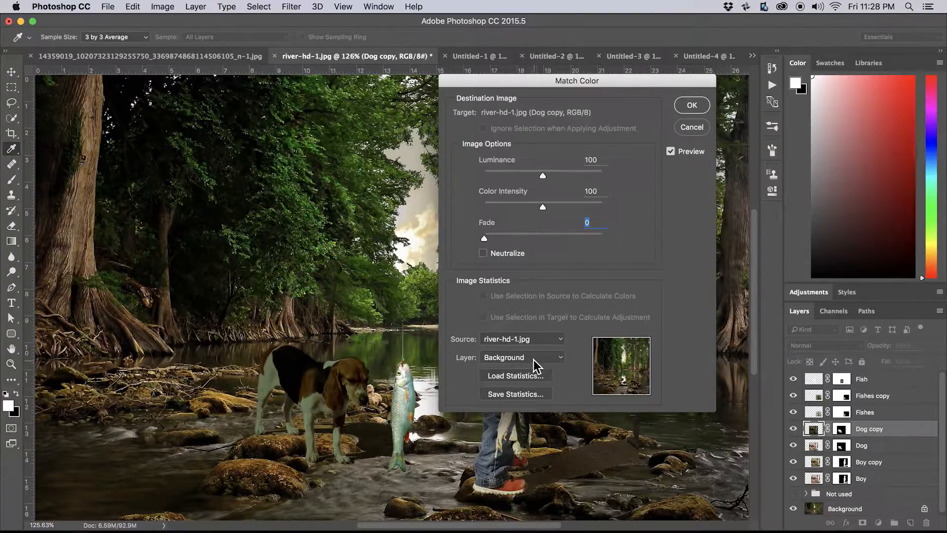
Raise the Dog copy's Match Color luminance and fade, set color intensity to 146, and apply the adjustment.
drag(543, 173, 570, 173)
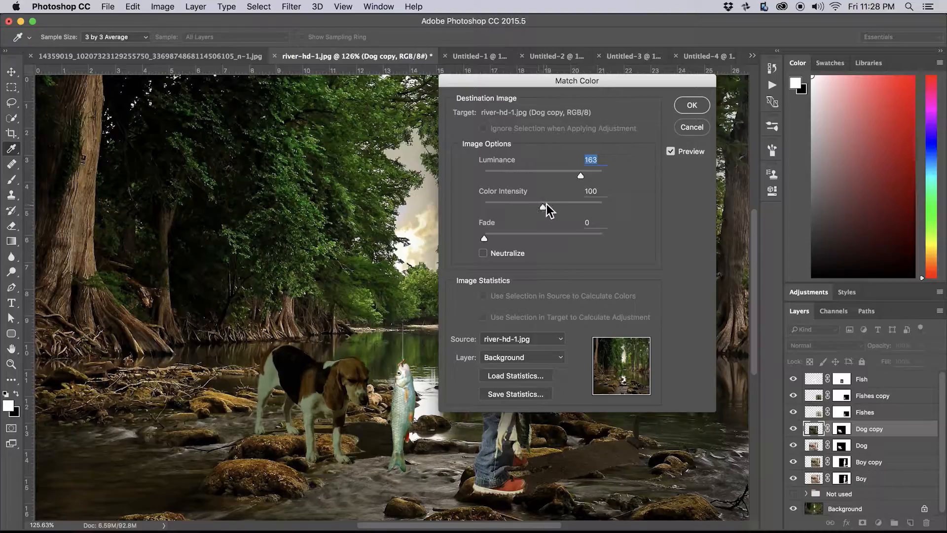
drag(548, 206, 561, 204)
click(536, 235)
drag(537, 236, 551, 236)
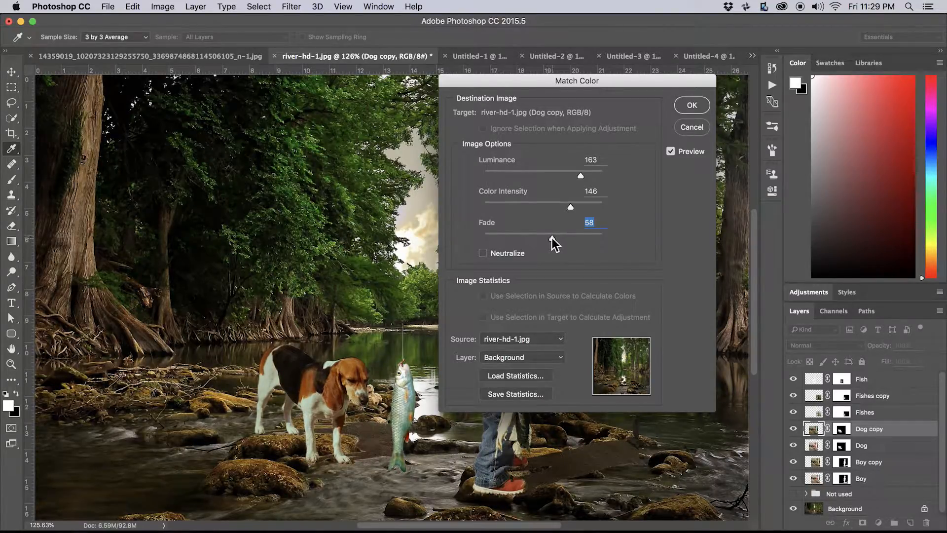
mouse_move(551, 237)
mouse_down()
mouse_move(479, 241)
mouse_move(559, 236)
mouse_up()
drag(551, 239, 569, 239)
drag(581, 175, 571, 175)
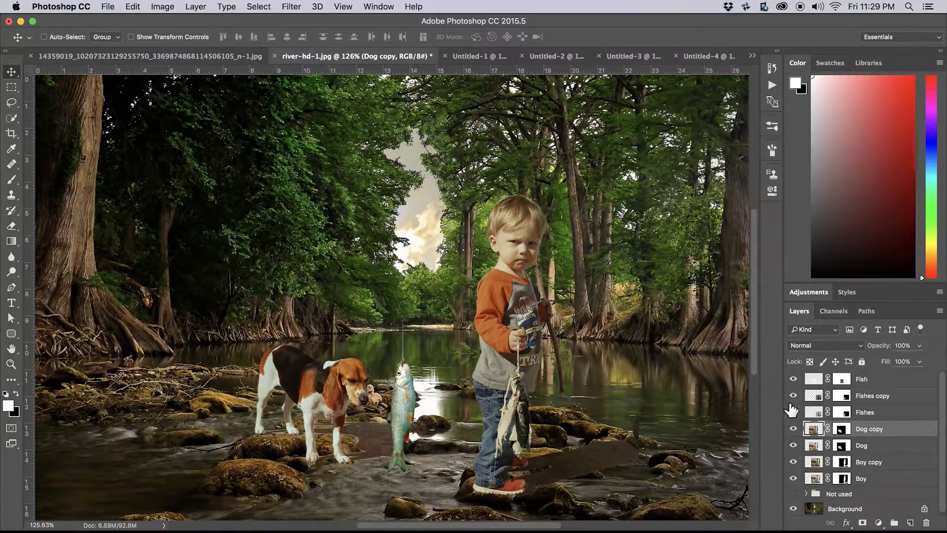
Duplicate the Fish layer and start Match Color on the copy, using the Background layer of river-hd-1.jpg as the source.
click(817, 380)
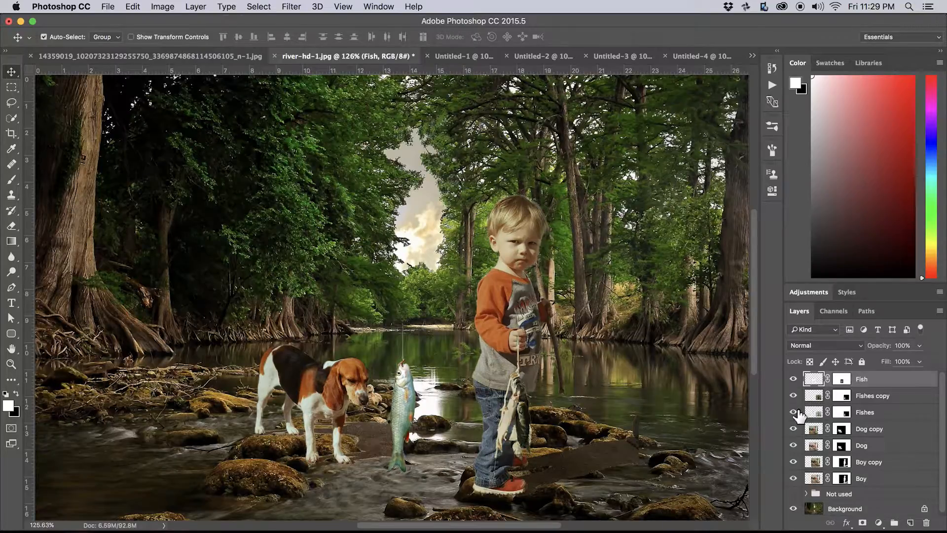
key(super+j)
click(163, 7)
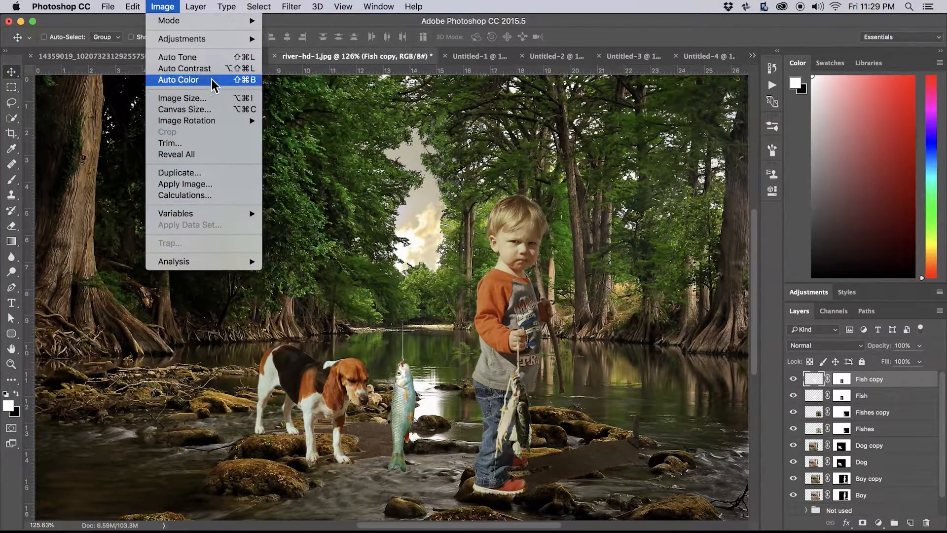
mouse_move(227, 40)
click(365, 279)
click(496, 338)
click(548, 358)
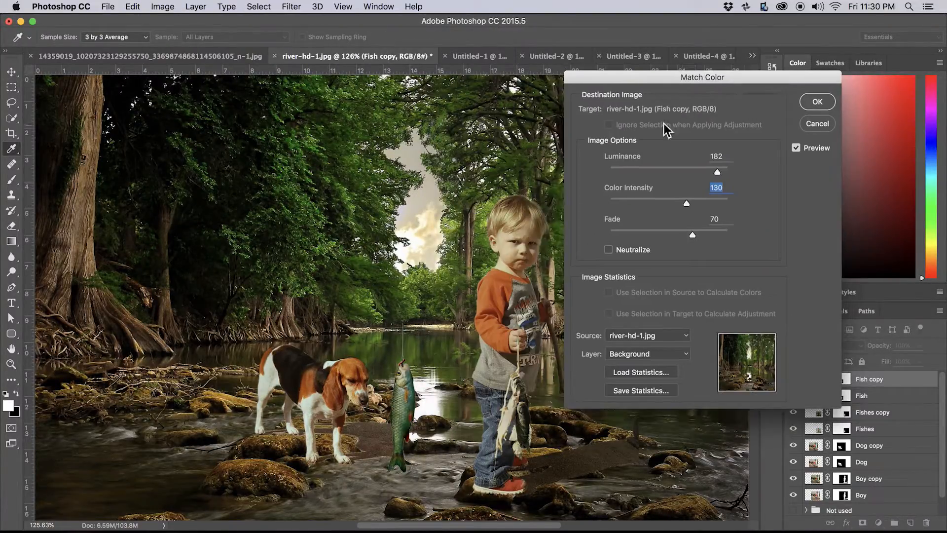
Set the Fish copy's Match Color luminance to 182, color intensity to 130 and fade to just under 70, and apply the adjustment.
scroll(714, 192, down, 10)
drag(693, 236, 689, 234)
click(820, 103)
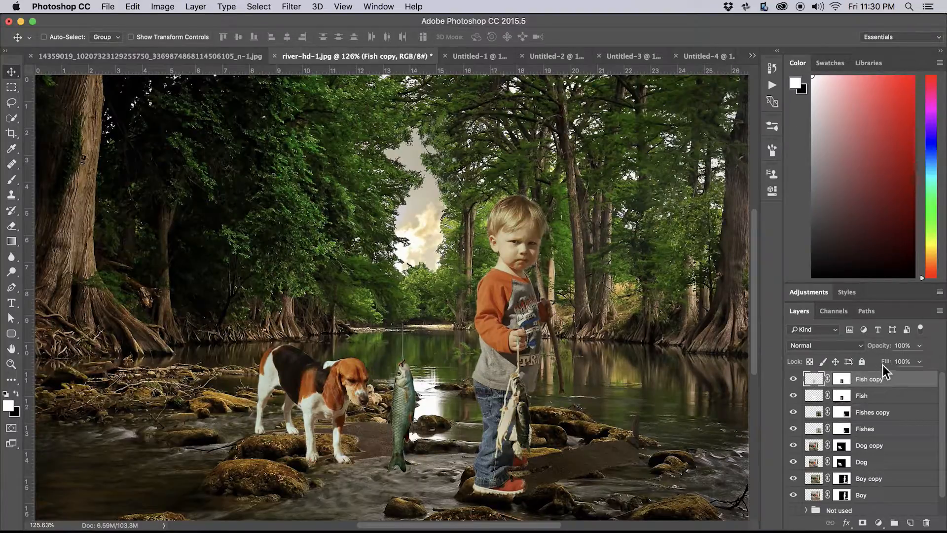
Lower the Fish copy layer's opacity and set the Fishes copy layer's opacity to 82%.
drag(884, 349, 861, 353)
click(813, 414)
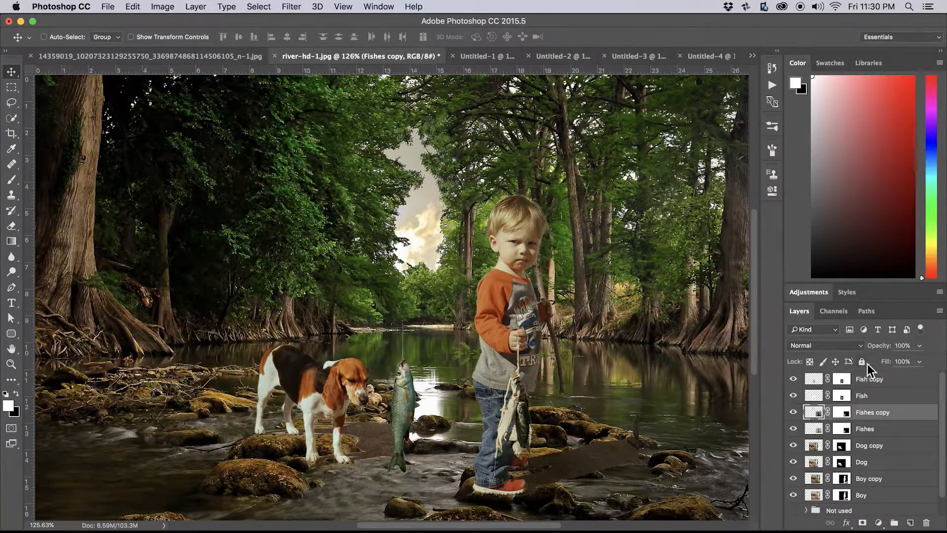
drag(882, 351, 873, 352)
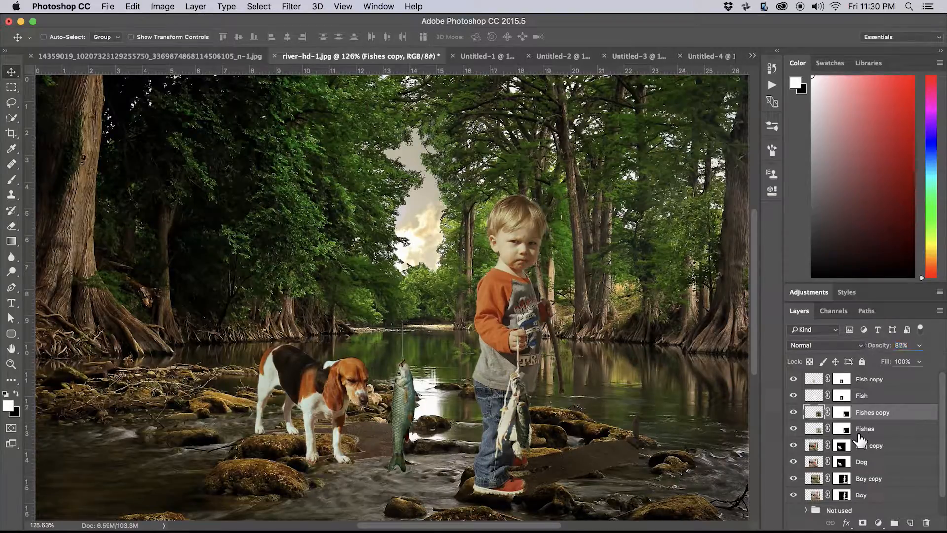
Set the Dog copy layer's opacity to 96% and the Boy copy layer's opacity to 82%.
click(811, 446)
mouse_move(873, 352)
mouse_down()
mouse_move(883, 351)
mouse_move(863, 355)
mouse_move(881, 356)
mouse_up()
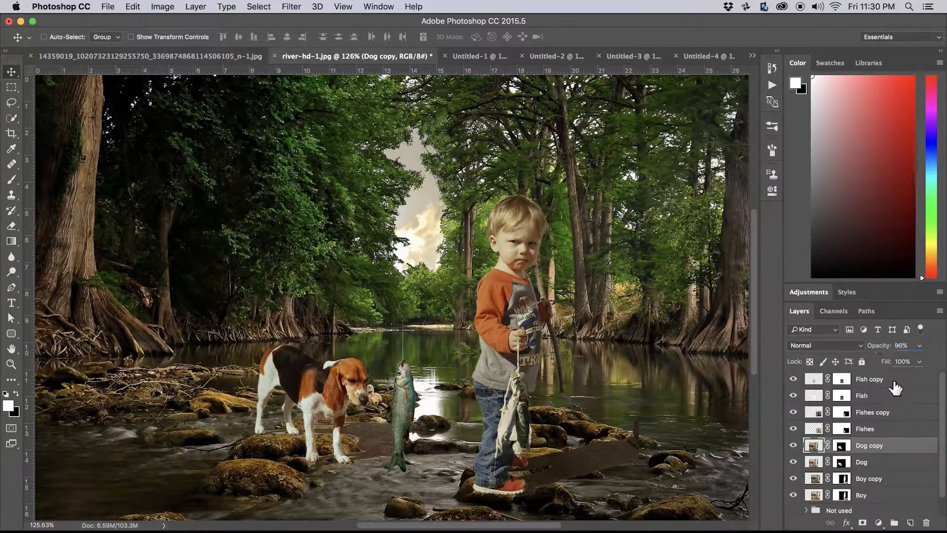
click(815, 464)
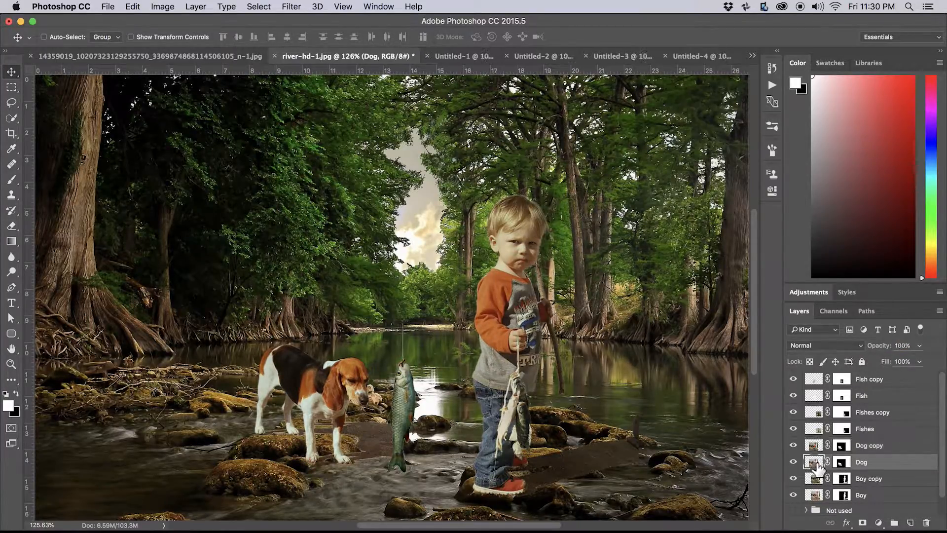
click(815, 478)
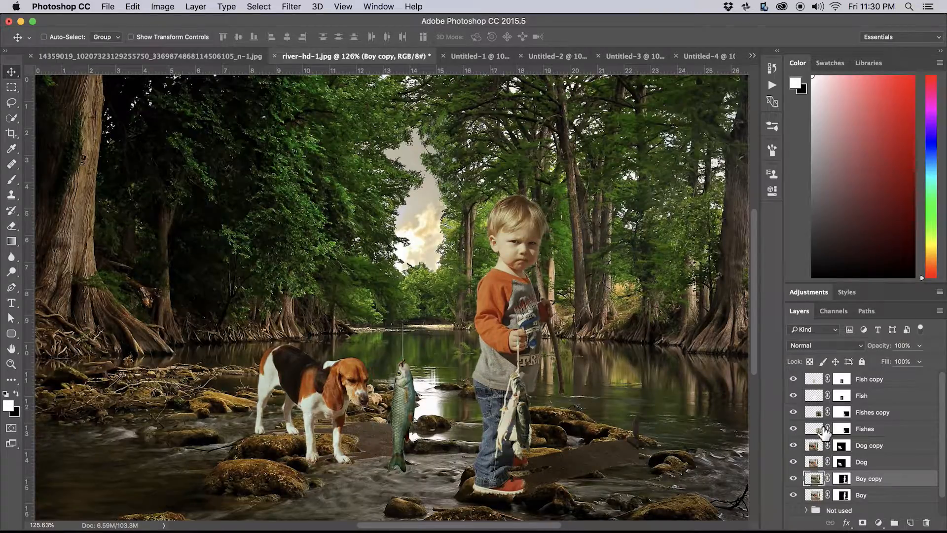
mouse_move(871, 352)
mouse_down()
mouse_move(886, 352)
mouse_move(874, 353)
mouse_up()
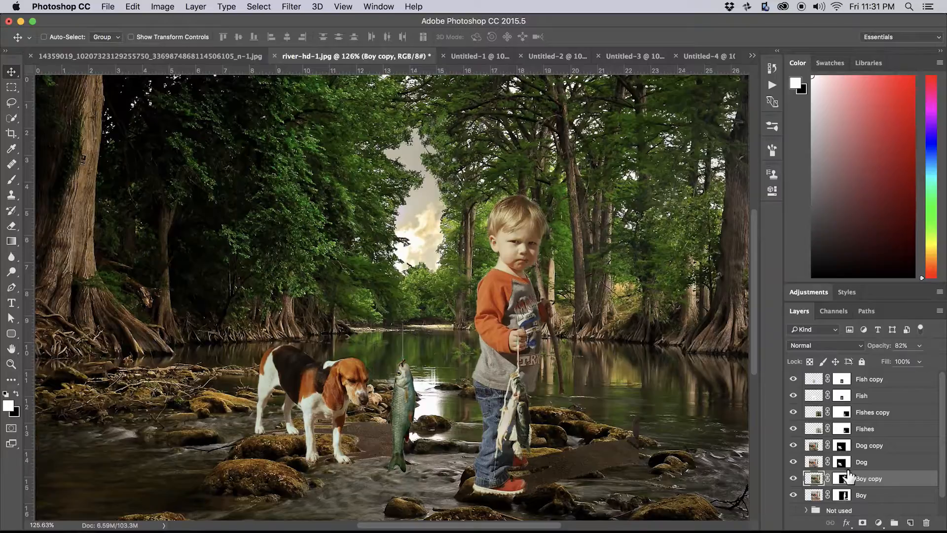
Group the Boy copy and Boy layers together, and put the Dog copy and Dog layers in a second group.
shift+click(813, 496)
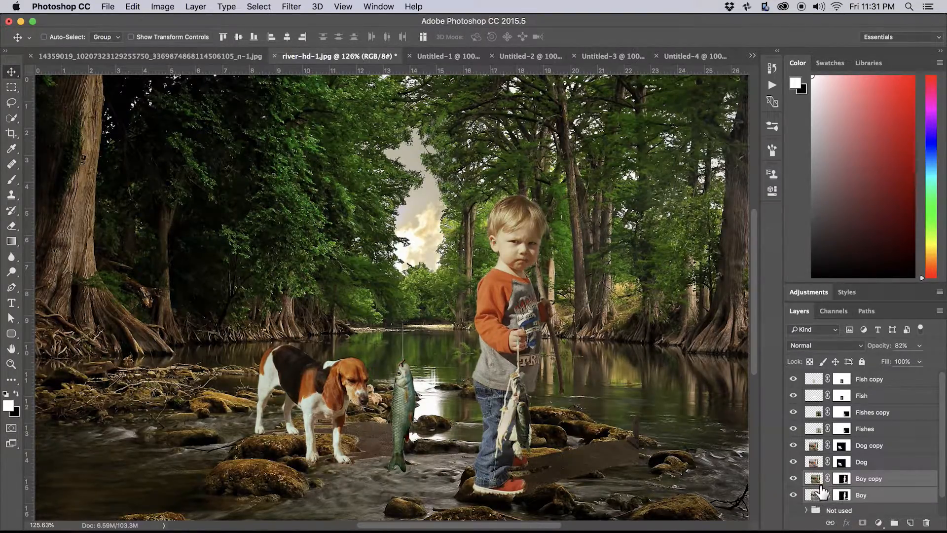
key(super+g)
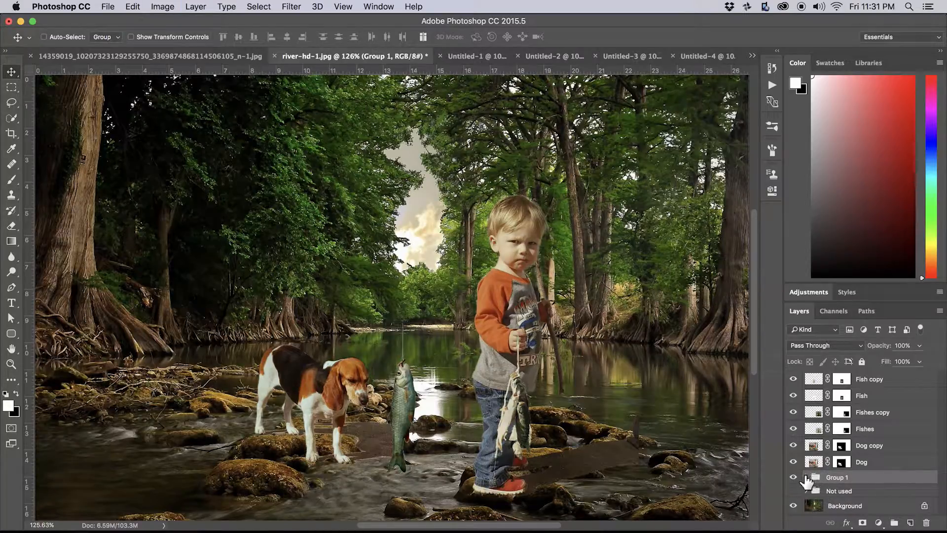
click(813, 463)
shift+click(813, 447)
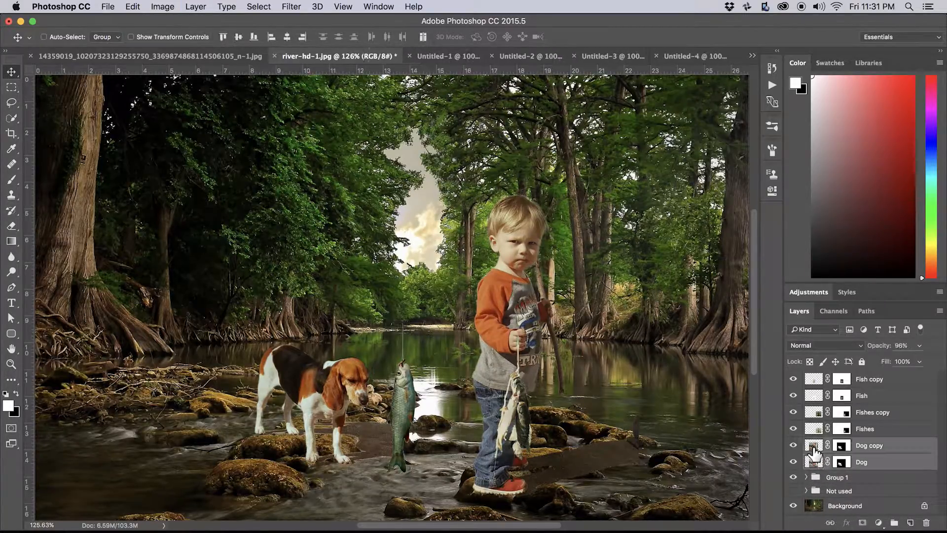
key(super+g)
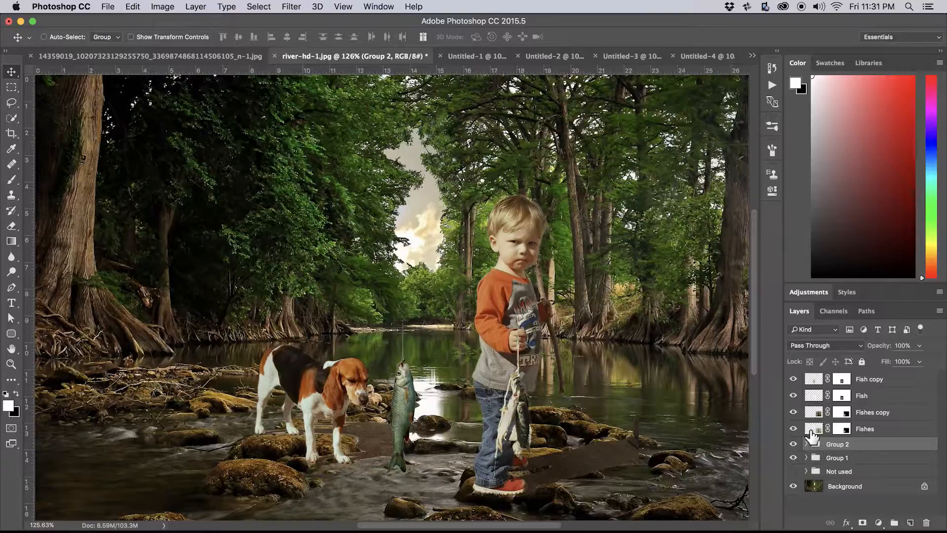
Group the Fishes copy and Fishes layers together.
click(811, 437)
shift+click(813, 413)
key(super+g)
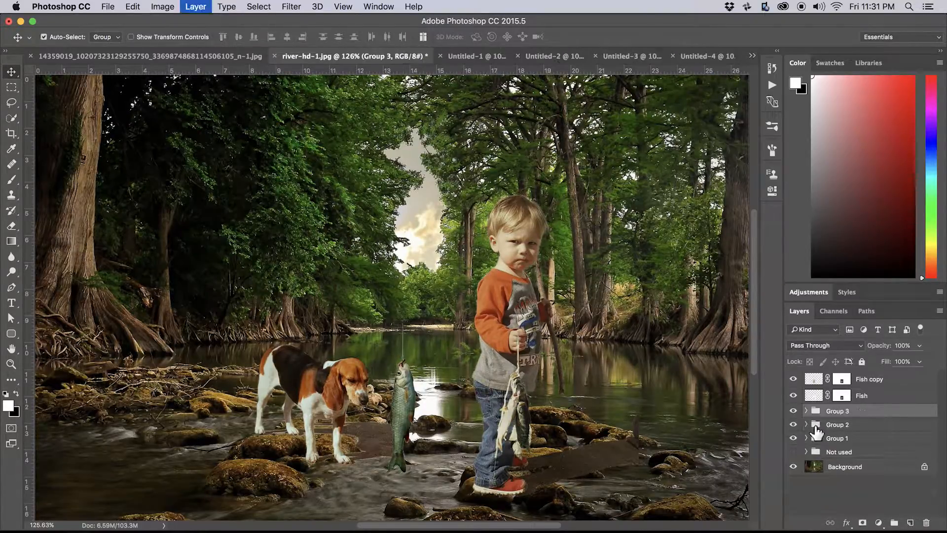
Group the Fish copy and Fish layers together.
click(813, 395)
shift+click(813, 380)
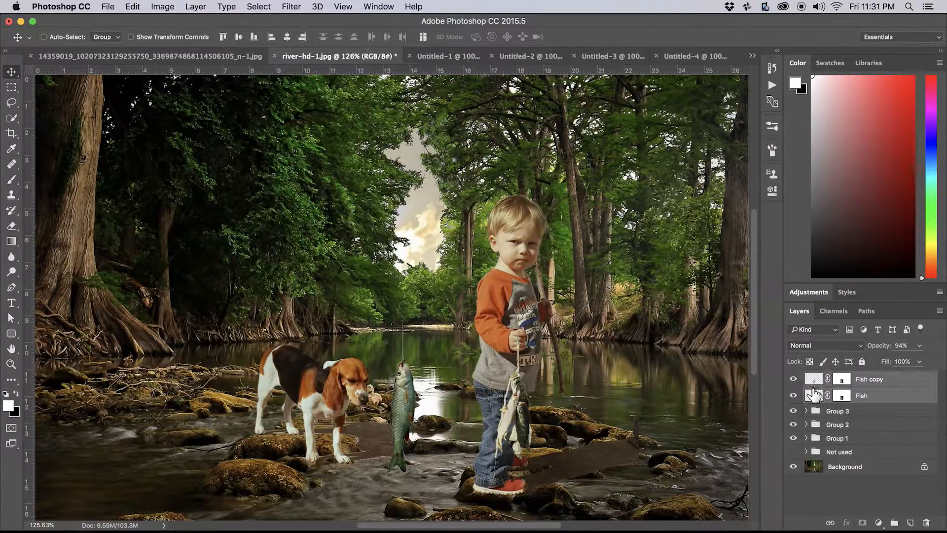
key(super+g)
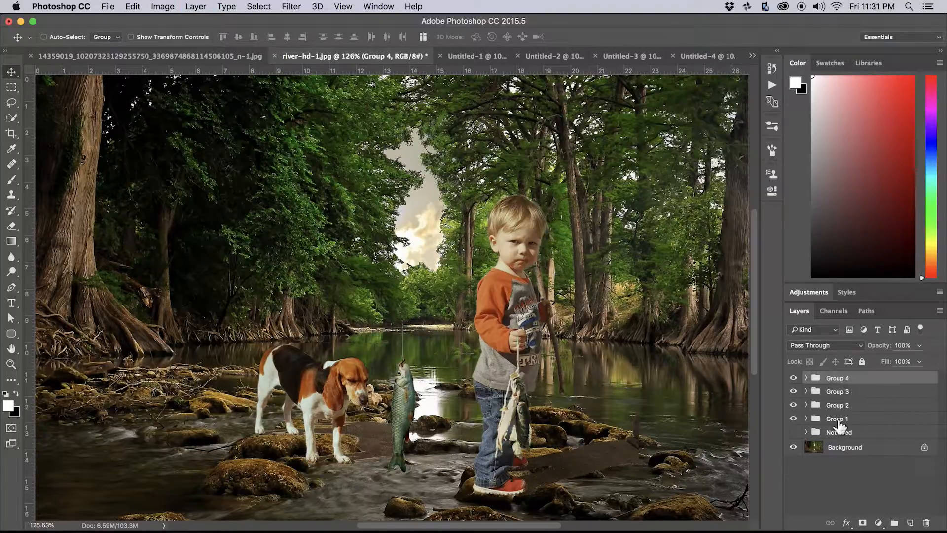
Scale the boy's group, Group 1, proportionally to 69% and place the boy on the rocks slightly farther up the river.
click(837, 421)
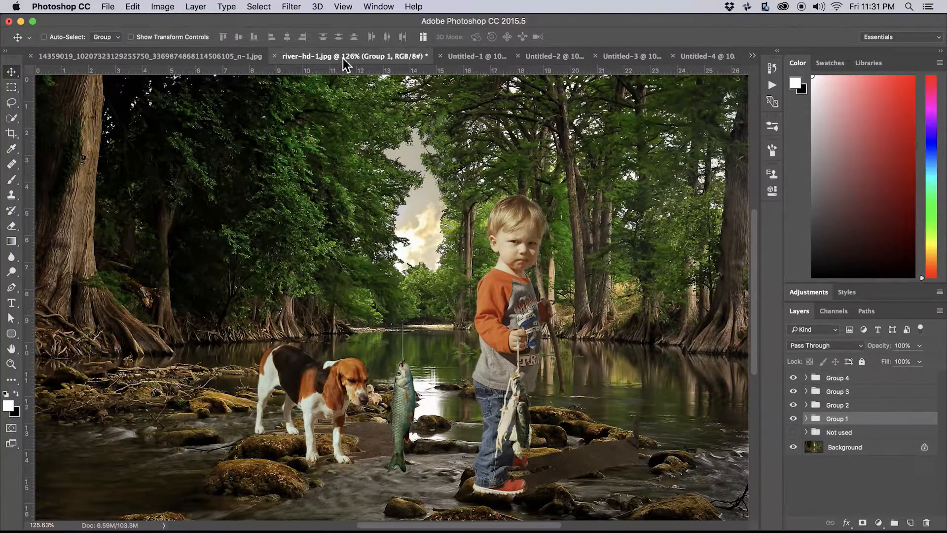
key(super+t)
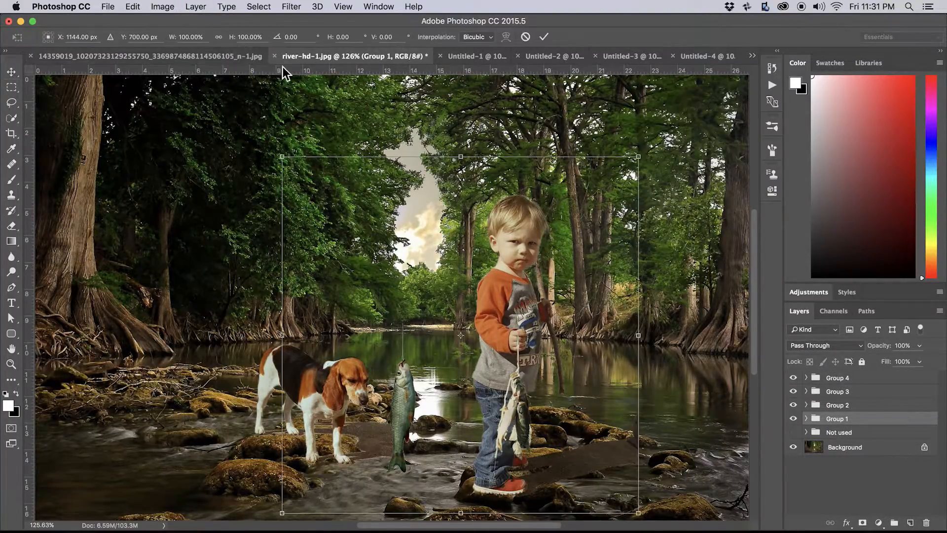
click(219, 37)
drag(282, 154, 377, 224)
drag(465, 430, 431, 411)
scroll(430, 411, down, 5)
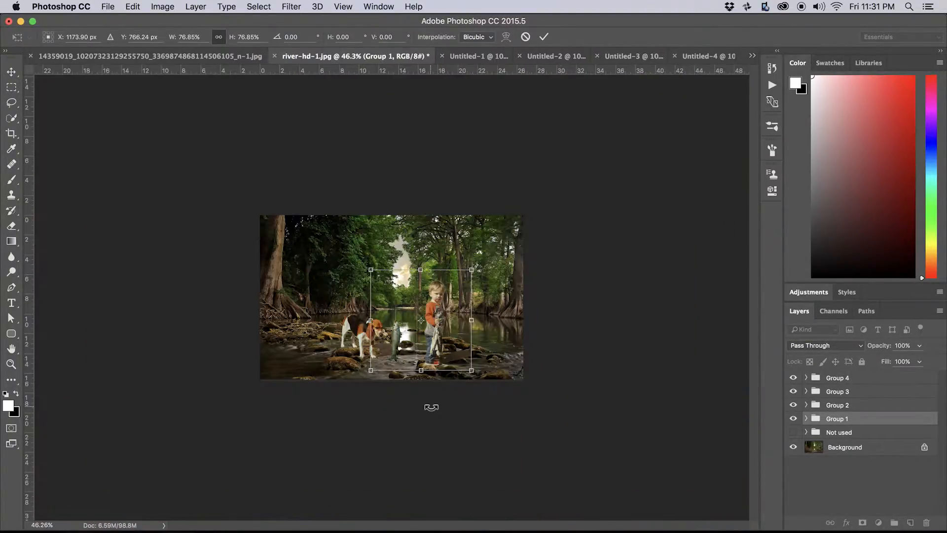
scroll(430, 407, up, 3)
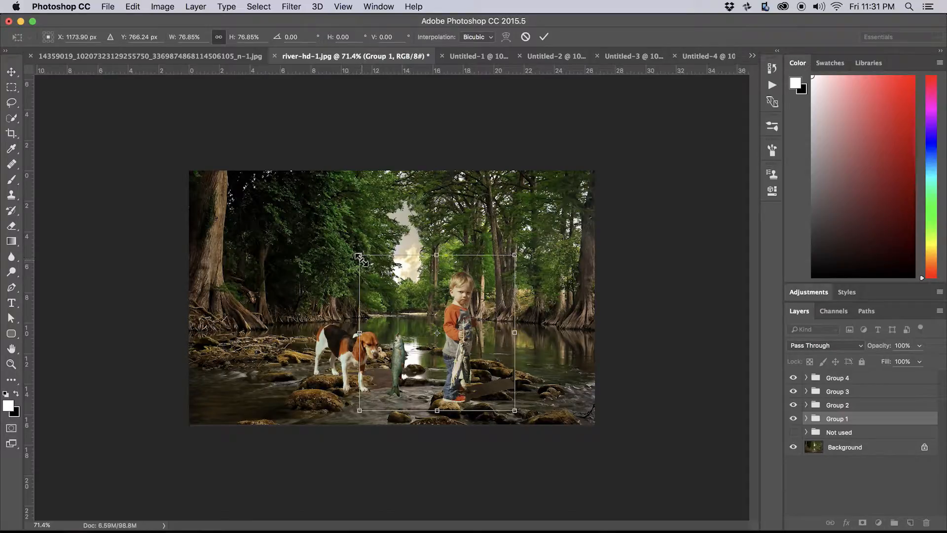
drag(359, 255, 375, 269)
mouse_move(473, 331)
mouse_down()
mouse_move(507, 308)
mouse_move(482, 316)
mouse_up()
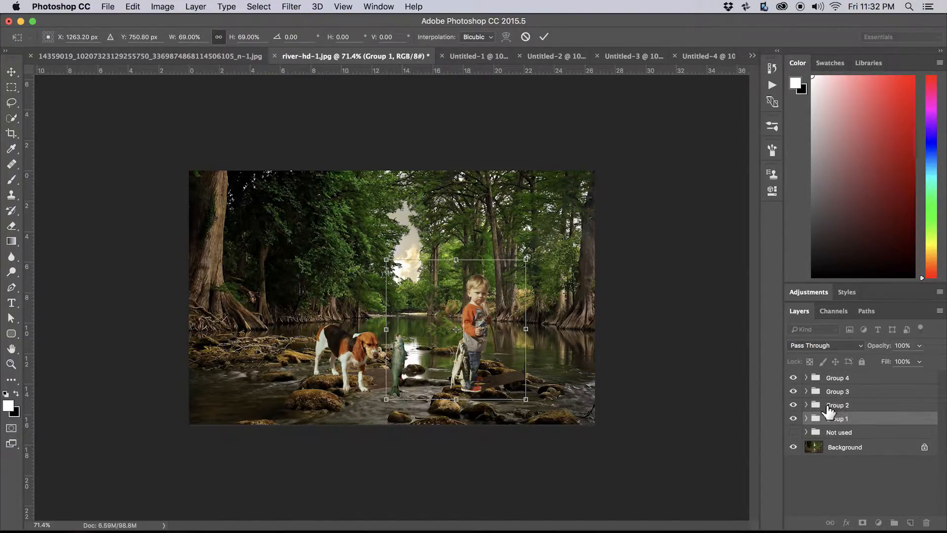
key(Return)
click(834, 406)
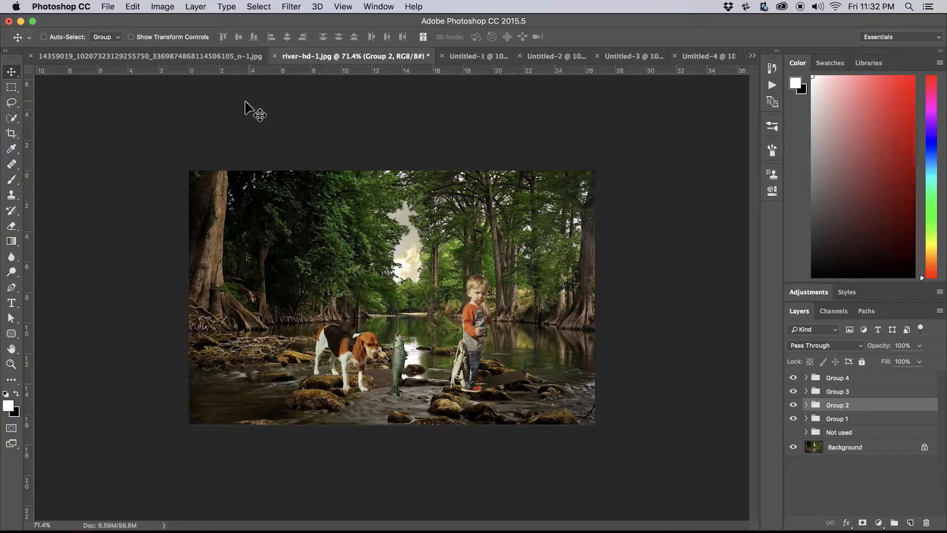
key(super+t)
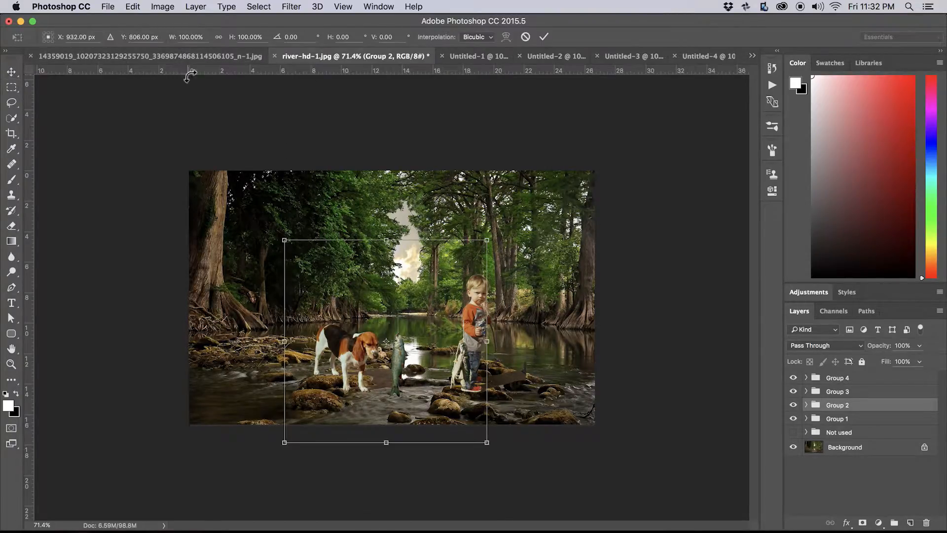
drag(284, 241, 274, 223)
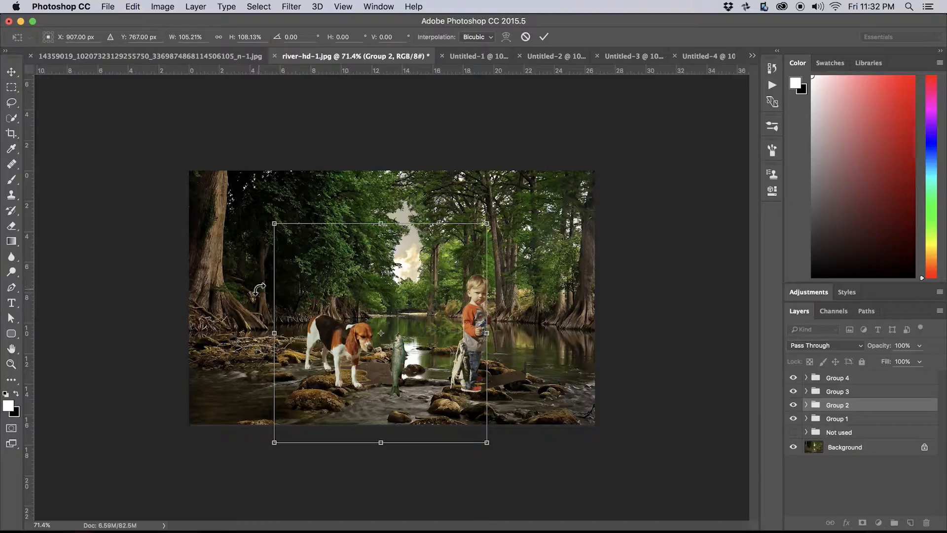
key(Escape)
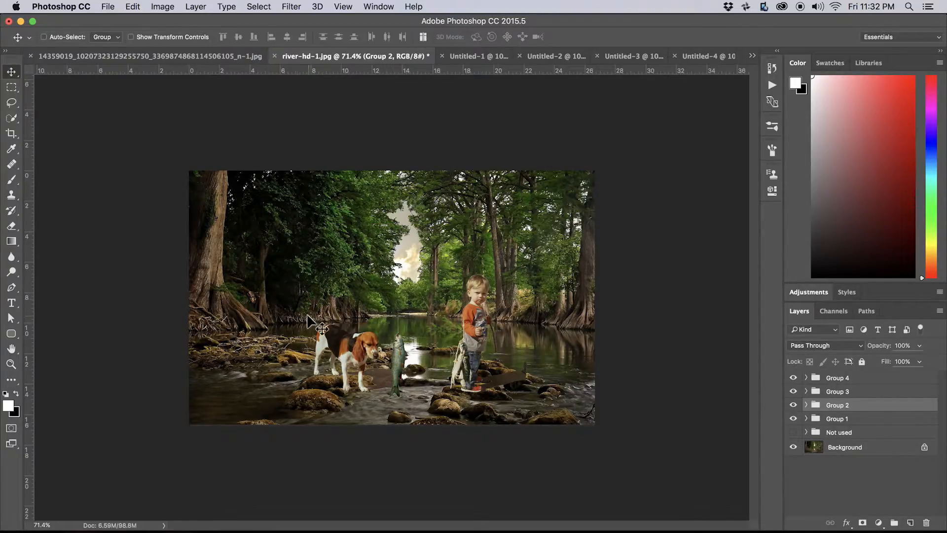
Scale the dog's group, Group 2, proportionally to 86.85%, place it on the mossy rock beside the hanging fish, and rotate it -3.36°.
key(super+t)
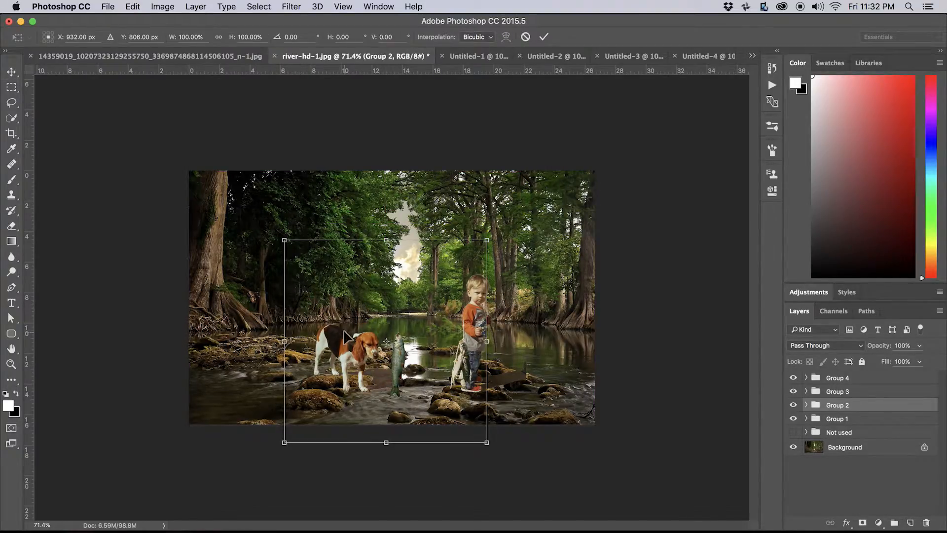
click(219, 37)
drag(283, 239, 310, 264)
drag(376, 357, 360, 339)
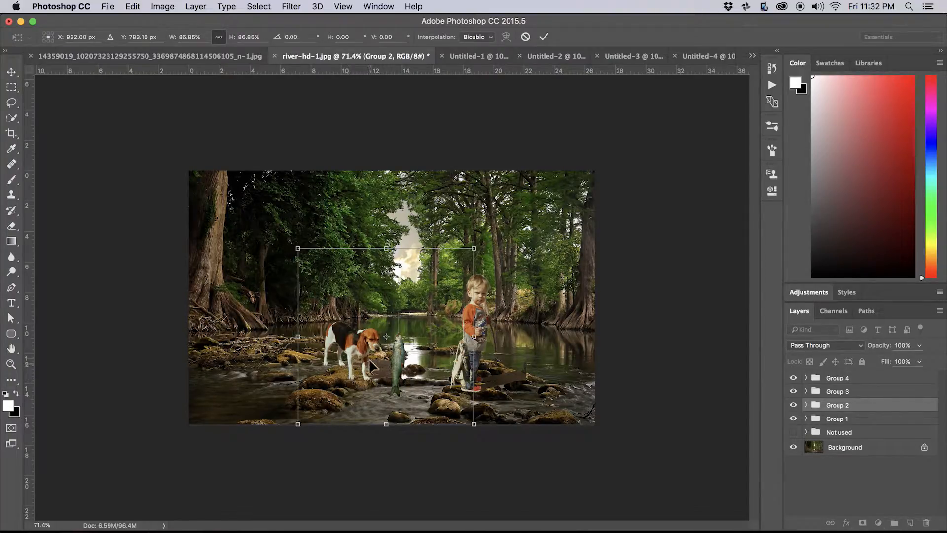
mouse_move(353, 347)
mouse_down()
mouse_move(356, 359)
mouse_move(384, 327)
mouse_move(363, 338)
mouse_up()
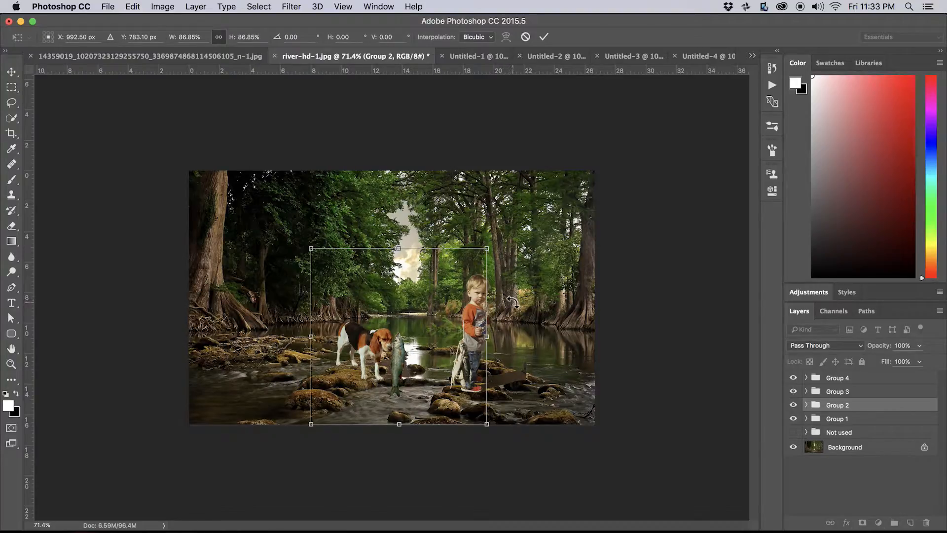
mouse_move(512, 304)
mouse_down()
mouse_move(514, 292)
mouse_move(516, 308)
mouse_up()
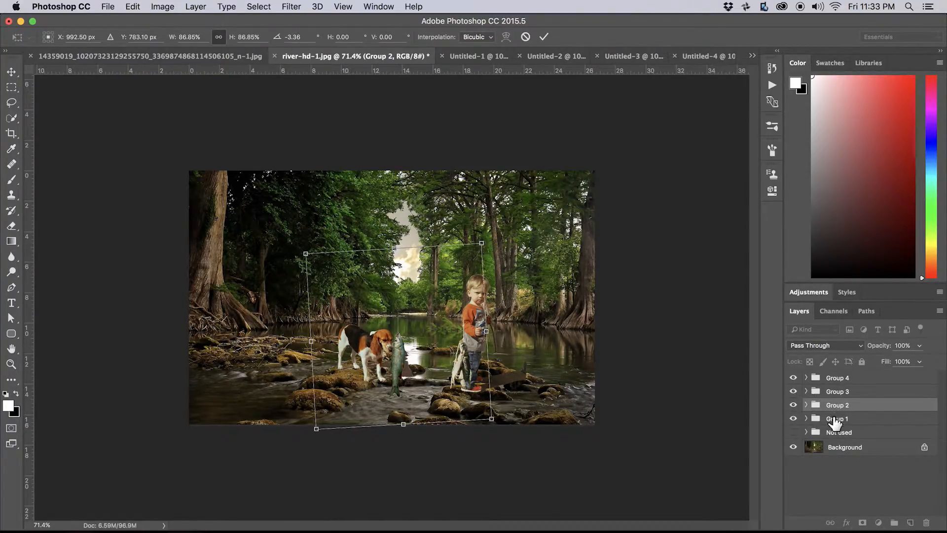
key(Return)
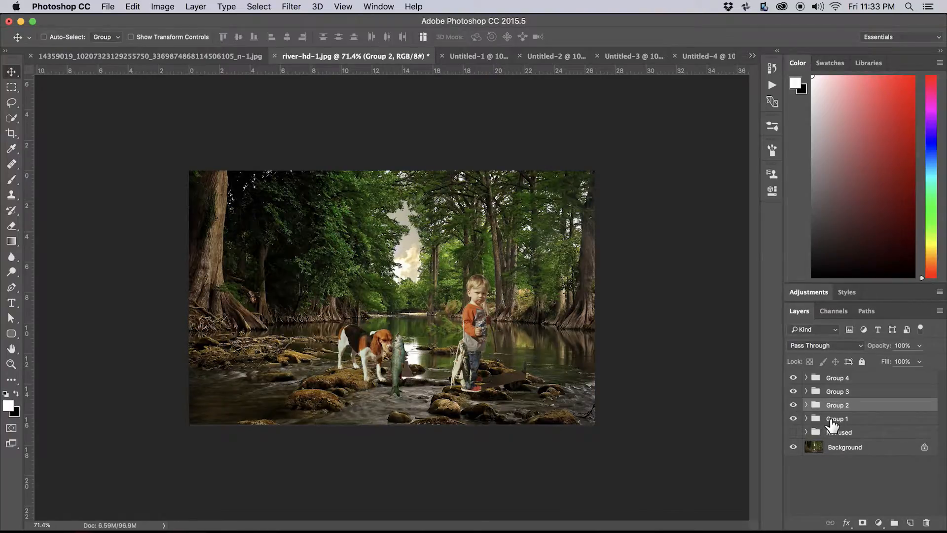
Rotate the boy's group, Group 1, by -1.48°.
click(837, 423)
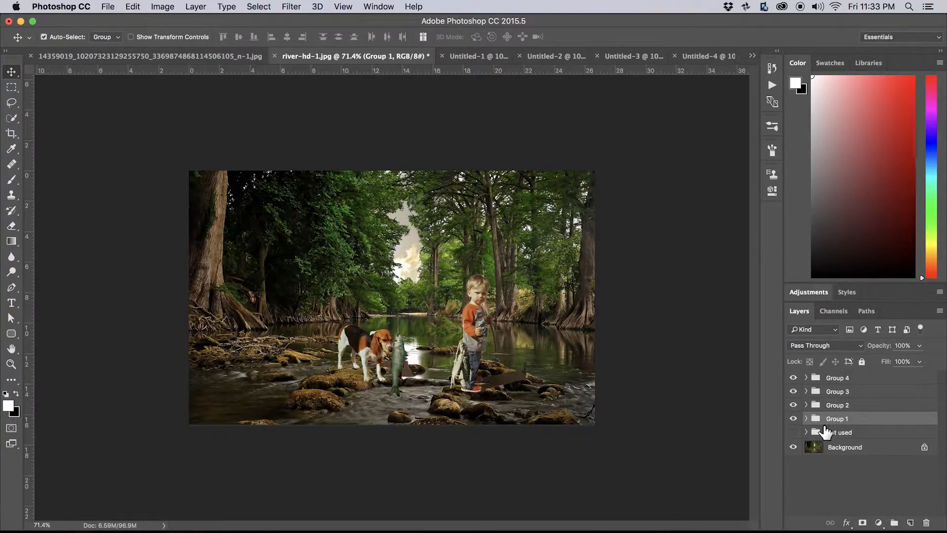
key(super+t)
drag(554, 304, 556, 309)
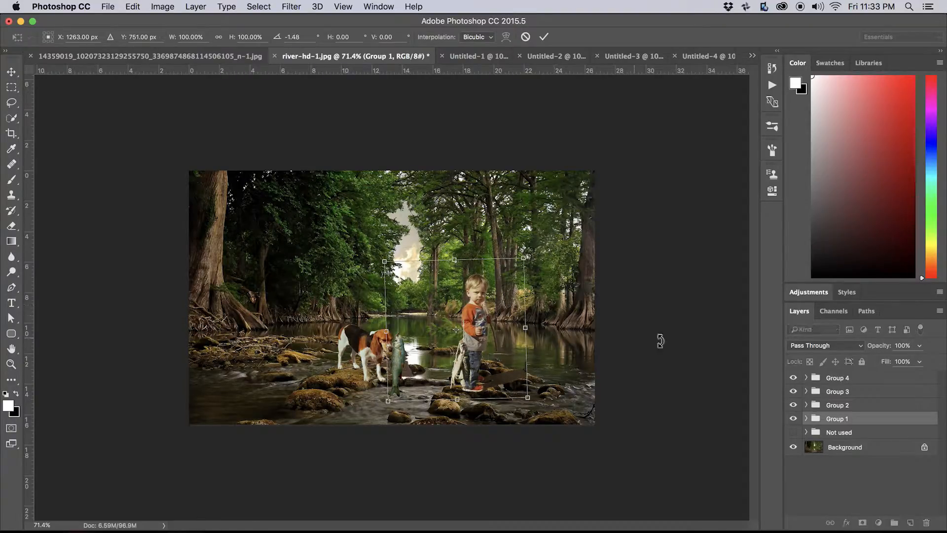
Scale the string of fishes, Group 3, to about 72% width and 83% height and hang it from the boy's hand.
click(839, 394)
drag(483, 355, 479, 357)
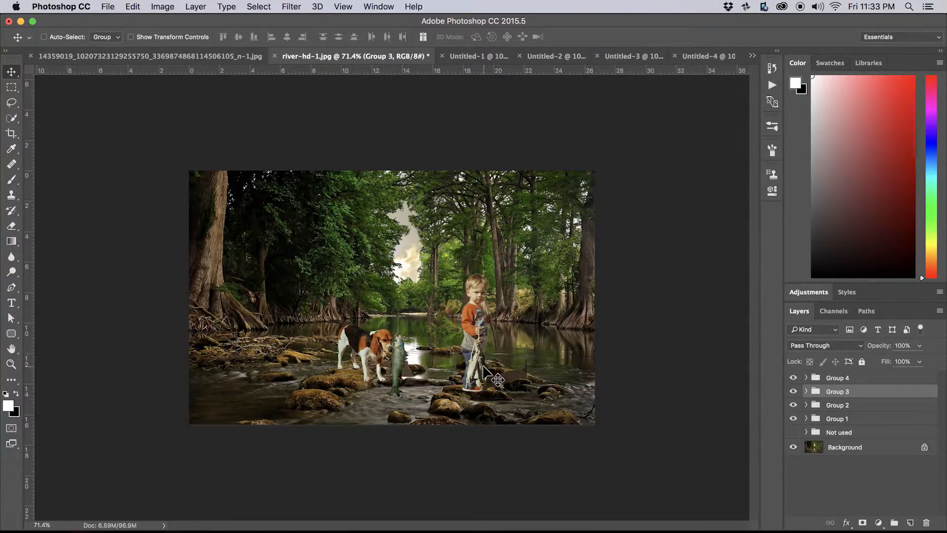
key(z)
drag(491, 364, 547, 364)
key(v)
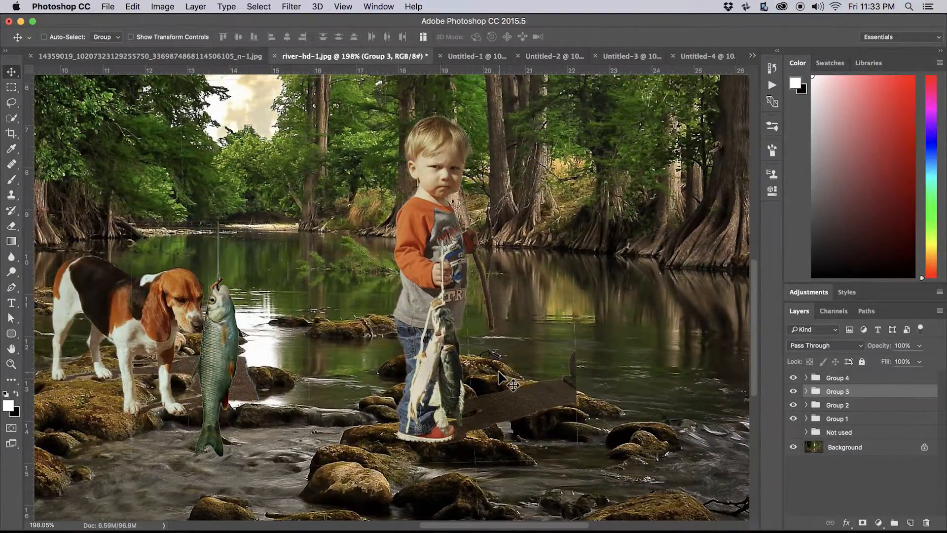
key(super+t)
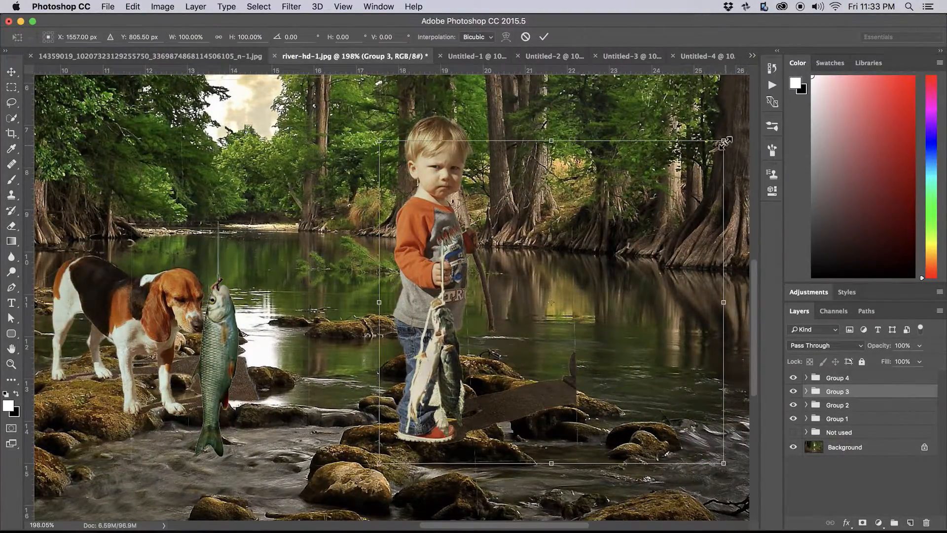
drag(722, 143, 666, 196)
drag(668, 328, 627, 329)
drag(417, 381, 433, 354)
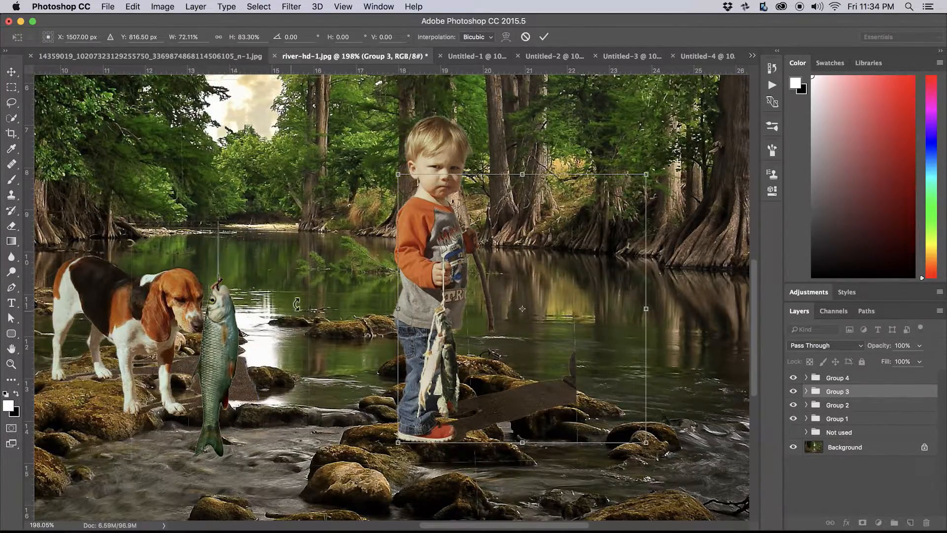
click(794, 378)
key(Return)
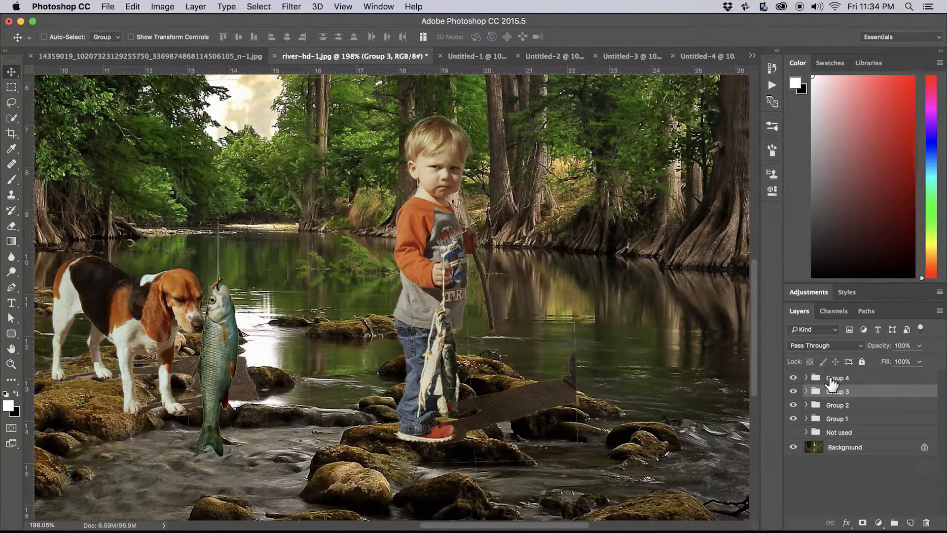
Move the single fish, Group 4, a little away from the dog's muzzle toward the boy.
click(831, 378)
drag(218, 346, 243, 340)
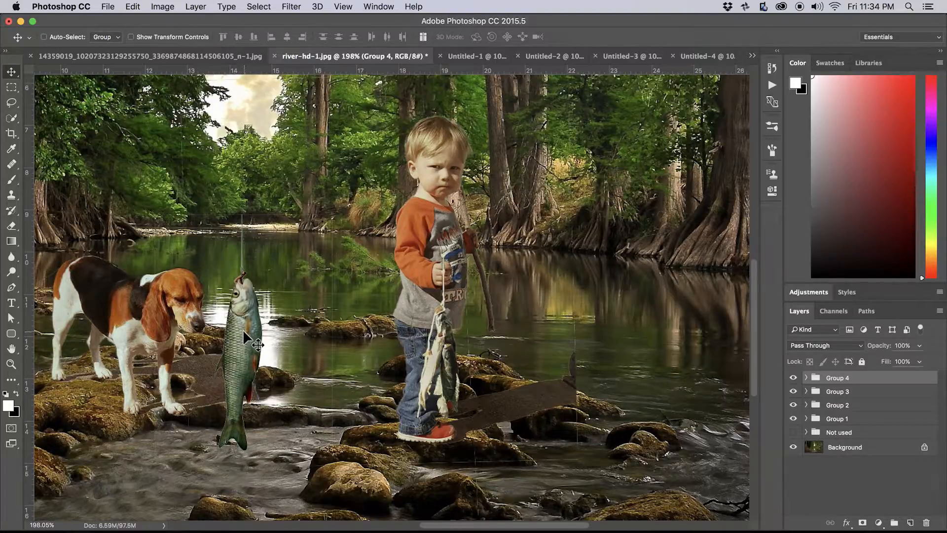
key(super+t)
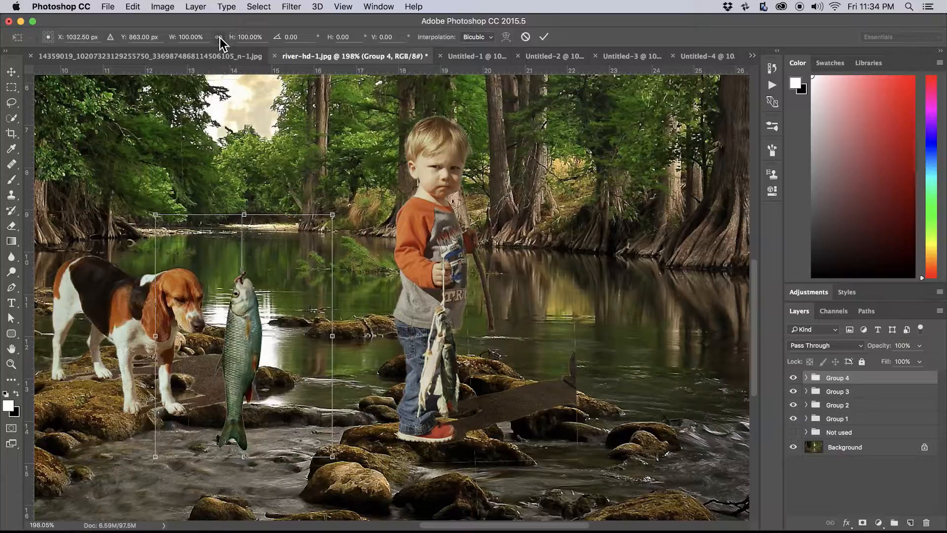
drag(334, 216, 290, 285)
drag(217, 381, 228, 374)
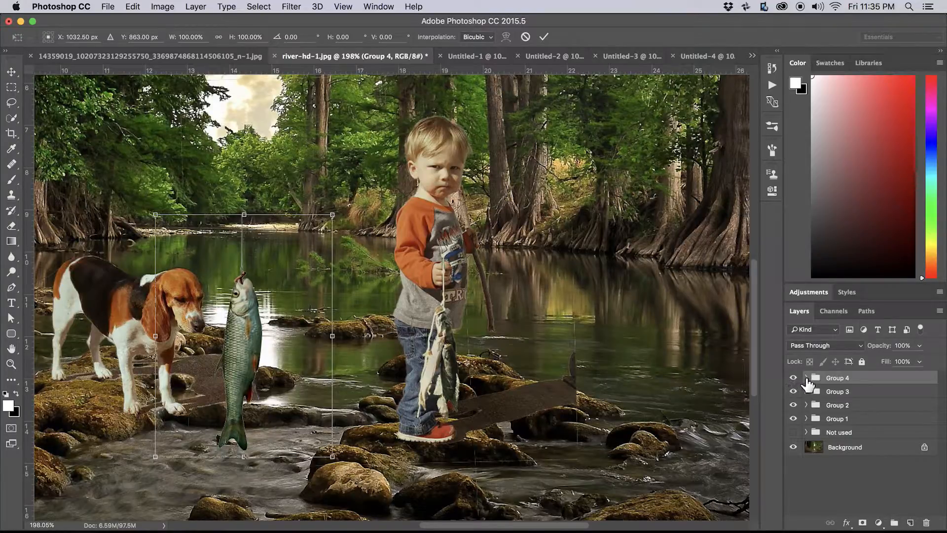
key(Return)
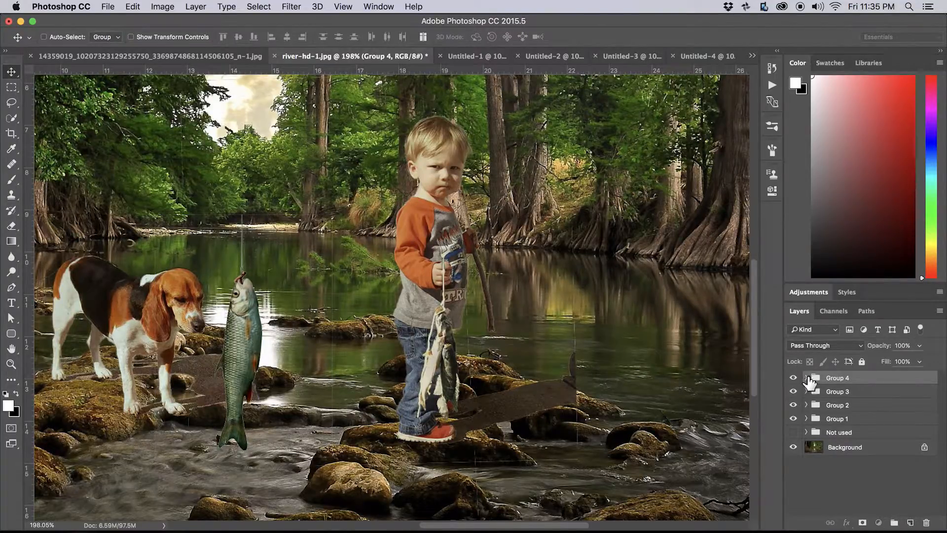
Merge the Fish copy and Fish layers inside Group 4 into one layer.
click(807, 378)
click(869, 393)
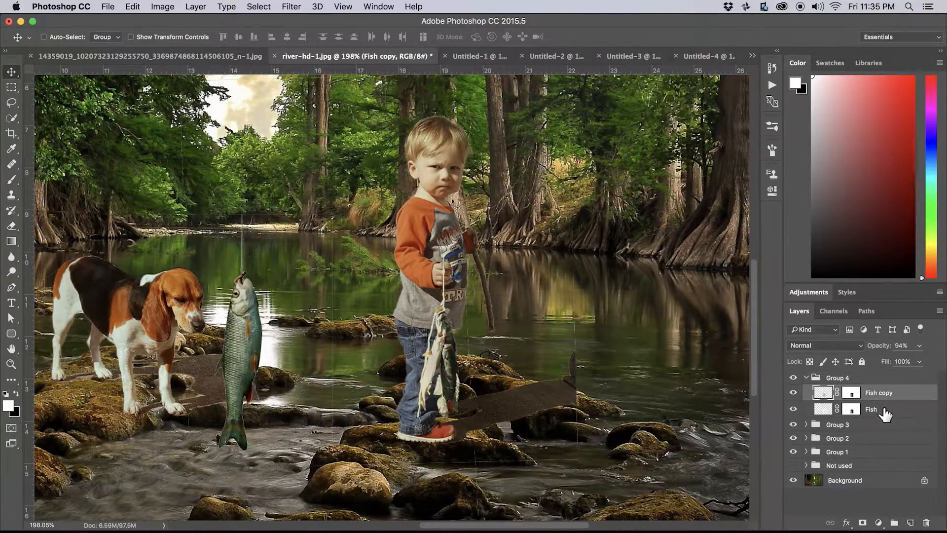
shift+click(883, 414)
key(super+e)
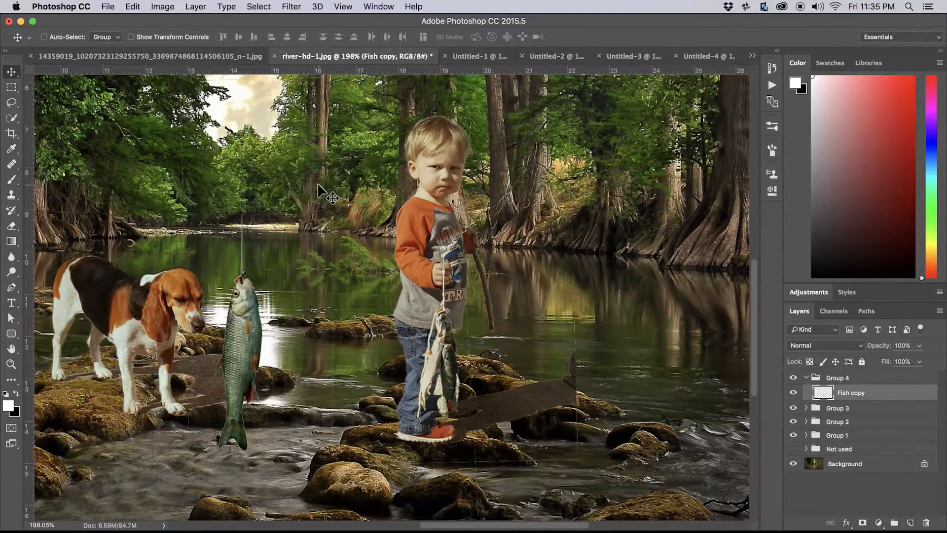
Warp the merged fish so its body curves and its tail swings toward the dog.
key(super+t)
click(507, 37)
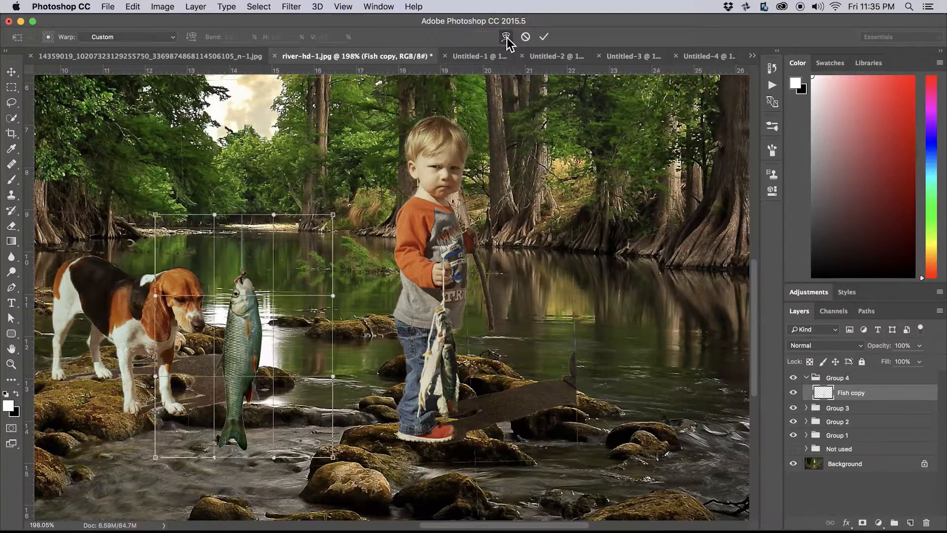
drag(234, 446, 207, 445)
drag(240, 387, 239, 436)
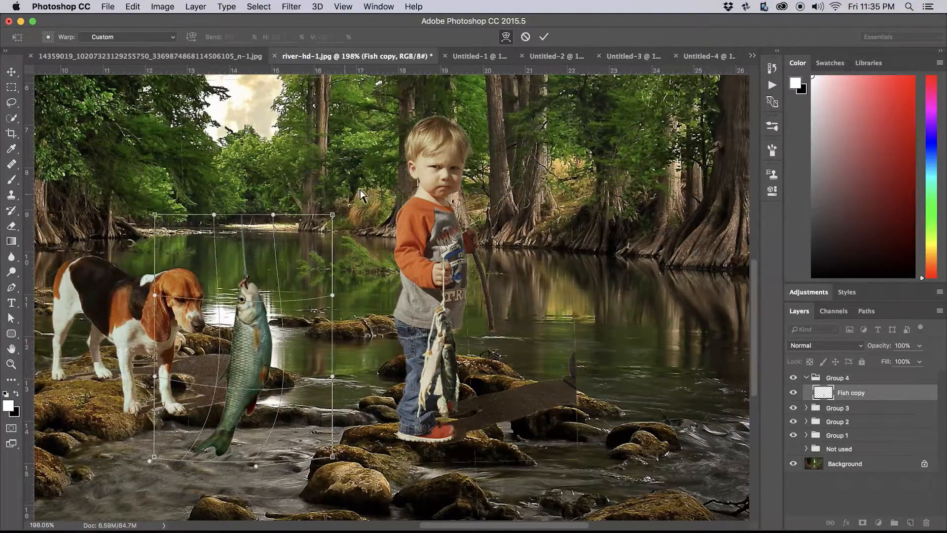
click(506, 37)
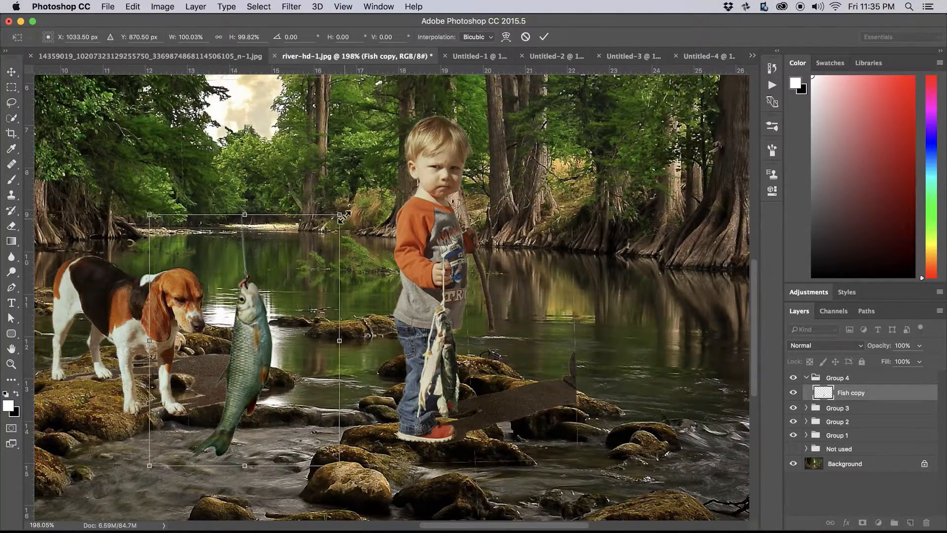
Scale the warped fish to about 75% width and 72% height and place it just beside the dog's muzzle.
drag(339, 213, 309, 277)
drag(226, 380, 252, 379)
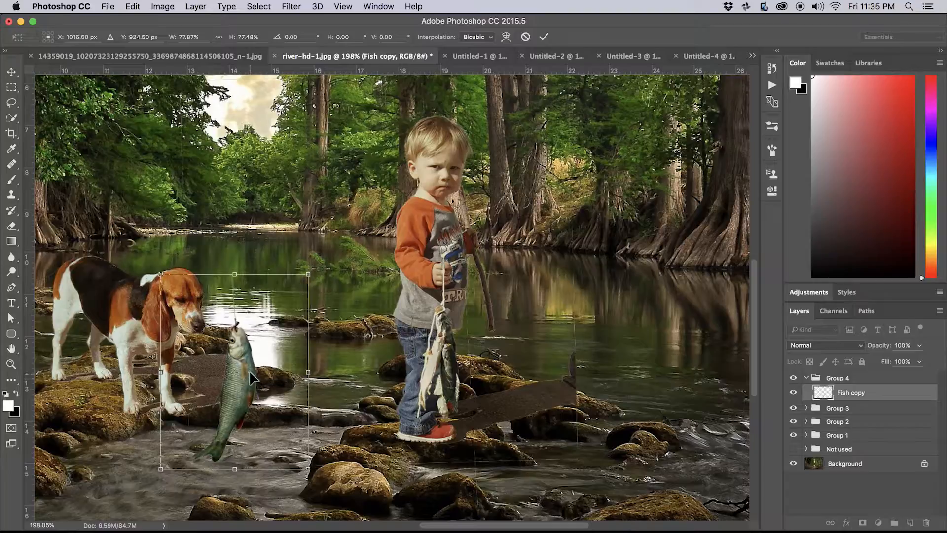
drag(306, 274, 302, 281)
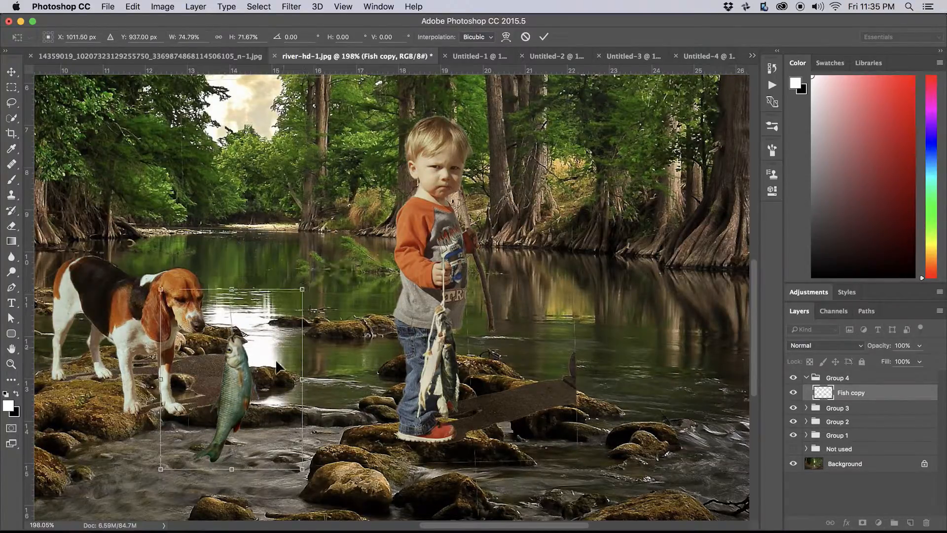
drag(236, 415, 249, 398)
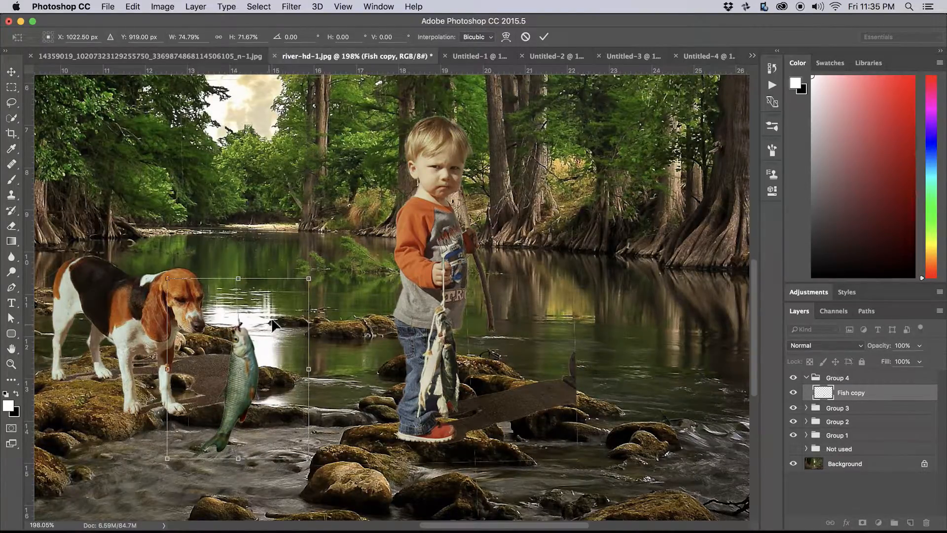
scroll(313, 274, down, 5)
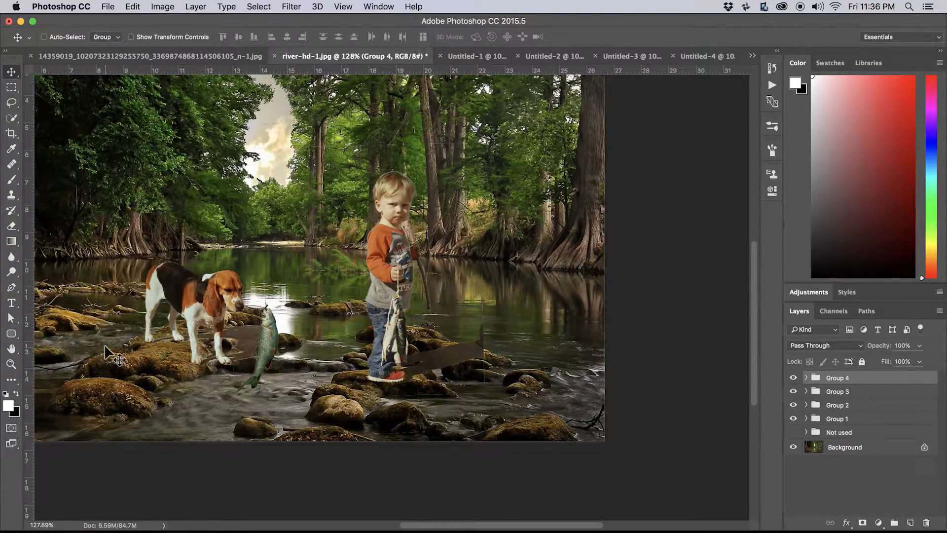
Duplicate the Background layer and flip the copy horizontally.
drag(315, 338, 380, 339)
scroll(344, 292, down, 5)
scroll(347, 299, down, 1)
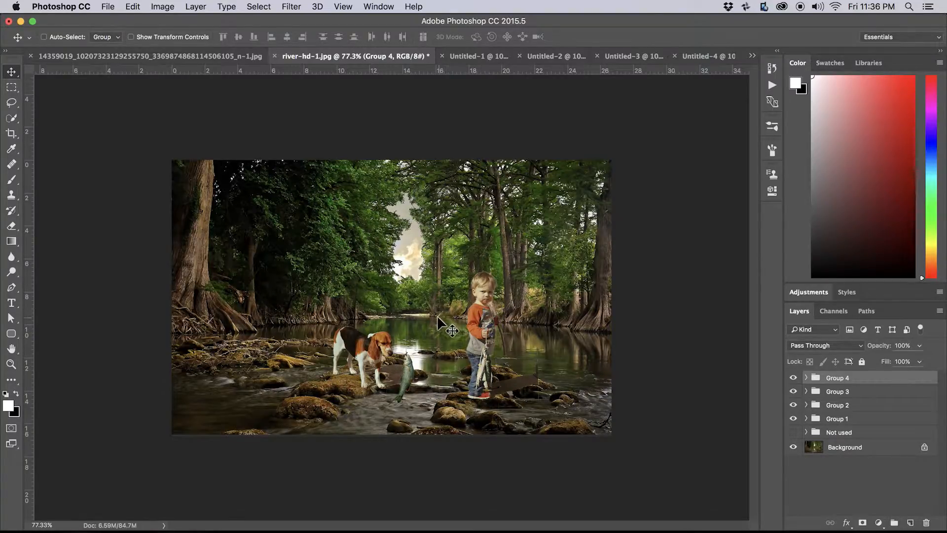
click(811, 449)
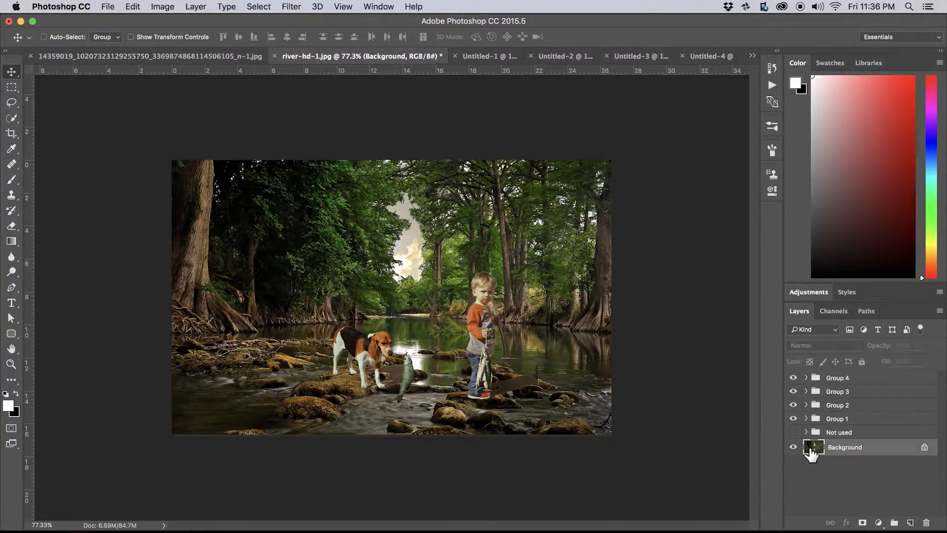
key(super+j)
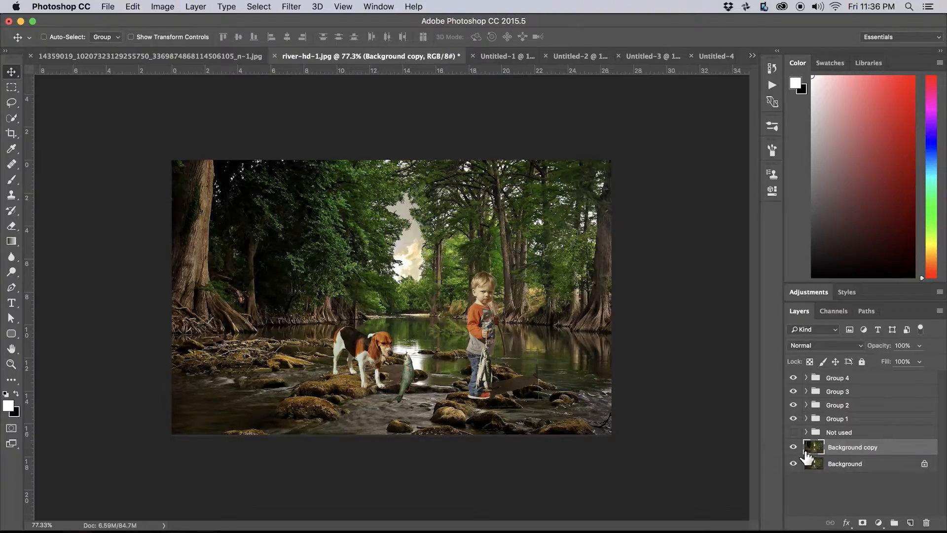
key(super+t)
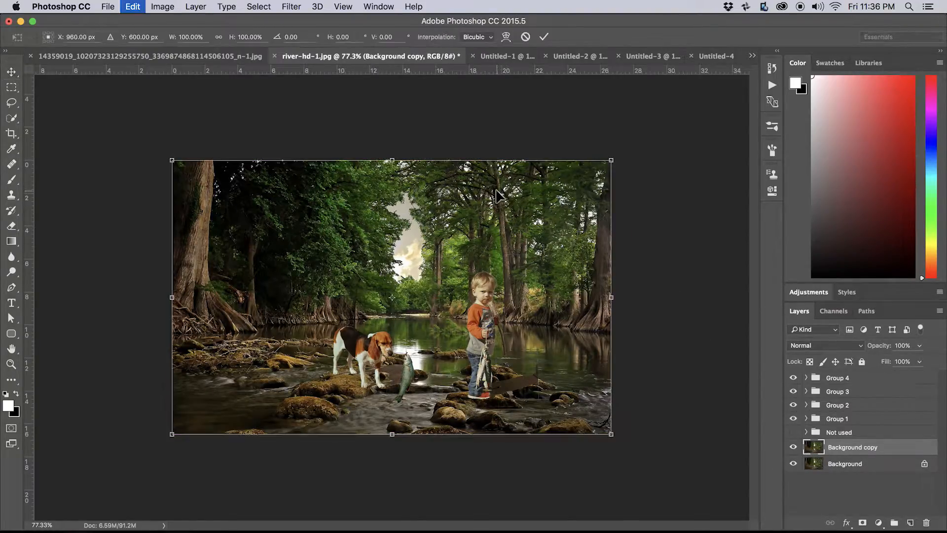
right_click(428, 298)
click(490, 447)
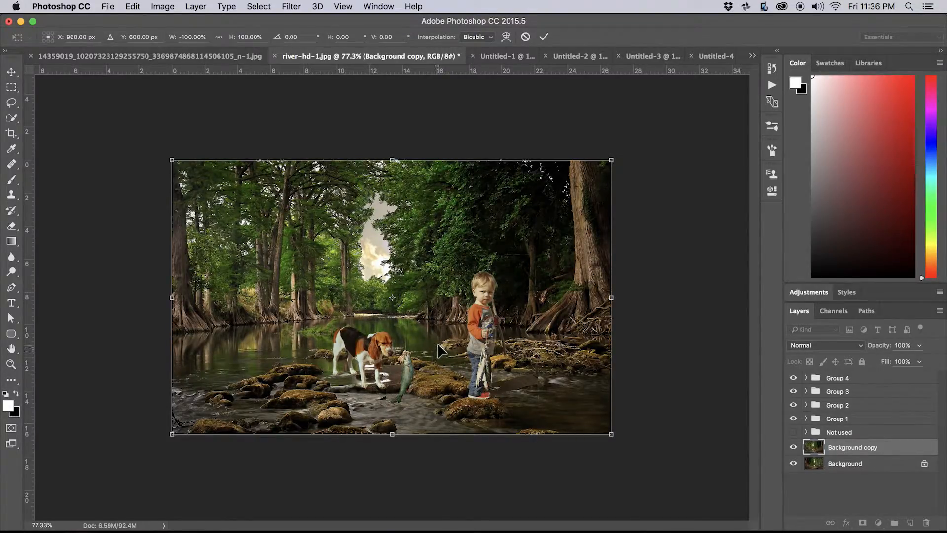
key(Return)
Move the dog, Group 2, away from the boy onto the mossy rocks of the flipped riverbed.
key(z)
drag(439, 345, 470, 340)
key(super+0)
key(v)
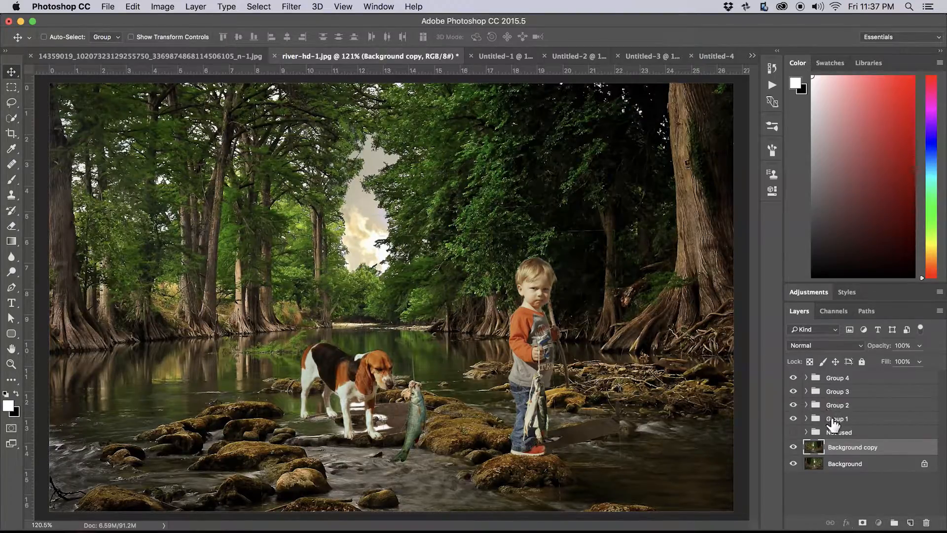
click(836, 419)
click(838, 407)
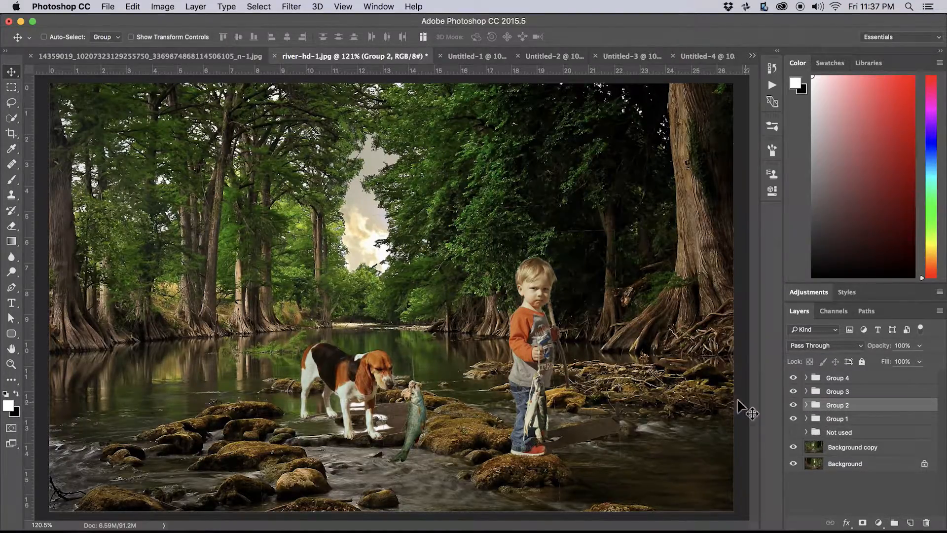
drag(353, 374, 242, 380)
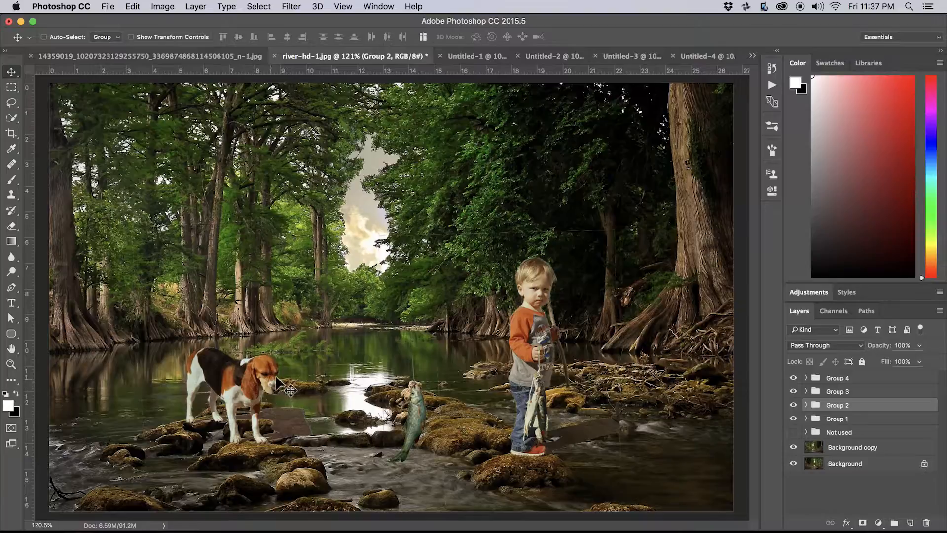
Move the single fish, Group 4, horizontally toward the dog so it hangs above the water between the rocks.
click(835, 391)
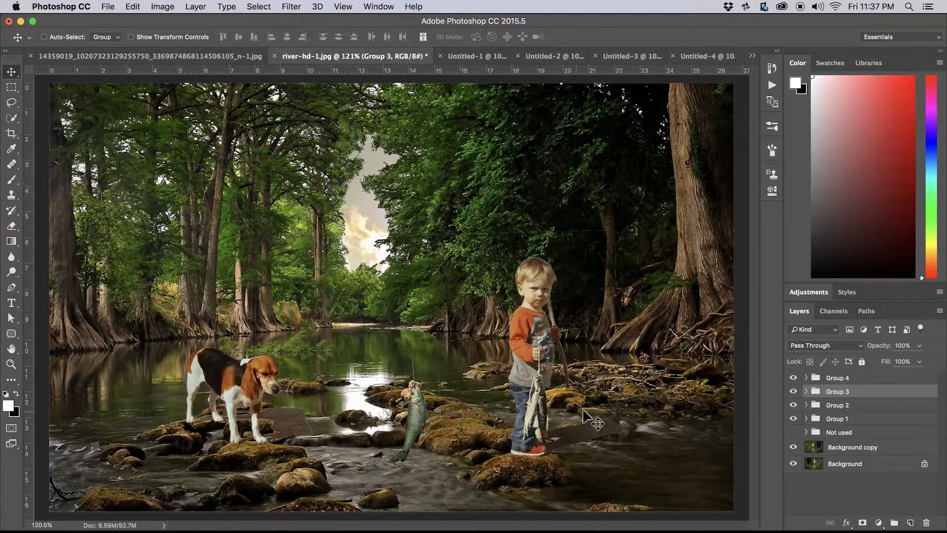
click(838, 378)
drag(413, 407, 340, 407)
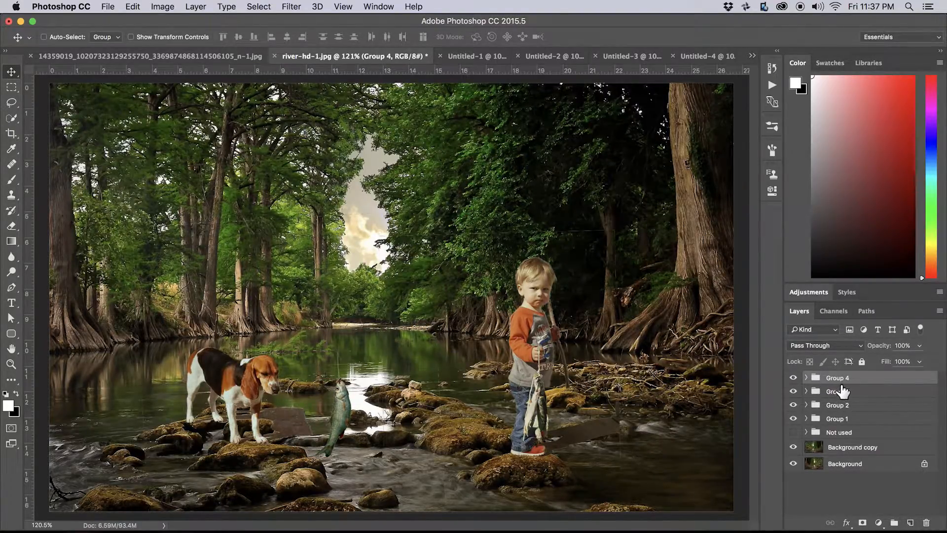
Move the boy, Group 1, onto the midstream rock nearer the dog and hang the string of fishes, Group 3, from his hand again.
click(839, 420)
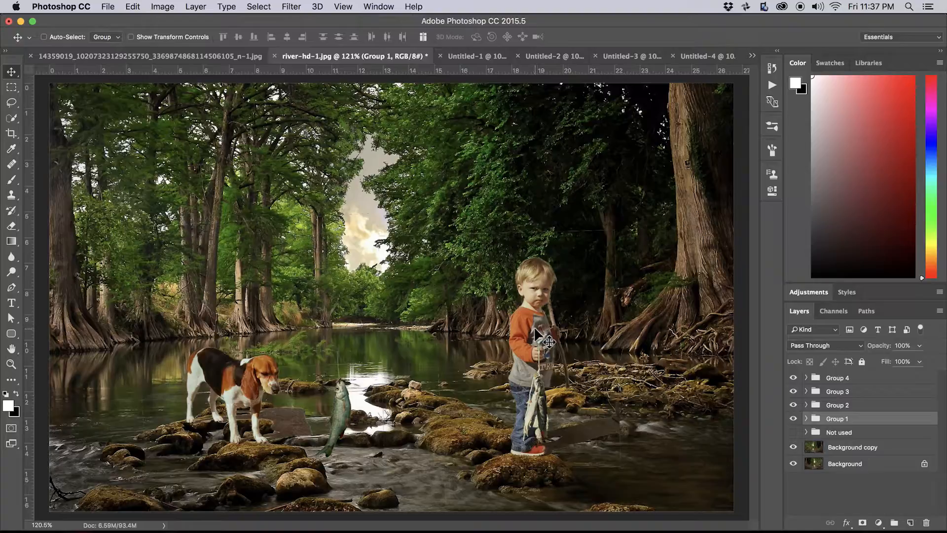
drag(534, 328, 460, 320)
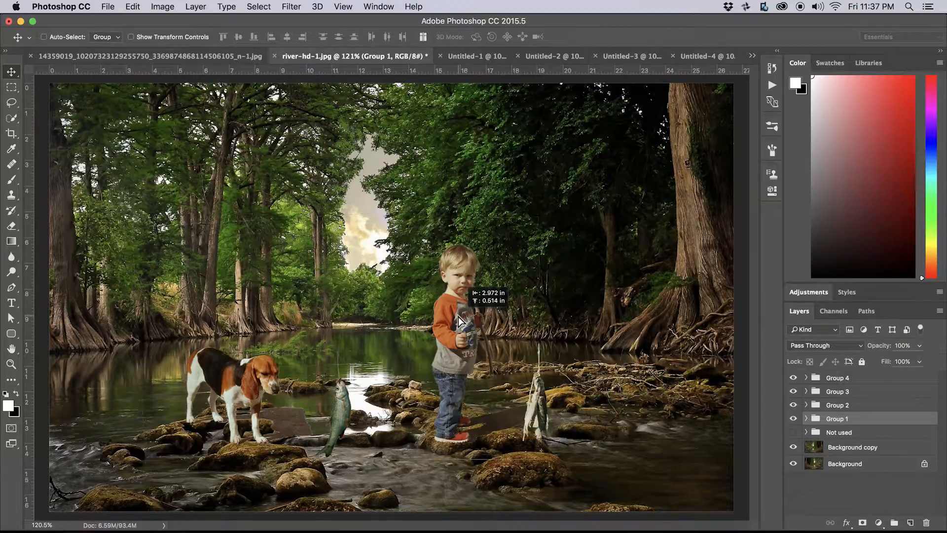
mouse_move(459, 316)
mouse_down()
mouse_move(446, 328)
mouse_move(454, 325)
mouse_up()
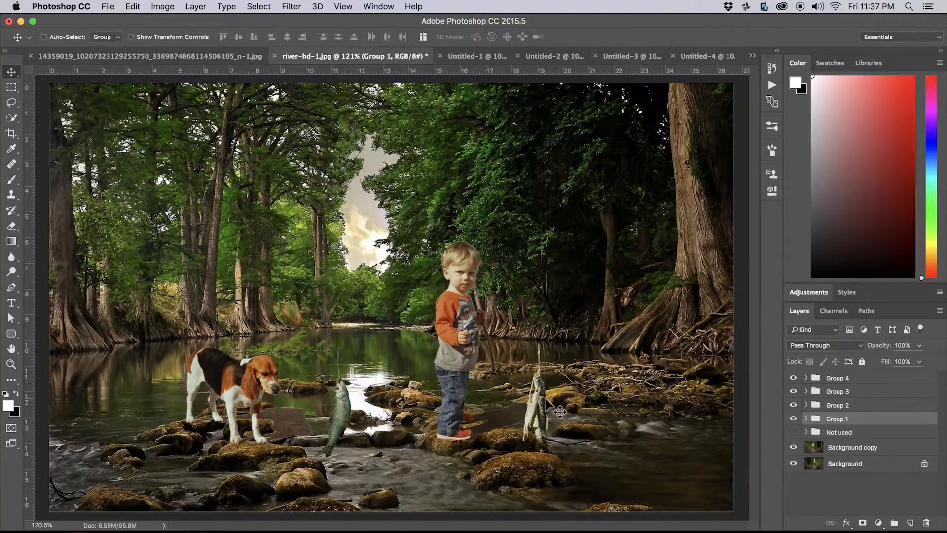
click(837, 391)
drag(515, 401, 437, 389)
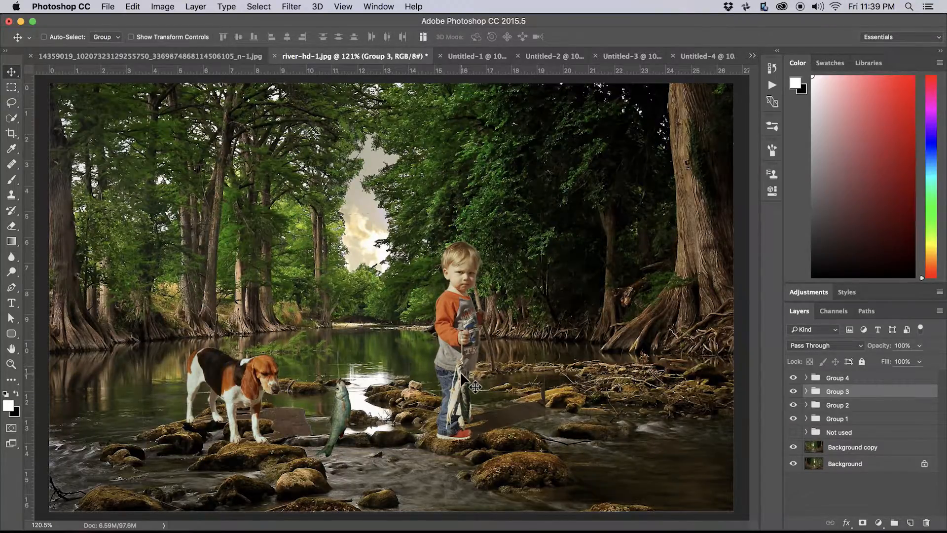
drag(469, 384, 464, 380)
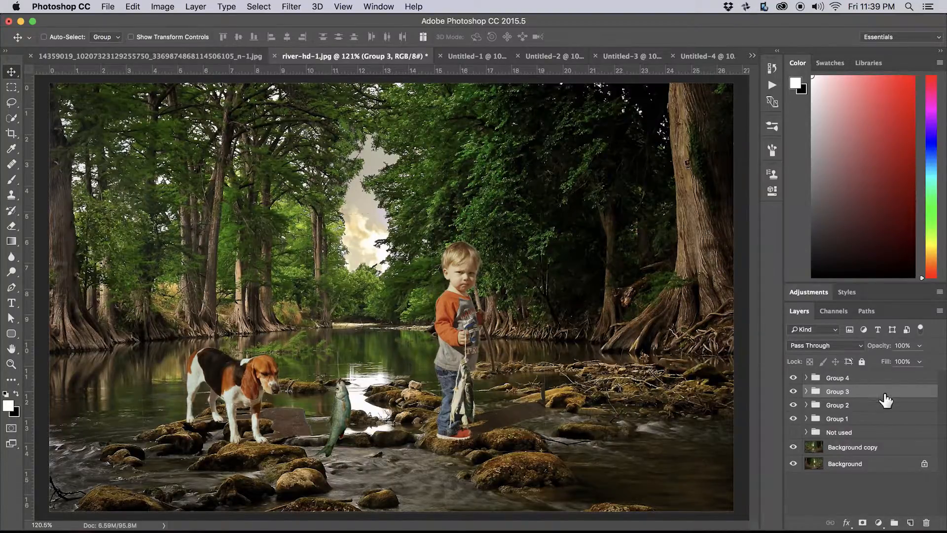
Rename Group 2 as Dog.
double_click(848, 405)
text(Do)
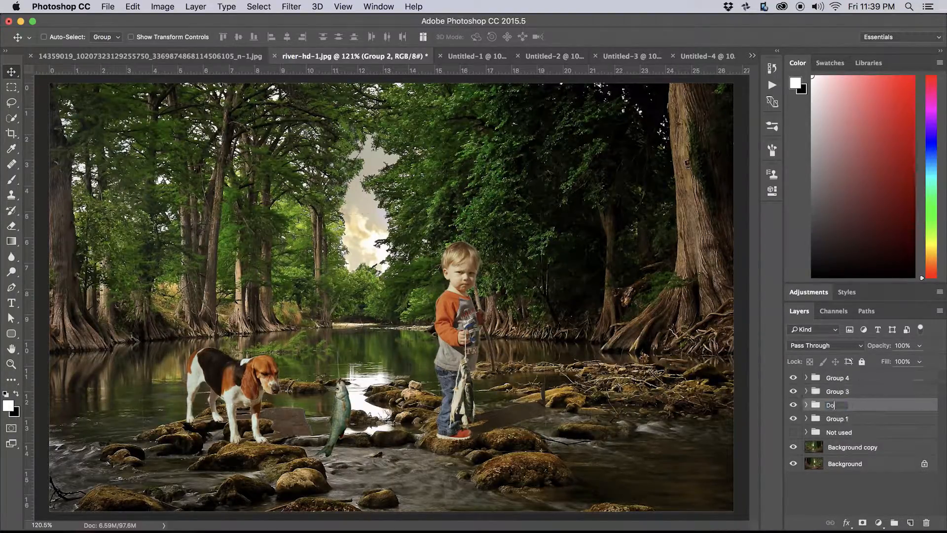
text(g)
key(Return)
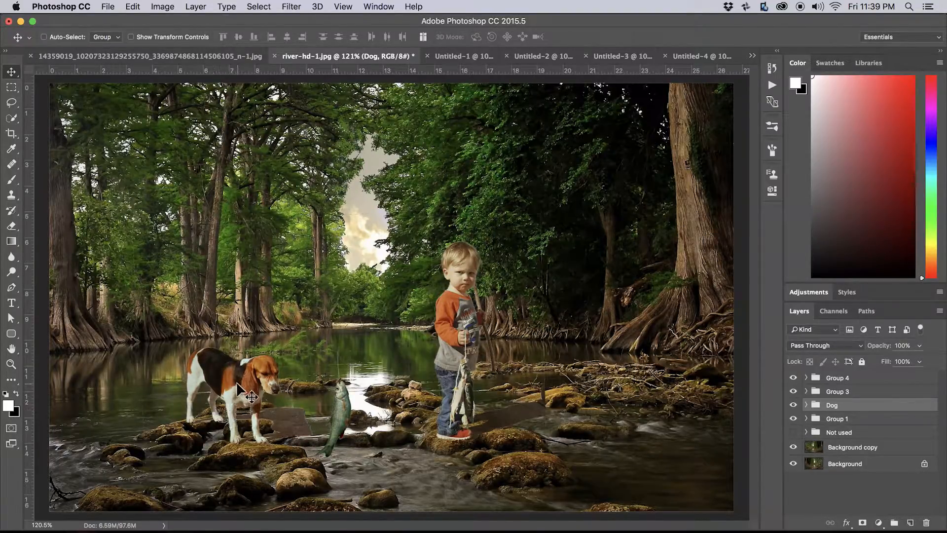
Shift the dog slightly toward the boy and down onto the mossy rock, and nudge the single fish, Group 4, toward the dog.
drag(239, 388, 245, 390)
mouse_move(248, 393)
mouse_down()
mouse_move(271, 395)
mouse_move(262, 396)
mouse_up()
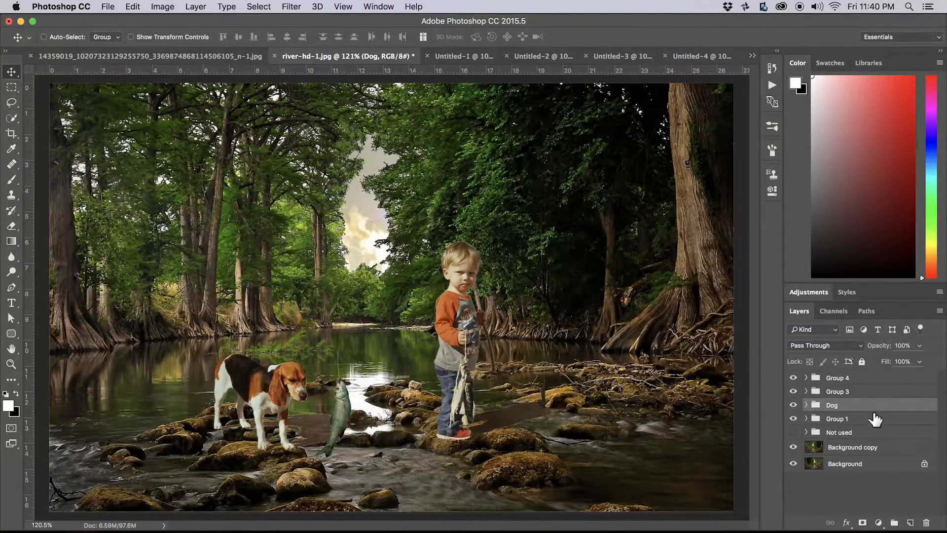
click(844, 379)
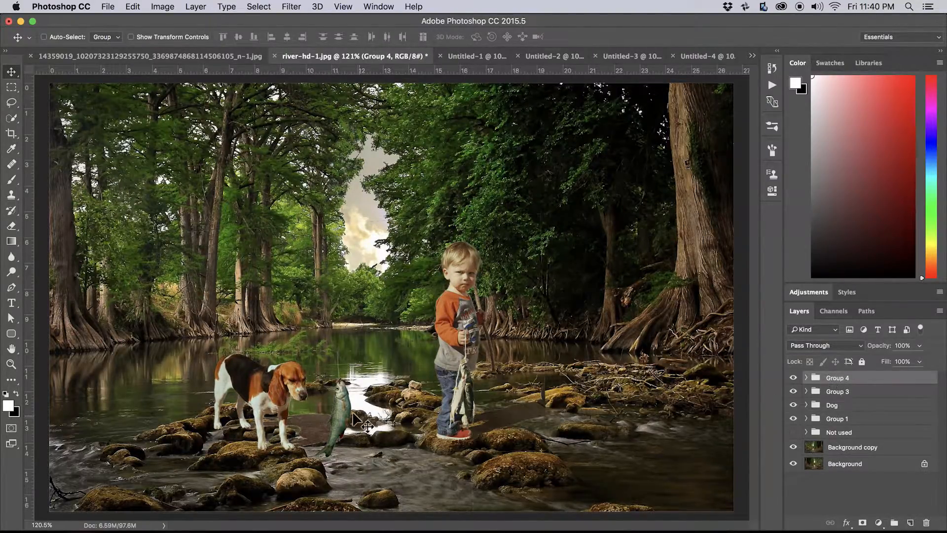
drag(337, 411, 331, 416)
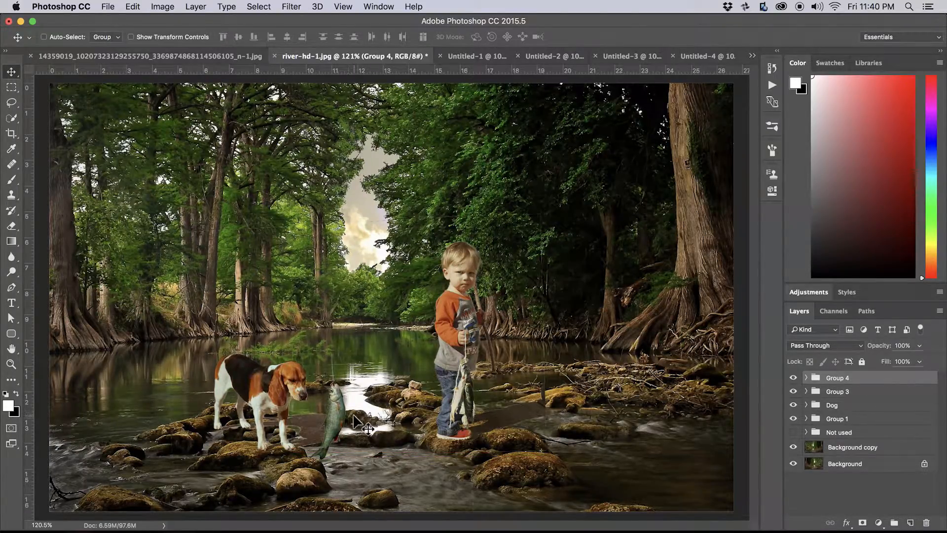
Flip the single fish, Group 4, horizontally and lower it by about 24 px toward the water.
key(super+t)
right_click(334, 422)
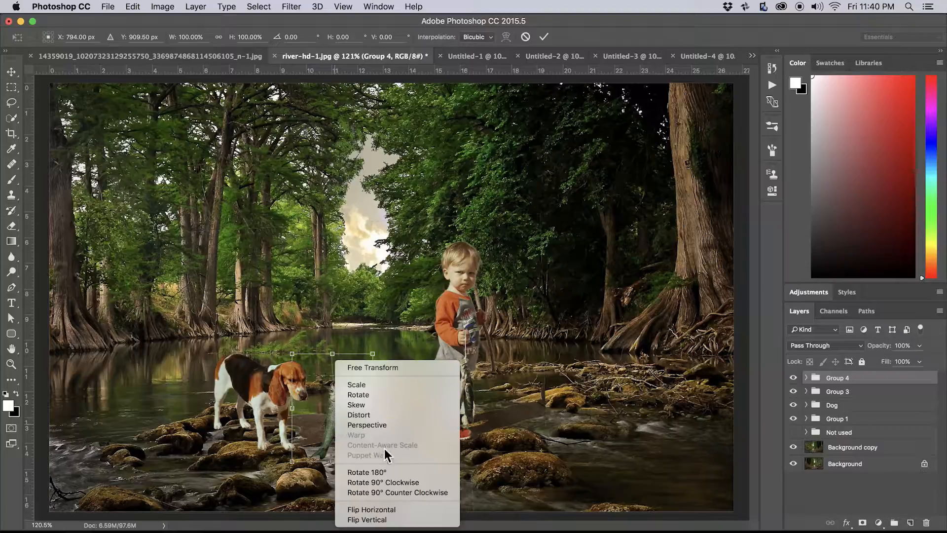
click(391, 509)
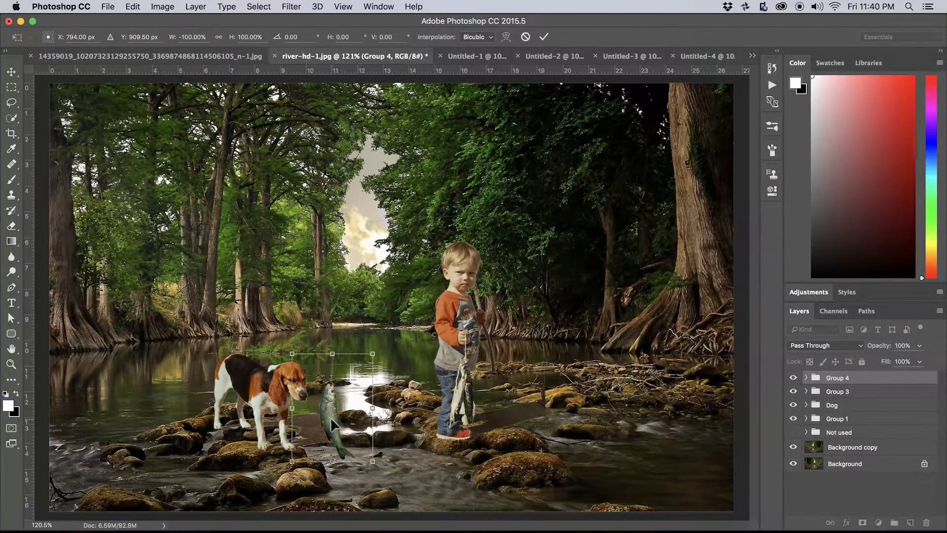
key(Down)
key(Down)
key(Down)
key(Down)
key(Down)
key(Down)
key(Down)
key(Down)
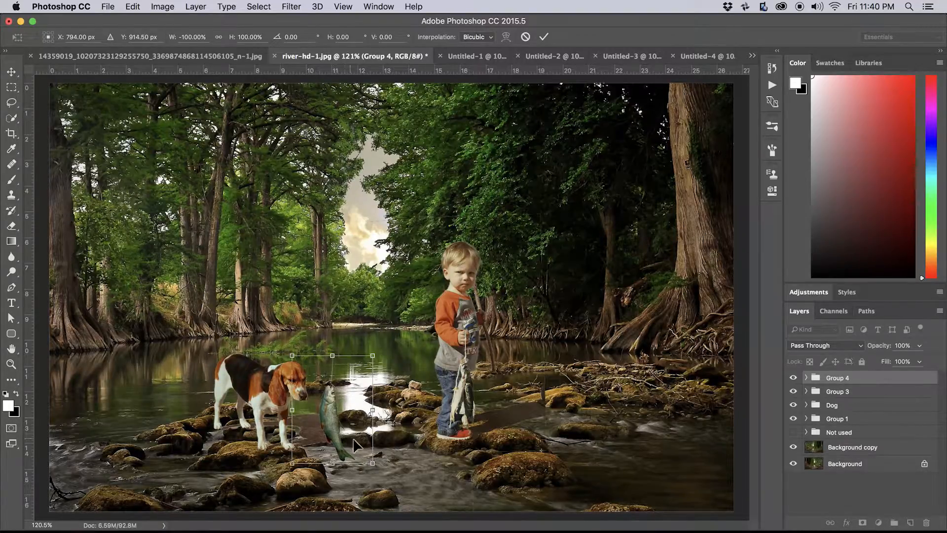
key(Down)
key(Down)
key(Down)
key(Down)
key(Down)
key(Down)
key(Down)
key(Down)
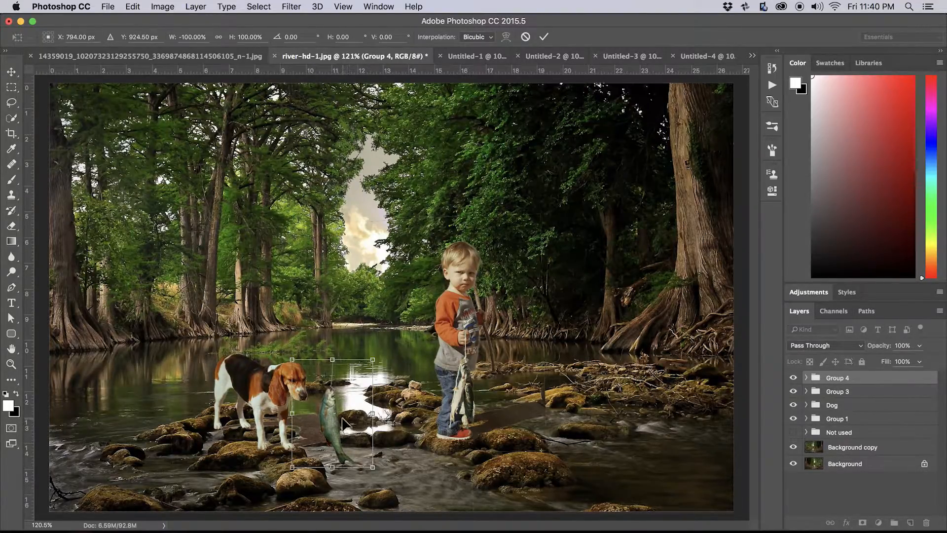
key(Down)
key(Down)
key(Down)
key(Down)
key(Down)
key(Down)
key(Down)
key(Down)
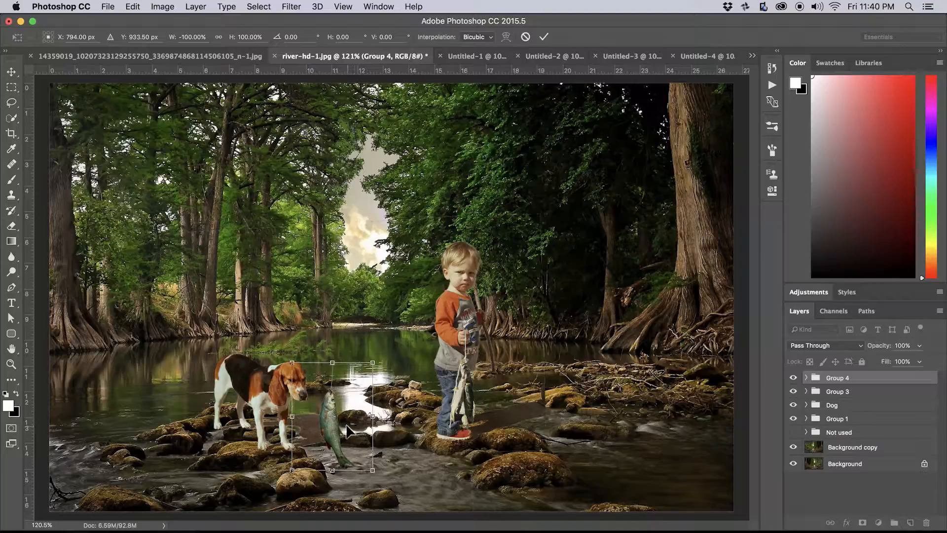
Rename Group 1 as Boy.
click(841, 419)
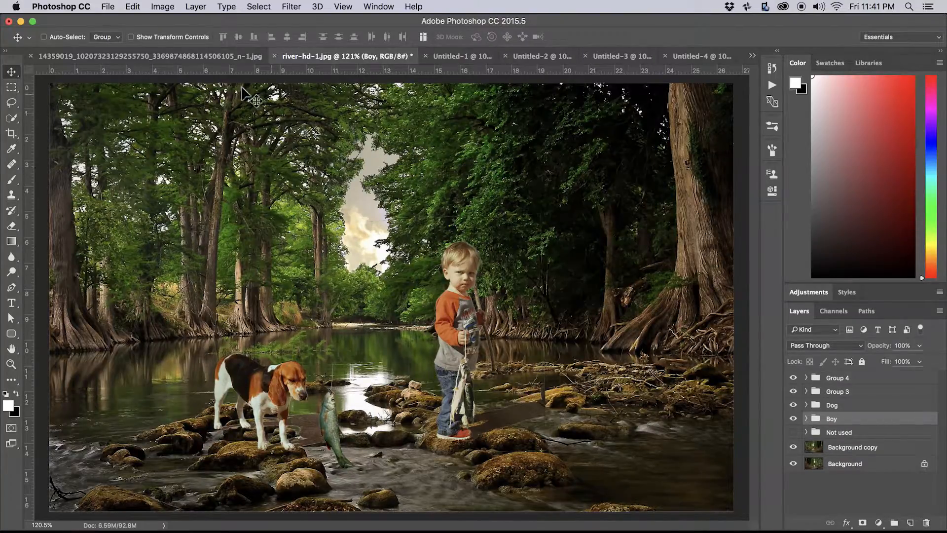
Crop the composite with the 5:7 ratio in landscape, trimming the top and both sides to frame the dog, fish and boy tightly.
click(12, 133)
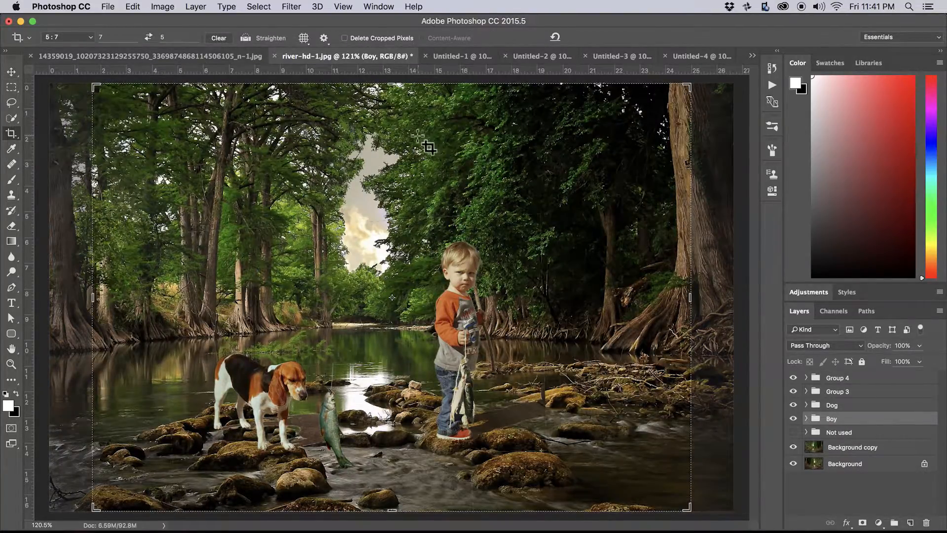
drag(687, 86, 664, 106)
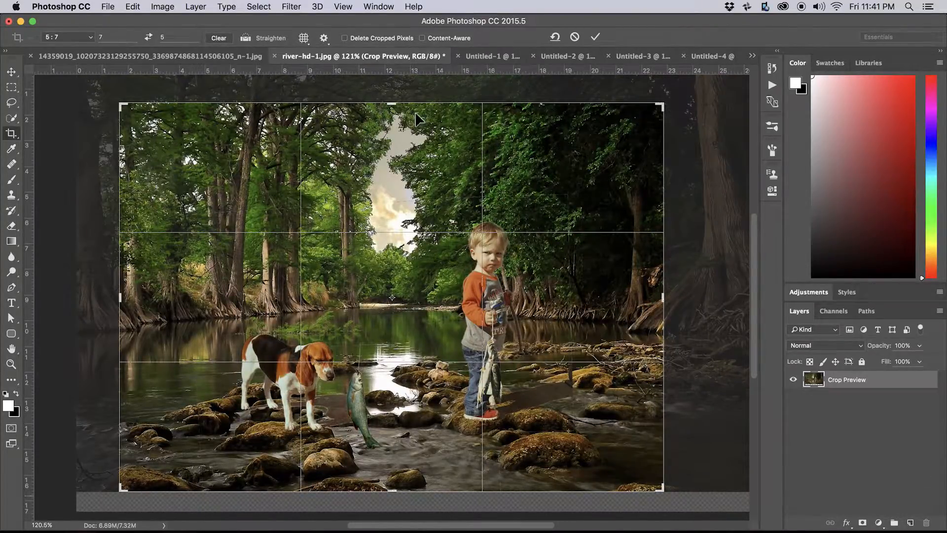
drag(393, 101, 398, 121)
drag(406, 209, 389, 214)
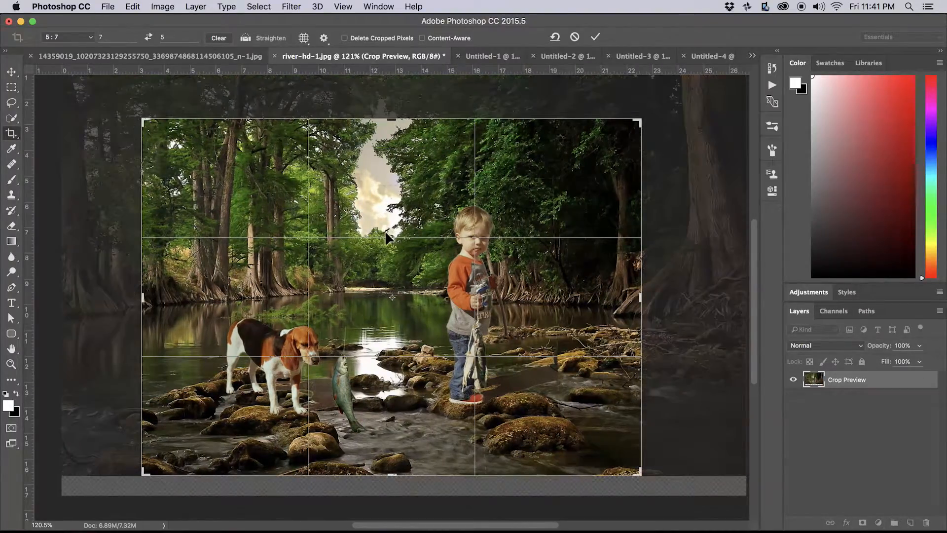
key(Return)
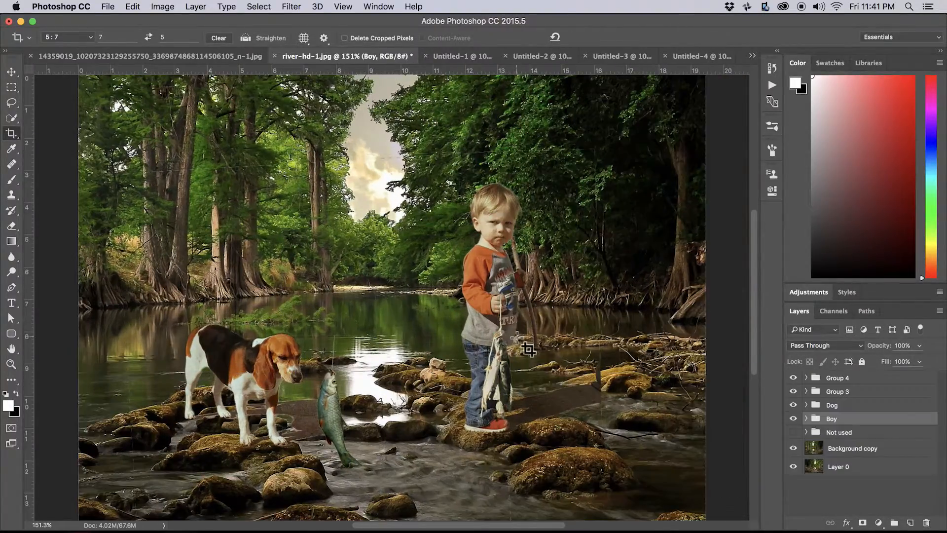
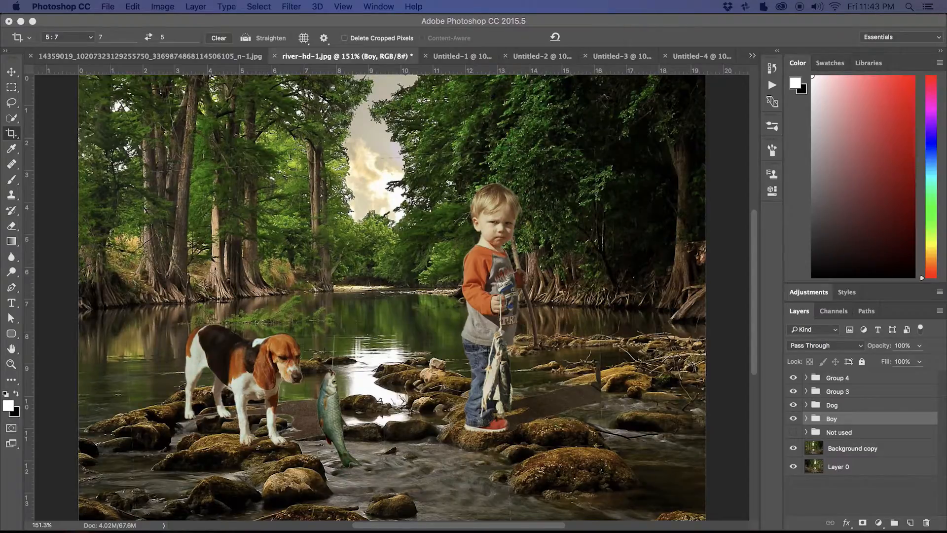
Bring the red fishing hook image into the river composite above the Boy group and delete its white background using the Magic Wand.
drag(762, 293, 357, 261)
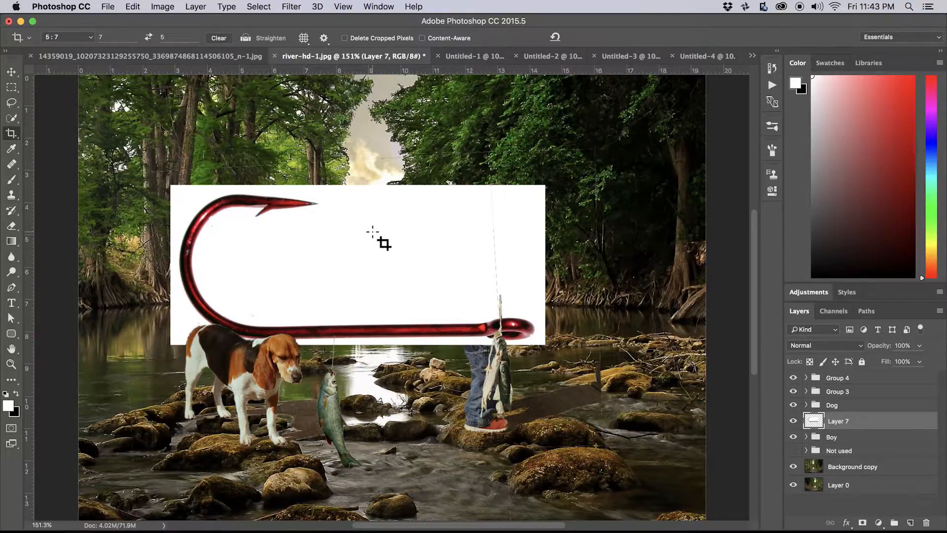
key(w)
drag(16, 117, 49, 127)
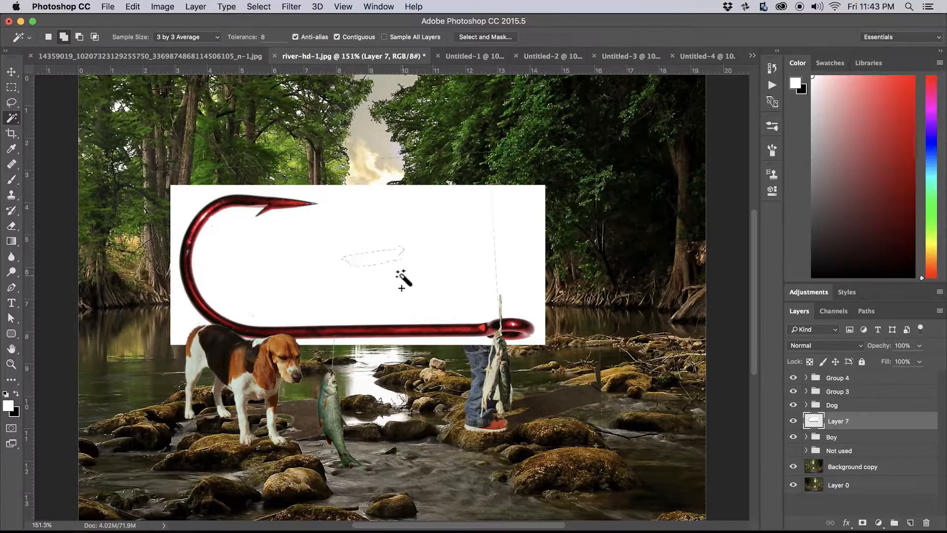
click(363, 266)
key(Delete)
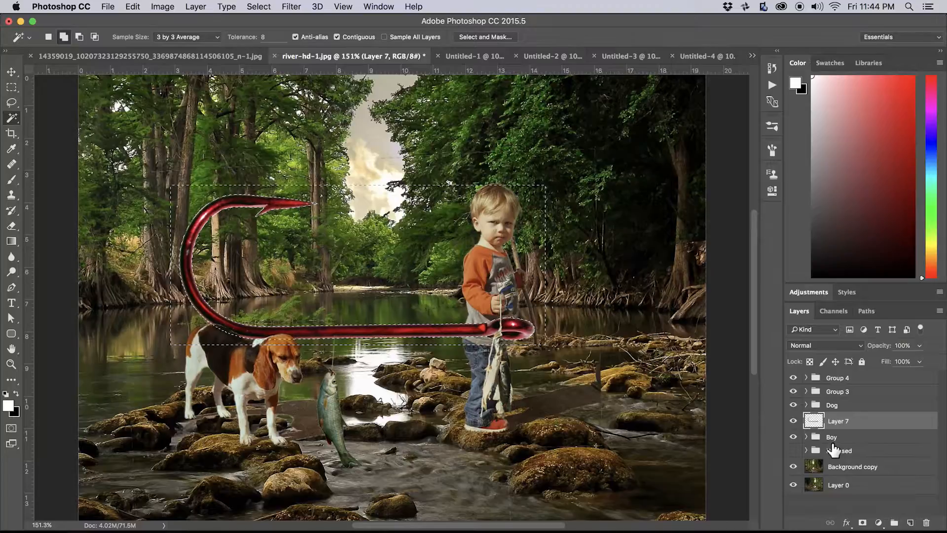
Colorize the hook a light wooden brown with Hue/Saturation, adjusting its hue, saturation and lightness.
key(super+u)
drag(750, 191, 781, 208)
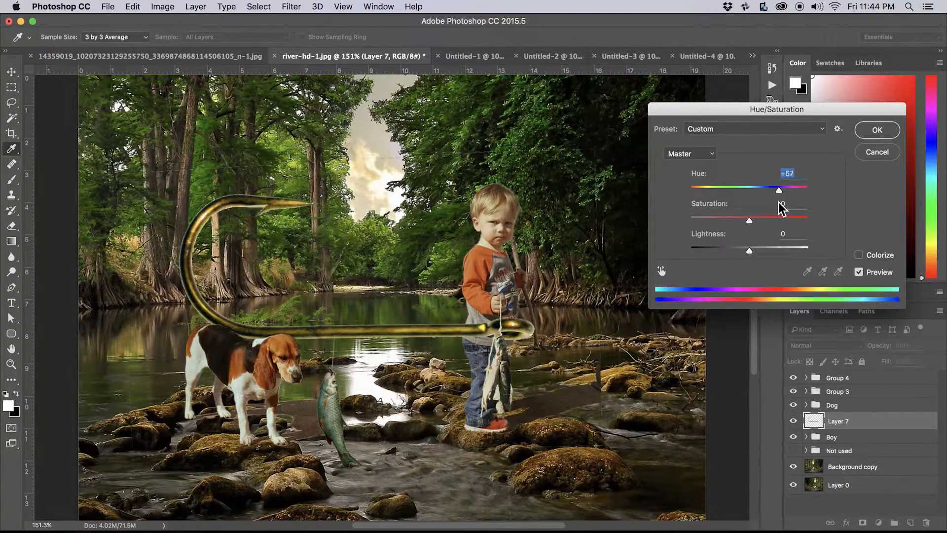
click(859, 255)
drag(690, 191, 839, 191)
drag(720, 221, 741, 221)
drag(749, 251, 776, 251)
drag(808, 192, 701, 191)
drag(777, 251, 760, 252)
click(864, 131)
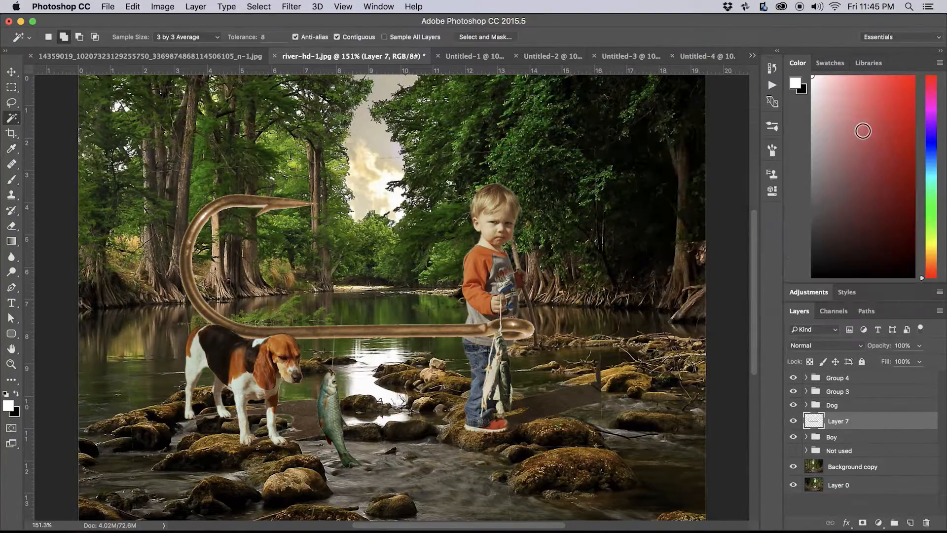
Flip the hook horizontally, rotate it nearly upright with the bend at the top, and position it over the boy.
key(ctrl+t)
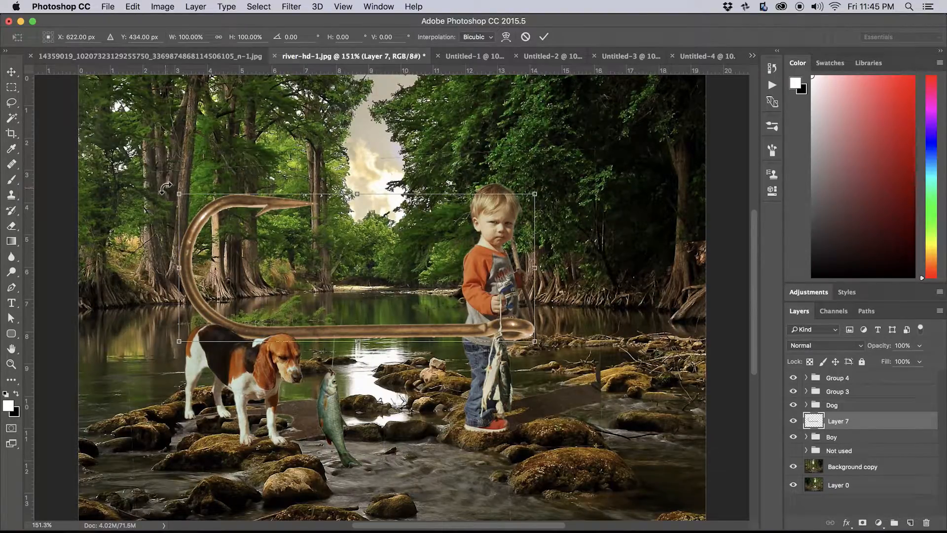
right_click(360, 288)
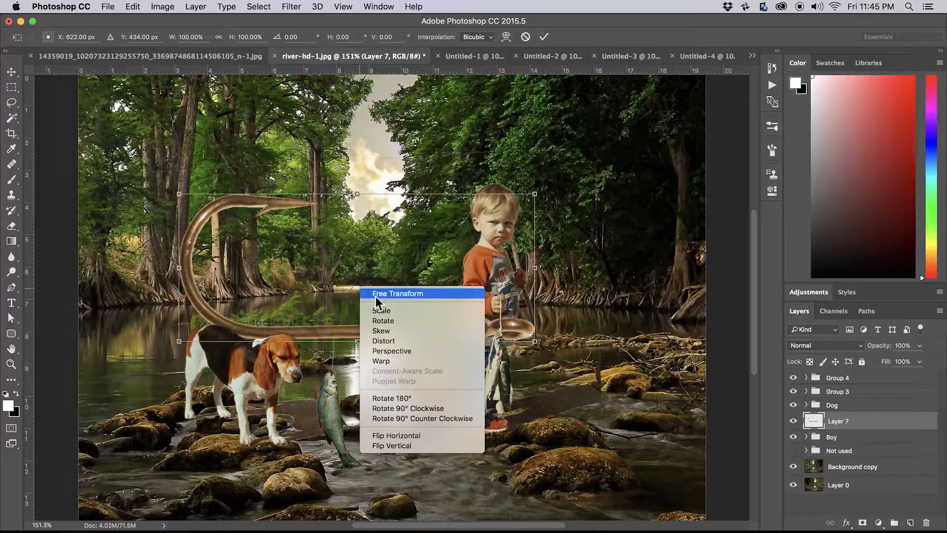
click(427, 435)
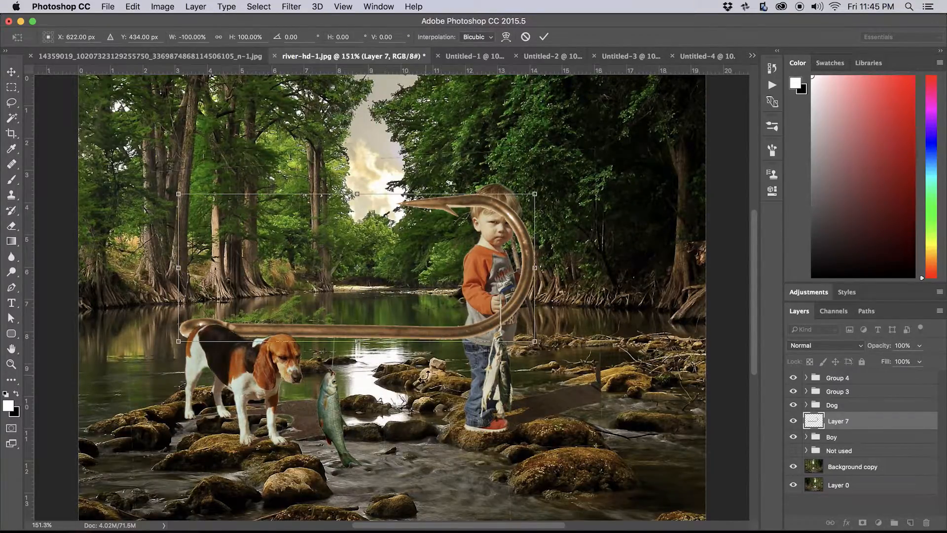
drag(439, 380, 406, 206)
drag(428, 304, 507, 314)
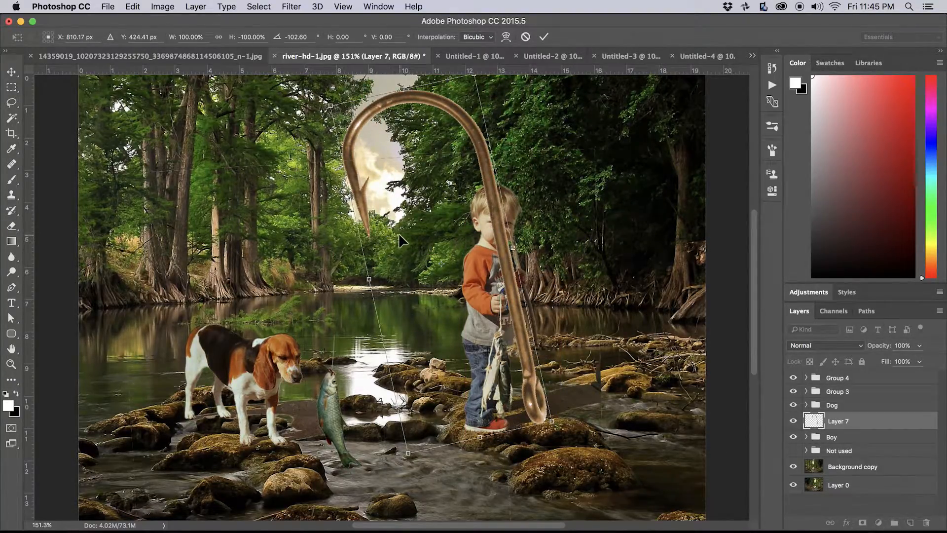
drag(404, 230, 396, 238)
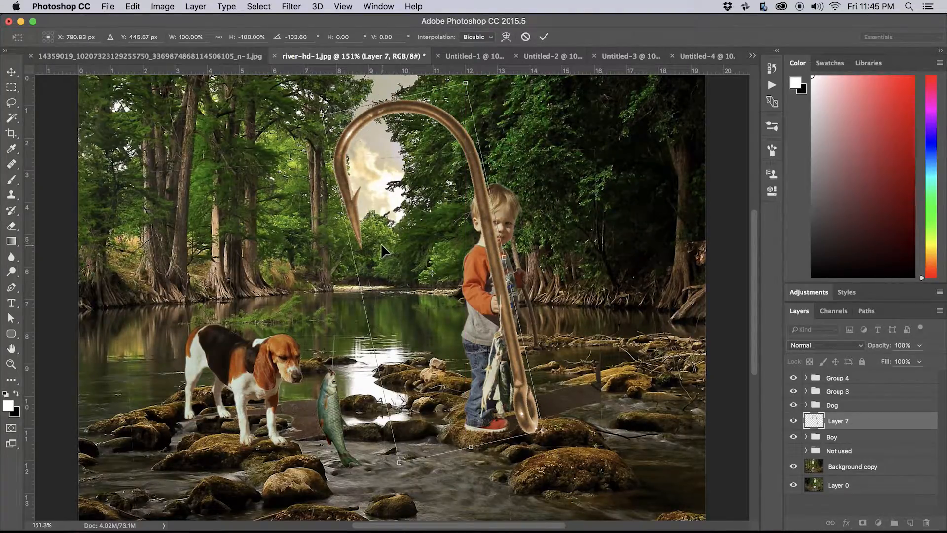
key(Return)
key(w)
Puppet Warp the hook into a wider arch, bending its shaft outward past the boy's far side like a fishing rod.
click(161, 6)
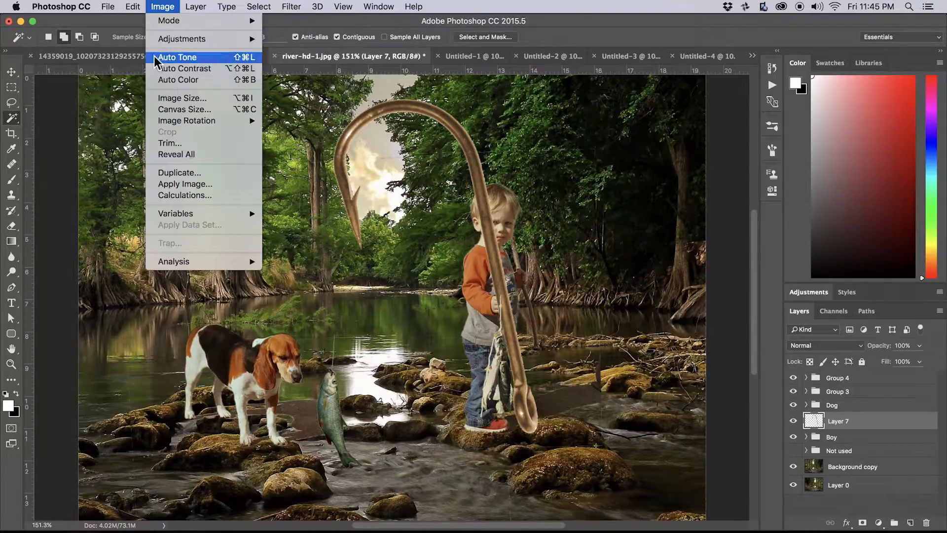
mouse_move(132, 6)
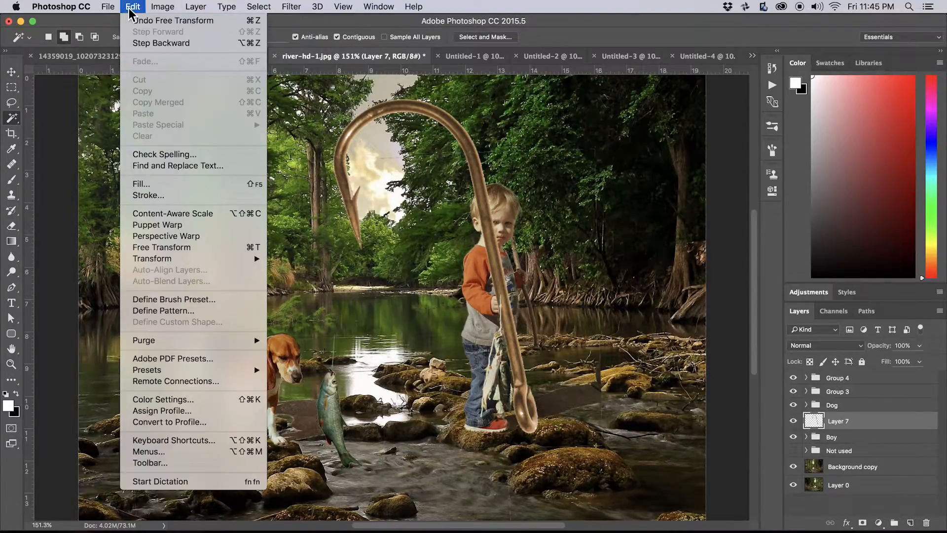
click(165, 225)
drag(365, 216, 338, 230)
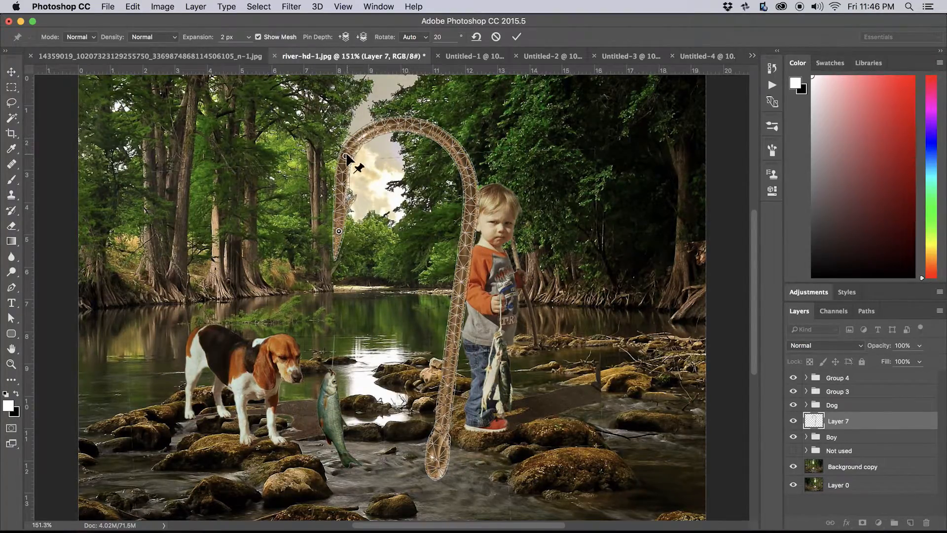
drag(418, 121, 416, 116)
click(468, 149)
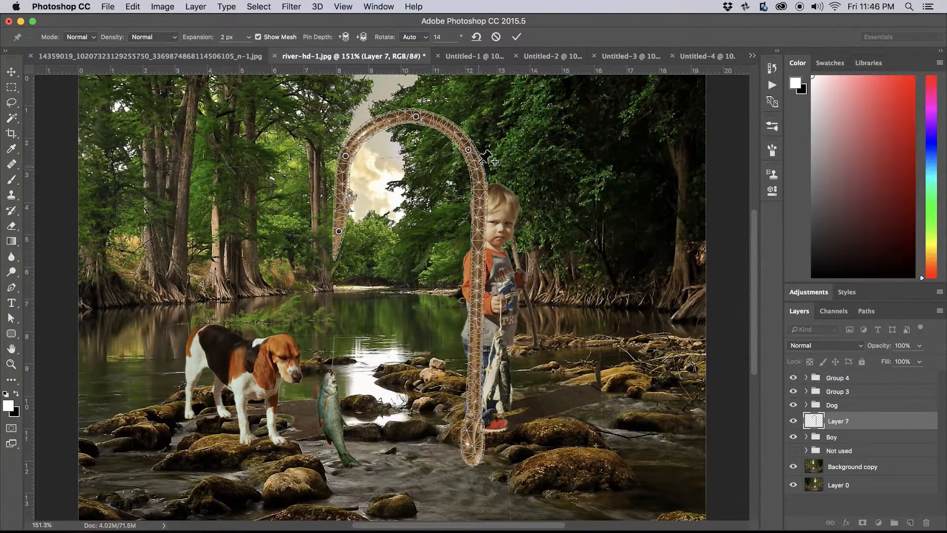
drag(469, 151, 477, 137)
click(503, 187)
drag(502, 188, 511, 185)
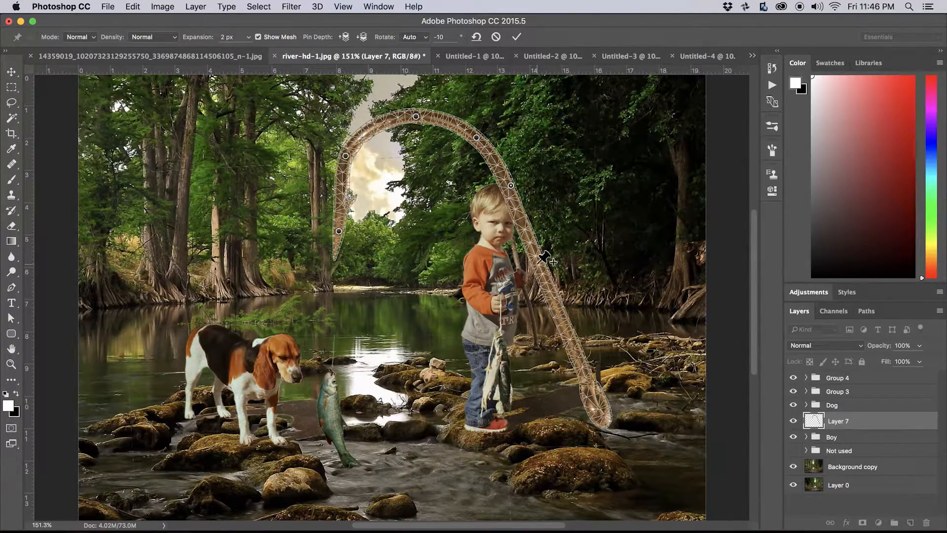
drag(536, 264, 527, 270)
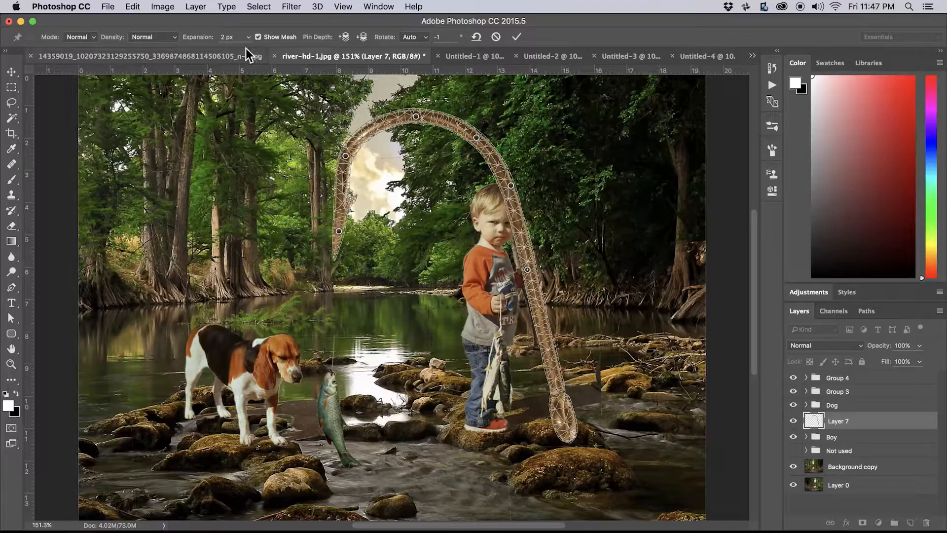
key(Return)
key(w)
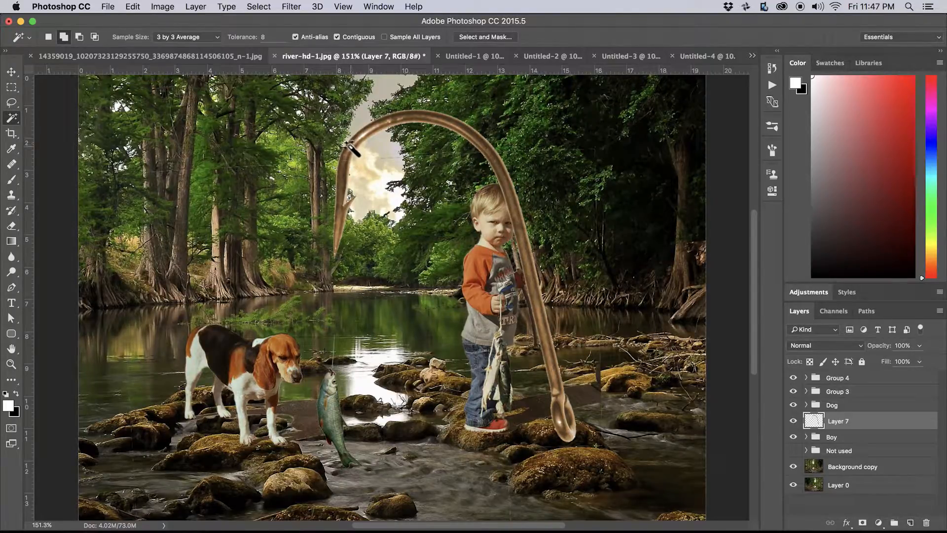
Scale the rod down to about 42% and move it so its eyelet end sits near the boy's hands.
key(ctrl+t)
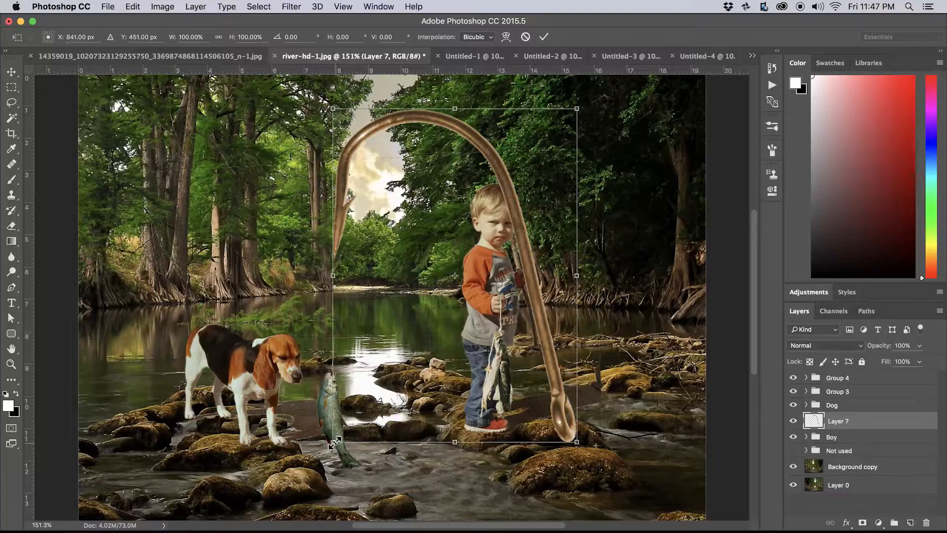
drag(334, 442, 496, 263)
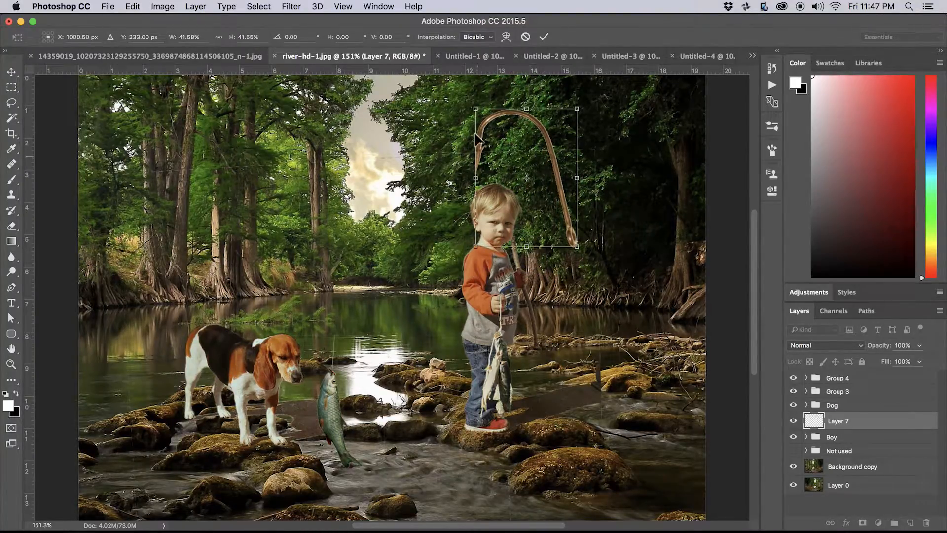
key(Return)
key(w)
key(v)
drag(543, 139, 493, 173)
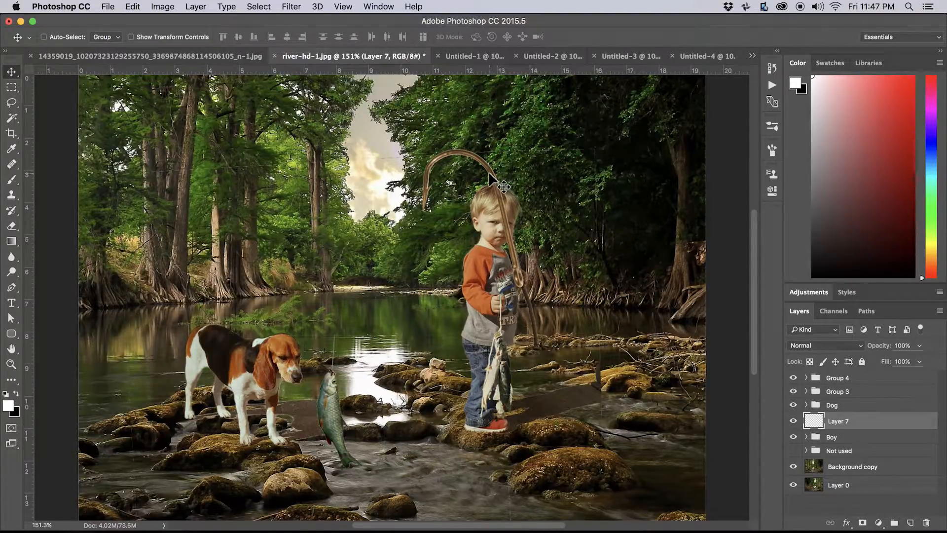
Puppet Warp the small rod again, pinning its shaft and stretching the arch outward from the boy toward the dog's side.
click(133, 7)
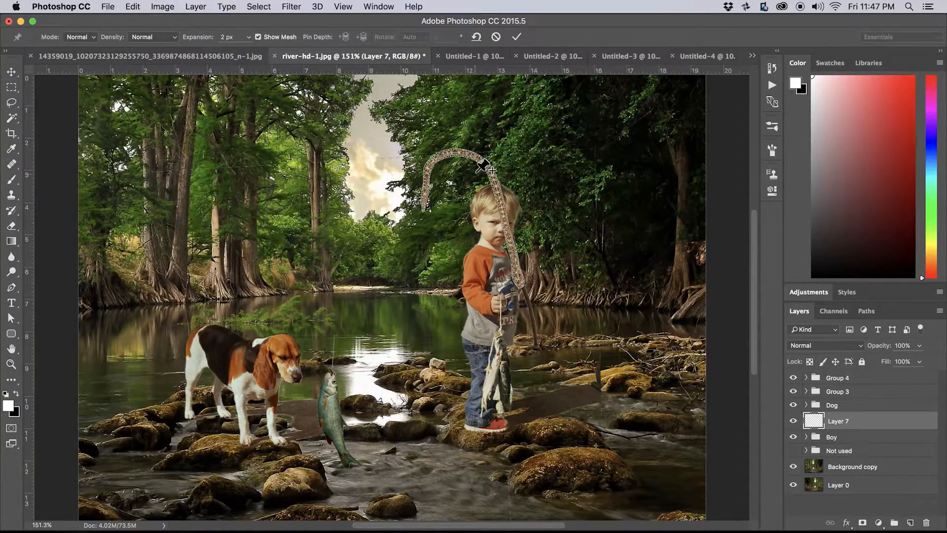
click(434, 159)
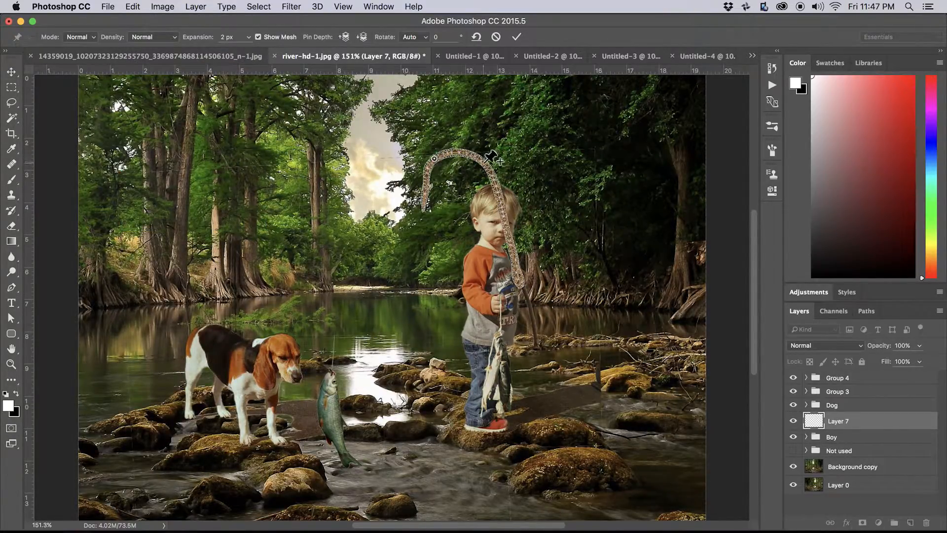
click(493, 175)
click(504, 215)
drag(434, 158, 385, 150)
click(446, 152)
drag(447, 152, 449, 138)
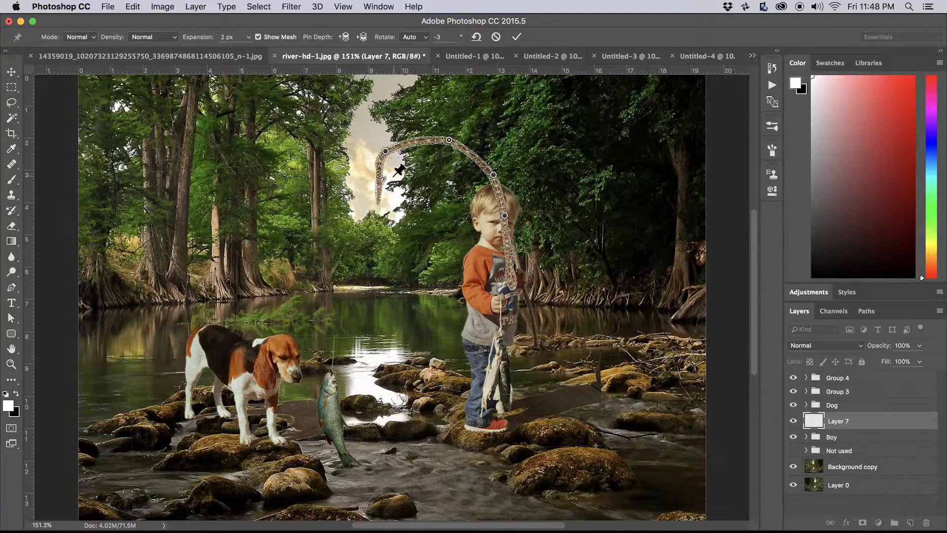
Bend the rod's tip outward and stretch it downward toward the hanging fish with Puppet Warp pins.
click(380, 183)
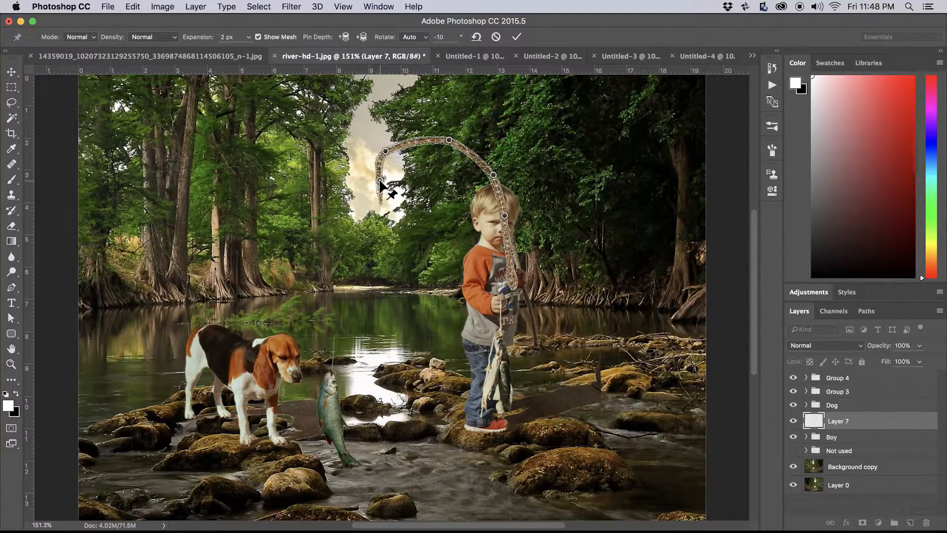
drag(380, 183, 369, 184)
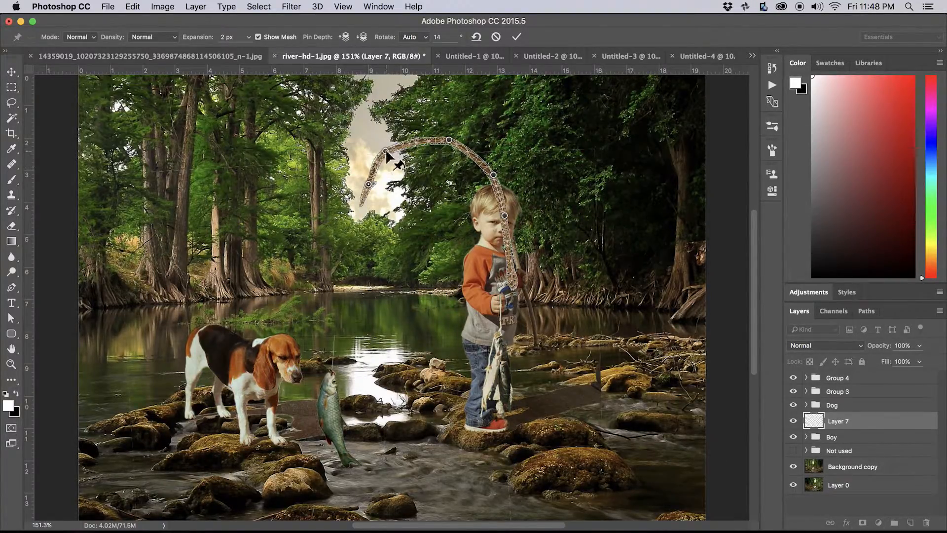
drag(386, 149, 390, 154)
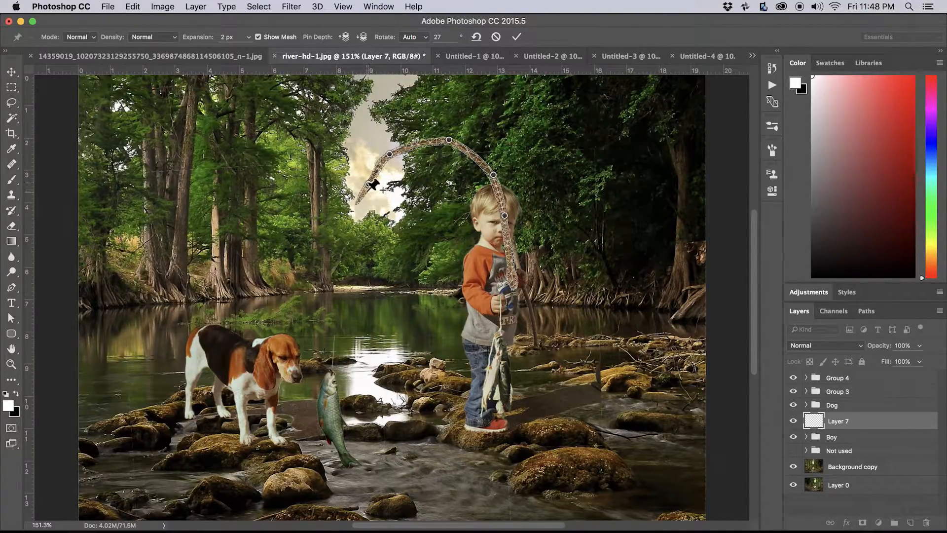
drag(360, 196, 359, 217)
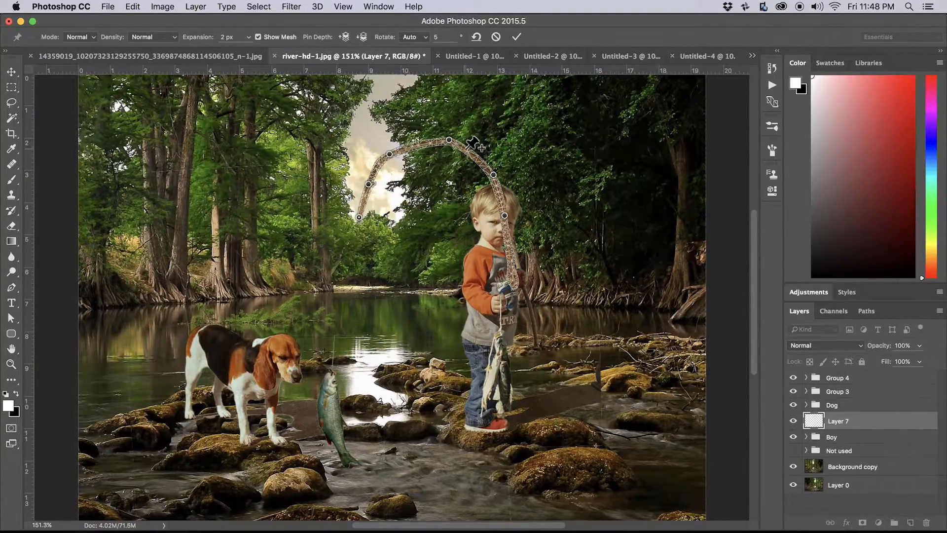
Lower the arch's peak slightly, shift the lower shaft outward beside the boy's shoulder, and apply the Puppet Warp.
drag(448, 141, 449, 143)
click(508, 255)
drag(508, 255, 516, 255)
drag(505, 215, 508, 217)
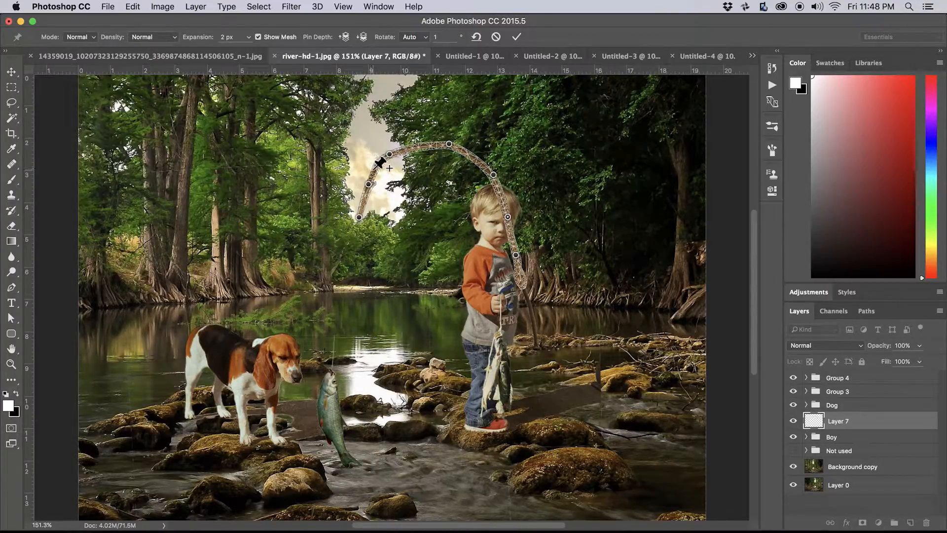
key(Return)
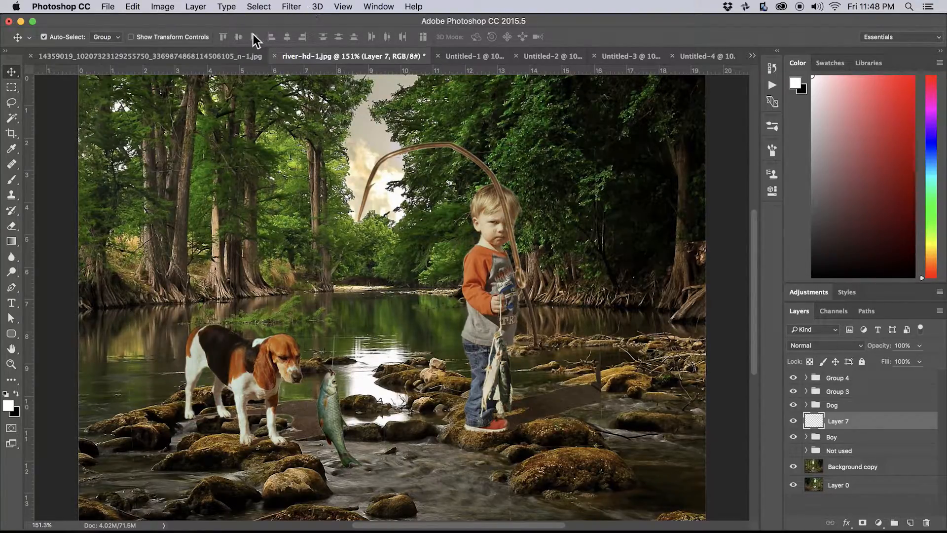
Stretch the rod's width to about 114% toward the fish and rotate it about -2°.
key(super+t)
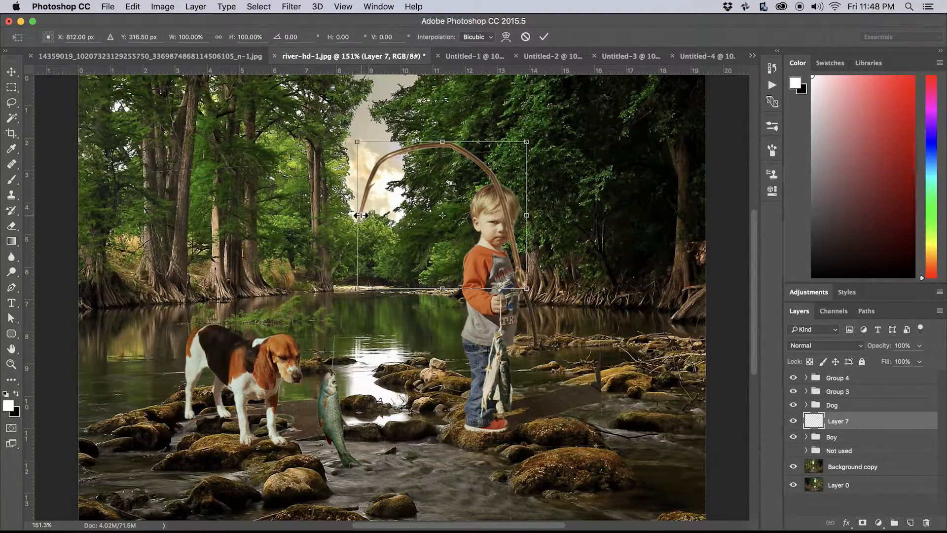
drag(359, 215, 338, 215)
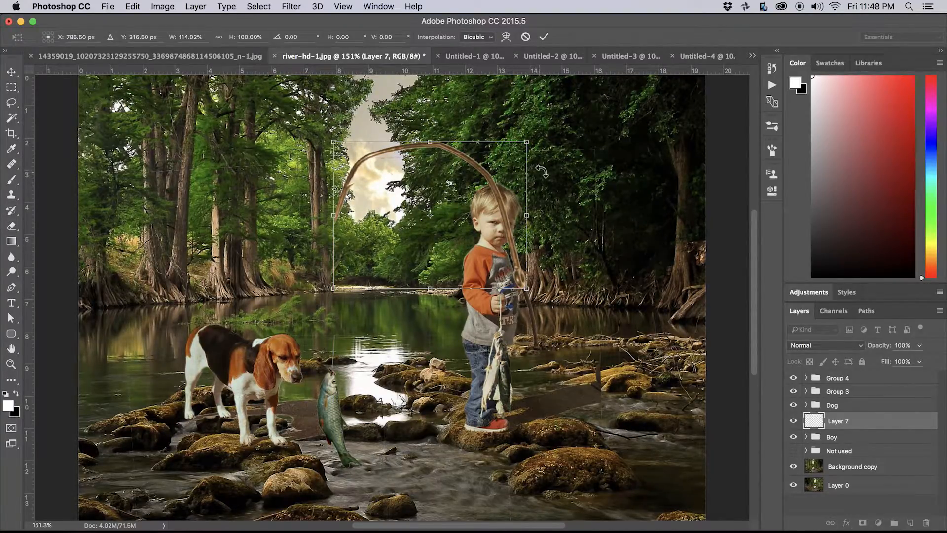
drag(547, 171, 545, 168)
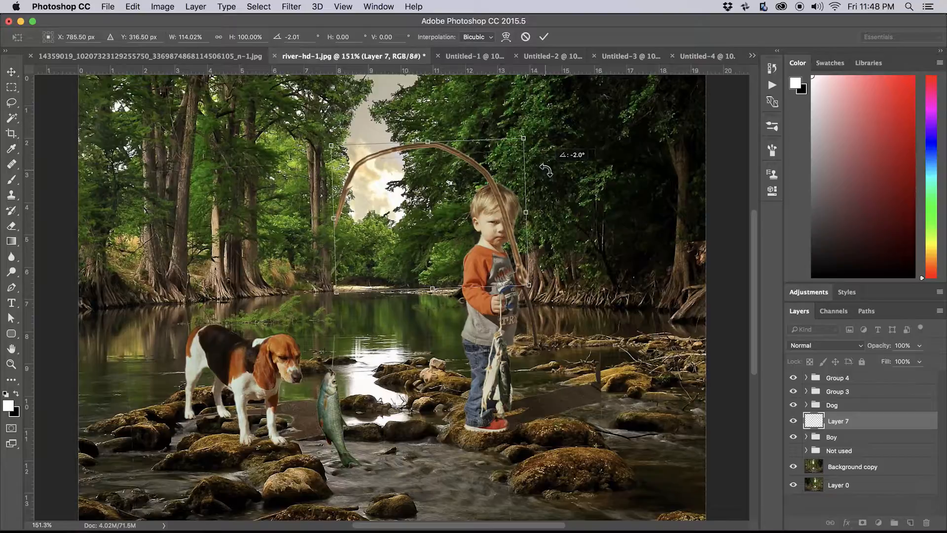
key(Return)
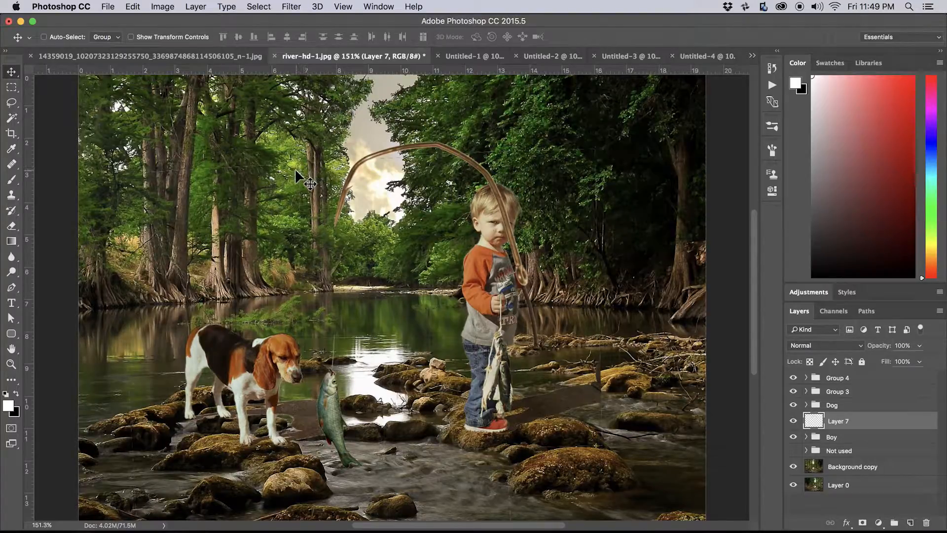
Smooth the angular peak of the rod into a rounded arch with Liquify's Forward Warp, enlarging the brush size to 300.
key(super+shift+x)
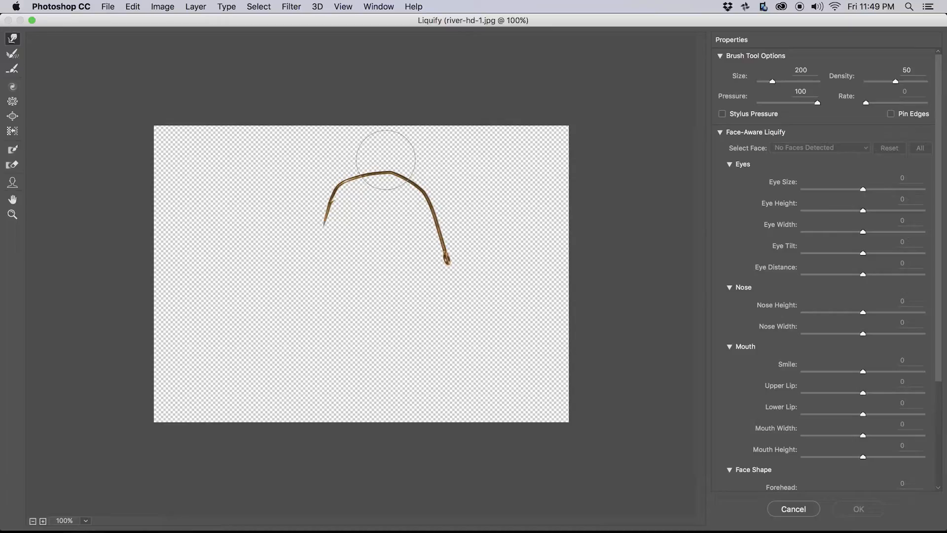
drag(391, 161, 387, 158)
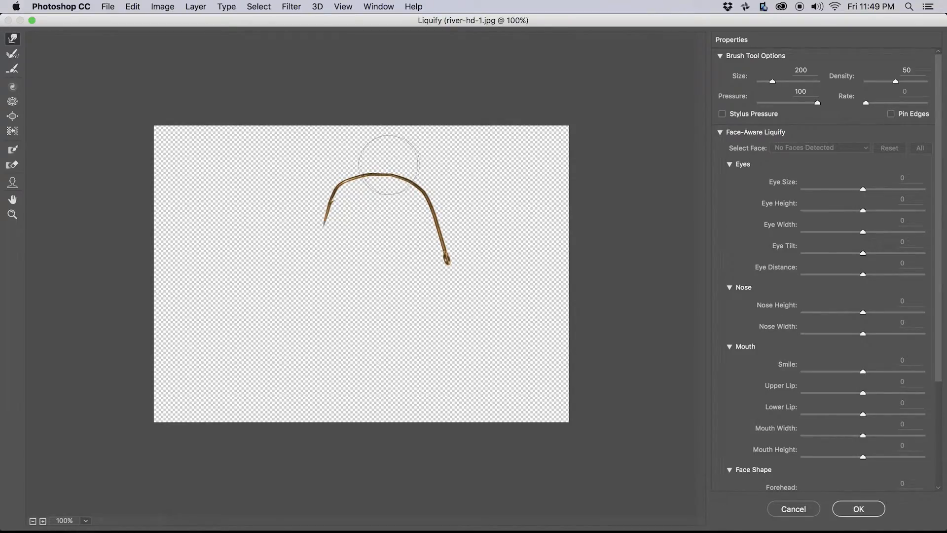
key(bracketright)
key(bracketright)
key(bracketright)
key(bracketright)
key(bracketright)
key(bracketright)
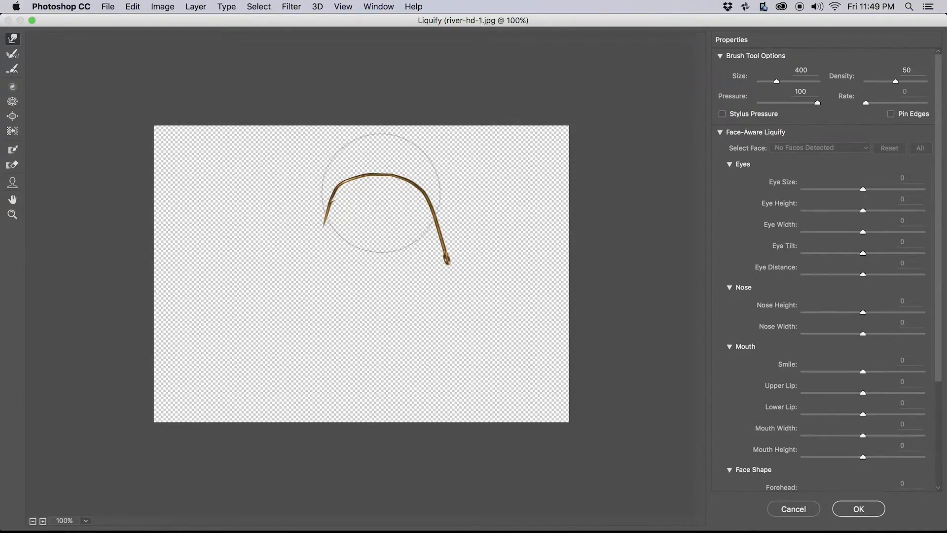
key(bracketleft)
key(bracketright)
key(bracketleft)
drag(379, 191, 365, 191)
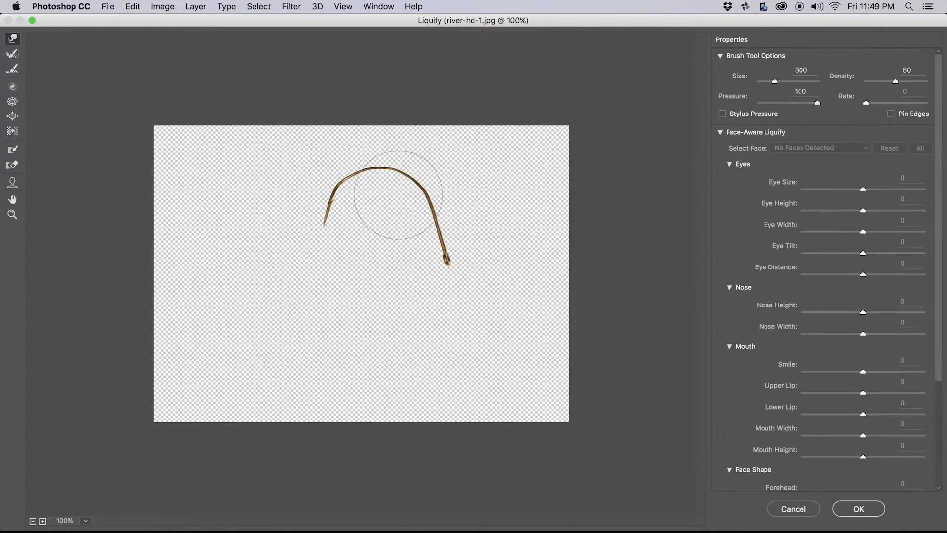
Nudge the left bend and pointed tip of the hook-shaped rod into a smoother curve with Forward Warp at size 300 and apply Liquify.
drag(323, 187, 327, 185)
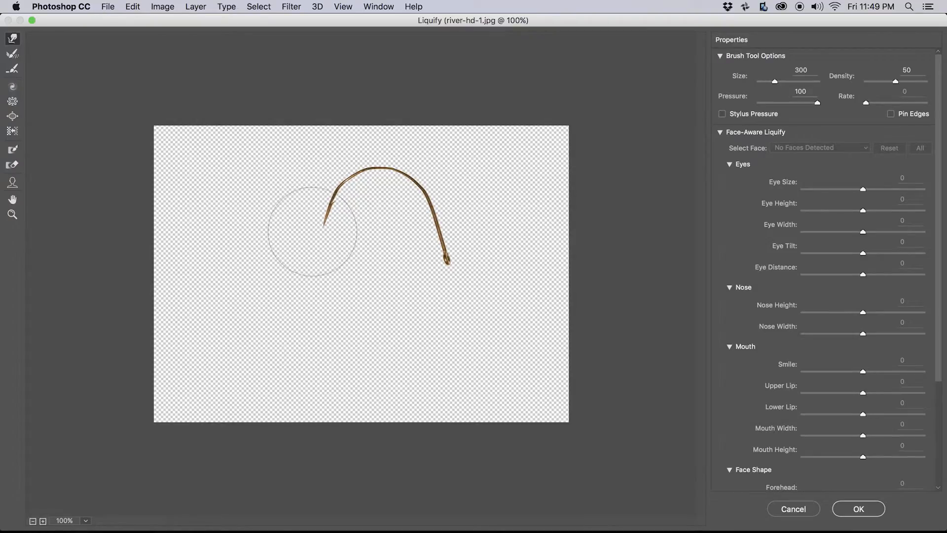
drag(315, 234, 317, 235)
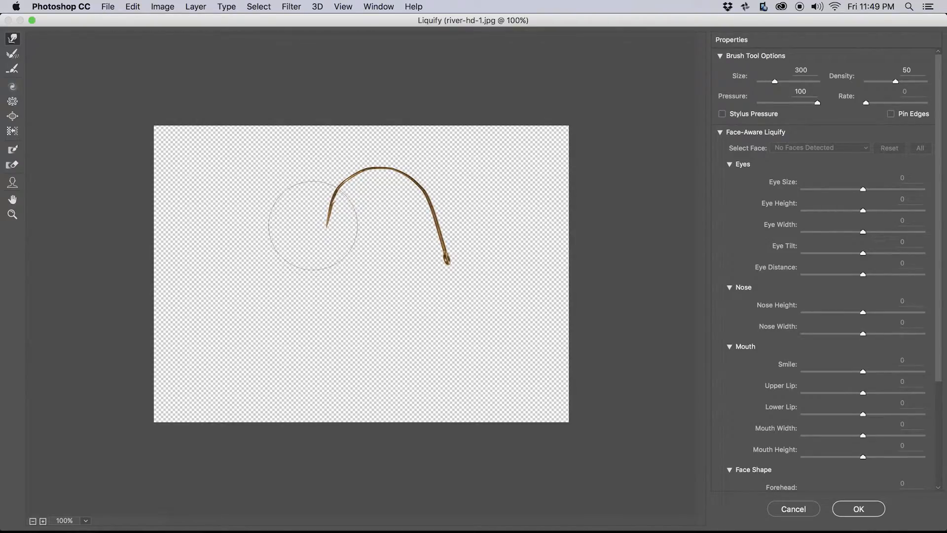
drag(325, 190, 326, 192)
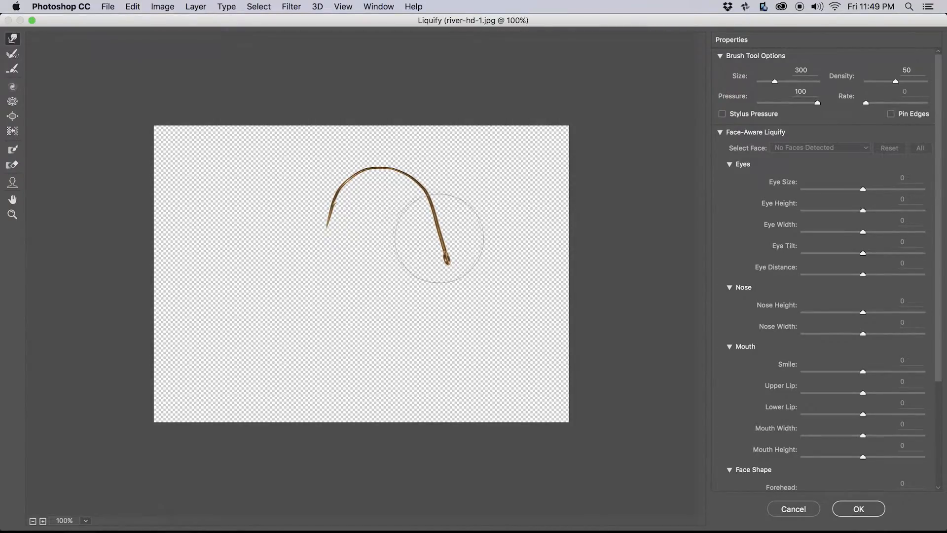
key(Return)
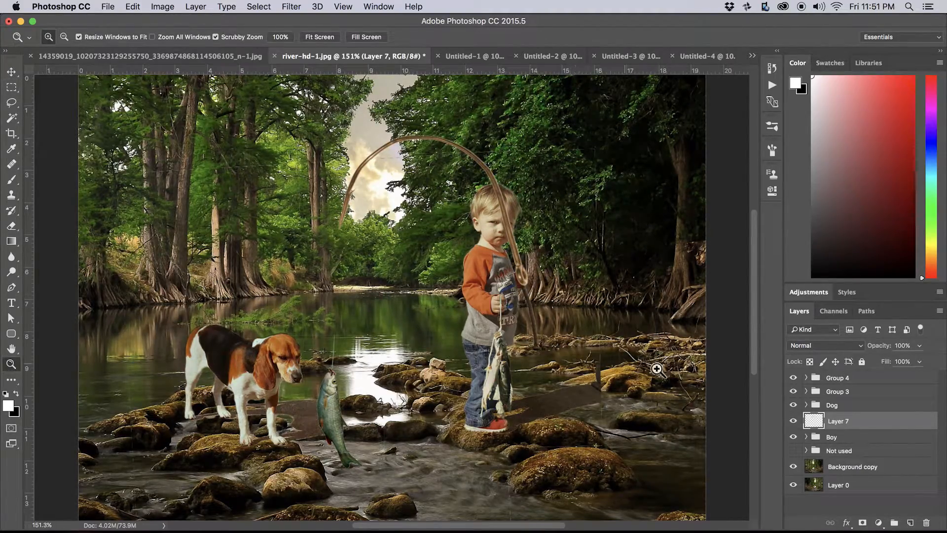
Add a layer mask to Layer 7 and mask out the rod's eyelet and lower end around the boy's rear hand.
click(863, 522)
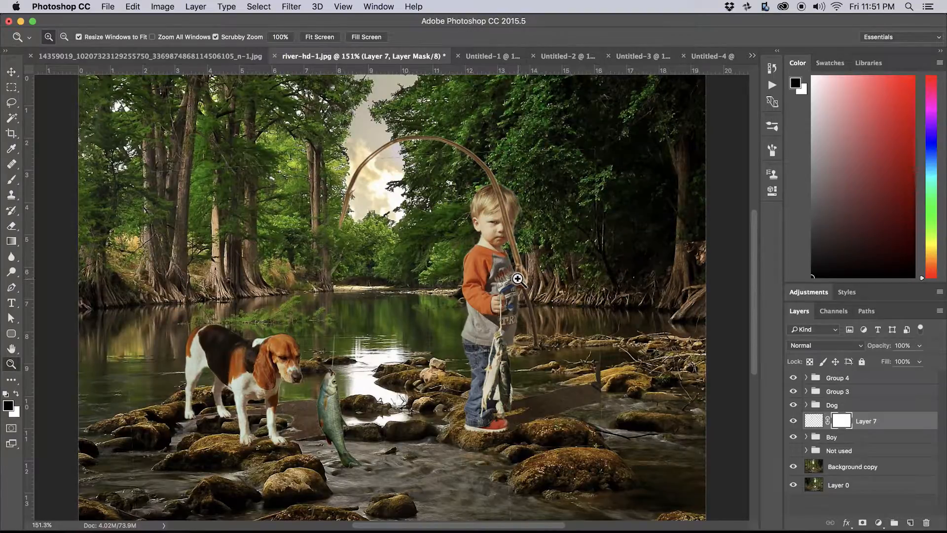
key(b)
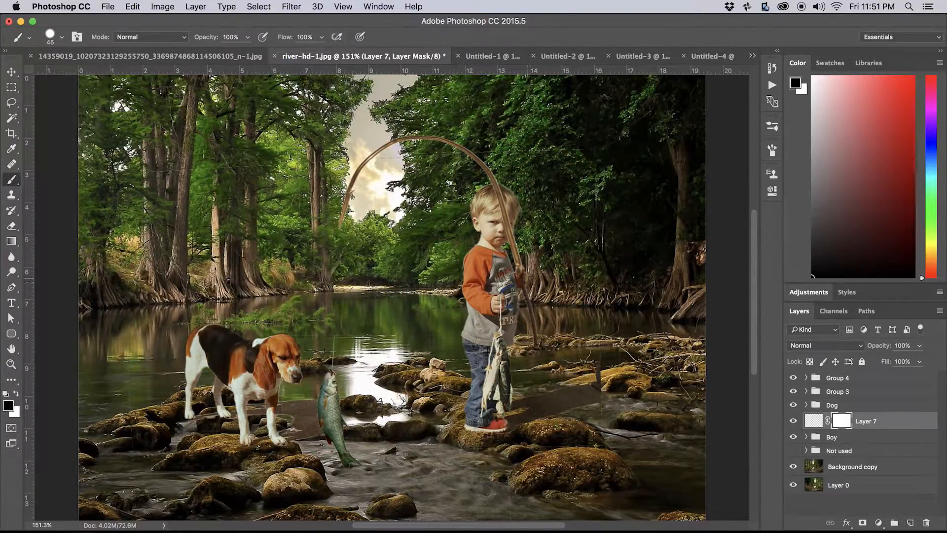
key(z)
drag(535, 301, 571, 275)
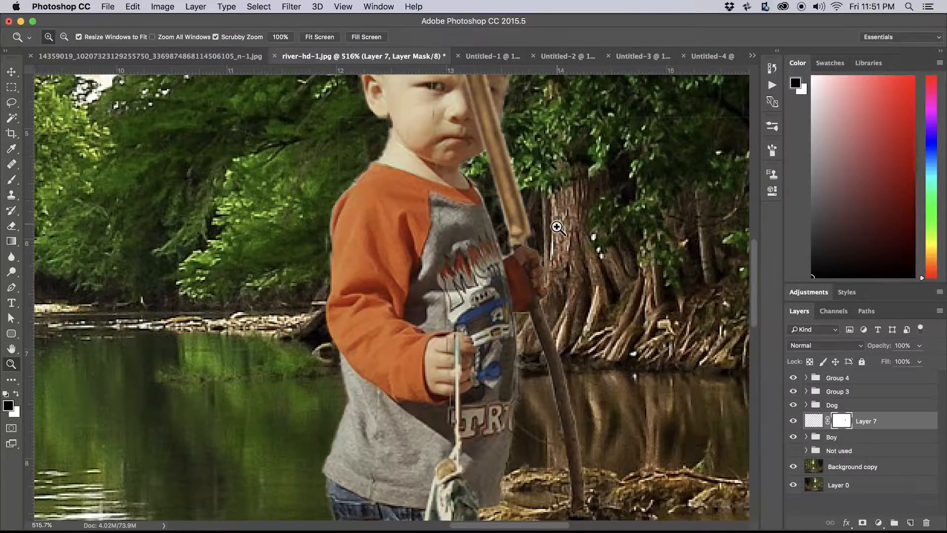
key(b)
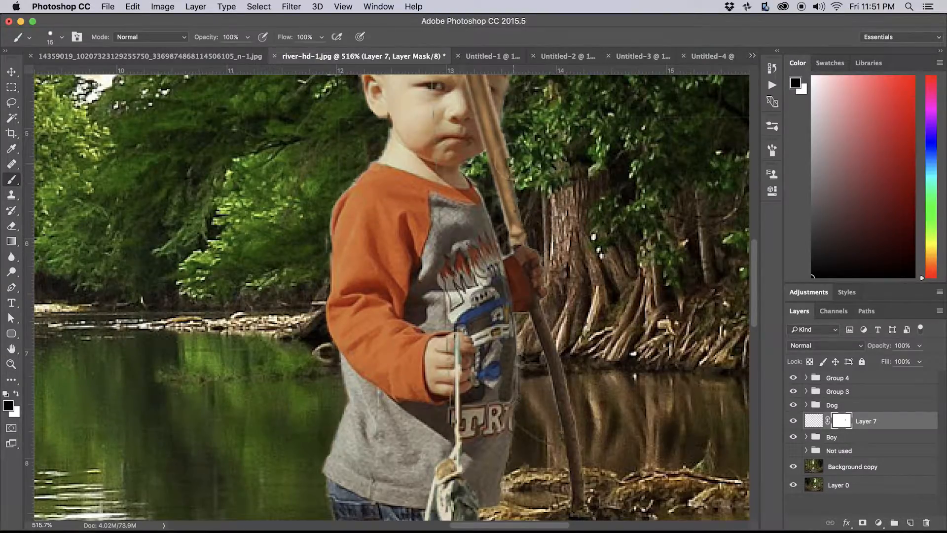
Mask out the rod where it crosses the boy's head and remove the small barb near its tip.
scroll(479, 131, up, 5)
scroll(479, 131, left, 2)
scroll(520, 173, left, 6)
scroll(521, 172, up, 2)
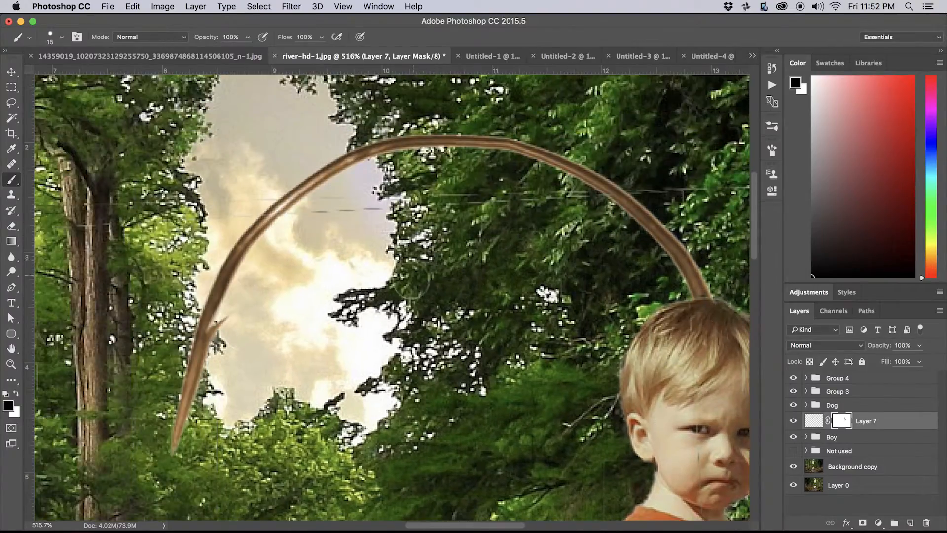
scroll(523, 163, right, 5)
scroll(523, 163, up, 2)
scroll(510, 296, down, 10)
scroll(518, 287, down, 1)
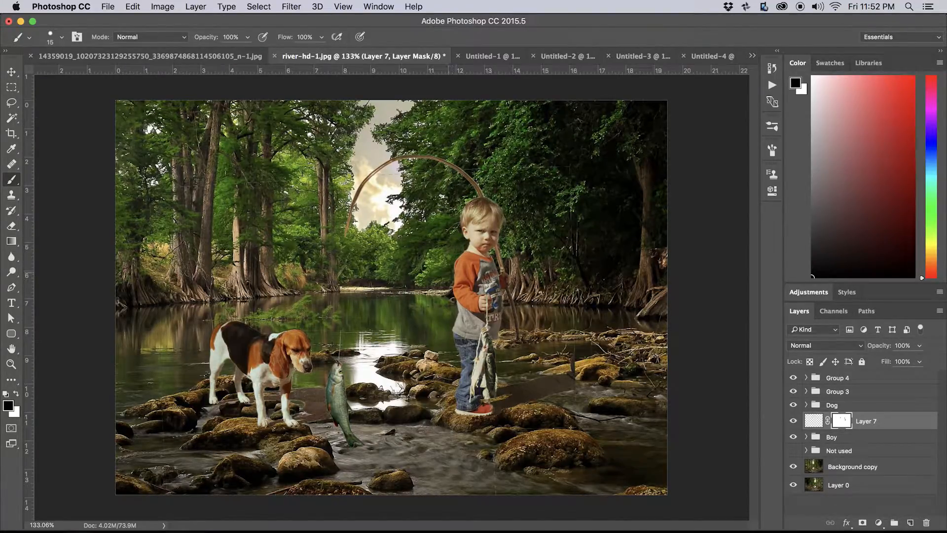
Target Layer 7's image instead of its mask and set the foreground colour to dark brown #352b1f sampled from the tree trunk.
click(813, 422)
key(x)
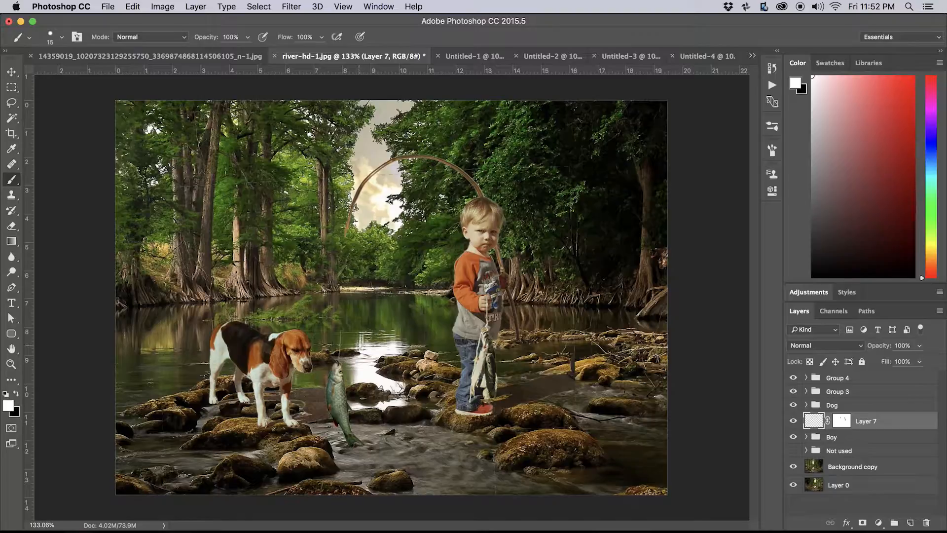
key(z)
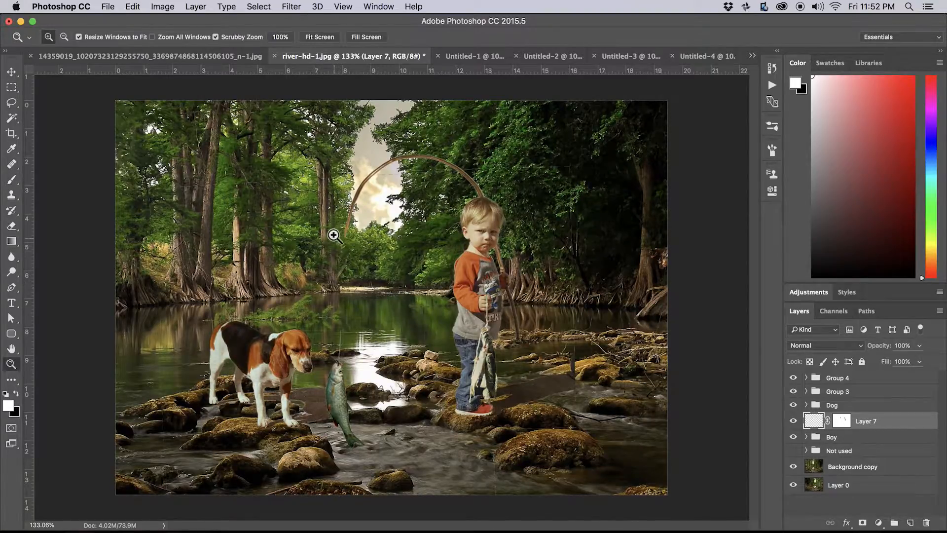
mouse_move(355, 215)
mouse_down()
mouse_move(429, 236)
mouse_move(420, 236)
mouse_up()
key(b)
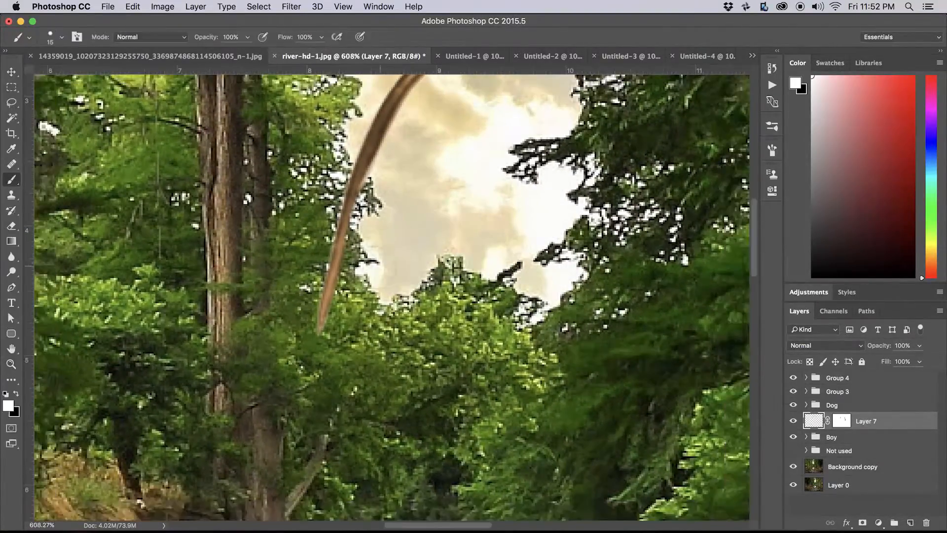
key(x)
click(7, 407)
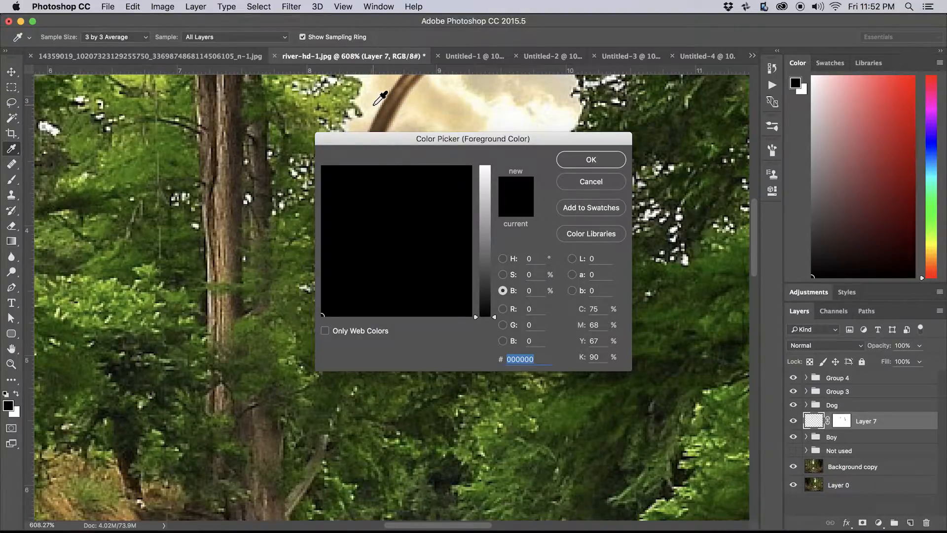
click(236, 131)
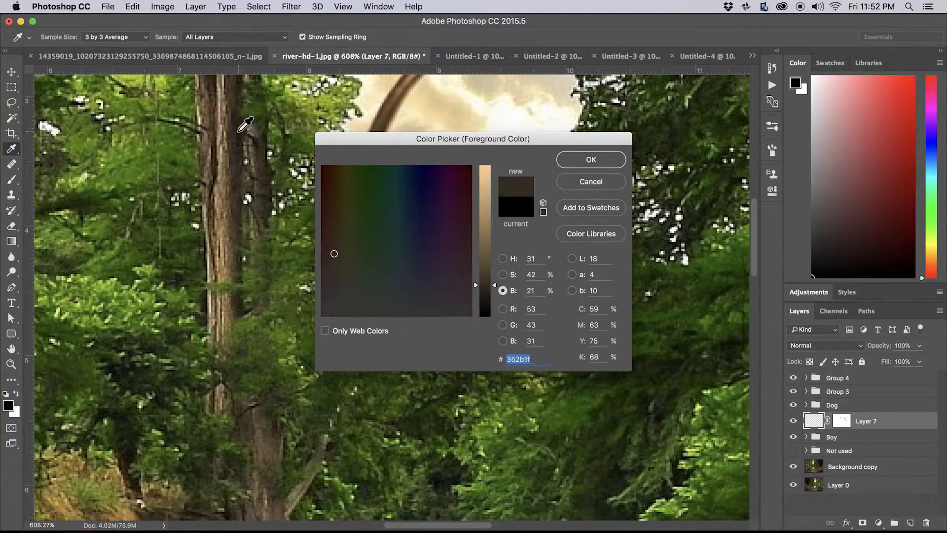
click(571, 164)
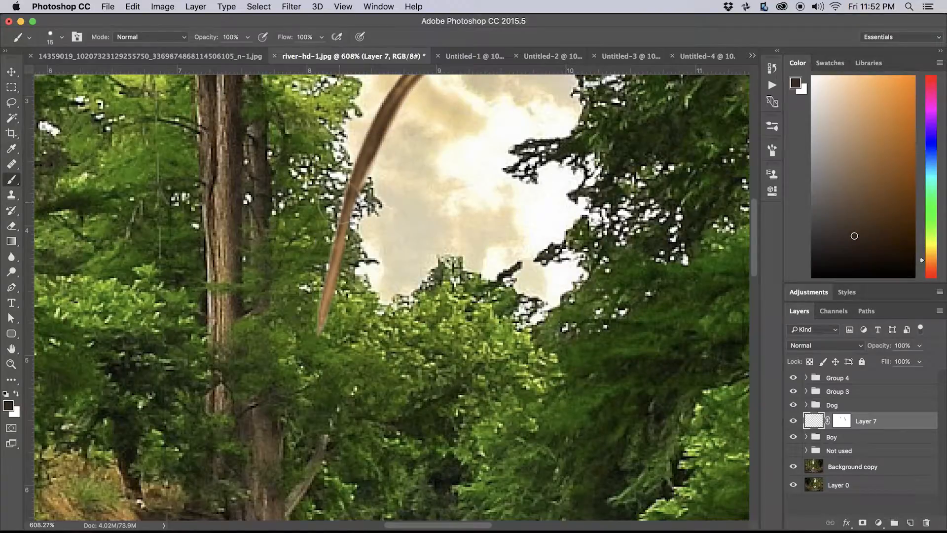
Paint thin dark joint lines across the rod from its tip to the top of the arc with a 1 px brush.
key(bracketleft)
key(bracketleft)
key(bracketleft)
mouse_move(397, 119)
mouse_down()
mouse_move(331, 265)
mouse_move(306, 292)
mouse_up()
drag(364, 199, 368, 202)
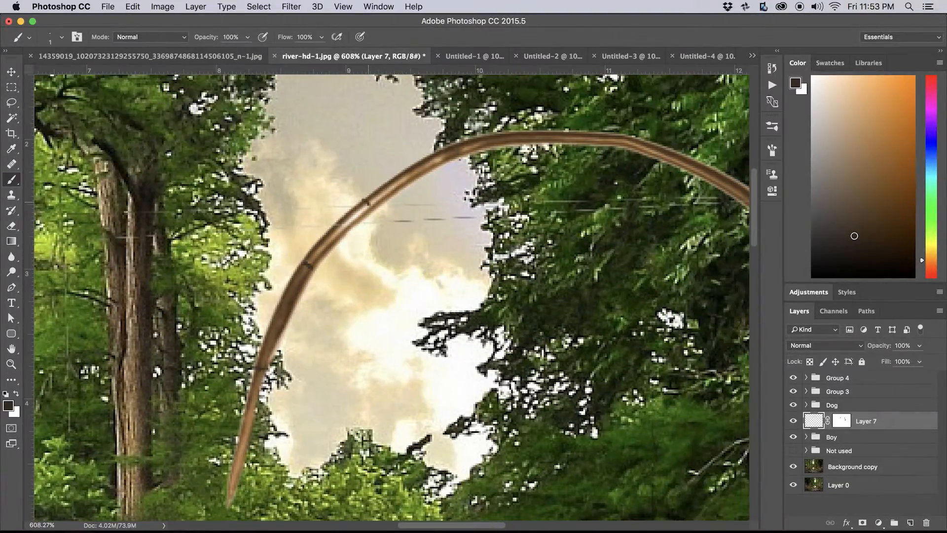
drag(479, 142, 382, 190)
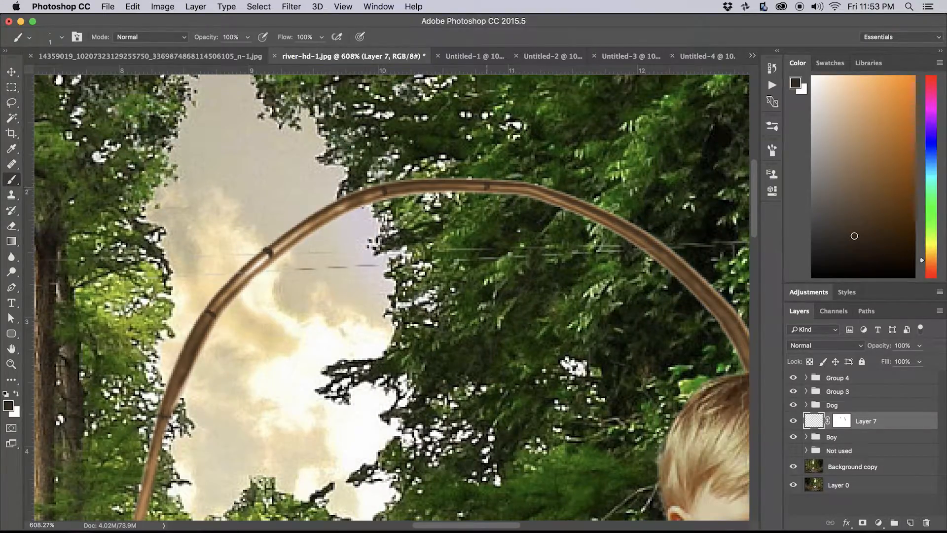
Paint more dark joint lines along the rod's descending side, down to the boy's rear hand.
drag(709, 293, 568, 204)
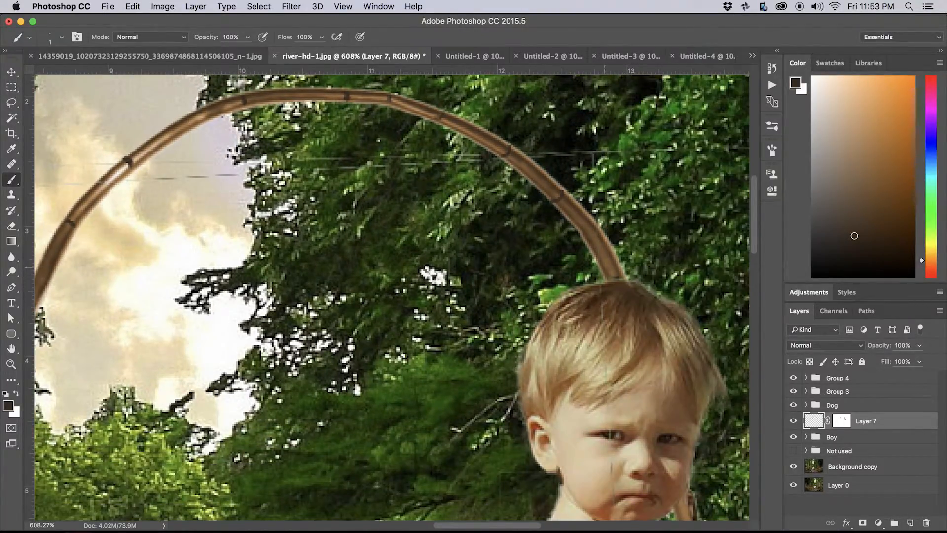
drag(745, 466, 635, 198)
drag(579, 338, 596, 340)
drag(595, 448, 587, 287)
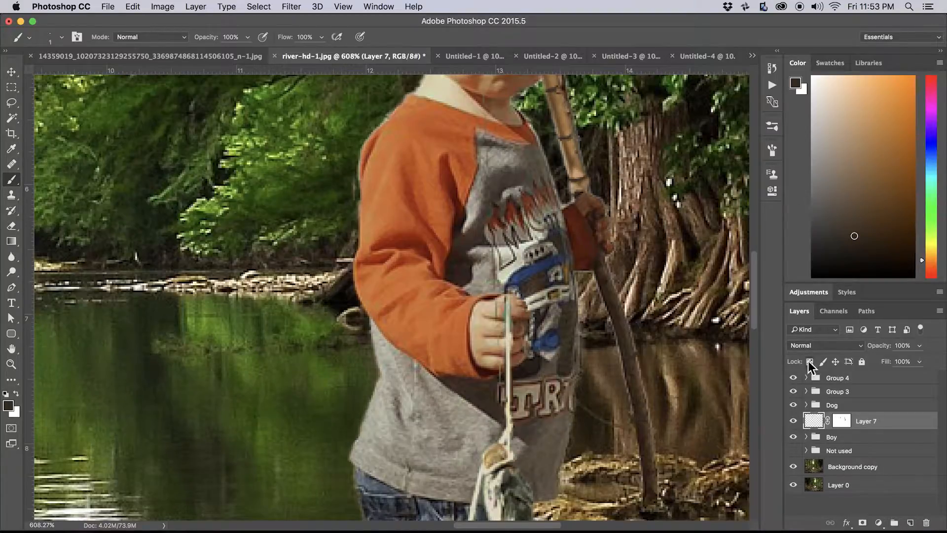
Add a layer mask to Group 3 and mask out the fish string over the boy's front hand with an 8 px black brush.
drag(538, 401, 532, 287)
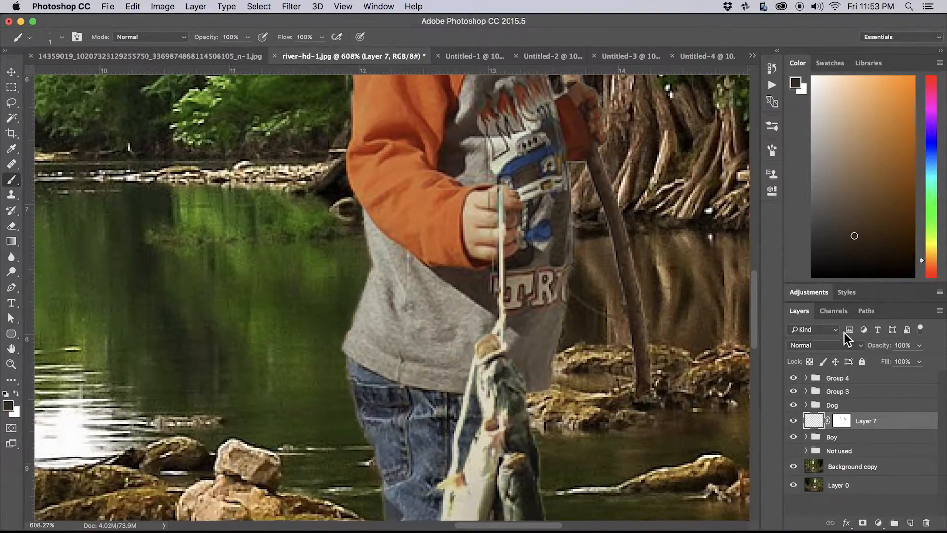
click(844, 394)
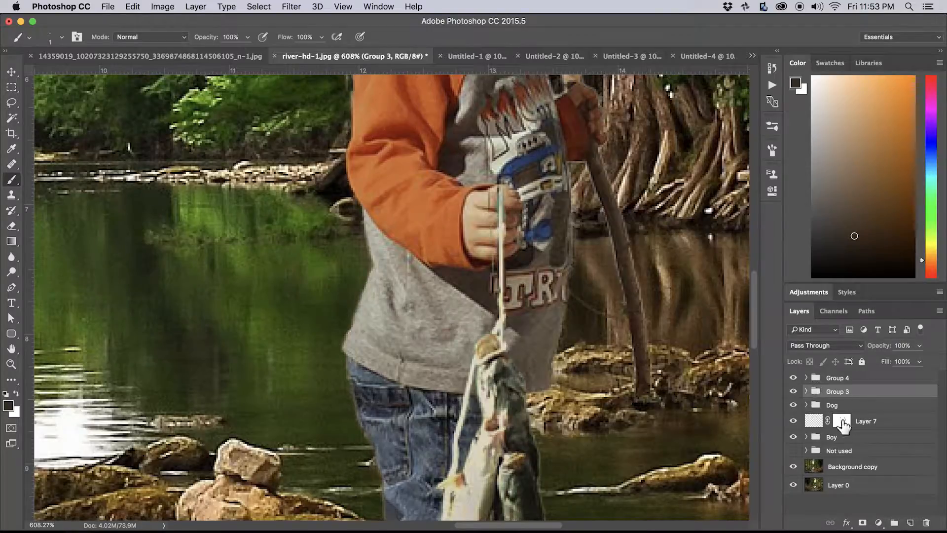
click(864, 523)
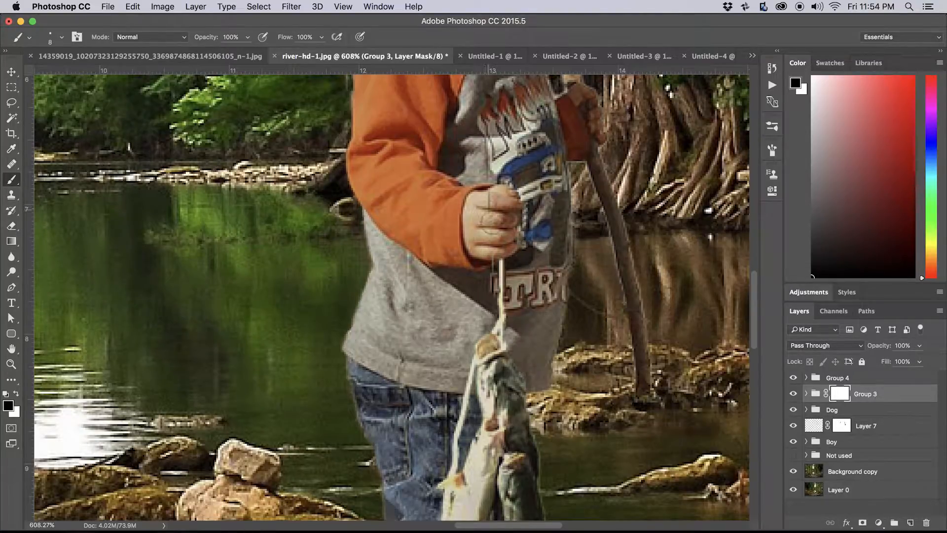
mouse_move(489, 215)
mouse_down()
mouse_move(475, 210)
mouse_move(486, 212)
mouse_up()
Set up the Clone Stamp with a soft round brush and reduce its size to 4 px.
key(s)
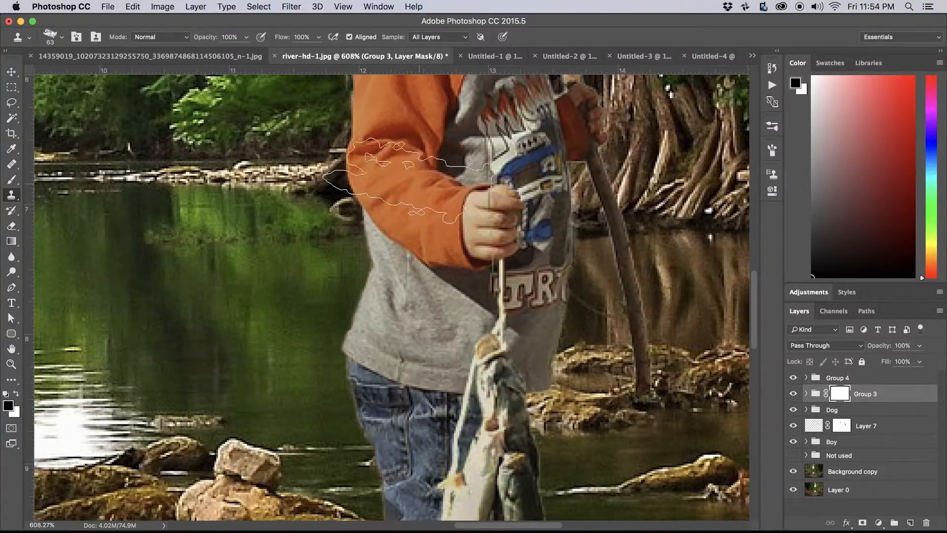
click(772, 126)
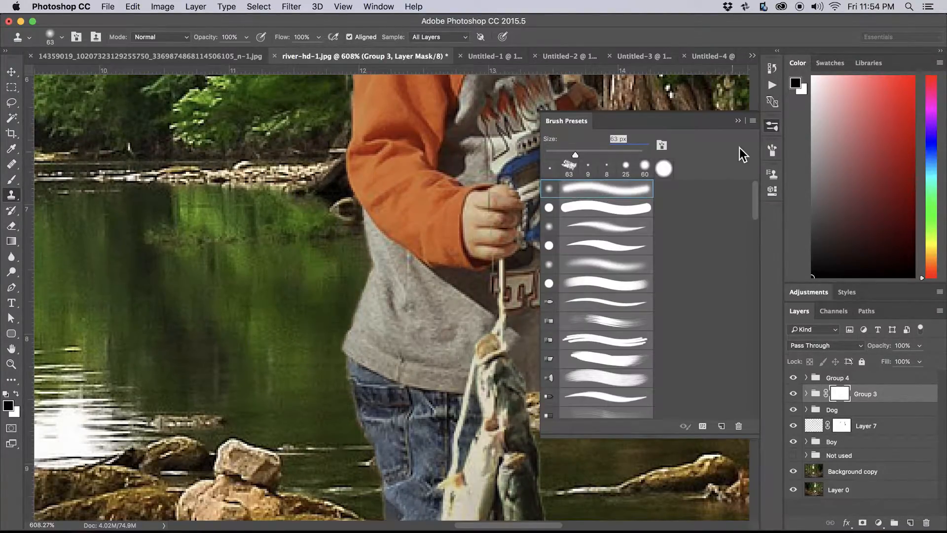
click(739, 120)
key(bracketleft)
key(bracketleft)
key(bracketleft)
key(bracketleft)
key(bracketleft)
key(bracketleft)
key(bracketleft)
key(bracketleft)
key(bracketleft)
key(bracketleft)
key(bracketleft)
key(bracketleft)
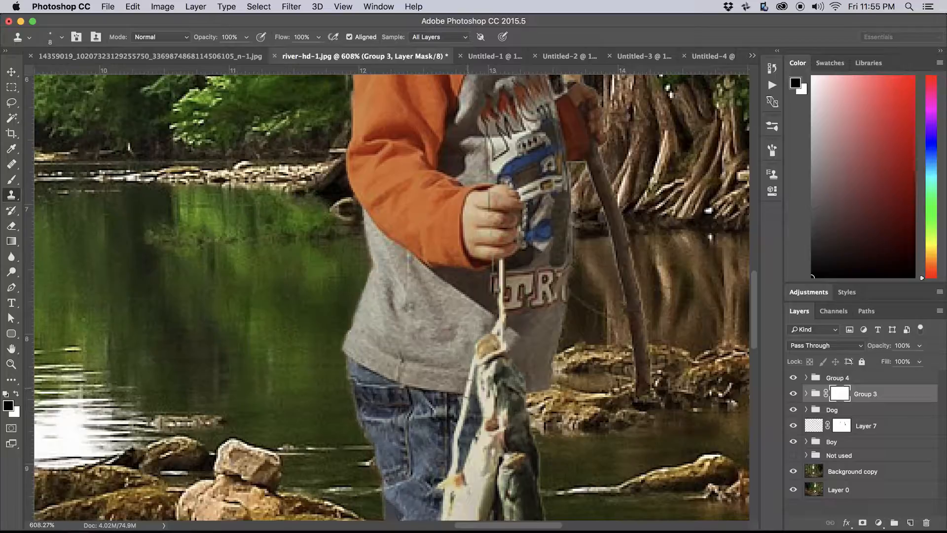
key(bracketleft)
key(bracketleft)
key(bracketleft)
key(bracketleft)
Create a new layer above Fishes copy in Group 3 and clone a loose string end hanging over the boy's fist.
click(806, 393)
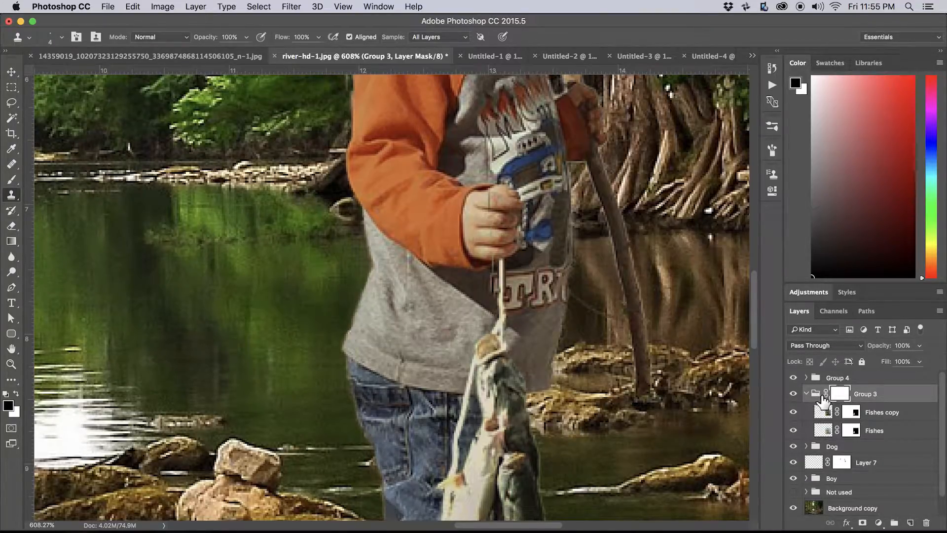
key(alt+shift+super+n)
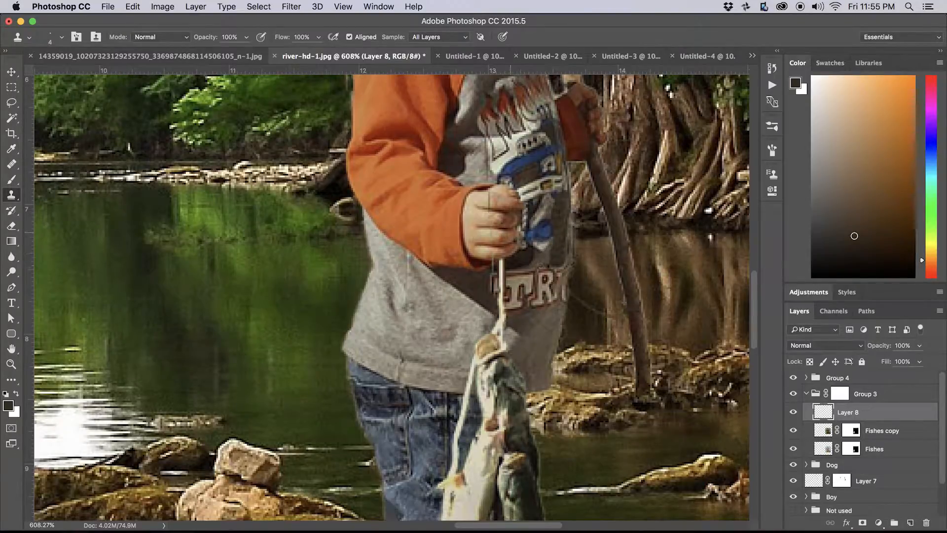
mouse_move(475, 193)
mouse_down()
mouse_move(463, 284)
mouse_move(464, 265)
mouse_up()
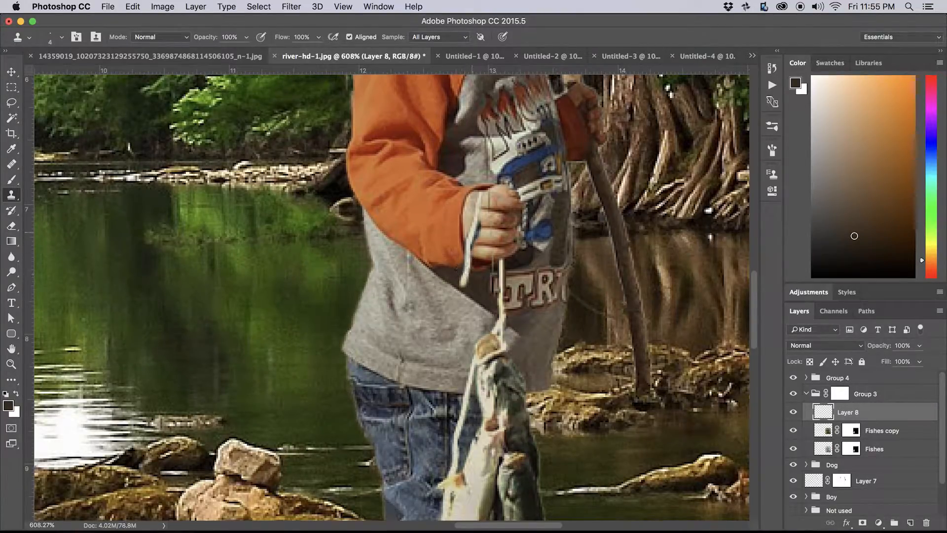
drag(474, 218, 488, 191)
Trim the cloned string end with a small Eraser at 70% opacity.
key(x)
key(e)
key(bracketleft)
key(bracketleft)
key(bracketleft)
key(bracketleft)
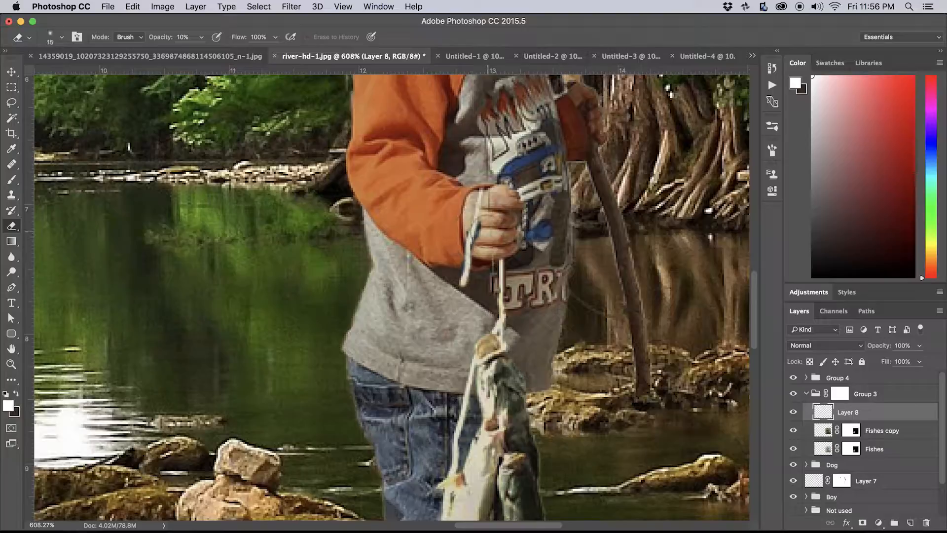
key(bracketleft)
key(7)
Paint the bluish part of the cloned string white with a 2 px brush and shade it in dark brown at 30% opacity.
key(b)
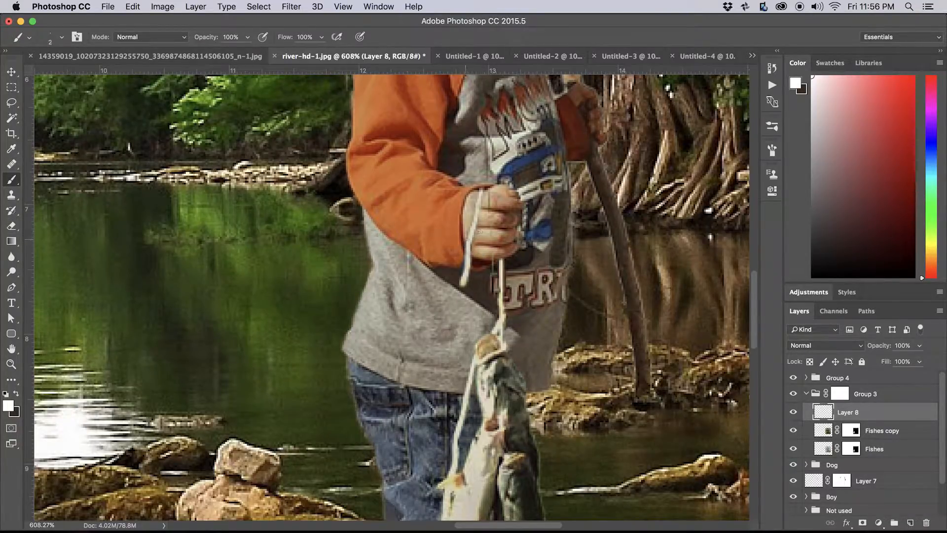
key(x)
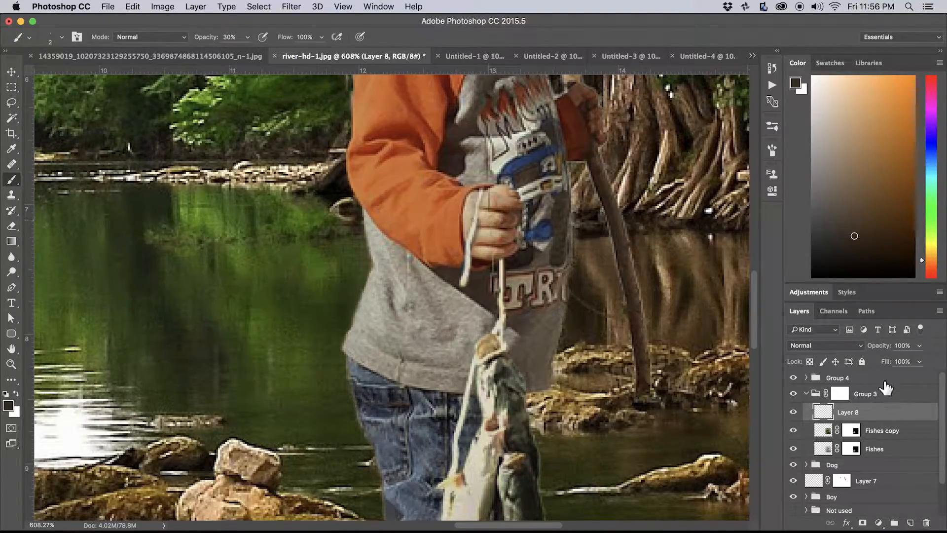
Paint white at 30% opacity on Group 3's mask along the upper part of the string over the boy's fist.
click(840, 394)
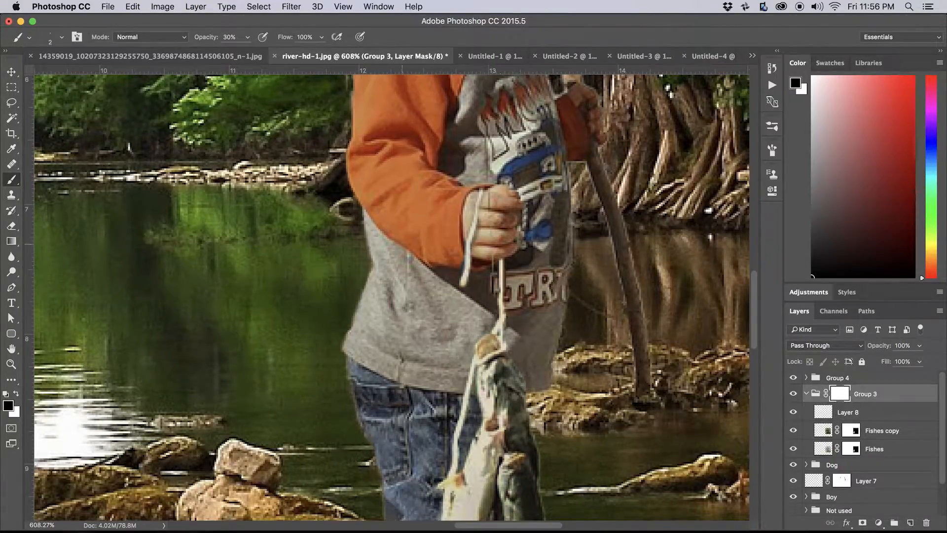
key(x)
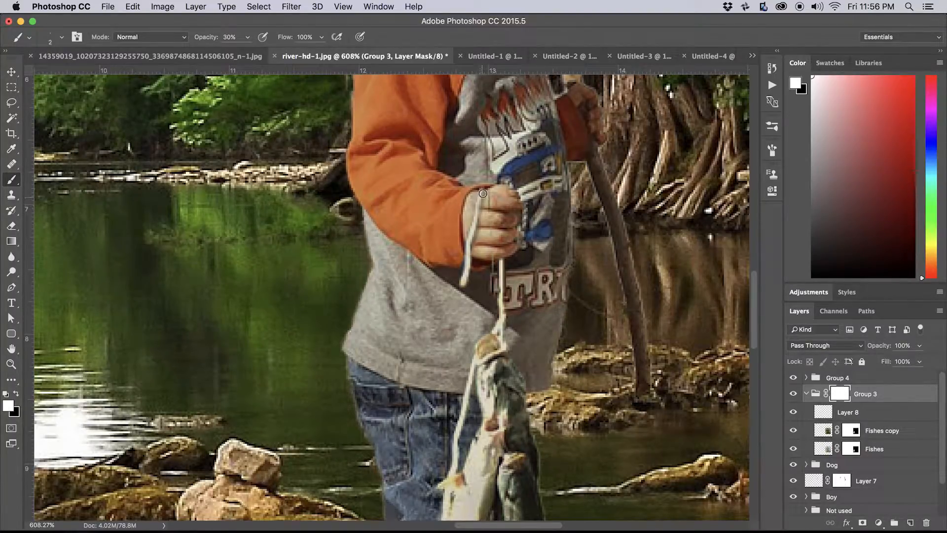
drag(484, 190, 477, 220)
scroll(467, 239, down, 10)
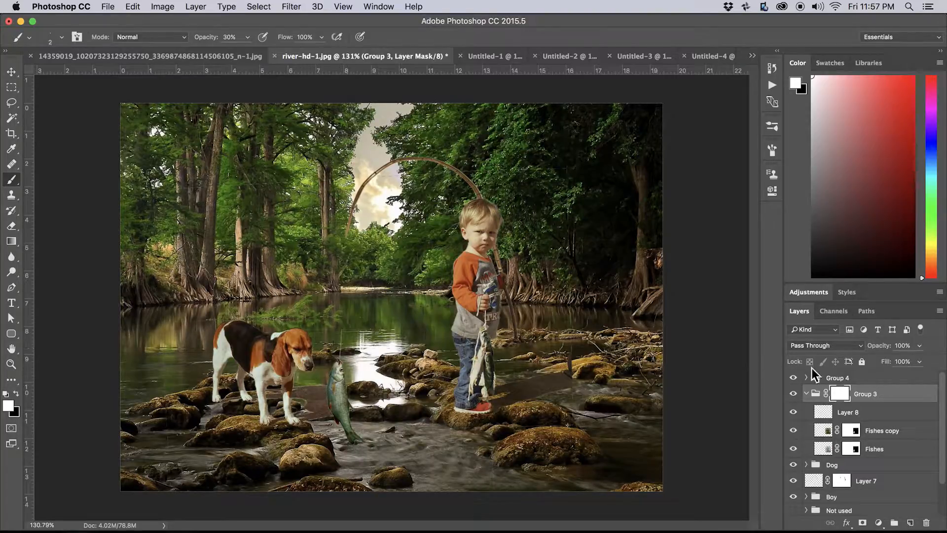
Move the Group 4 fish slightly so that its line hangs beneath the tip of the fishing rod.
click(820, 378)
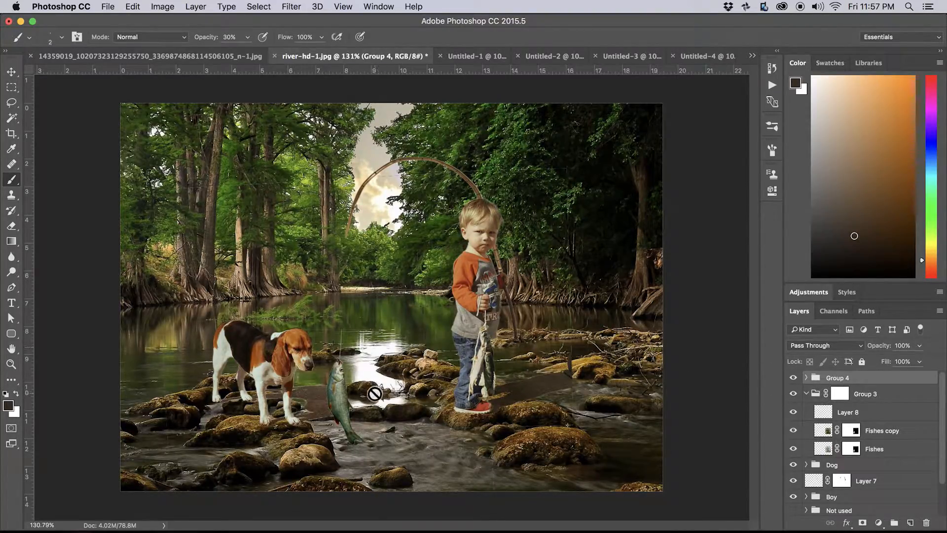
key(super+space)
mouse_move(356, 389)
mouse_down()
mouse_move(408, 374)
mouse_move(487, 446)
mouse_up()
key(space)
key(super+space)
drag(436, 405, 413, 406)
key(x)
key(v)
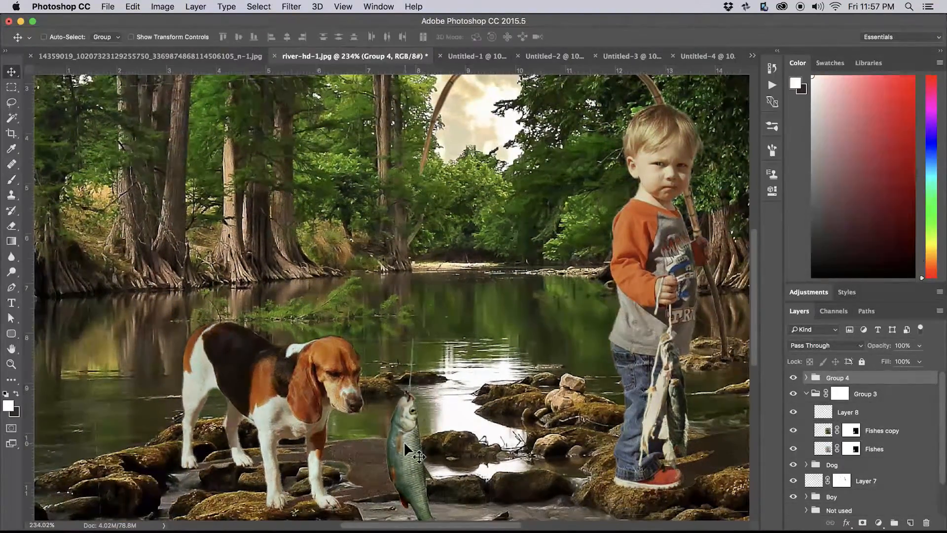
mouse_move(409, 442)
mouse_down()
mouse_move(422, 443)
mouse_move(413, 442)
mouse_up()
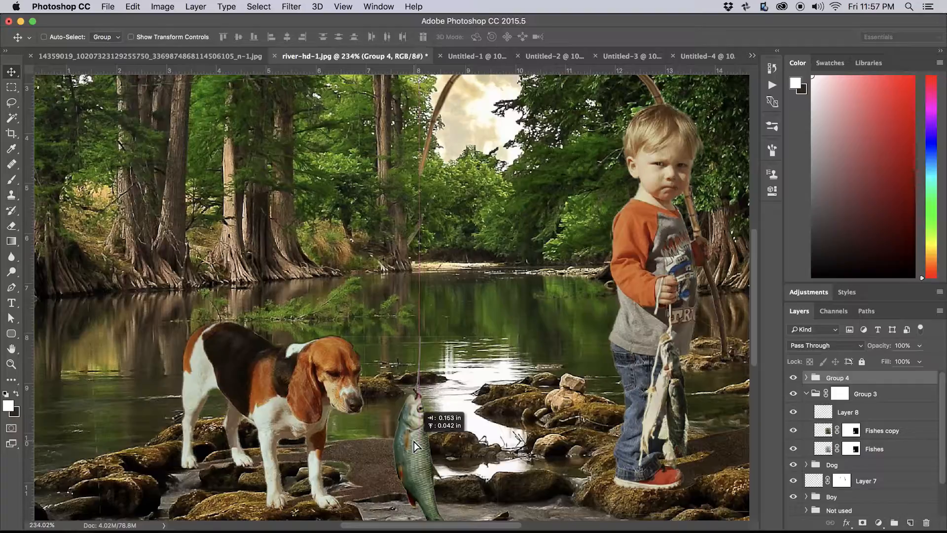
drag(414, 442, 426, 451)
drag(462, 400, 495, 348)
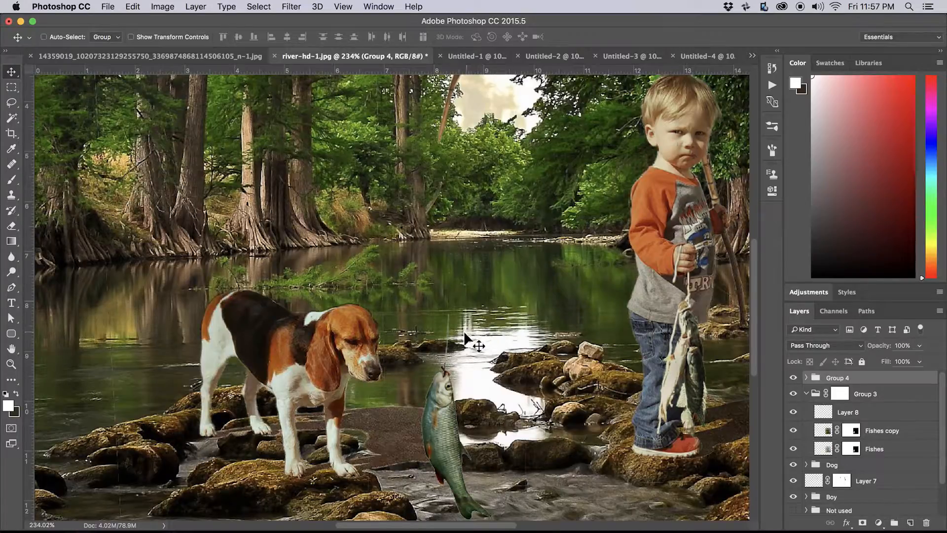
Sample the beige-grey colour of the fish string just below the boy's fist for the Brush.
key(z)
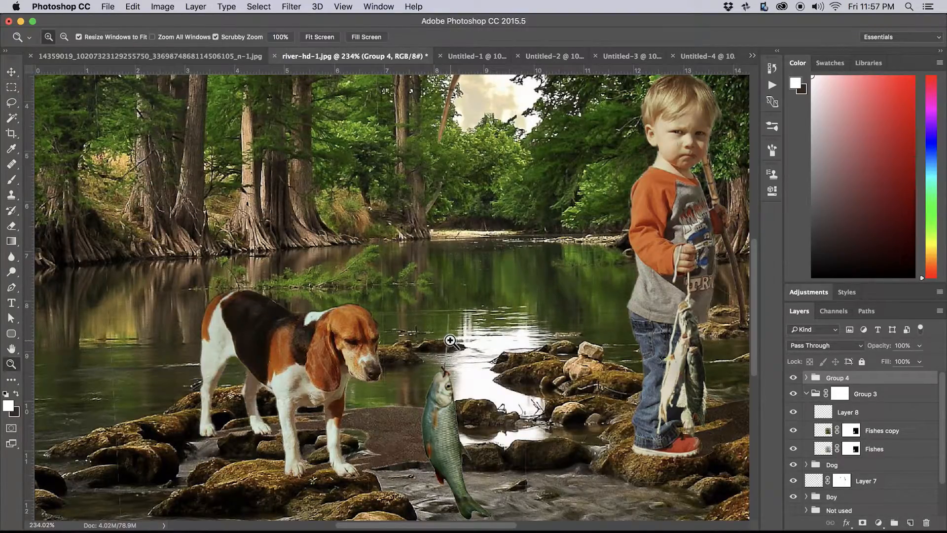
key(v)
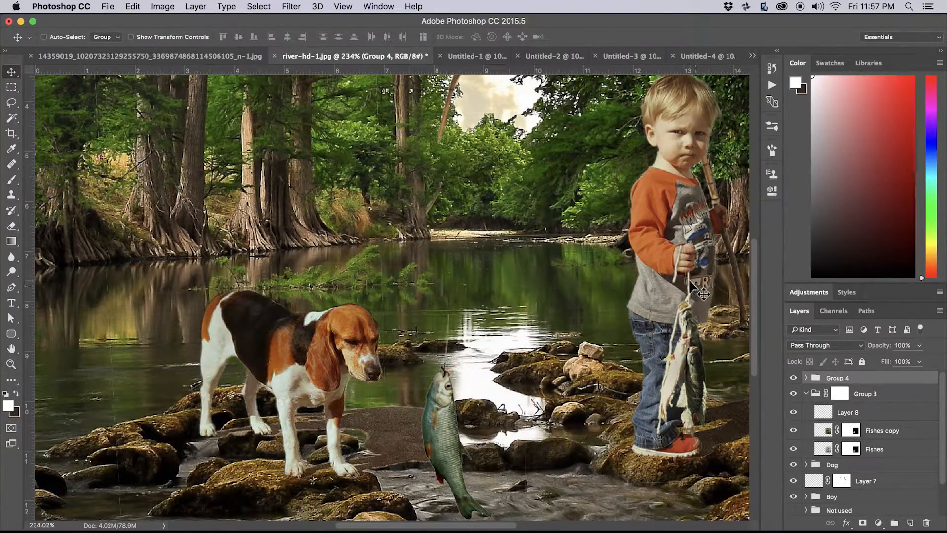
key(b)
scroll(691, 291, up, 5)
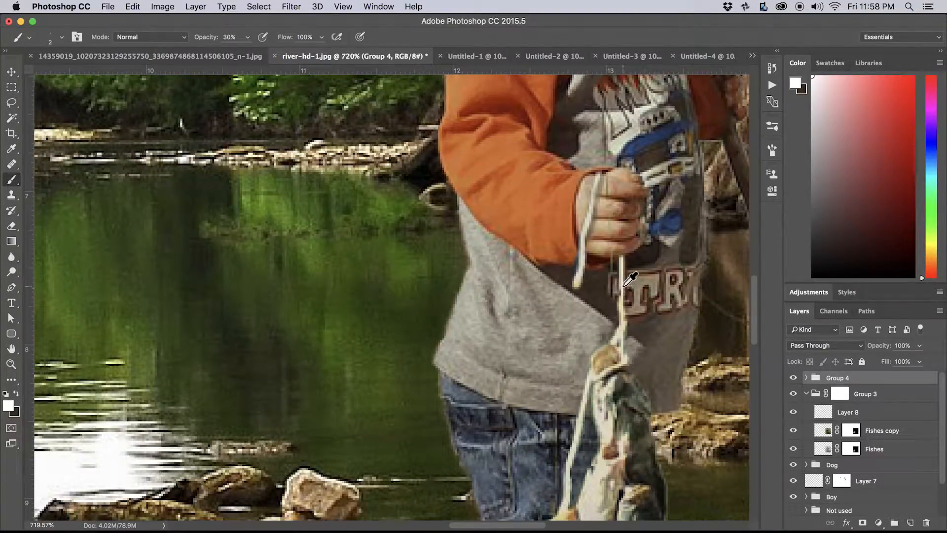
alt+click(623, 283)
alt+click(620, 266)
Paint a straight fishing line on the Fish copy layer from the fish's hook up to the rod tip with a 3 px brush at 80% opacity.
key(space)
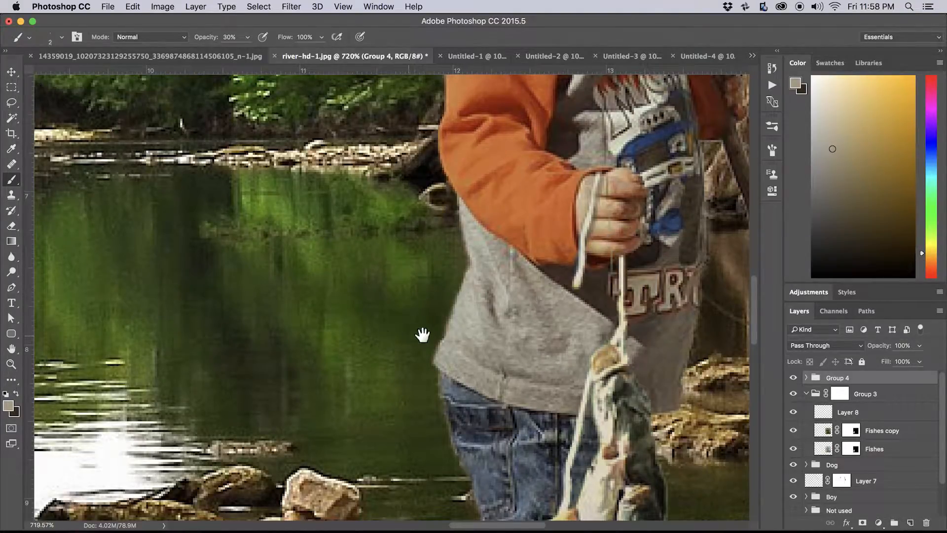
drag(412, 334, 734, 327)
drag(504, 366, 552, 253)
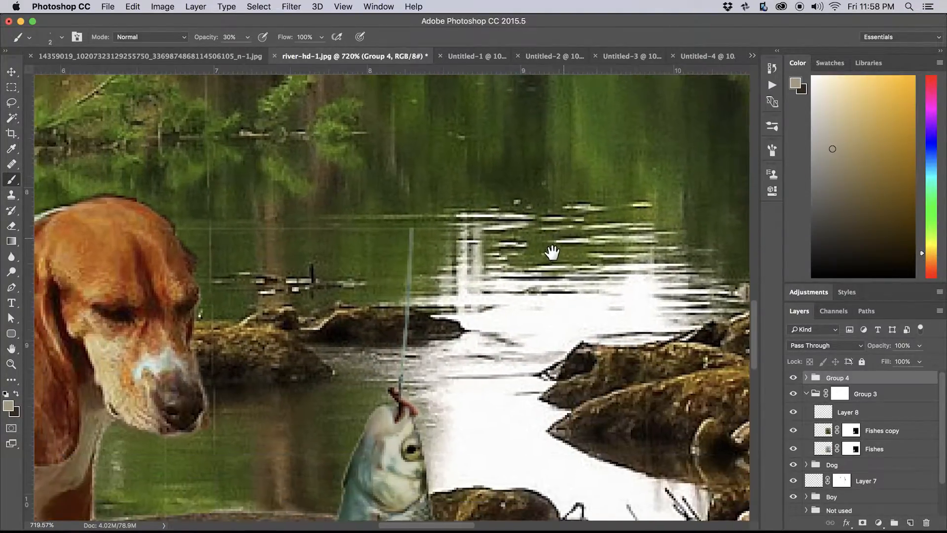
super+click(407, 372)
key(z)
mouse_move(419, 366)
mouse_down()
mouse_move(402, 376)
mouse_move(372, 365)
mouse_up()
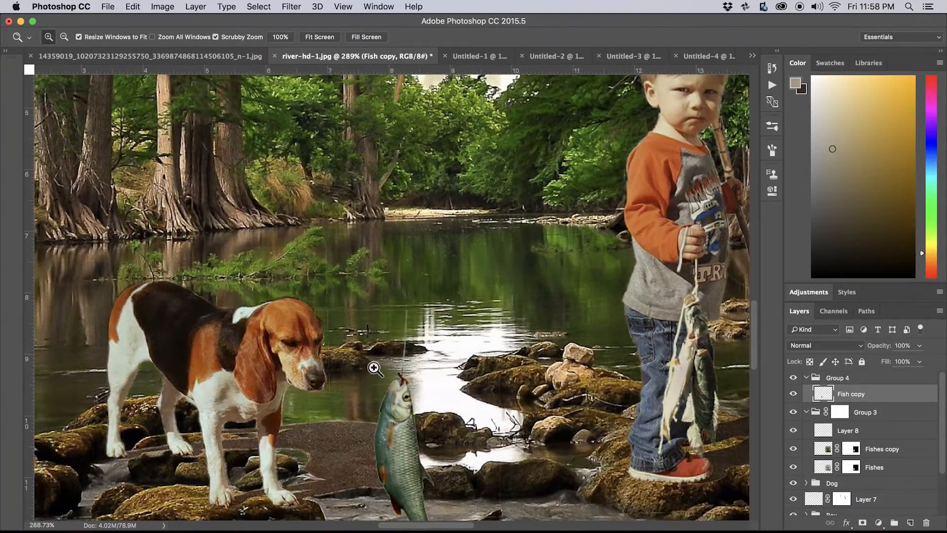
key(b)
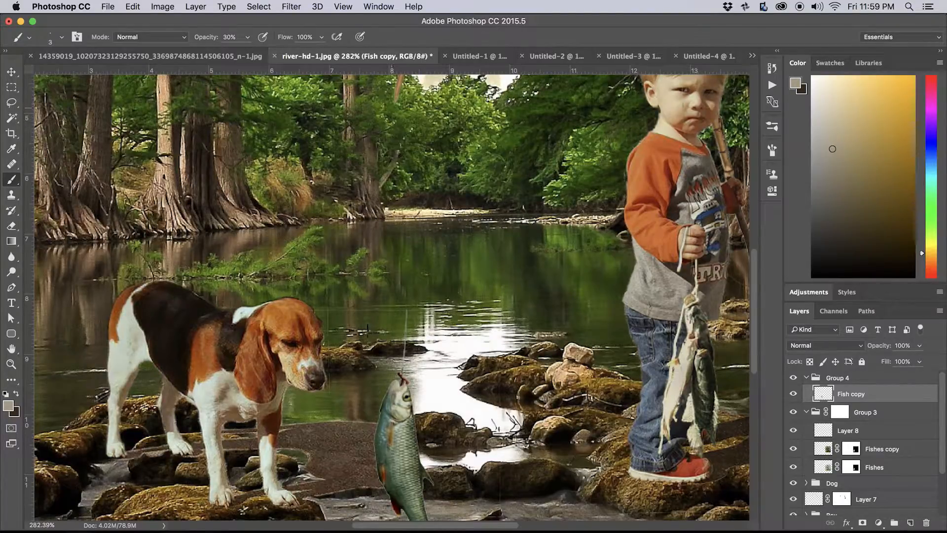
shift+click(394, 104)
shift+click(394, 103)
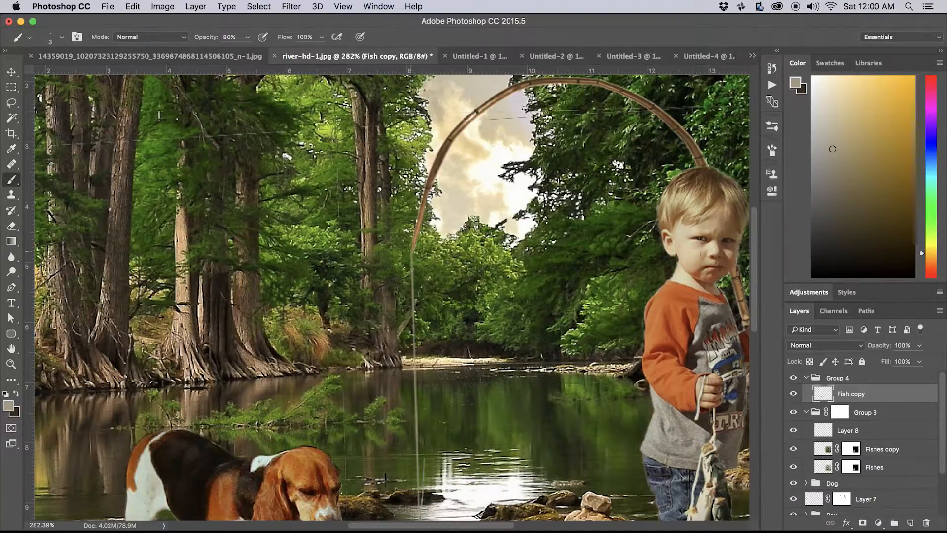
Paint a small knot where the fishing line meets the rod tip with a 2 px brush at 80% opacity.
key(ctrl+space)
drag(412, 249, 457, 247)
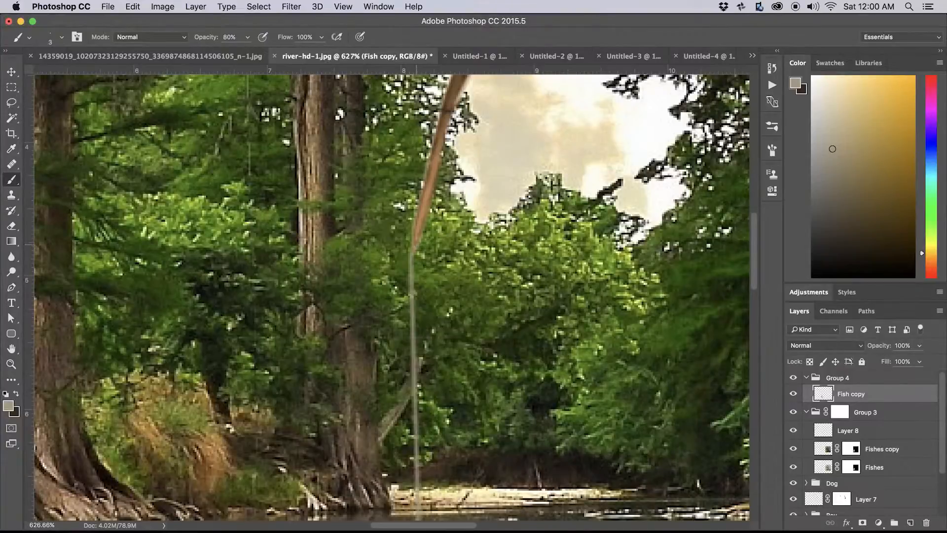
drag(419, 241, 419, 237)
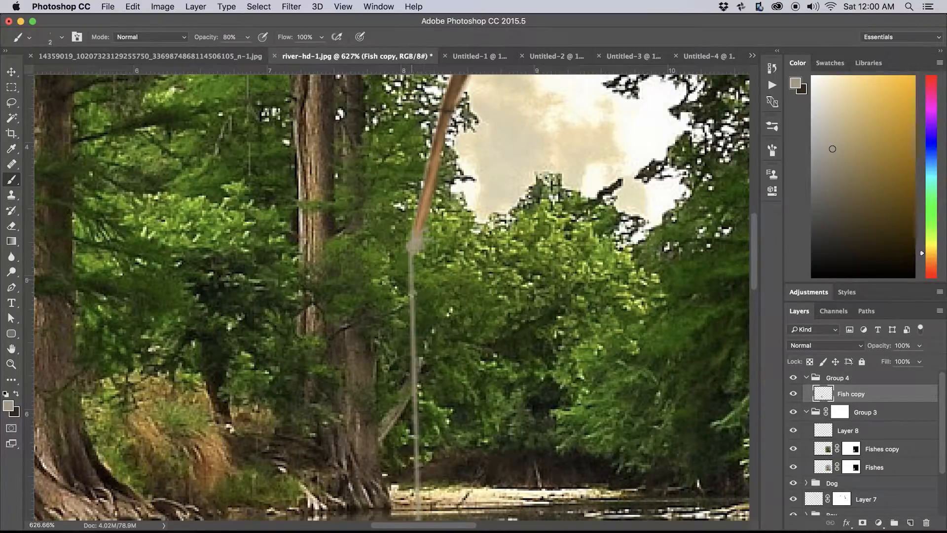
Add a layer mask to Fish copy and paint black along the lower fishing line with a 7 px brush at 80% opacity.
key(ctrl+0)
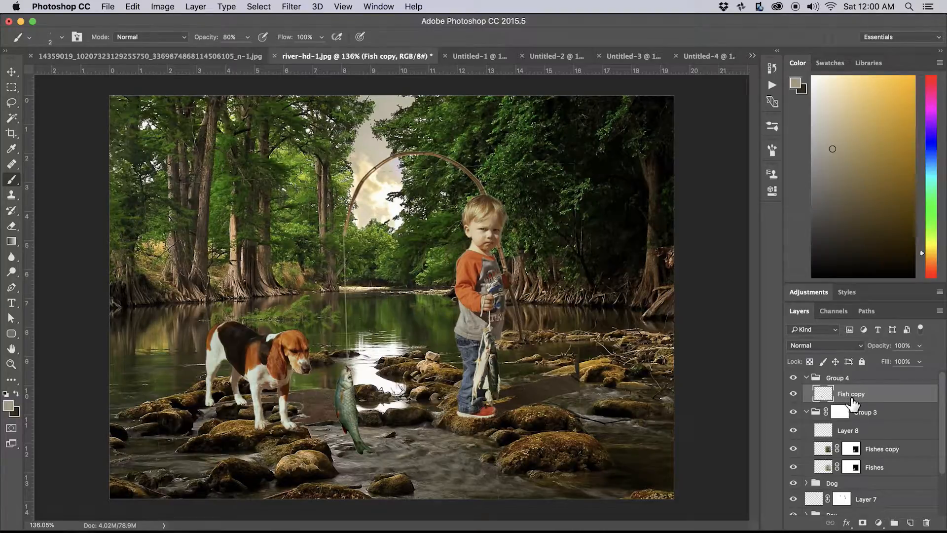
click(863, 523)
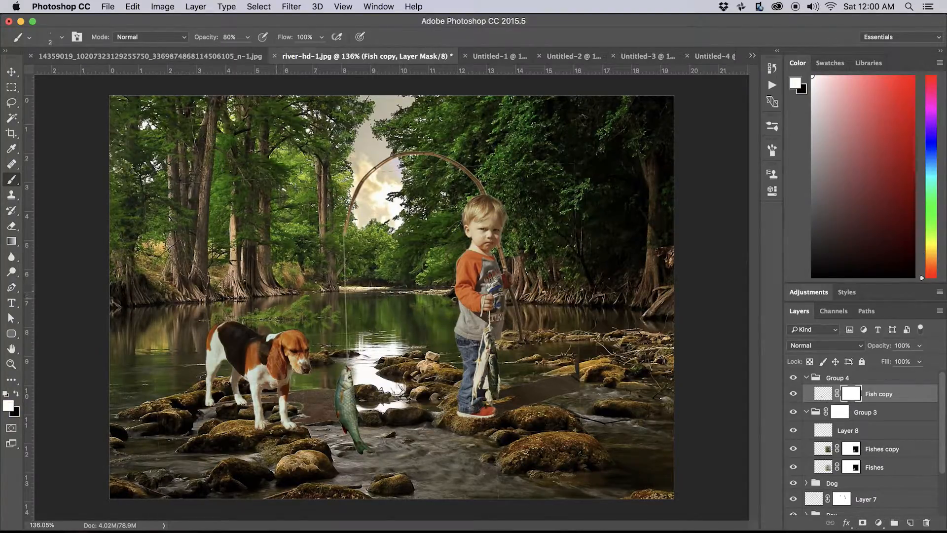
key(x)
key(x)
drag(347, 354, 396, 320)
key(x)
key(bracketright)
key(bracketright)
key(bracketright)
key(bracketright)
key(bracketright)
drag(367, 280, 365, 384)
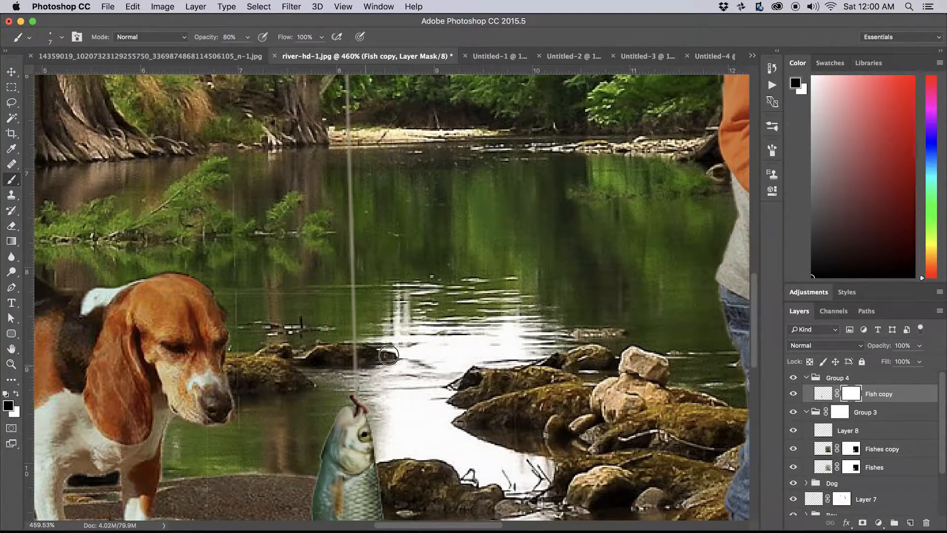
scroll(354, 252, down, 8)
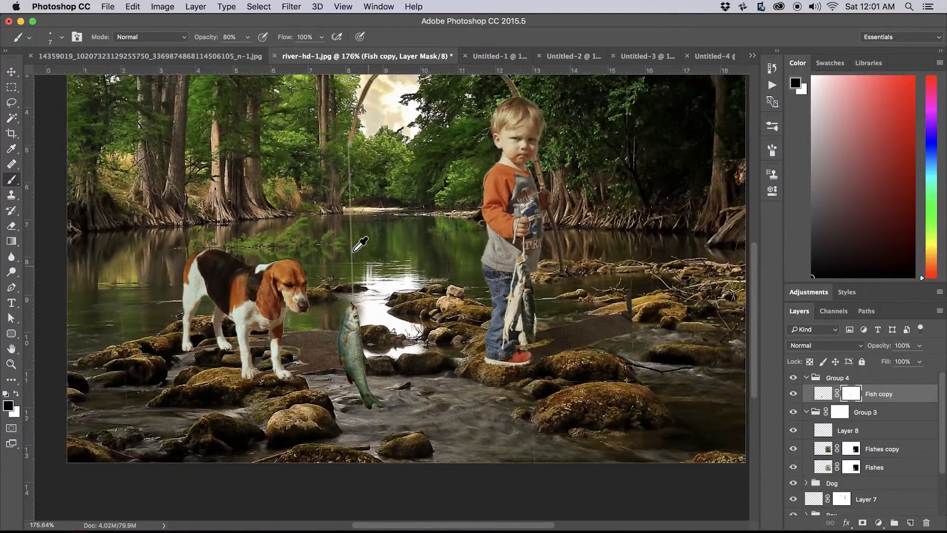
Paint black at 80% opacity on the Fish copy mask along both edges of the hanging fish to soften its outline.
scroll(360, 243, up, 8)
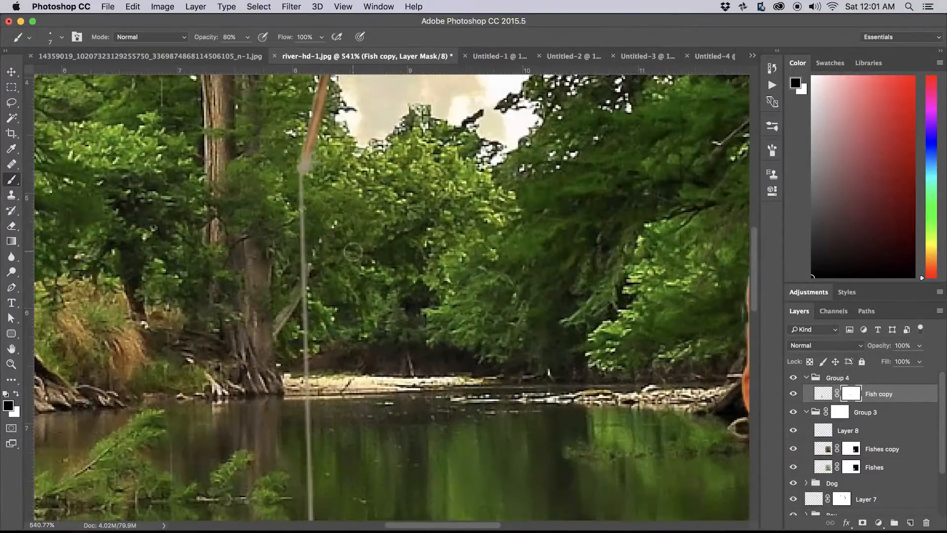
drag(355, 442, 463, 136)
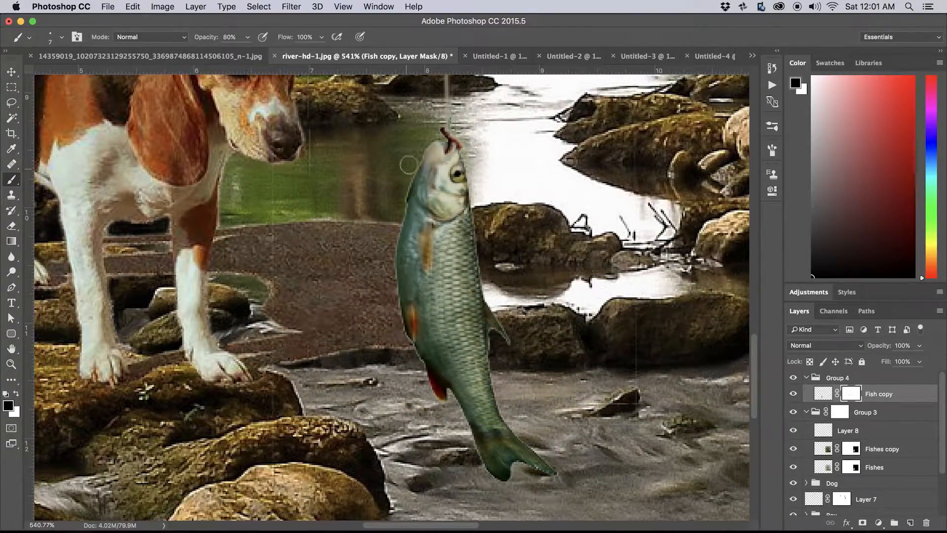
mouse_move(413, 164)
mouse_down()
mouse_move(392, 249)
mouse_move(401, 328)
mouse_move(389, 266)
mouse_up()
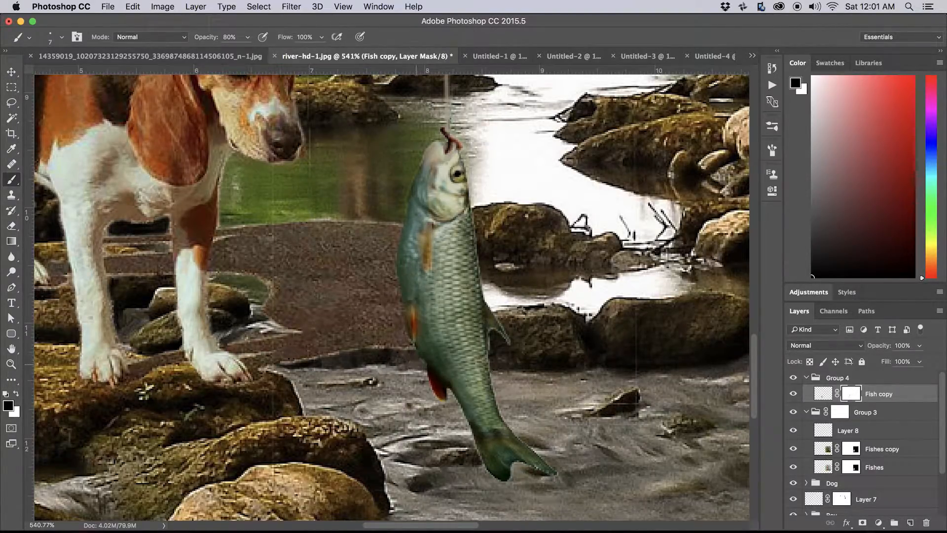
mouse_move(438, 408)
mouse_down()
mouse_move(555, 478)
mouse_move(495, 335)
mouse_move(467, 162)
mouse_up()
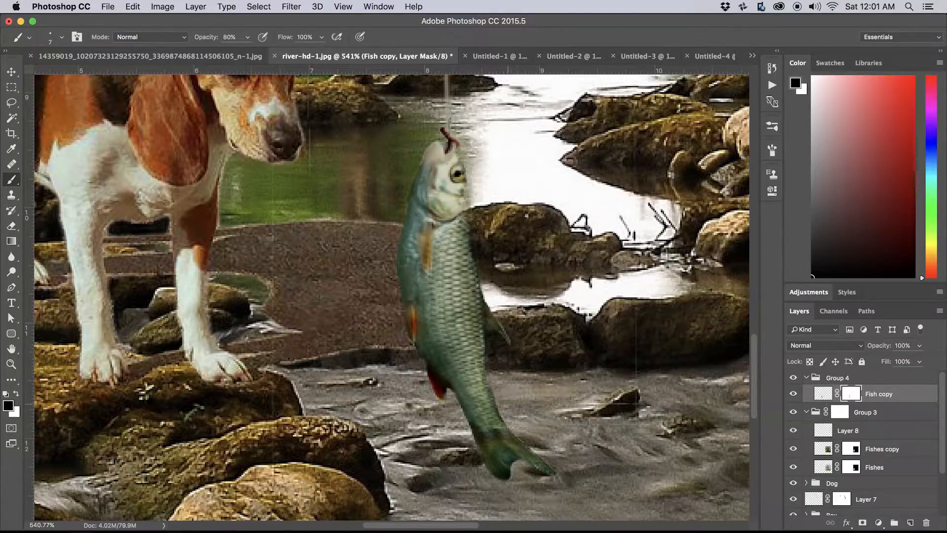
key(super+0)
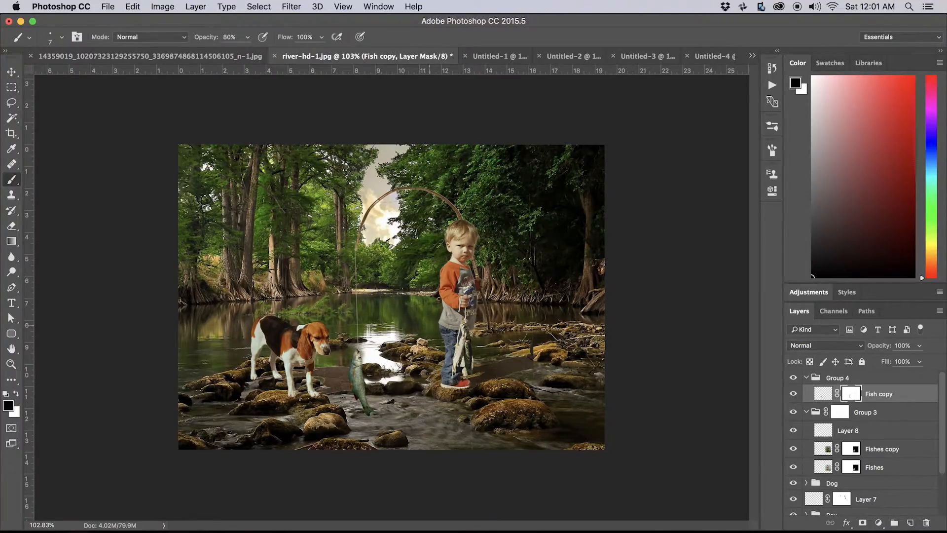
Add a Curves adjustment layer in Group 3 and pull the RGB curve's midpoint down to darken the midtones.
key(super+equal)
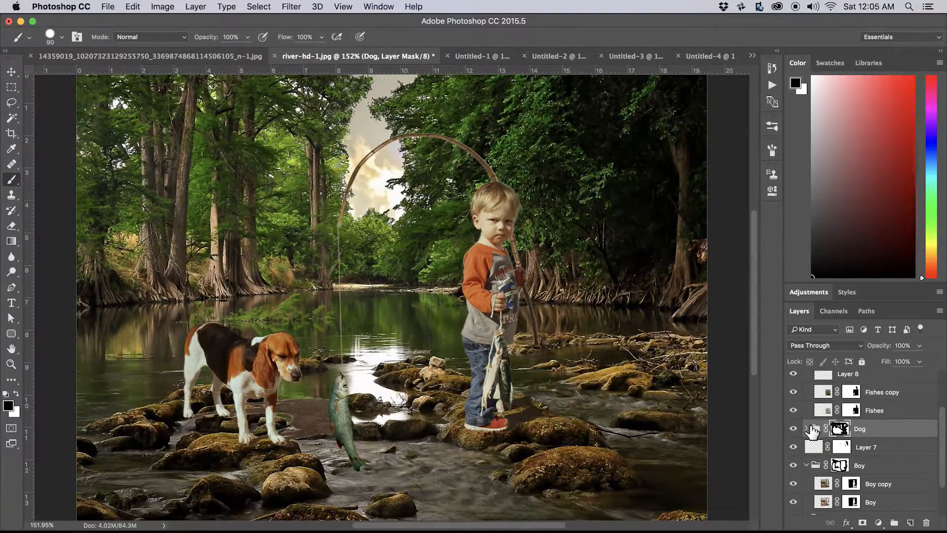
scroll(868, 414, up, 3)
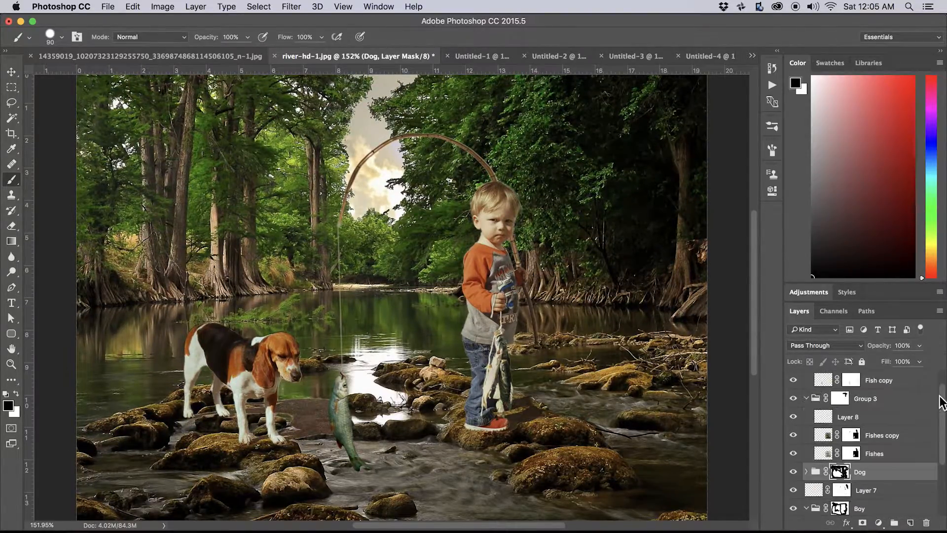
click(878, 404)
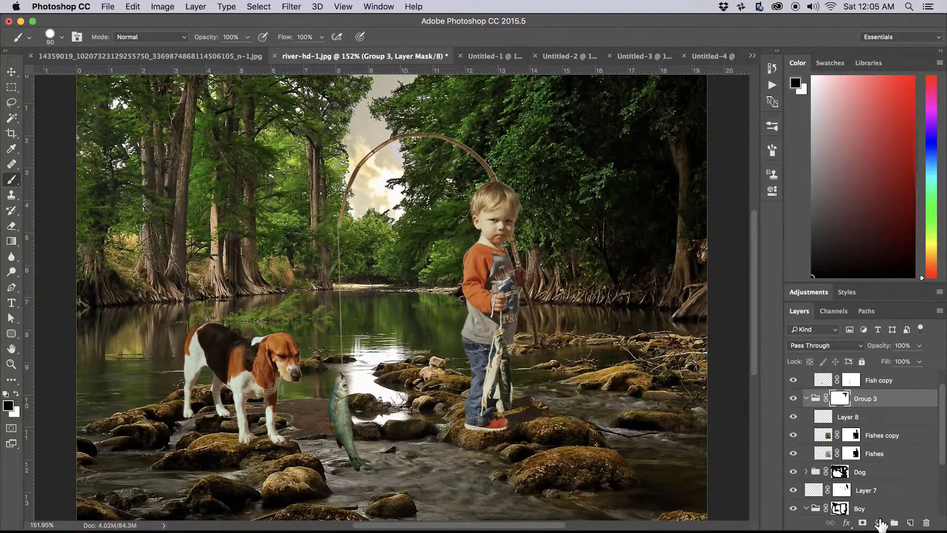
click(879, 523)
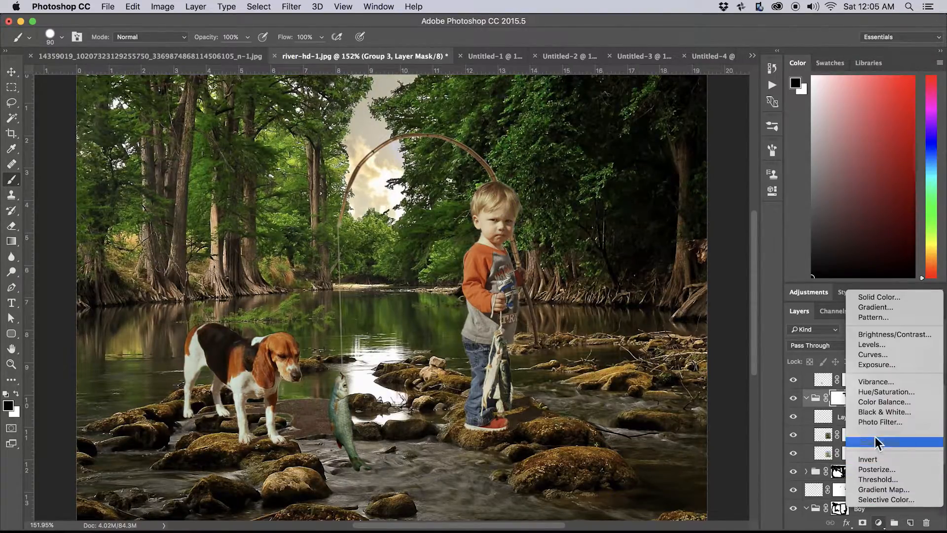
click(897, 354)
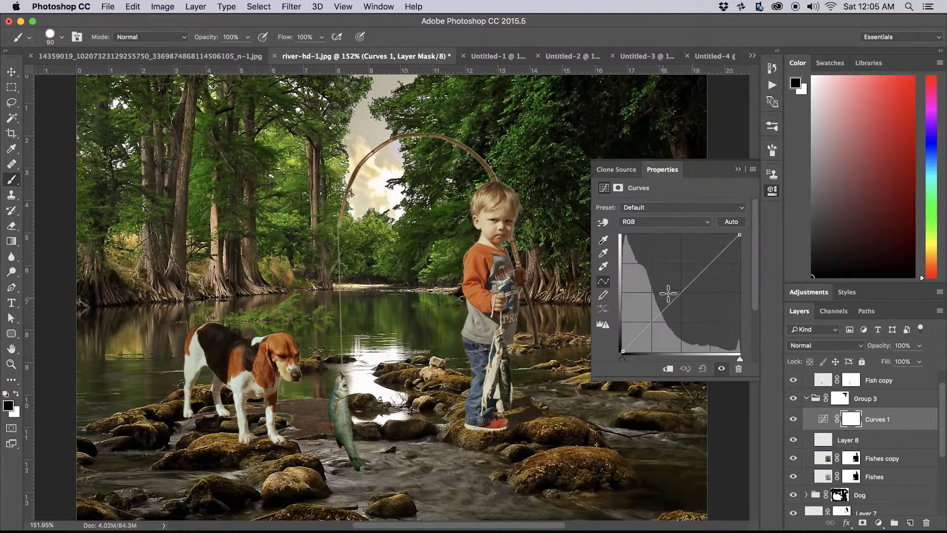
drag(681, 292, 681, 295)
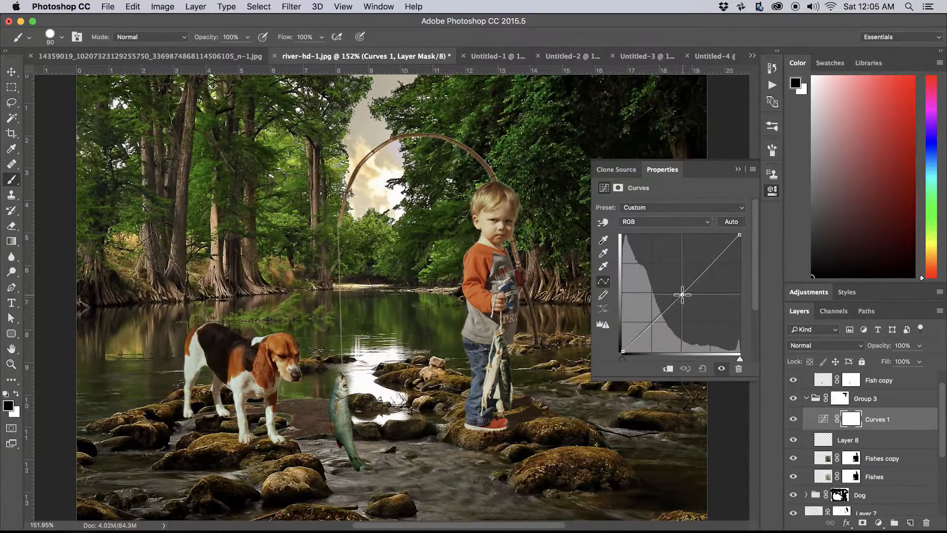
Place the Curves 1 layer directly above Group 3 and clip it to that group.
click(668, 369)
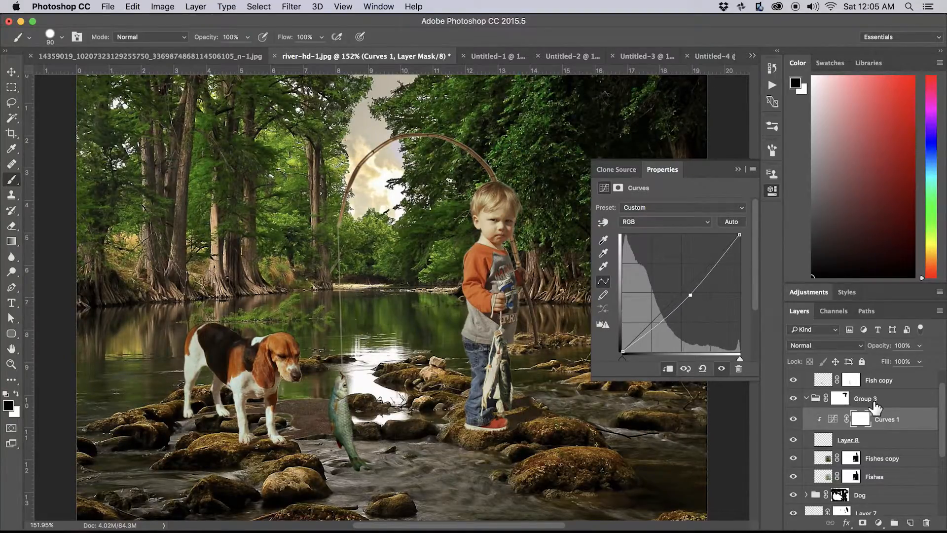
drag(896, 419, 886, 391)
click(668, 369)
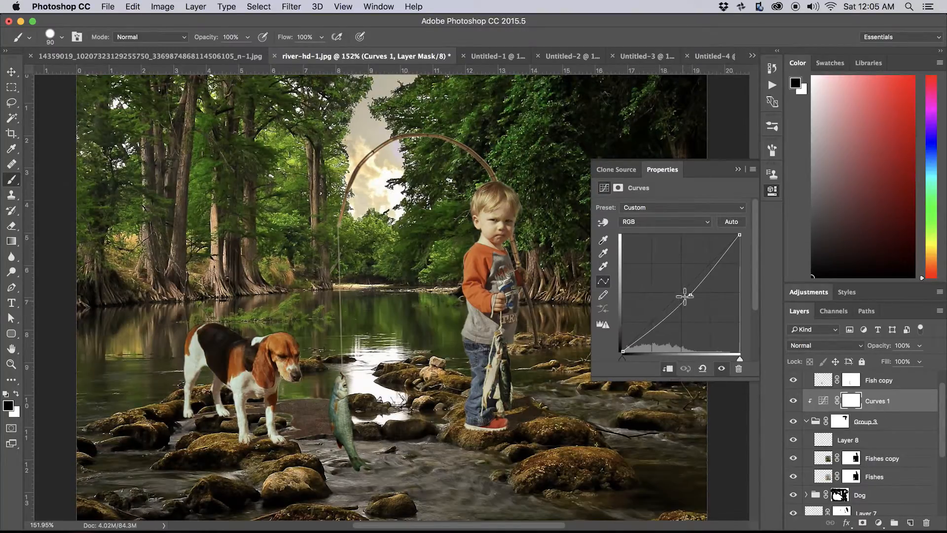
Ease the Curves 1 midpoint back toward the diagonal and lower its white point slightly to dim the highlights.
mouse_move(690, 299)
mouse_down()
mouse_move(698, 317)
mouse_move(686, 292)
mouse_up()
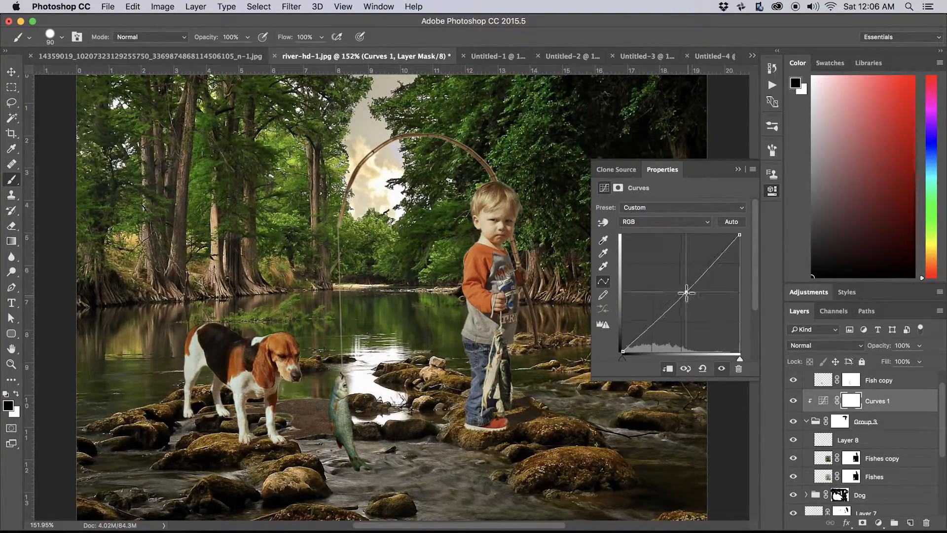
click(739, 235)
mouse_move(738, 236)
mouse_down()
mouse_move(740, 276)
mouse_move(744, 239)
mouse_up()
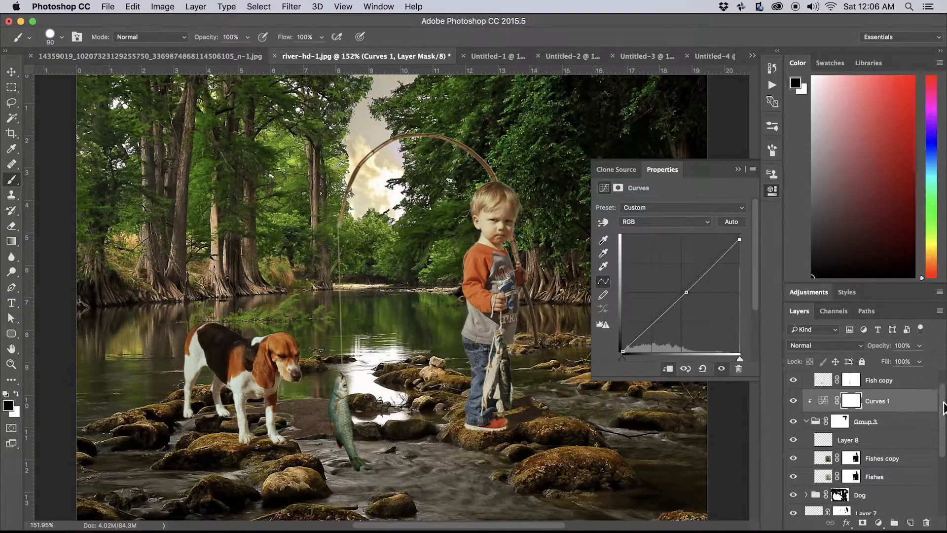
Add a Curves adjustment layer clipped to the Dog group and pull its RGB midpoint slightly down to darken the dog.
scroll(903, 399, down, 3)
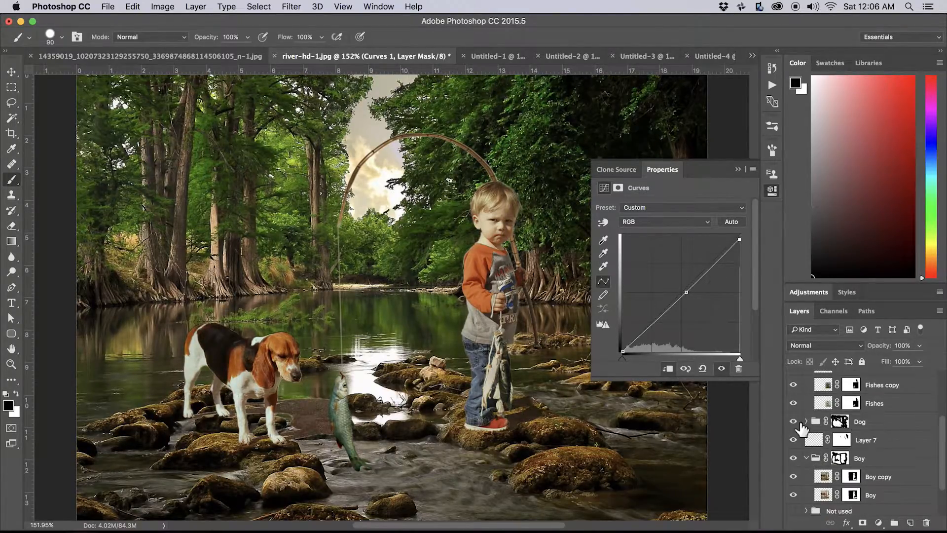
click(807, 423)
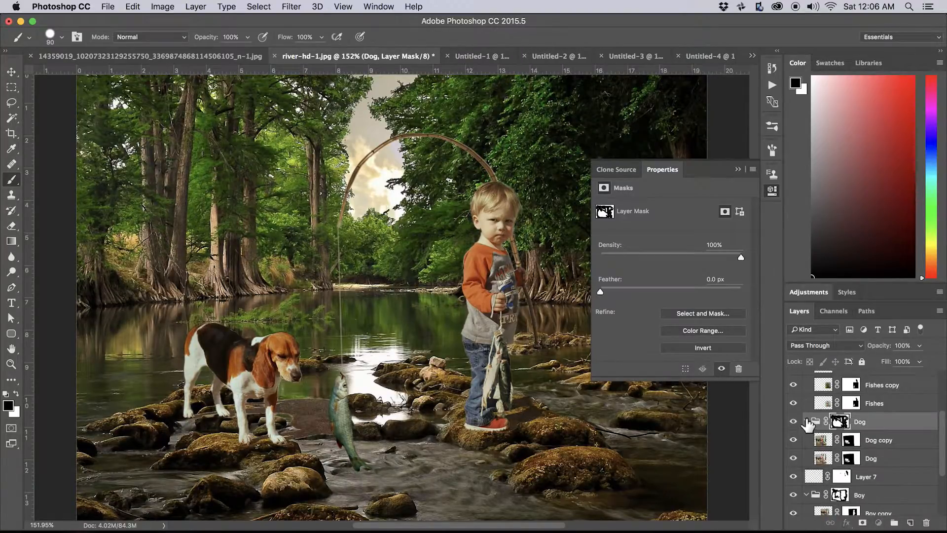
click(808, 423)
click(879, 522)
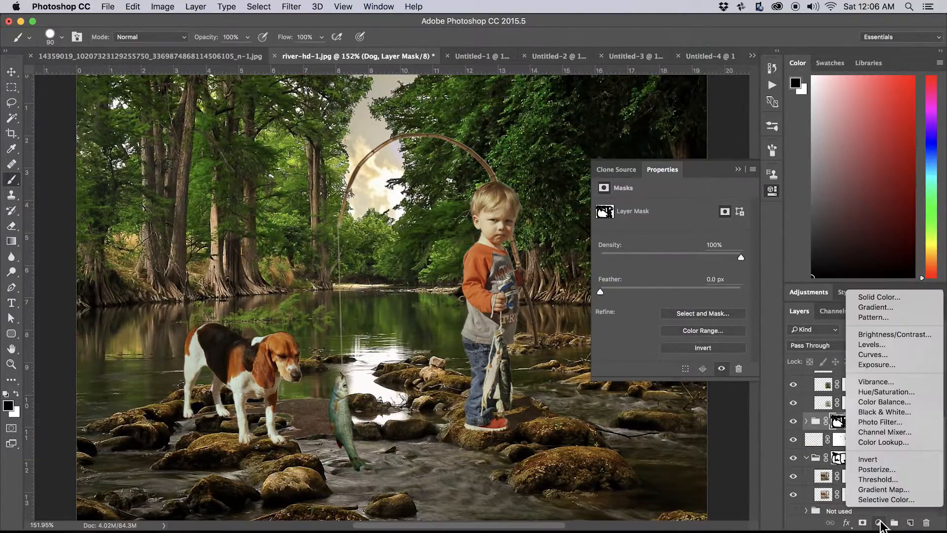
click(883, 354)
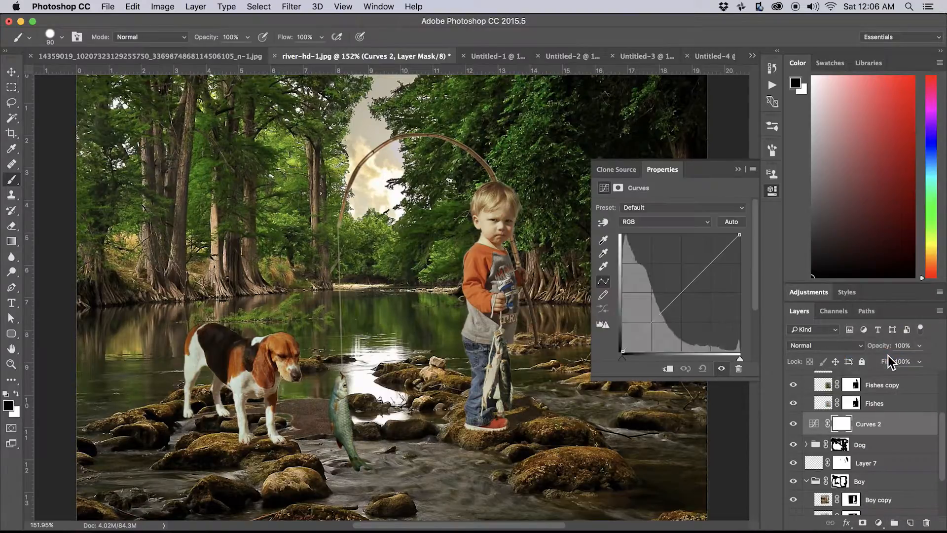
click(668, 370)
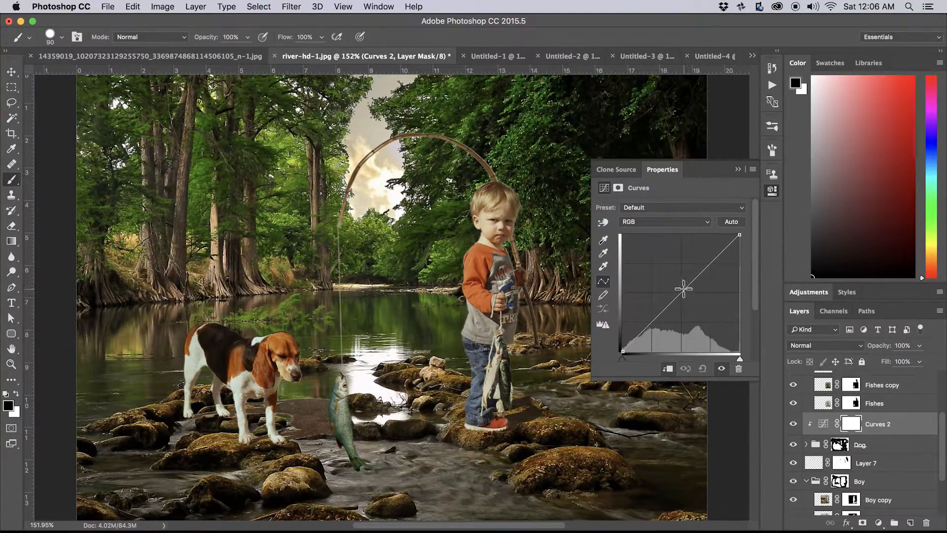
mouse_move(683, 289)
mouse_down()
mouse_move(686, 308)
mouse_move(687, 295)
mouse_up()
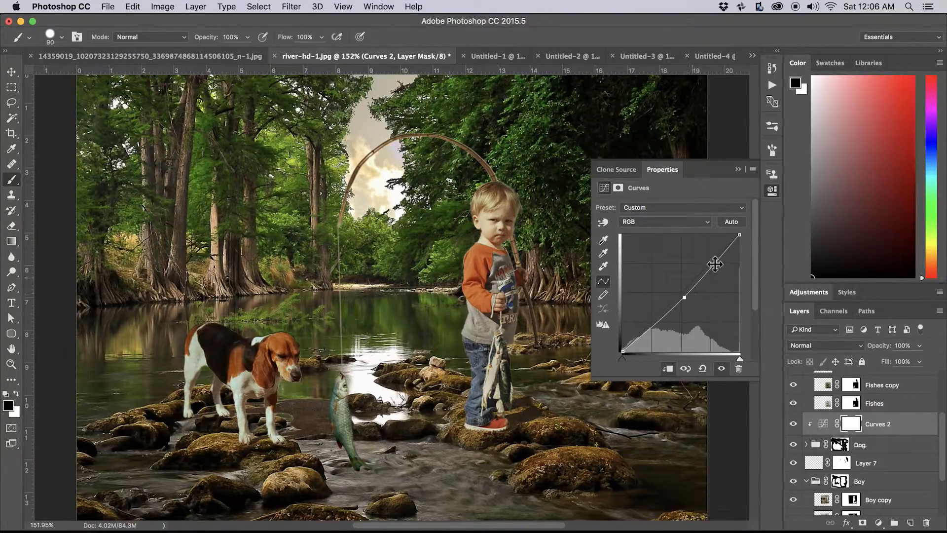
click(739, 170)
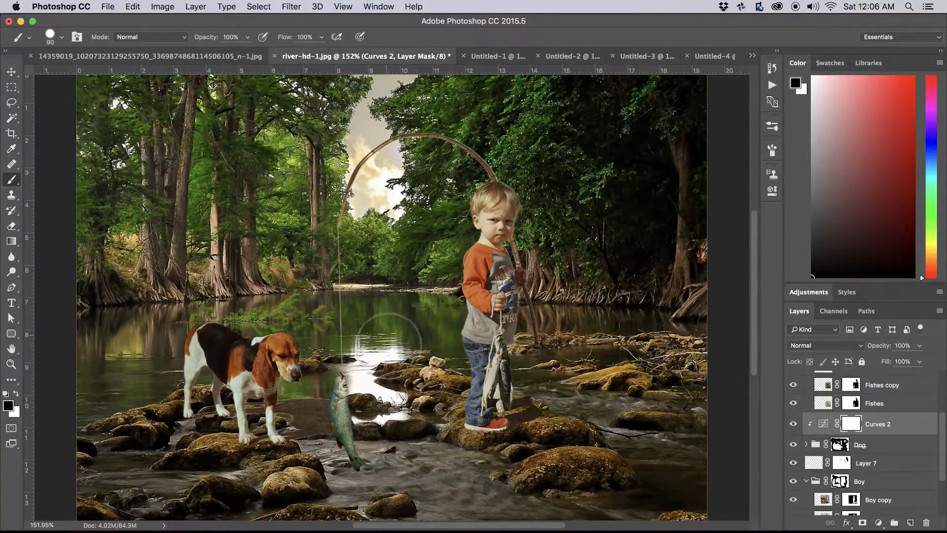
Select the Dog group's layer mask and reduce the brush size to 10 px.
click(846, 445)
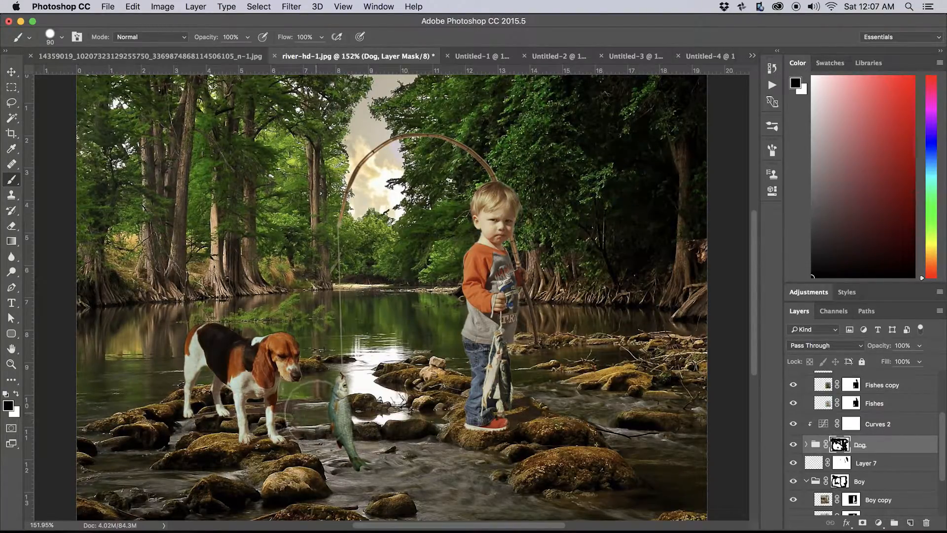
key(bracketleft)
key(bracketleft)
key(bracketleft)
key(bracketleft)
key(bracketleft)
key(bracketleft)
scroll(283, 390, up, 5)
key(bracketleft)
key(bracketleft)
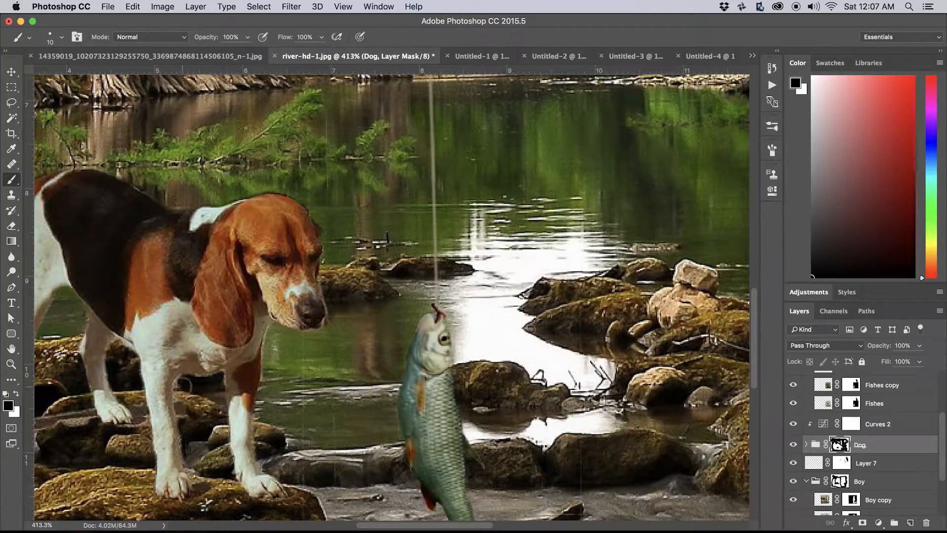
Extend the mossy rock beneath the dog's hind paws with the Clone Stamp on Background copy, temporarily hiding the Dog group.
scroll(141, 402, left, 3)
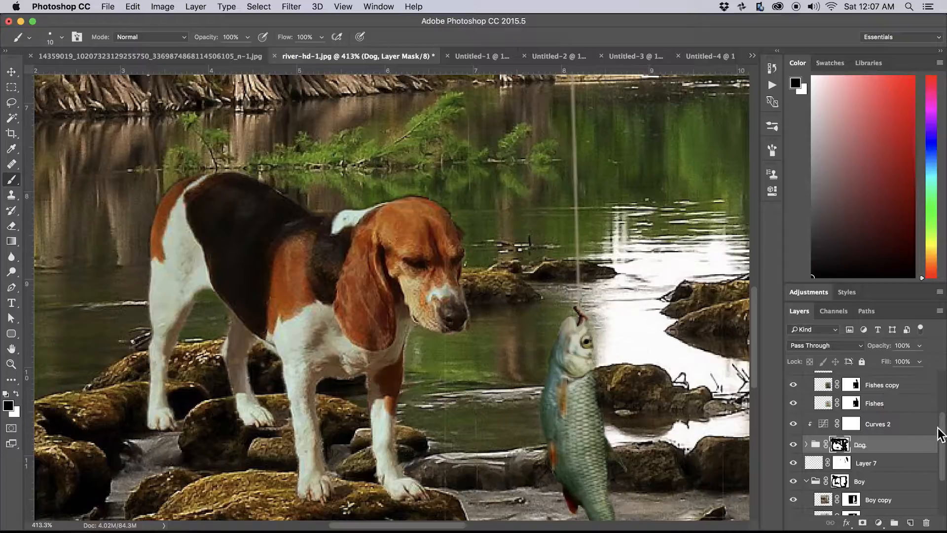
scroll(943, 435, down, 3)
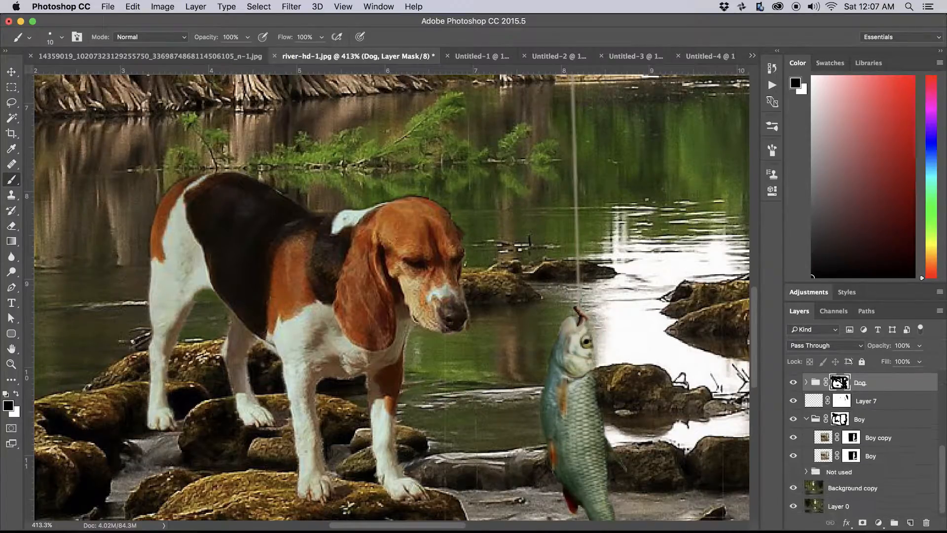
click(856, 489)
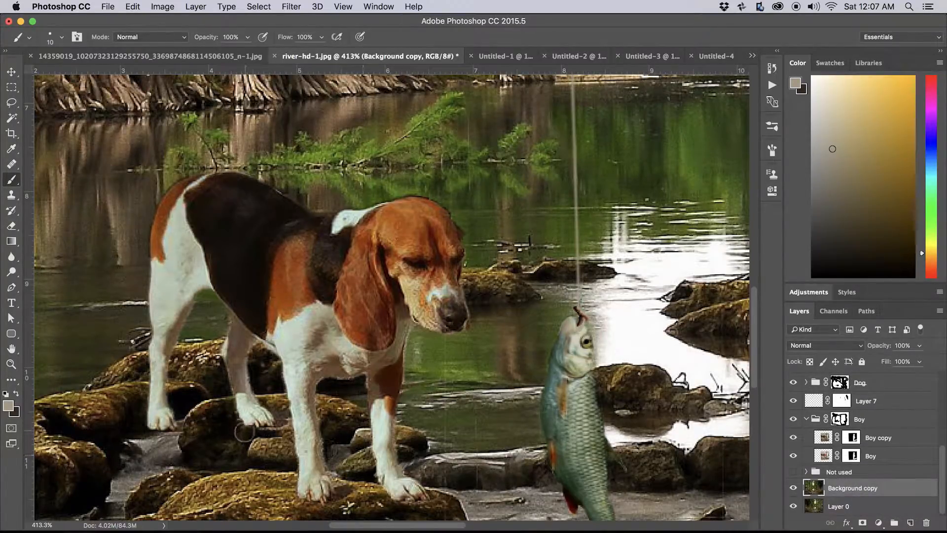
key(s)
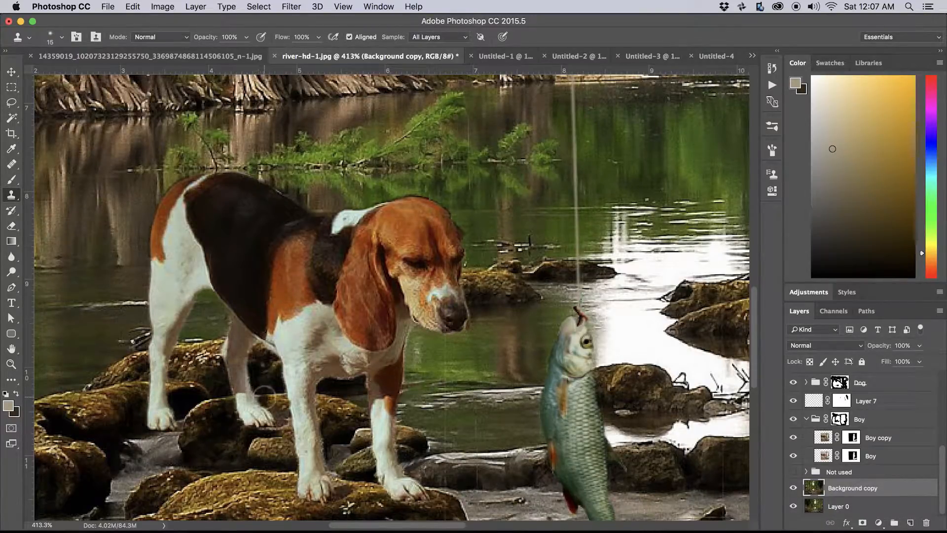
click(793, 382)
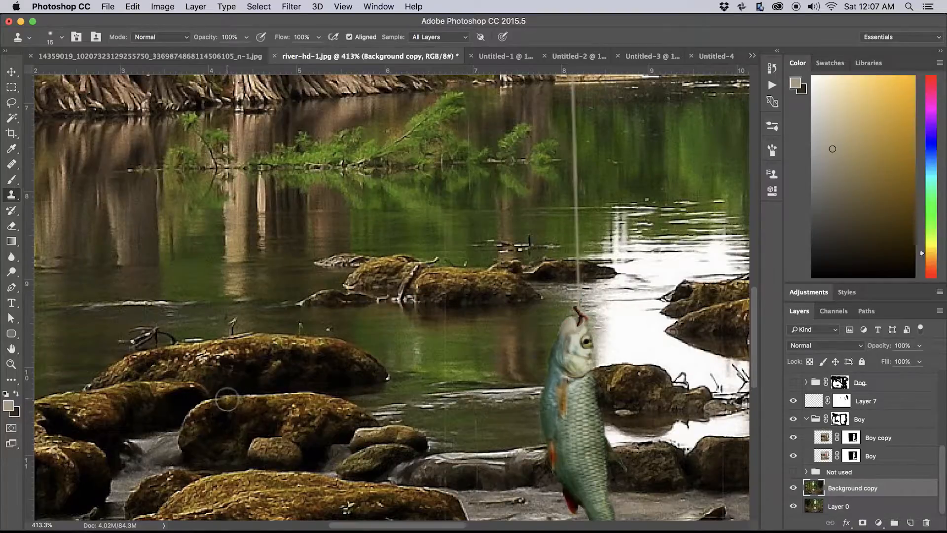
mouse_move(225, 402)
mouse_down()
mouse_move(145, 417)
mouse_move(185, 424)
mouse_move(166, 443)
mouse_move(180, 451)
mouse_move(147, 450)
mouse_move(148, 437)
mouse_move(164, 464)
mouse_move(154, 464)
mouse_move(177, 467)
mouse_move(198, 456)
mouse_move(181, 441)
mouse_move(224, 451)
mouse_move(210, 450)
mouse_move(226, 423)
mouse_move(205, 447)
mouse_move(241, 439)
mouse_up()
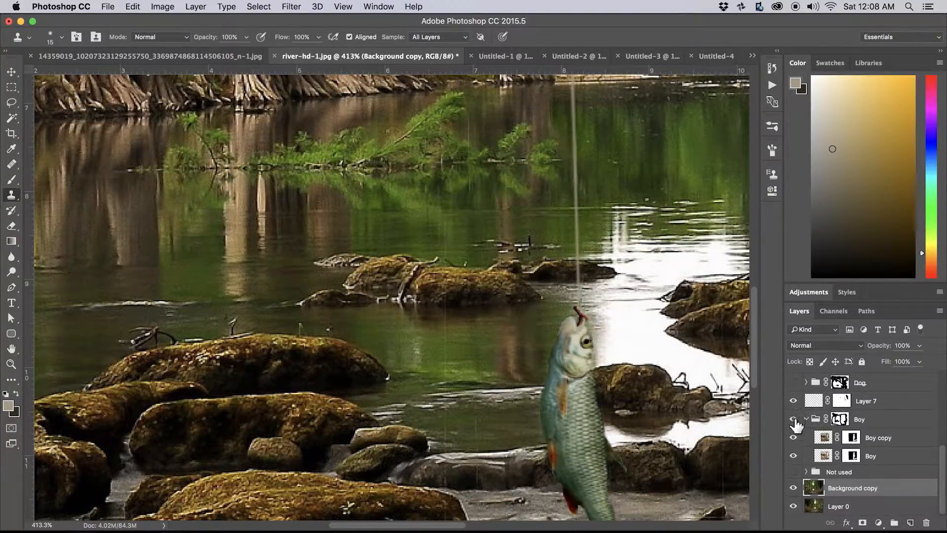
click(794, 382)
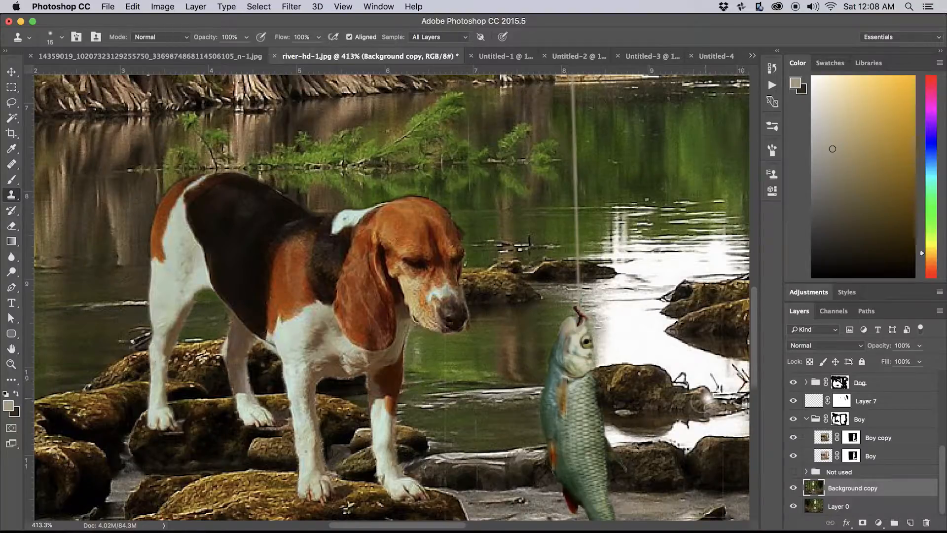
Paint low-opacity black, up to 30%, on the Boy group mask to blend away the dark patch behind the red shoe.
key(super+0)
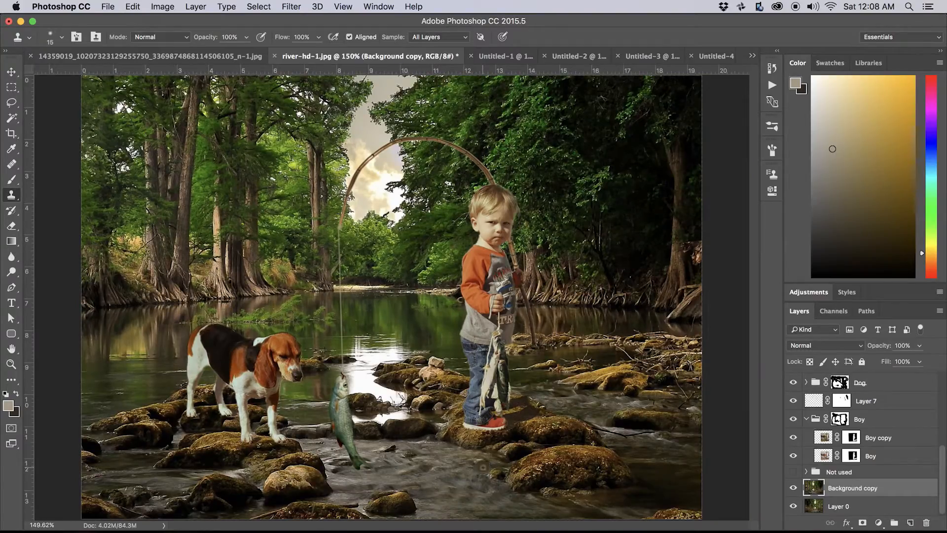
scroll(483, 467, up, 5)
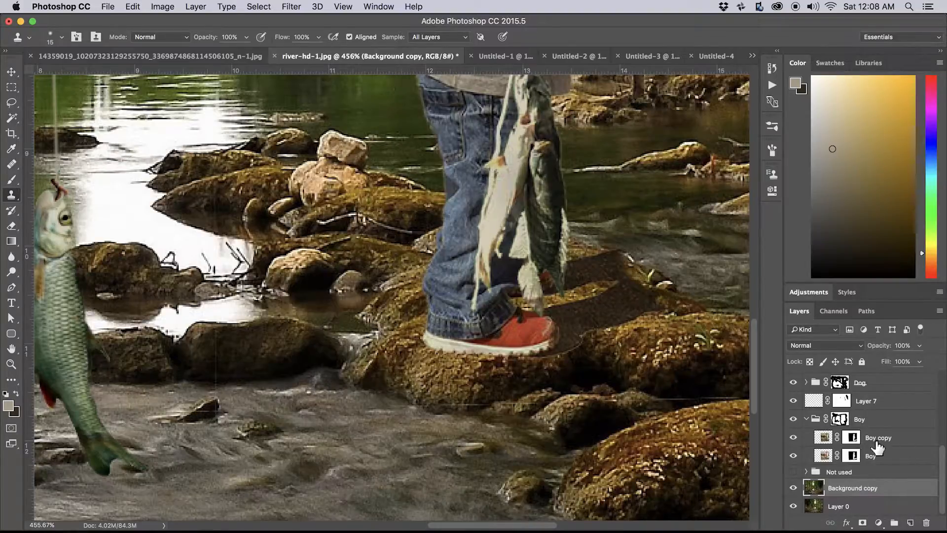
click(840, 419)
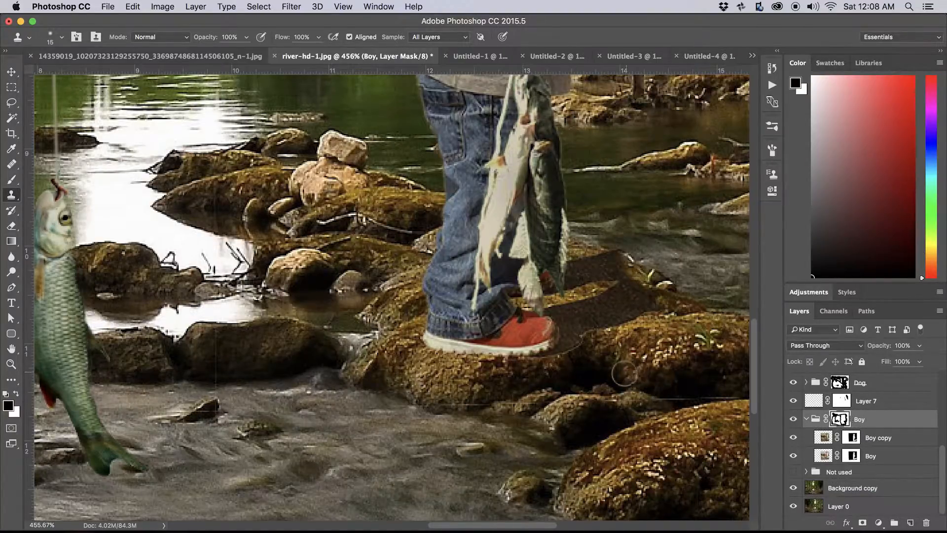
key(b)
mouse_move(643, 311)
mouse_down()
mouse_move(651, 311)
mouse_move(643, 303)
mouse_up()
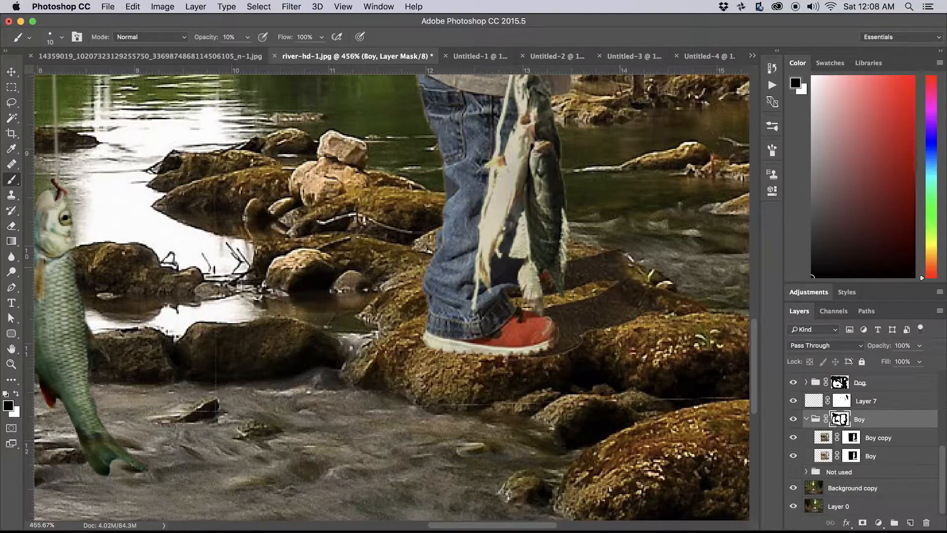
key(8)
mouse_move(608, 253)
mouse_down()
mouse_move(634, 259)
mouse_move(624, 277)
mouse_move(660, 287)
mouse_move(660, 317)
mouse_move(615, 311)
mouse_move(612, 301)
mouse_up()
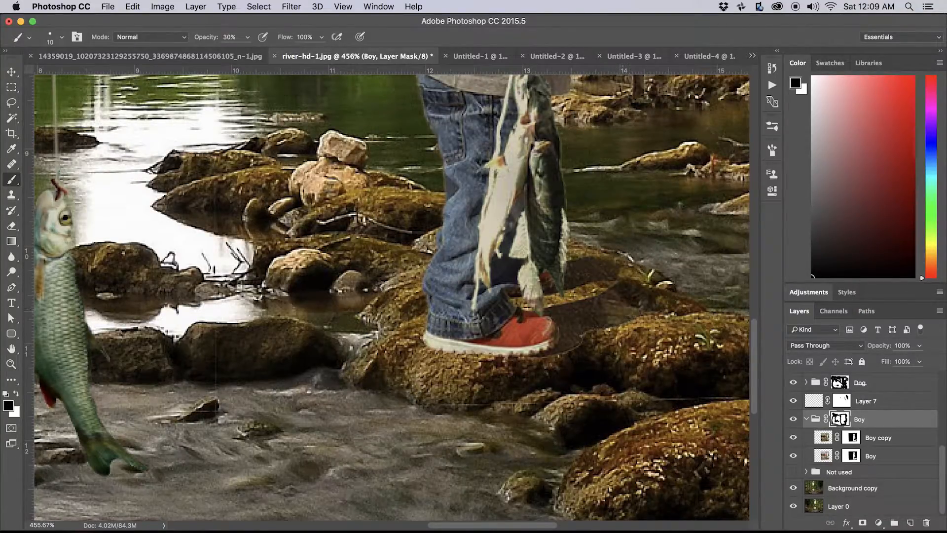
mouse_move(597, 253)
mouse_down()
mouse_move(582, 267)
mouse_move(575, 258)
mouse_up()
drag(594, 310, 568, 312)
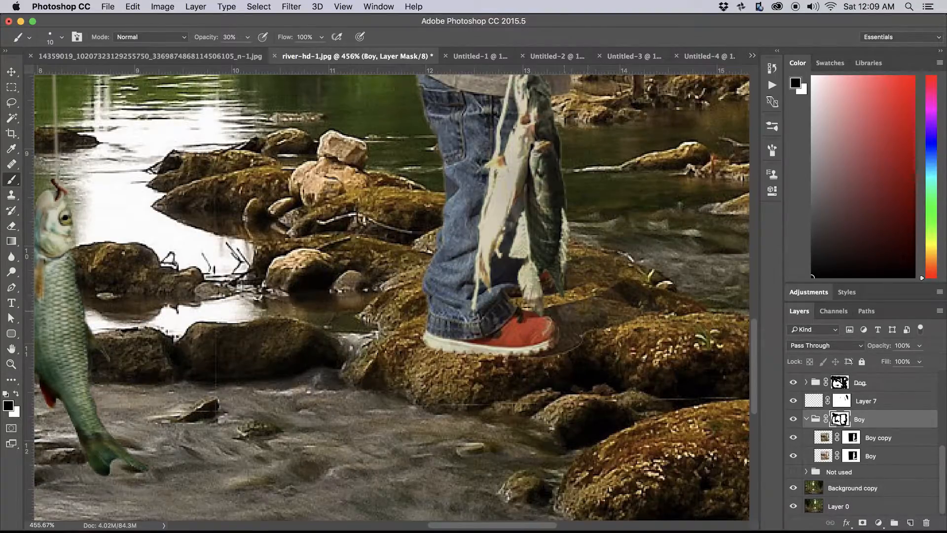
mouse_move(572, 349)
mouse_down()
mouse_move(595, 319)
mouse_move(640, 303)
mouse_move(606, 314)
mouse_move(576, 288)
mouse_move(551, 292)
mouse_move(542, 305)
mouse_up()
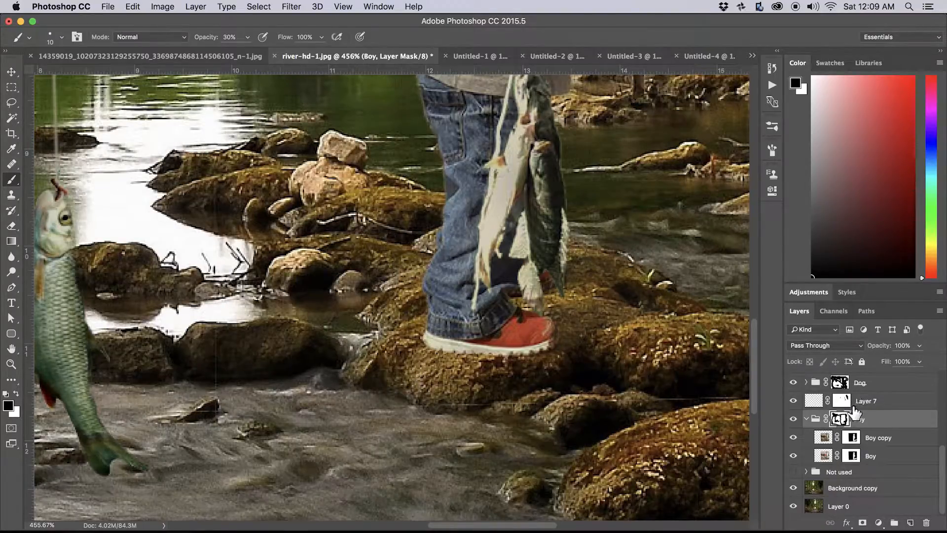
Create Layer 9 in the Boy group and paint a thin black contact shadow under the shoe with a 2 px brush at 30% opacity.
key(super+shift+n)
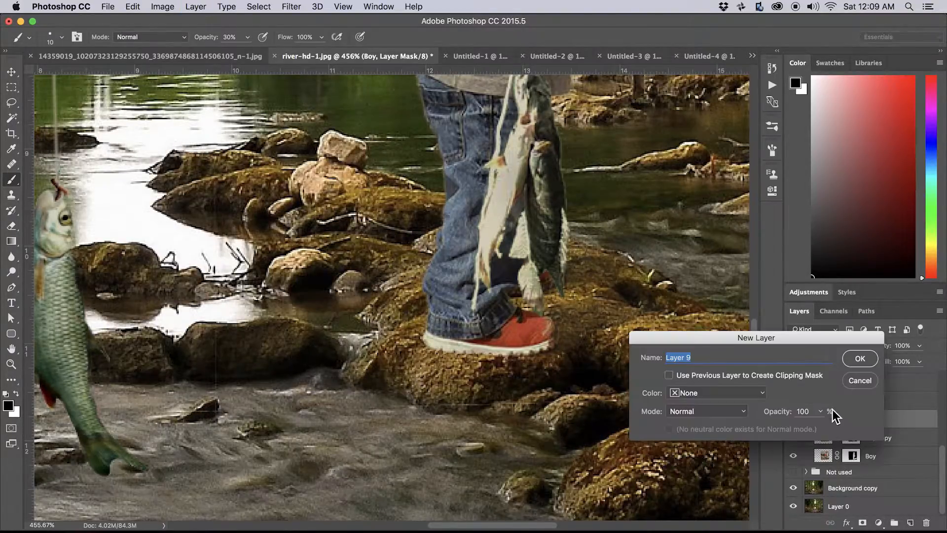
click(859, 359)
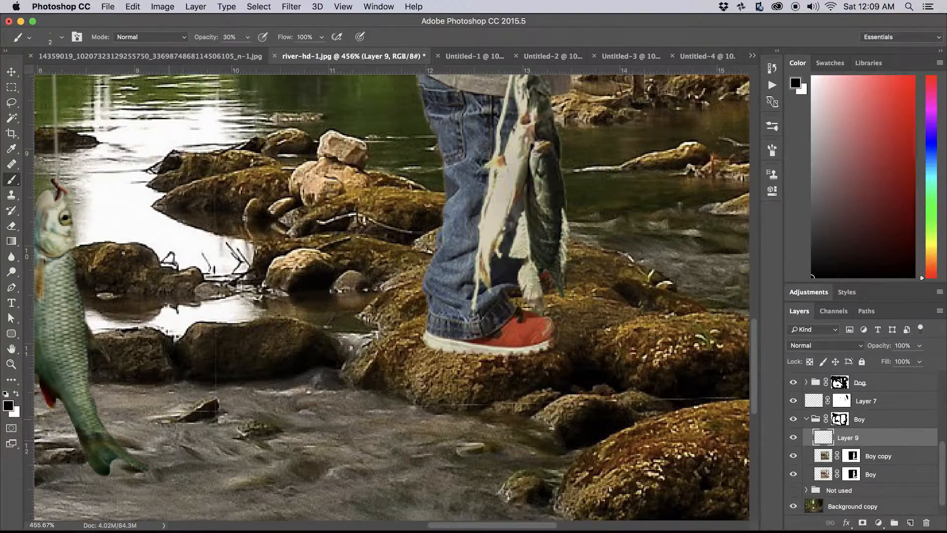
drag(438, 351, 489, 358)
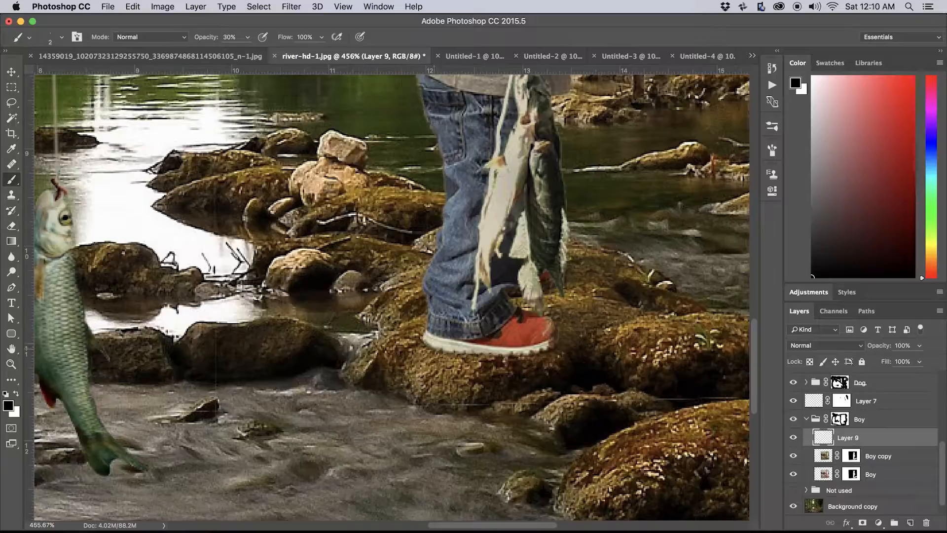
drag(451, 351, 530, 356)
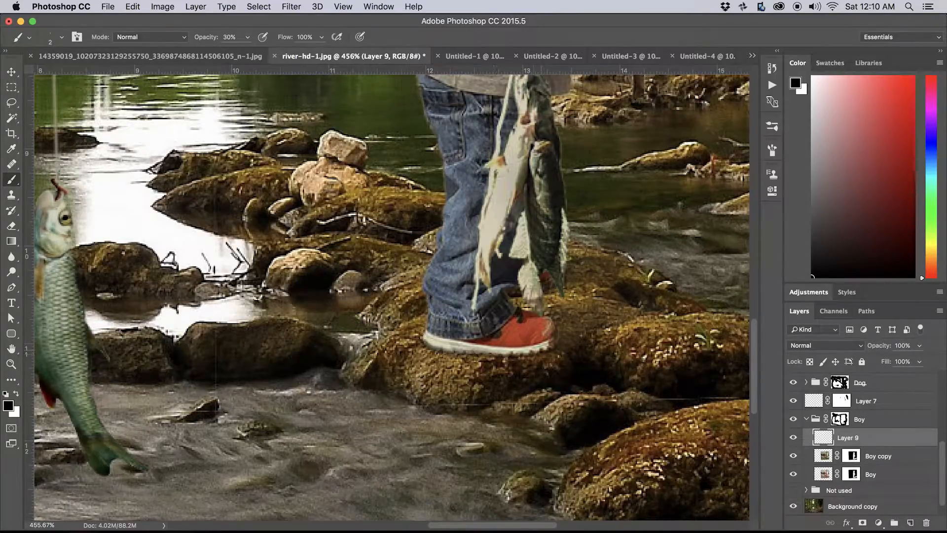
right_click(547, 349)
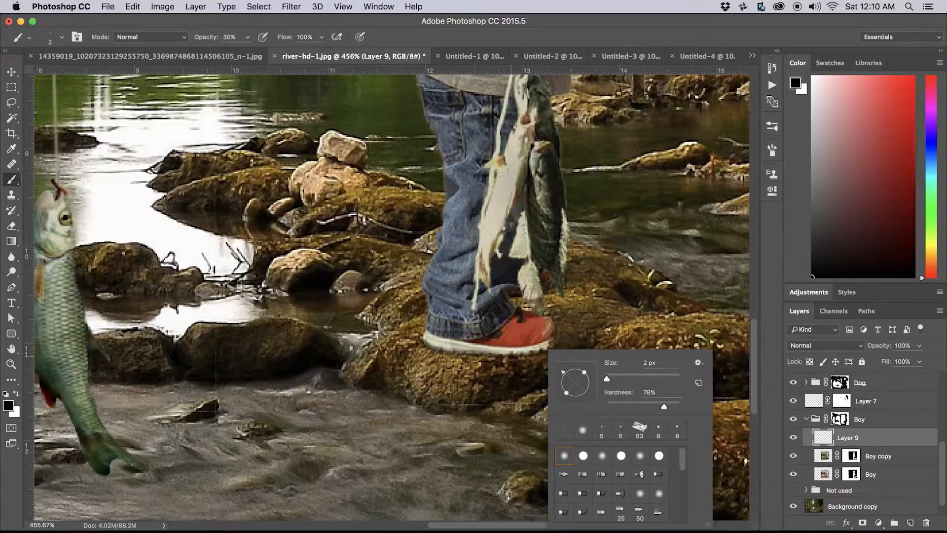
click(492, 376)
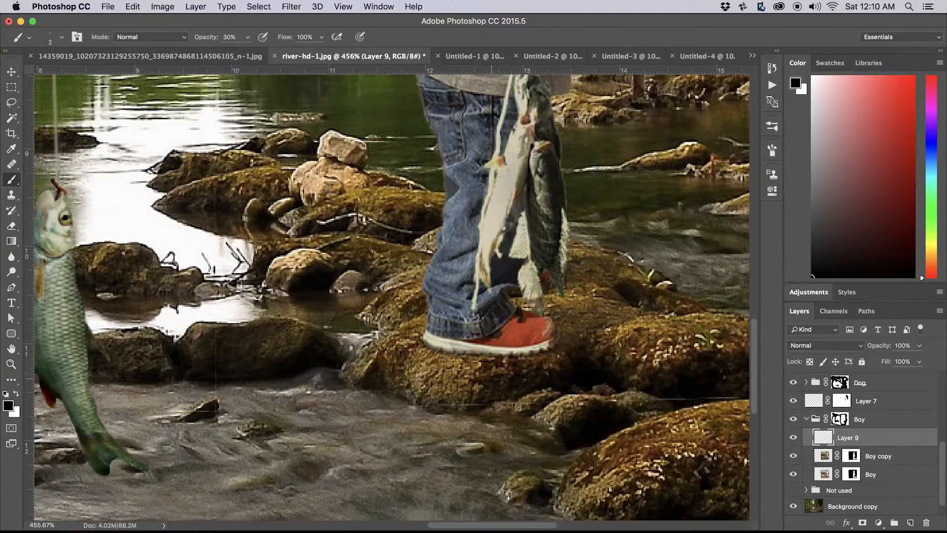
Clone nearby water over the small rock's far tip beside the hanging fish with the Clone Stamp at 10% opacity and 9 px.
scroll(387, 385, left, 15)
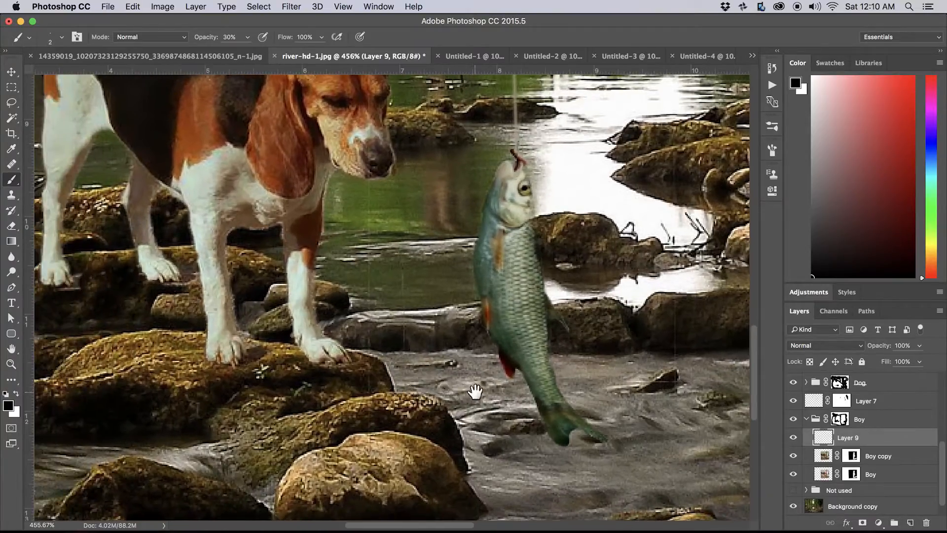
scroll(376, 380, left, 2)
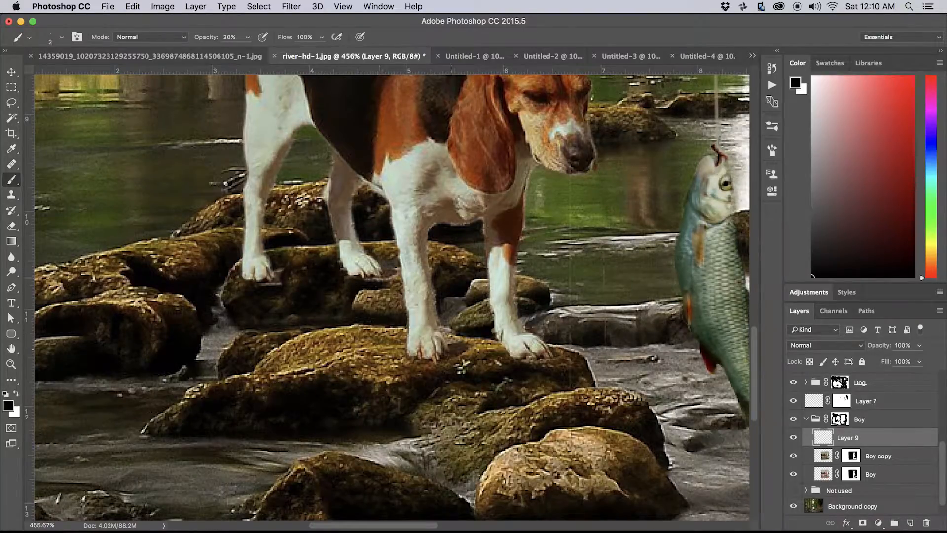
scroll(390, 296, right, 10)
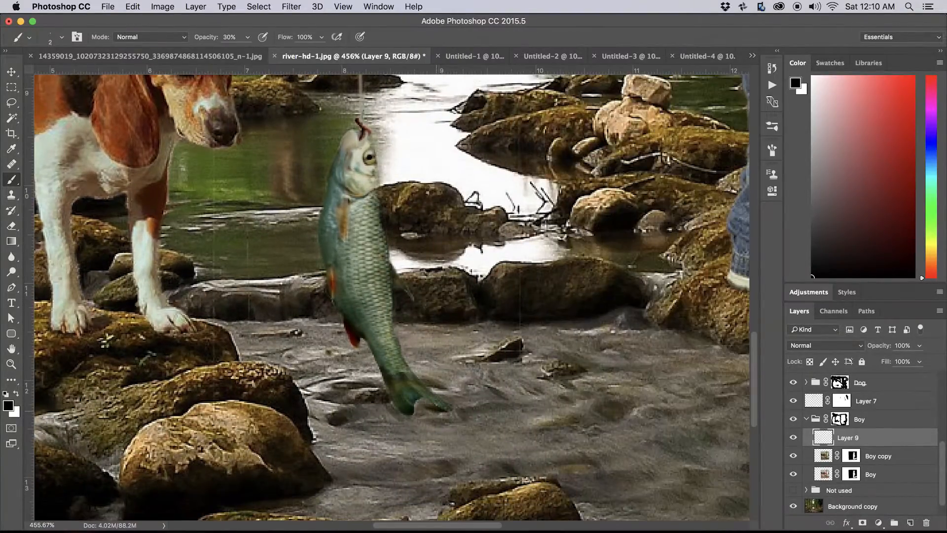
drag(380, 395, 444, 417)
key(s)
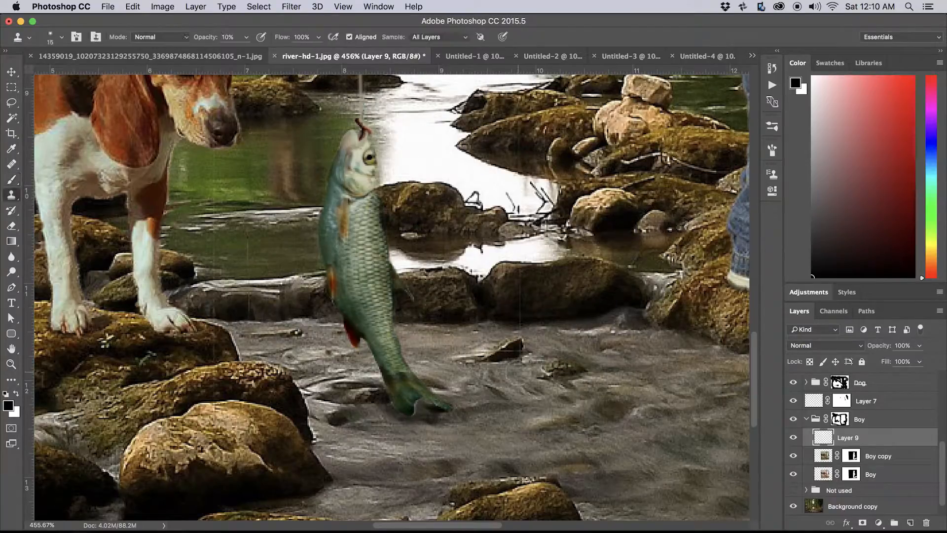
alt+click(543, 359)
mouse_move(526, 359)
mouse_down()
mouse_move(517, 365)
mouse_move(519, 353)
mouse_up()
key(bracketleft)
key(bracketleft)
alt+click(543, 351)
drag(531, 357, 528, 353)
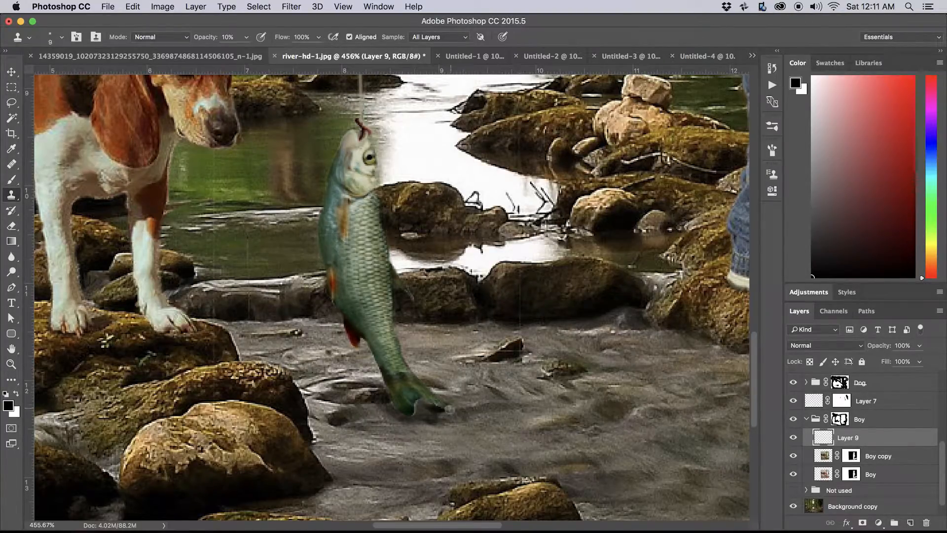
Retouch the water along the lower edge of the hanging fish's tail with the Clone Stamp at 100% opacity.
key(0)
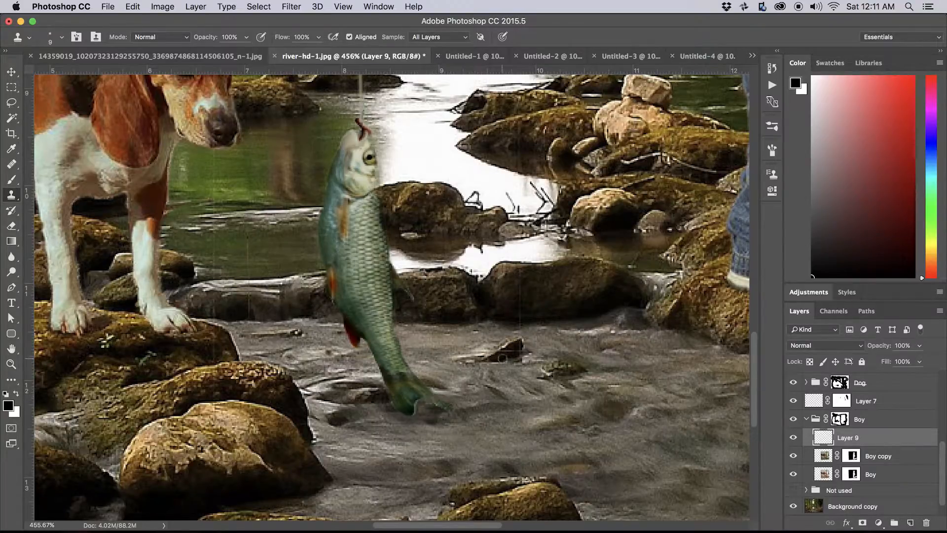
mouse_move(455, 408)
mouse_down()
mouse_move(407, 417)
mouse_move(423, 414)
mouse_move(421, 404)
mouse_move(431, 414)
mouse_move(460, 411)
mouse_move(407, 424)
mouse_up()
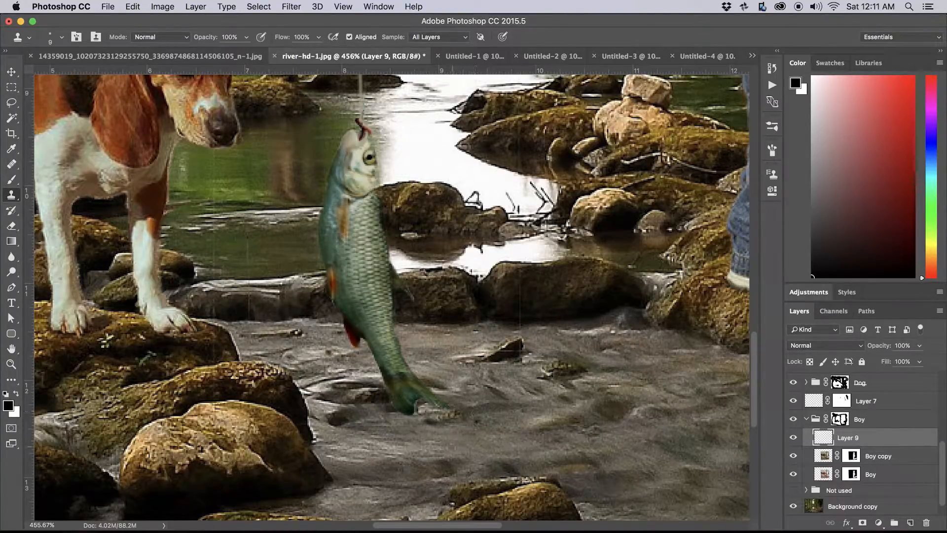
drag(448, 415, 426, 422)
Create a new empty layer in Normal mode directly above Background copy.
scroll(637, 352, down, 6)
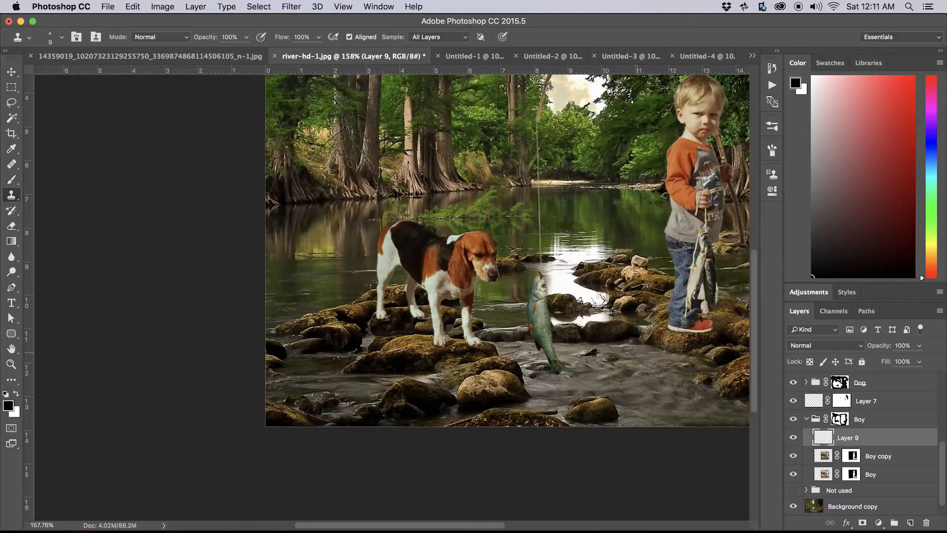
scroll(637, 351, down, 4)
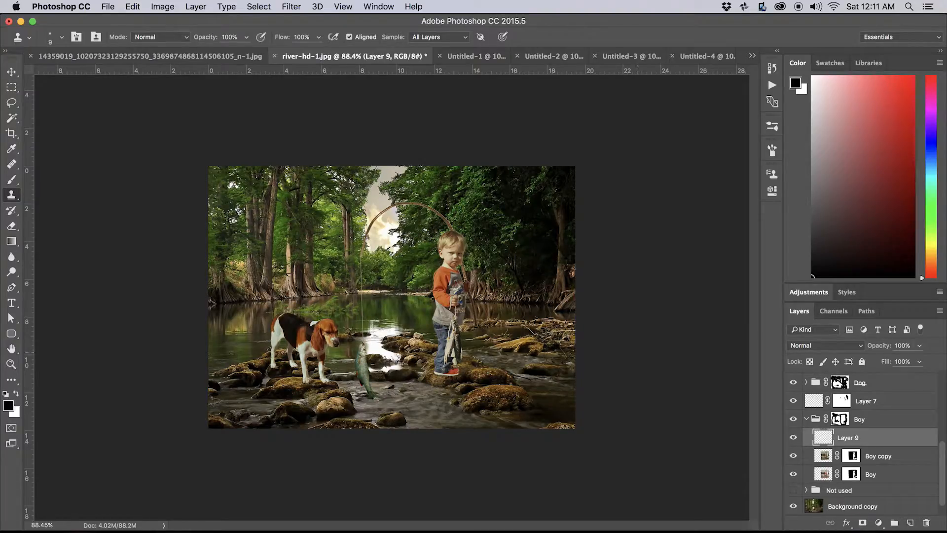
scroll(944, 485, down, 1)
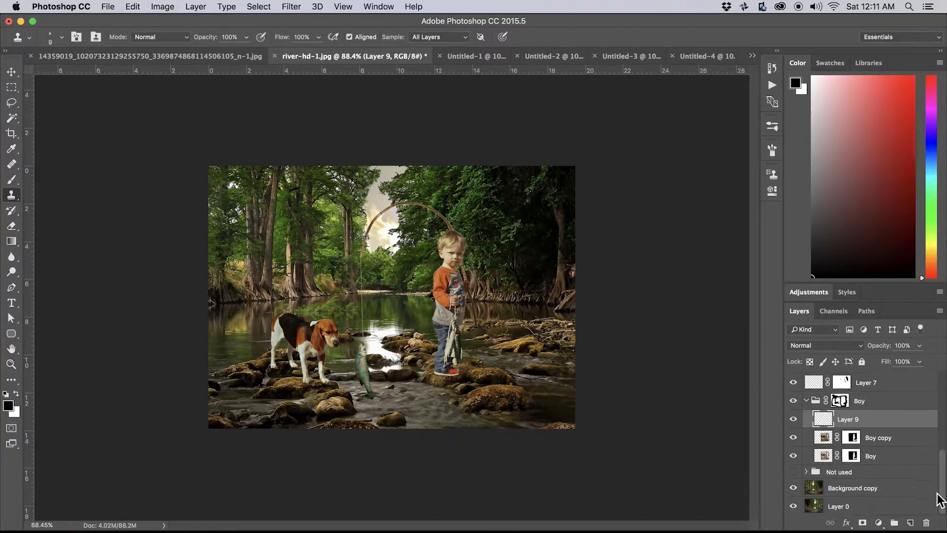
click(834, 489)
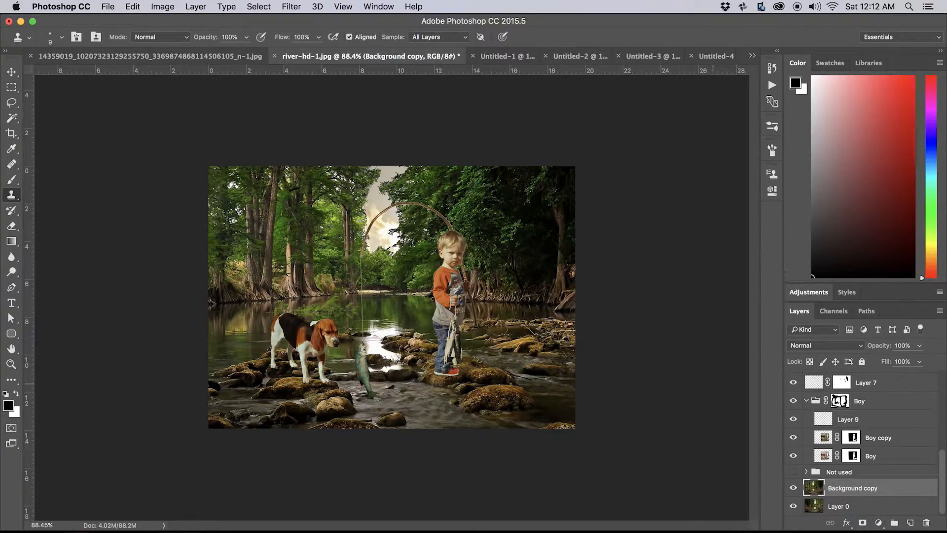
key(super+shift+n)
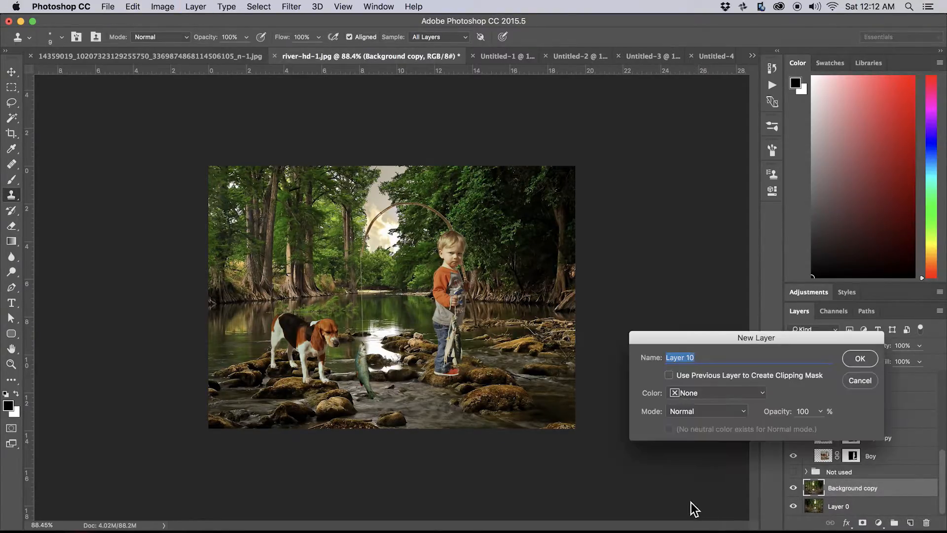
click(851, 365)
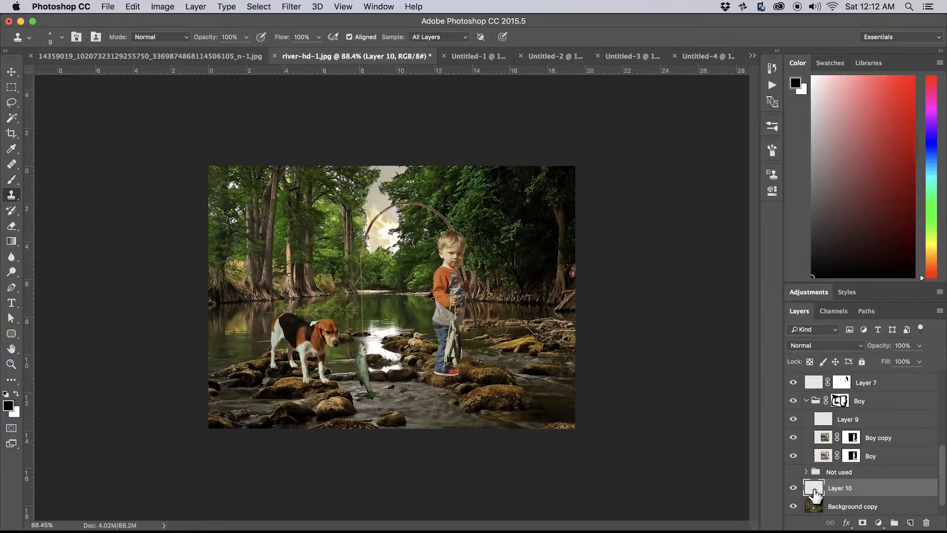
Fill the new layer with 50% Gray using the Soft Light fill mode at 100% opacity, and set the layer's blend mode to Soft Light.
key(shift+BackSpace)
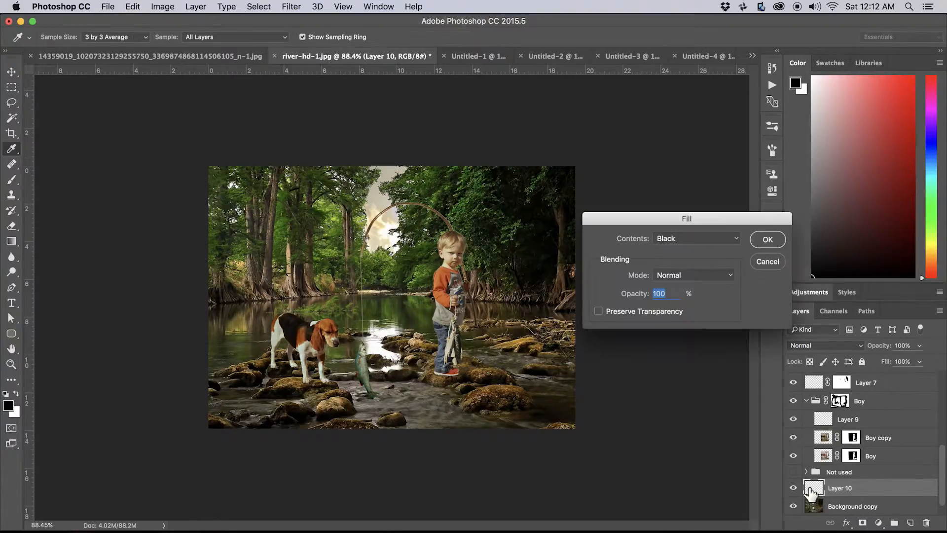
click(708, 239)
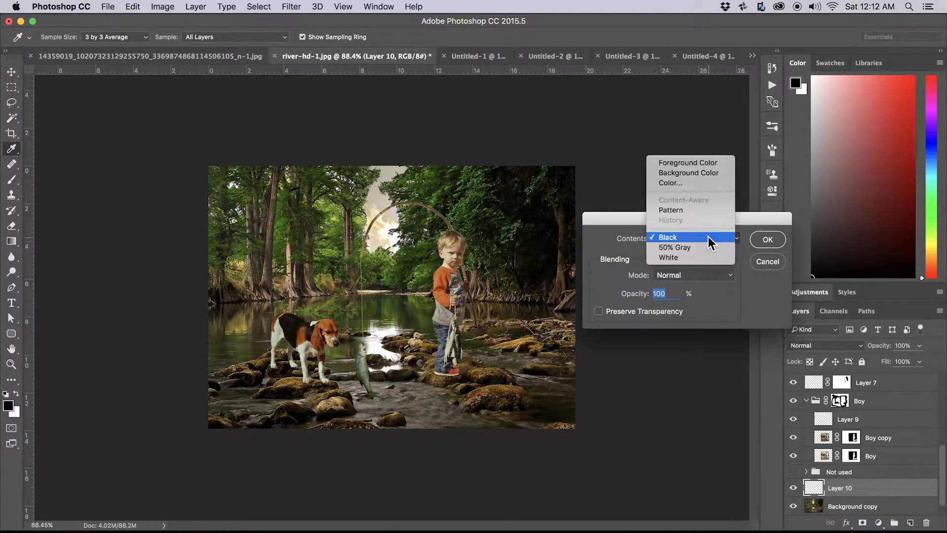
click(703, 250)
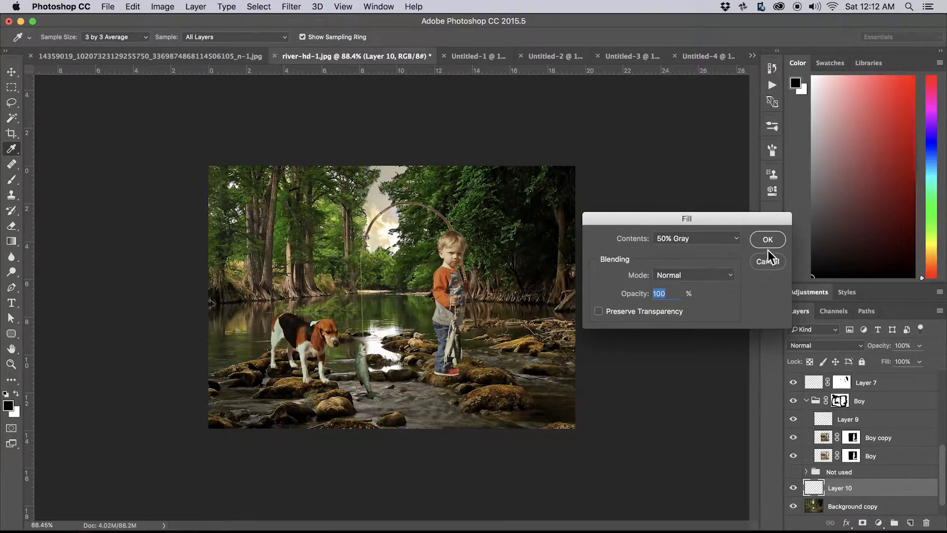
click(710, 277)
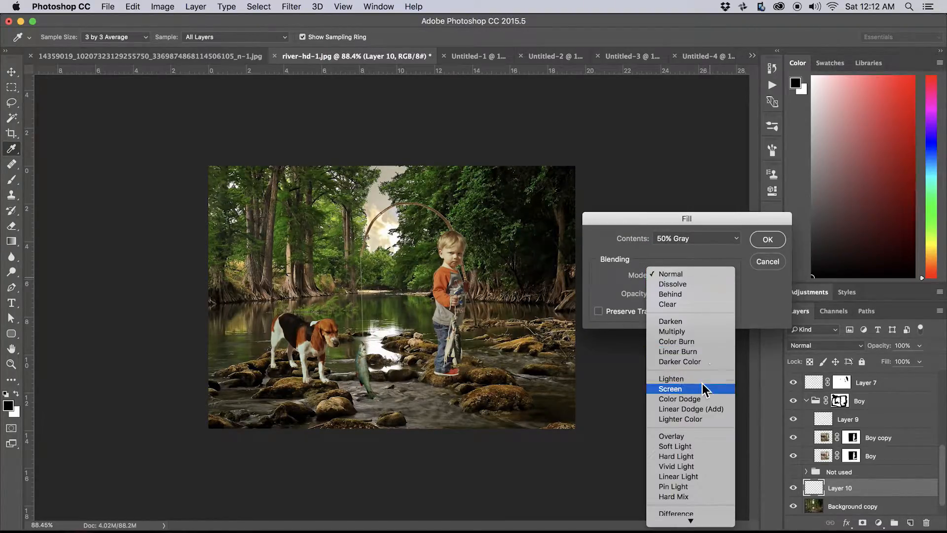
scroll(697, 443, down, 3)
click(691, 341)
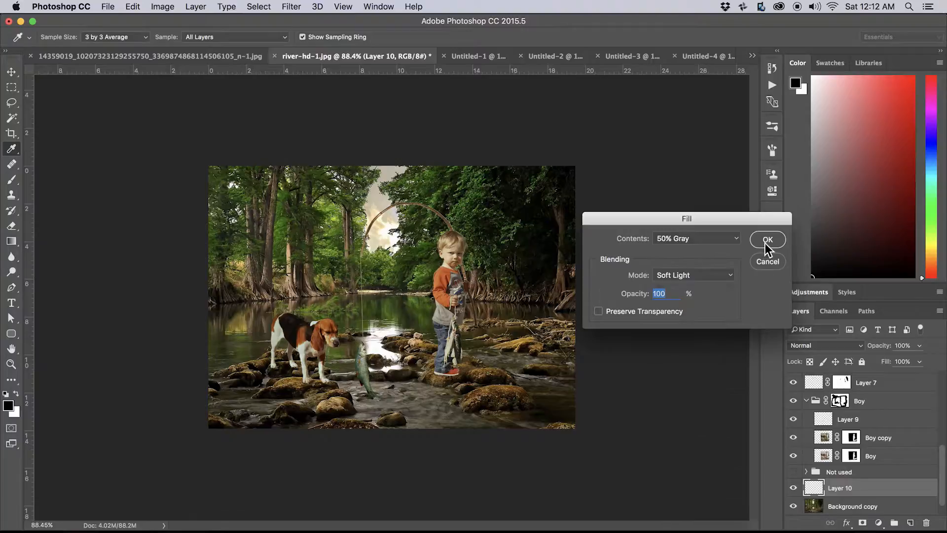
click(766, 239)
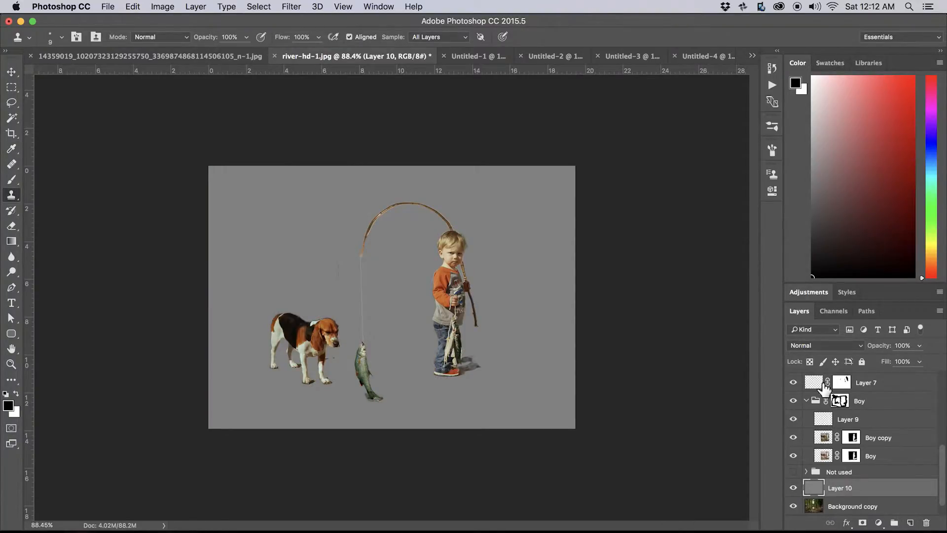
click(832, 346)
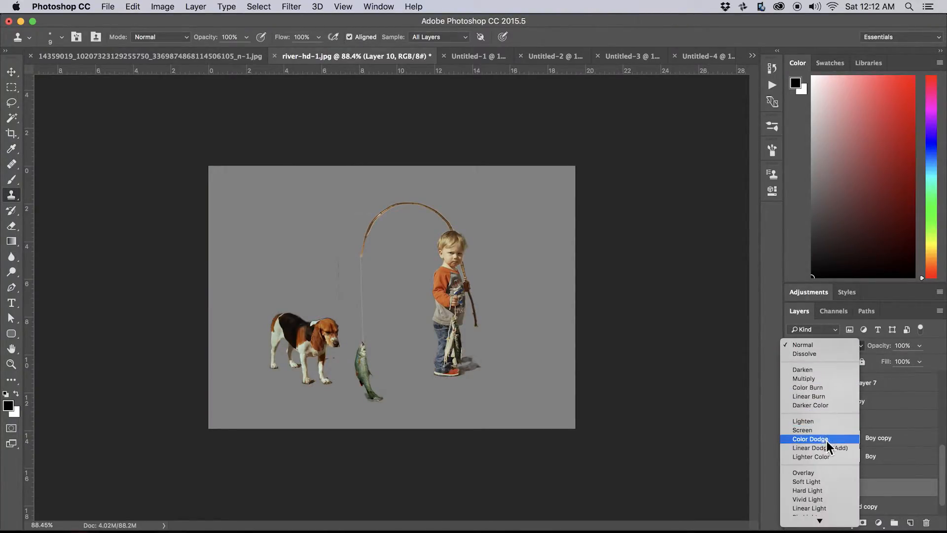
click(827, 481)
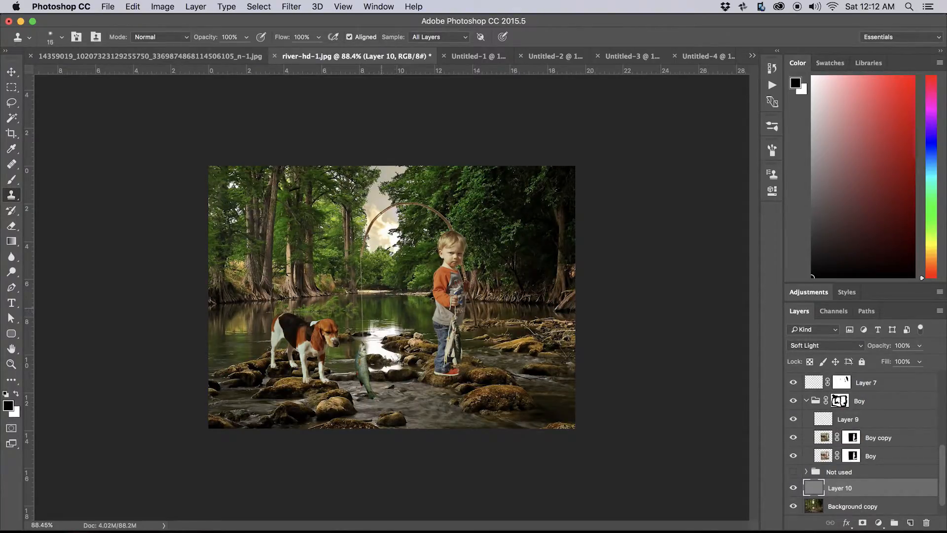
Burn down the bright sky gap between the trees on the gray layer with a 100 px black brush at 30% opacity.
key(bracketright)
key(bracketright)
key(bracketright)
key(bracketright)
key(bracketright)
key(bracketright)
key(bracketright)
key(bracketright)
key(bracketright)
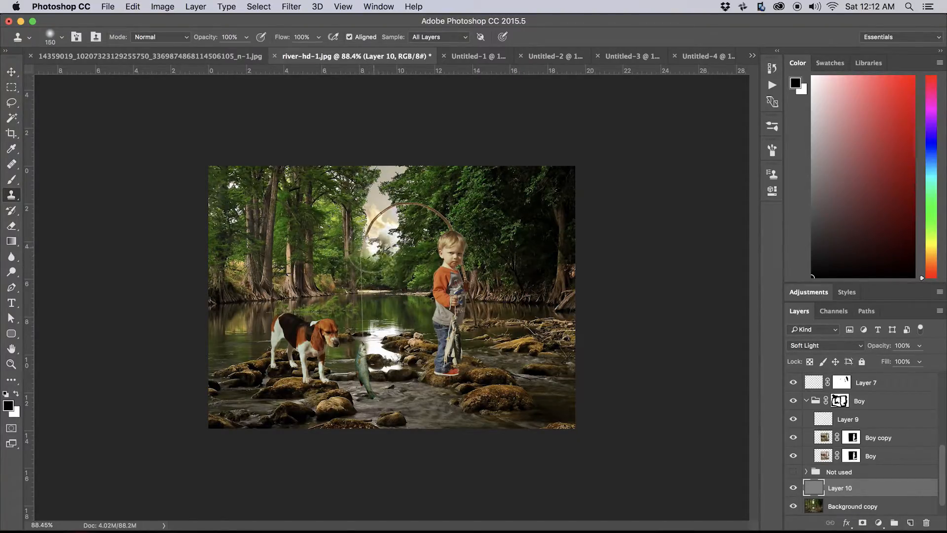
key(b)
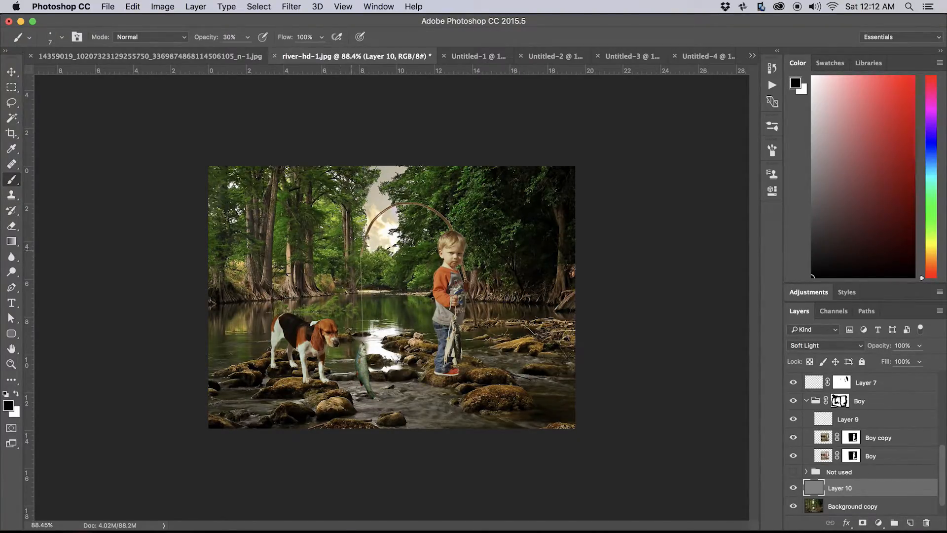
key(bracketright)
key(bracketright)
key(bracketright)
key(bracketright)
key(bracketright)
key(bracketright)
key(bracketright)
key(bracketright)
key(bracketright)
key(bracketright)
key(bracketright)
key(bracketright)
mouse_move(384, 245)
mouse_down()
mouse_move(384, 180)
mouse_move(395, 177)
mouse_move(383, 215)
mouse_move(388, 243)
mouse_move(380, 181)
mouse_up()
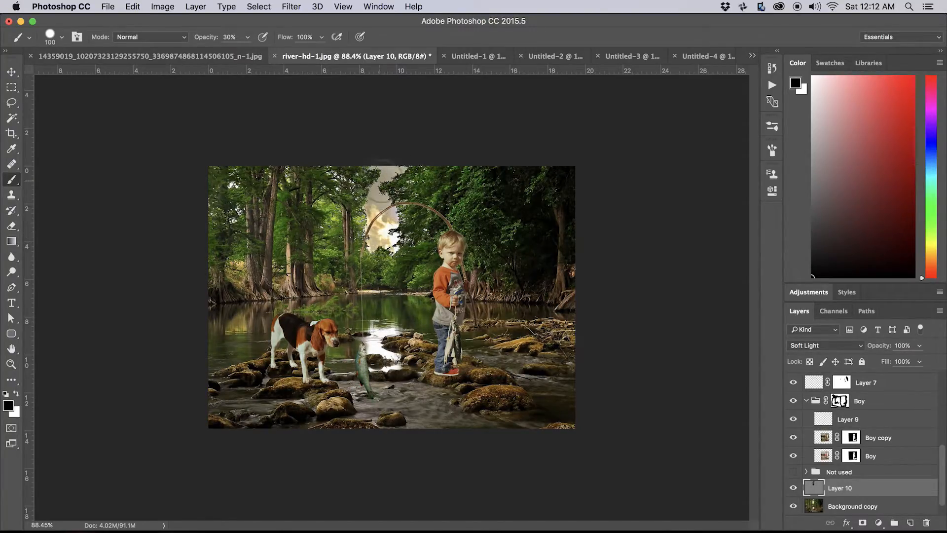
Darken the forest around the scene on the gray layer with black at 10% opacity, using a 600 px brush and a 175 px brush.
key(bracketright)
key(bracketright)
key(bracketright)
key(bracketright)
key(1)
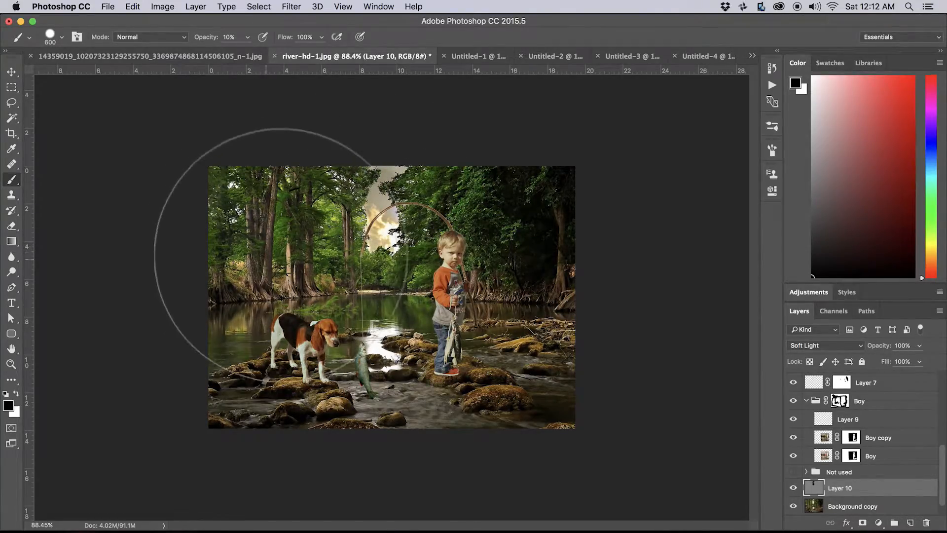
mouse_move(296, 261)
mouse_down()
mouse_move(246, 205)
mouse_move(341, 217)
mouse_up()
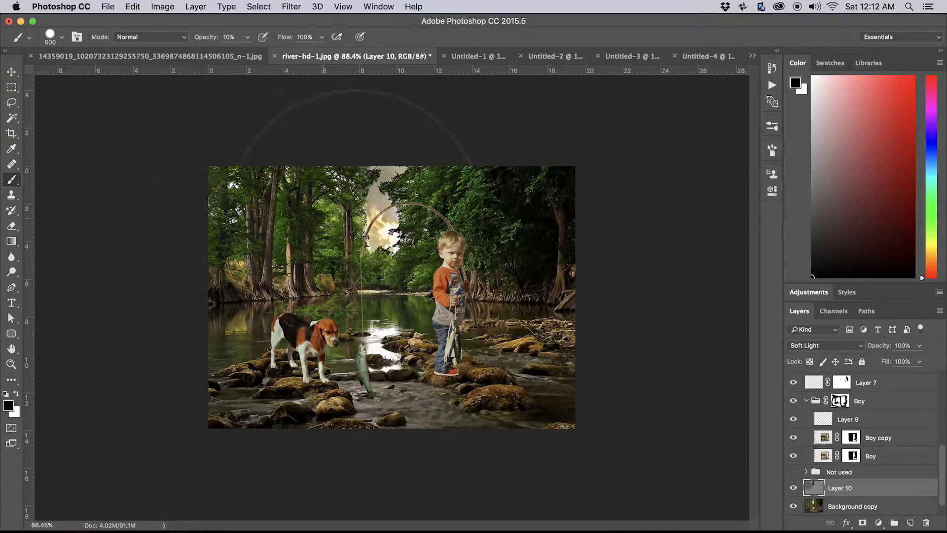
key(bracketleft)
key(bracketleft)
key(bracketleft)
key(bracketleft)
key(bracketleft)
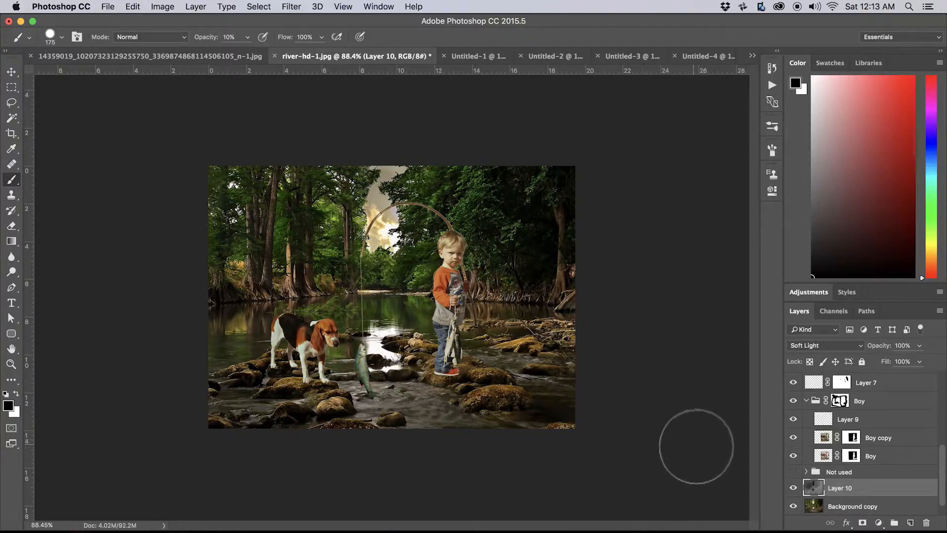
Select the Background copy layer and reduce the brush size to 35 px.
click(815, 511)
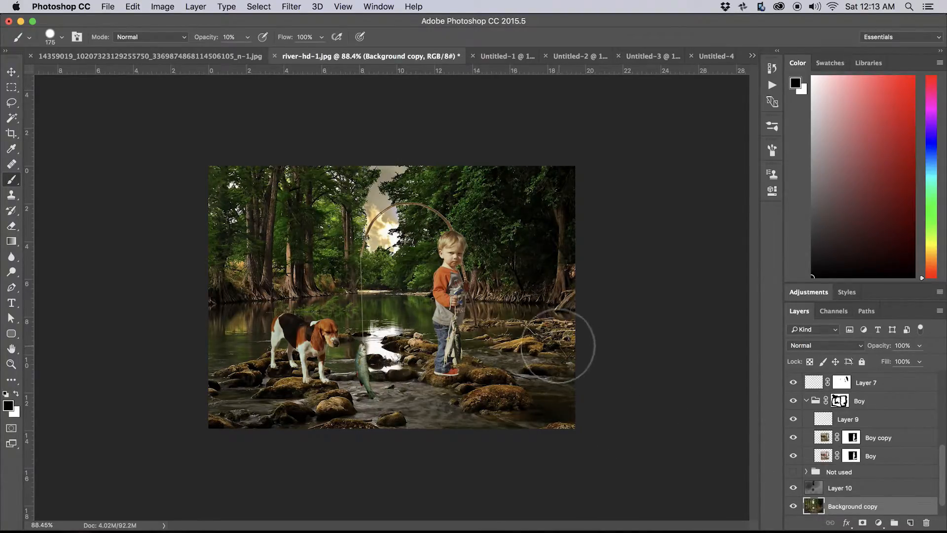
key(bracketleft)
key(bracketleft)
key(bracketleft)
key(bracketleft)
key(bracketleft)
key(bracketleft)
key(bracketleft)
key(bracketleft)
key(bracketleft)
key(bracketleft)
key(bracketleft)
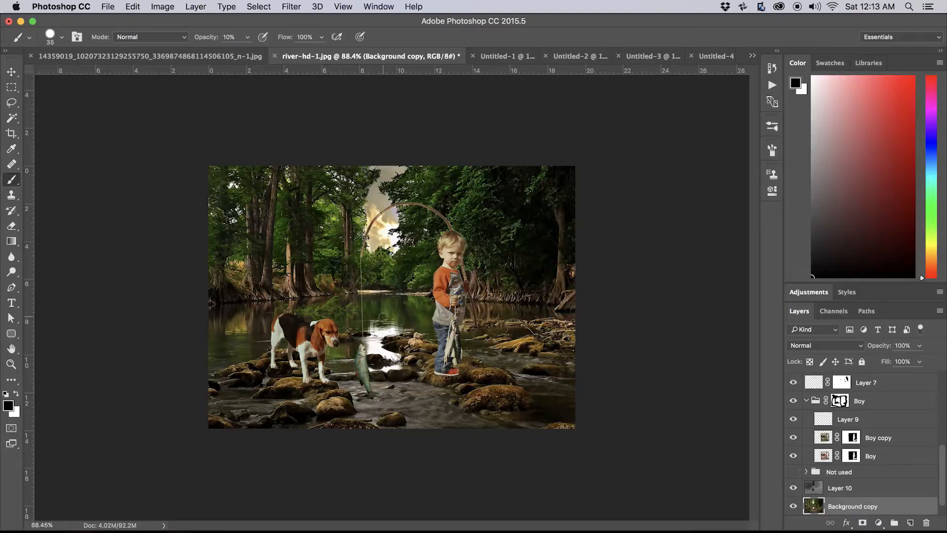
Apply a Gaussian Blur with a 0.9 pixel radius to the Background copy layer while viewing the boy against the trees.
key(z)
drag(391, 348, 495, 350)
drag(576, 337, 239, 389)
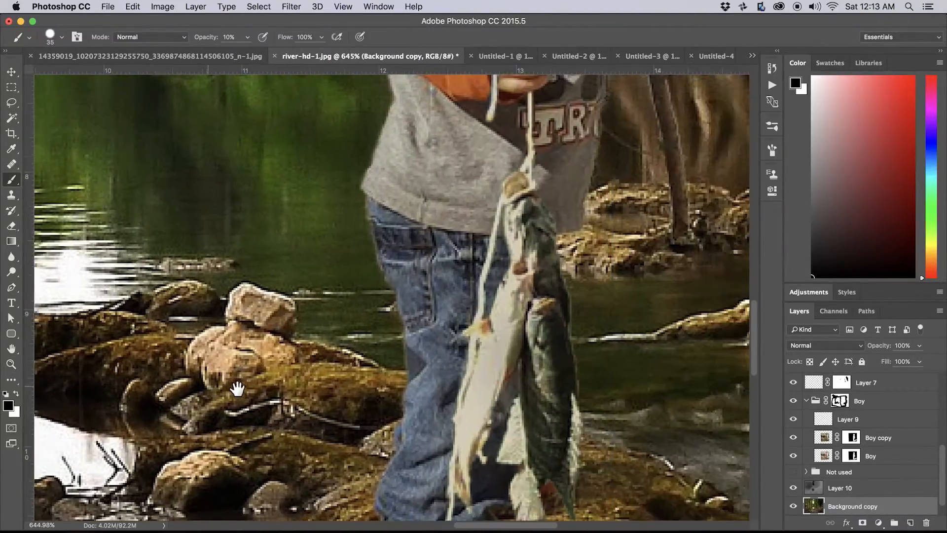
scroll(391, 309, right, 5)
scroll(390, 296, up, 10)
drag(425, 309, 409, 464)
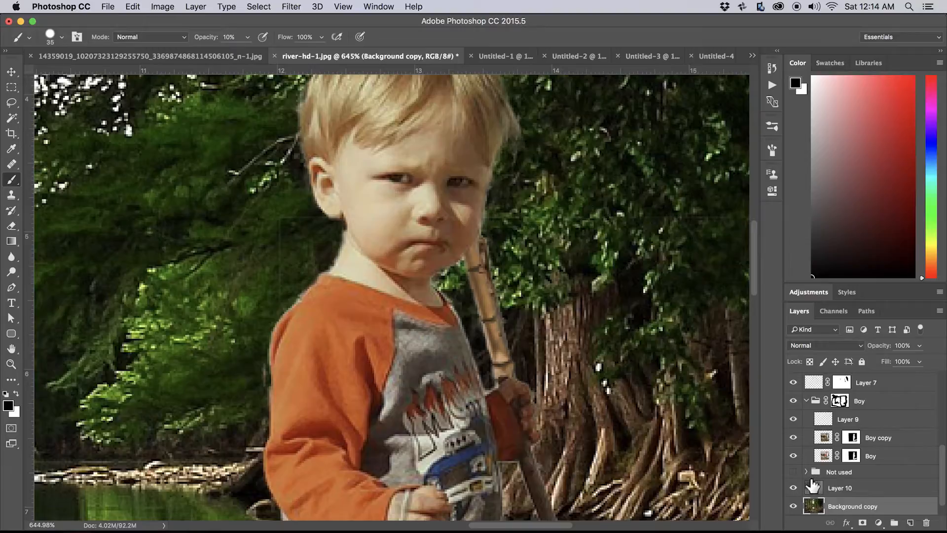
click(291, 7)
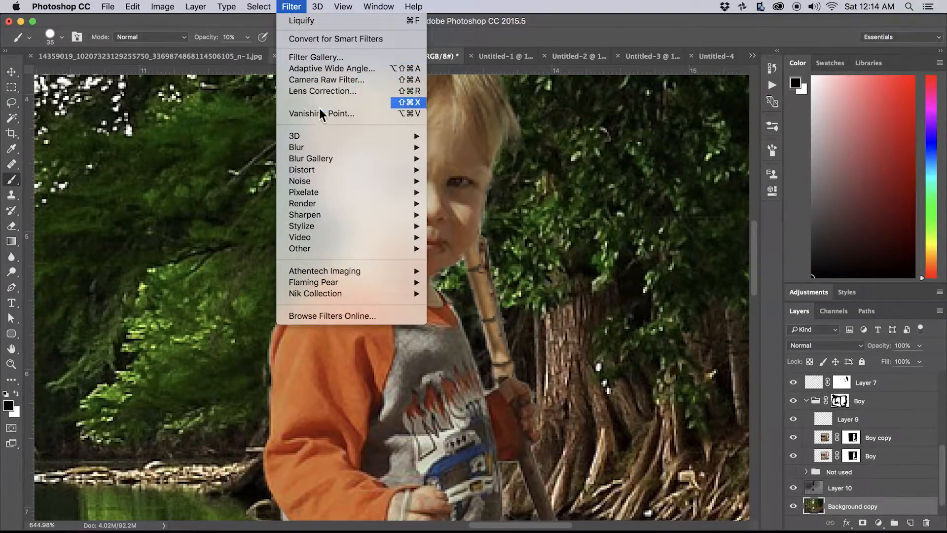
mouse_move(344, 161)
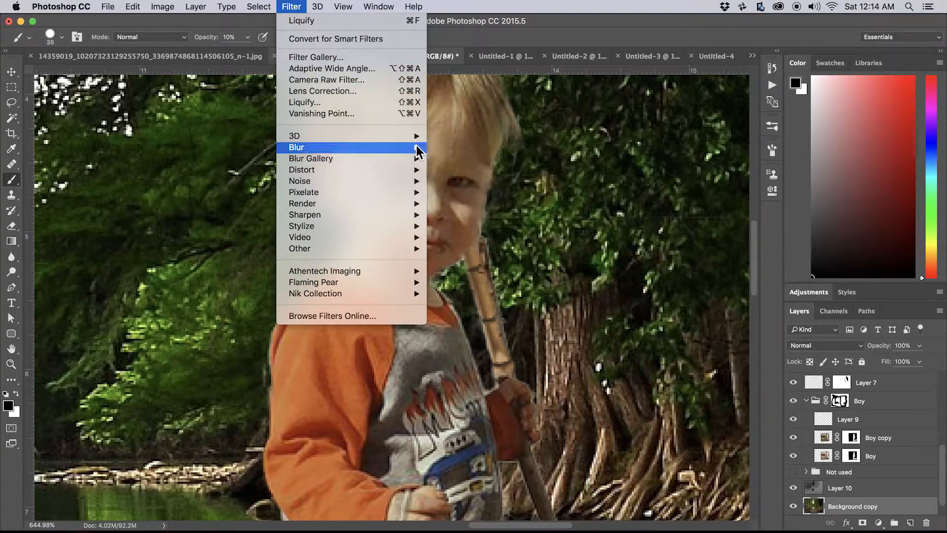
mouse_move(379, 148)
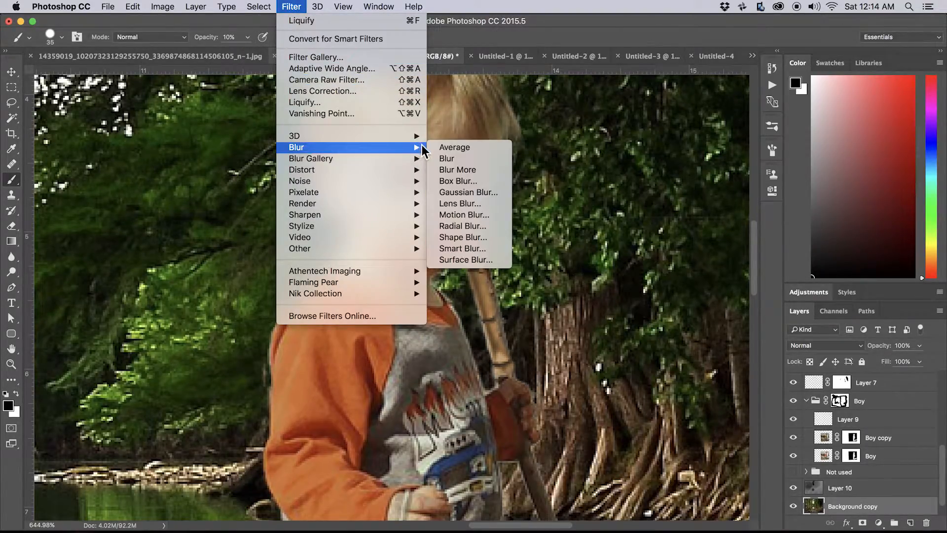
click(481, 191)
drag(495, 122, 798, 108)
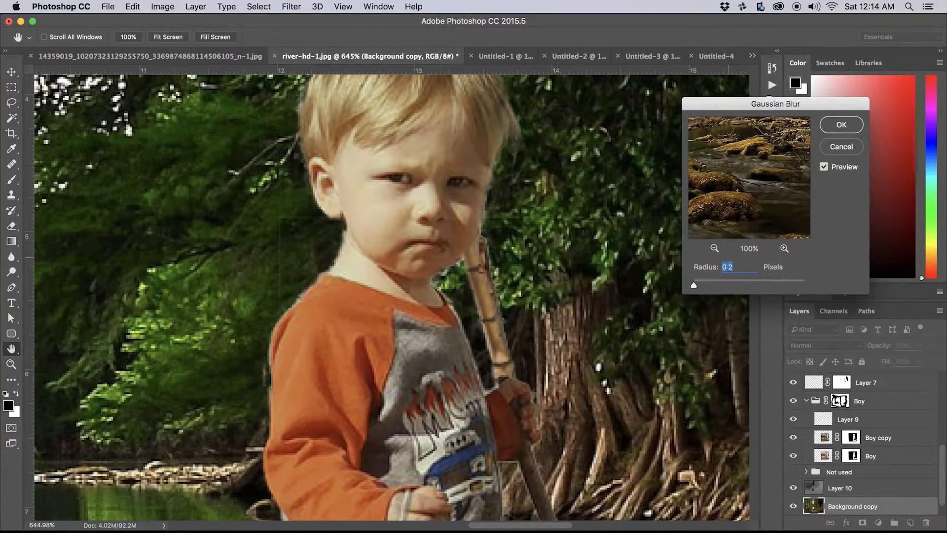
drag(696, 283, 694, 288)
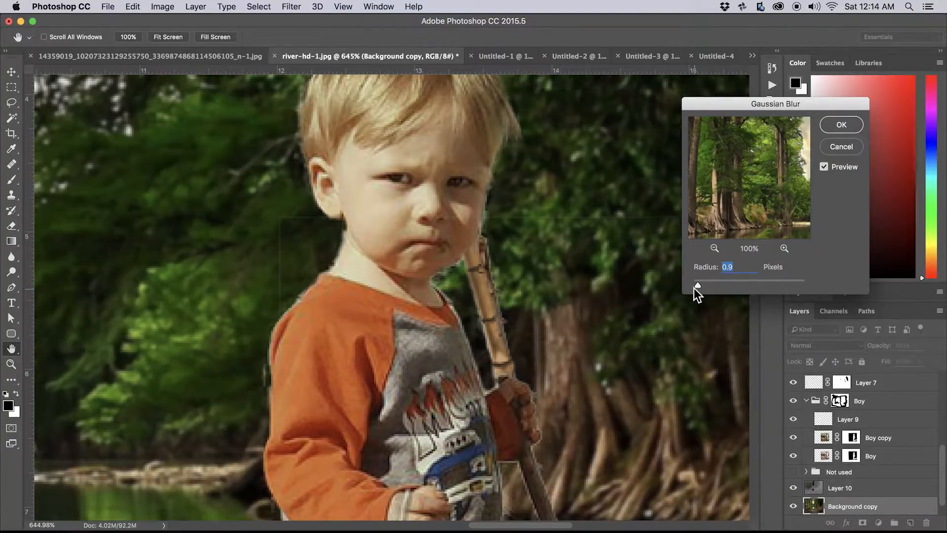
click(842, 125)
key(b)
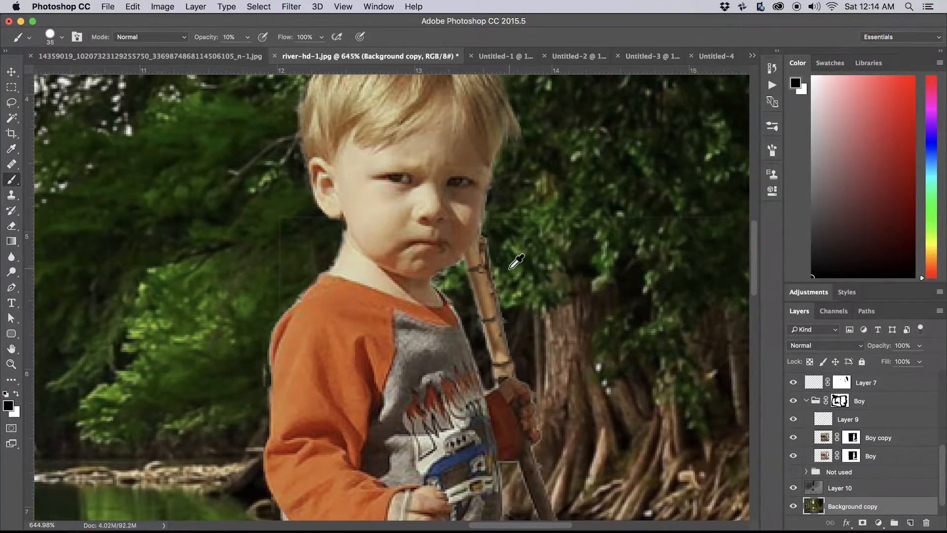
Add a Tilt-Shift blur of 4 px to the Background copy layer, centring its focus band over the rocks at the boy's feet.
scroll(514, 260, down, 5)
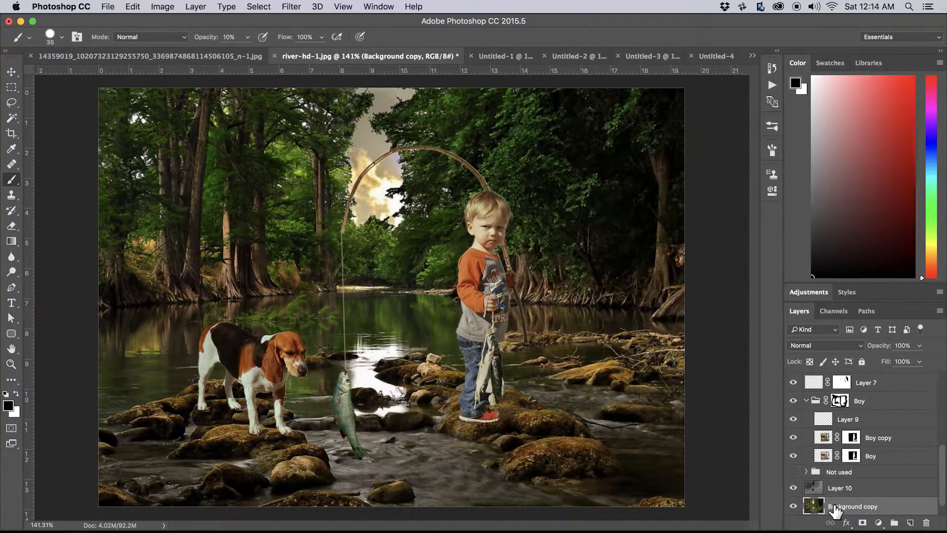
click(292, 9)
mouse_move(381, 150)
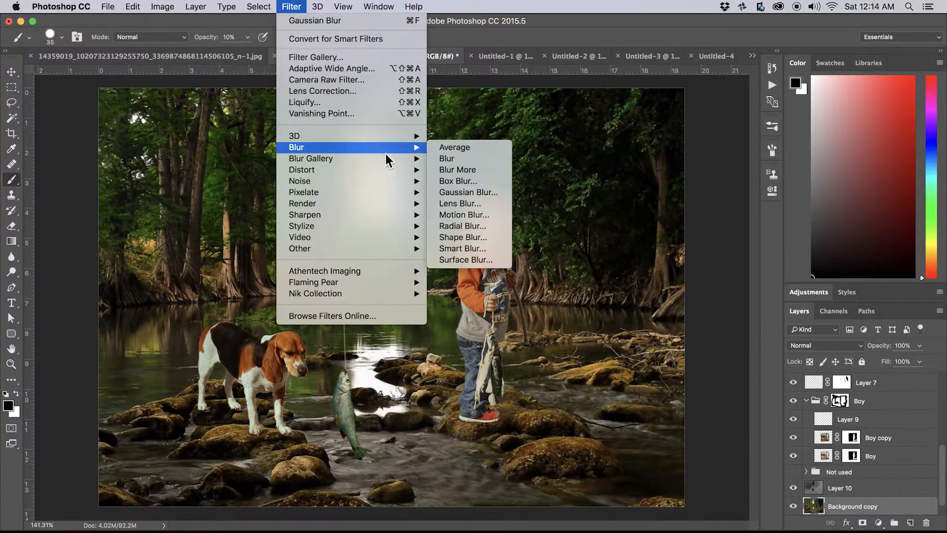
mouse_move(425, 159)
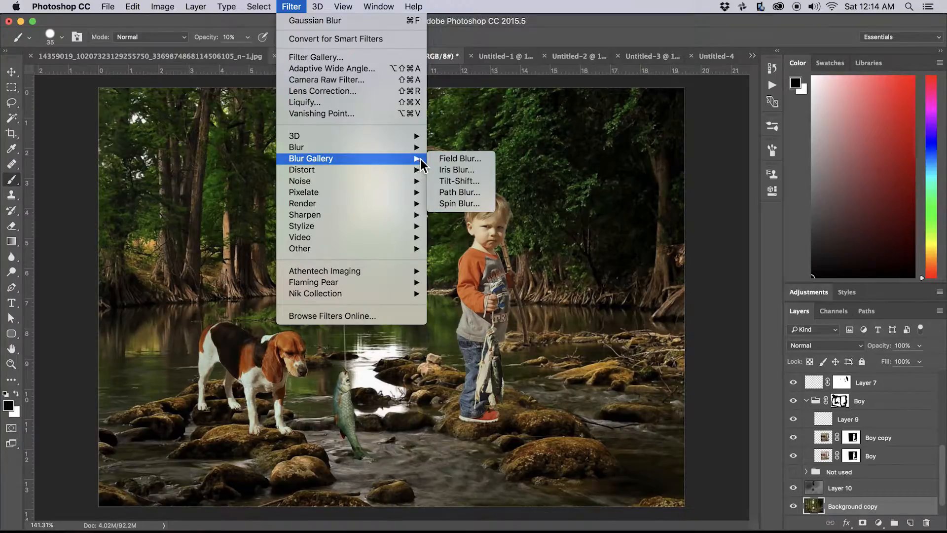
click(476, 180)
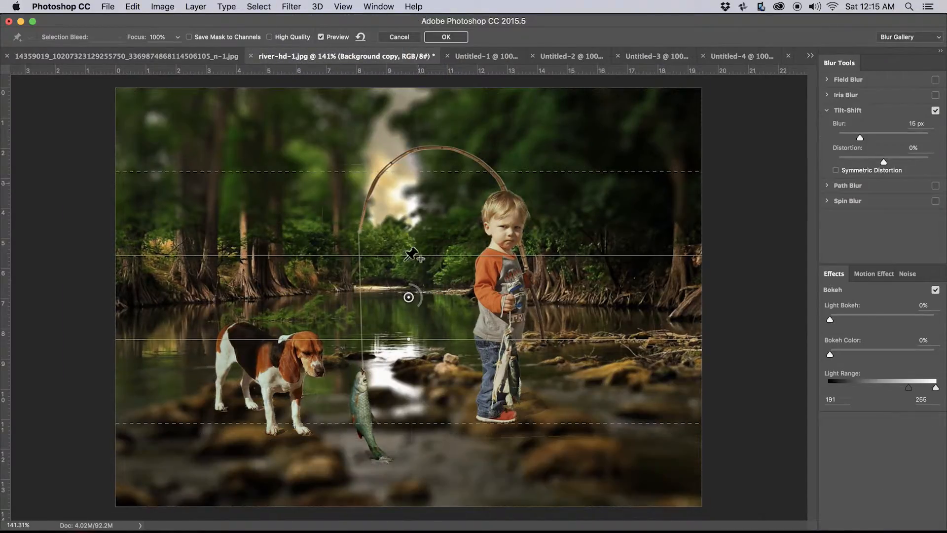
drag(409, 297, 406, 418)
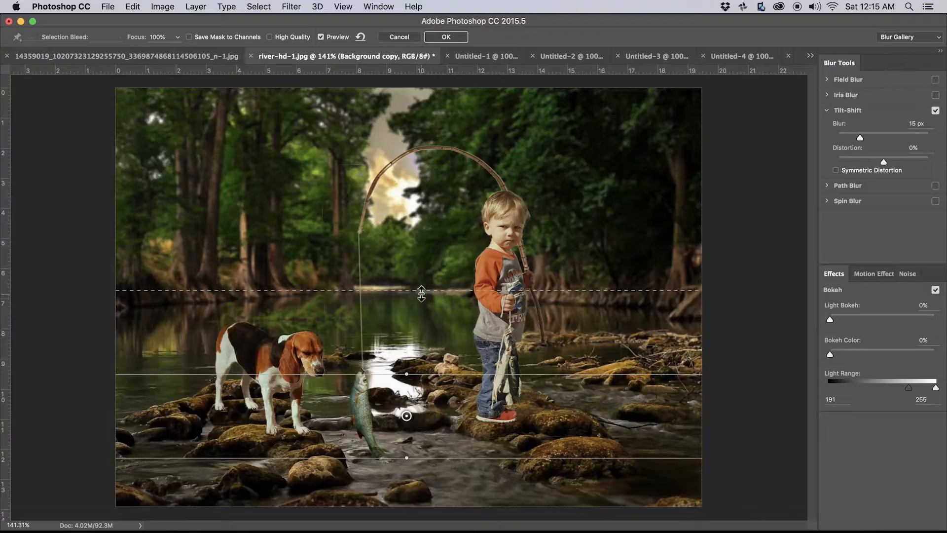
mouse_move(423, 290)
mouse_down()
mouse_move(428, 275)
mouse_move(425, 288)
mouse_up()
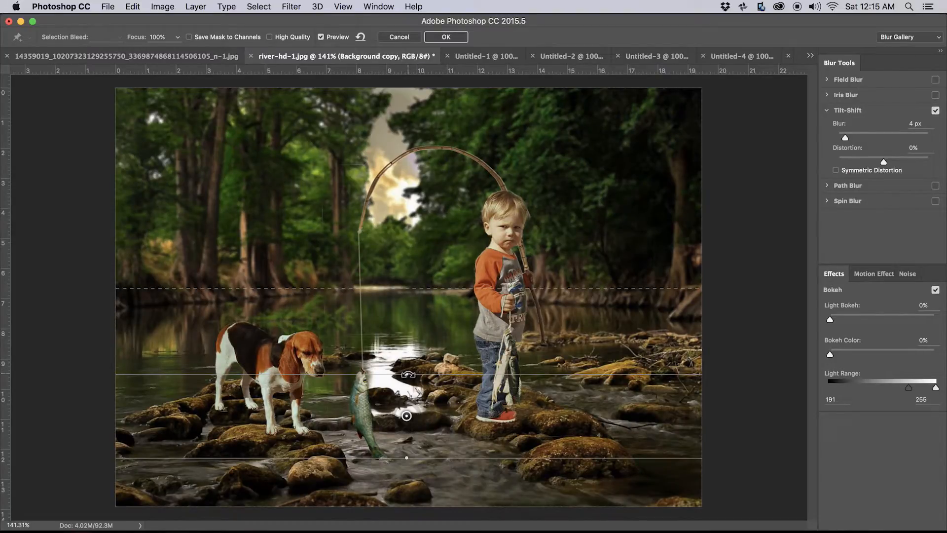
Raise the tilt-shift's upper fade line above the far riverbank, lower its bottom focus line slightly, and apply the blur at 3 px.
drag(407, 374, 405, 365)
key(super+z)
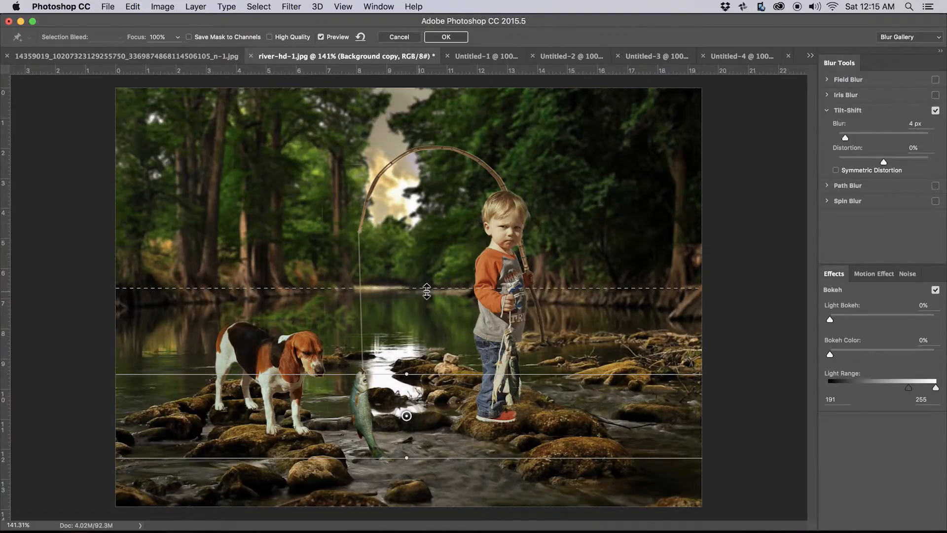
drag(435, 286, 441, 267)
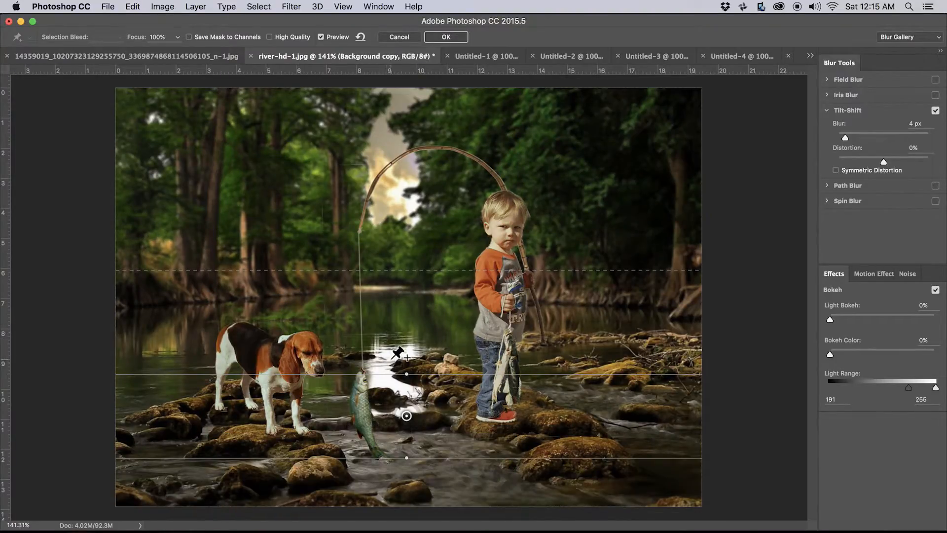
drag(427, 269, 429, 264)
drag(426, 449, 432, 463)
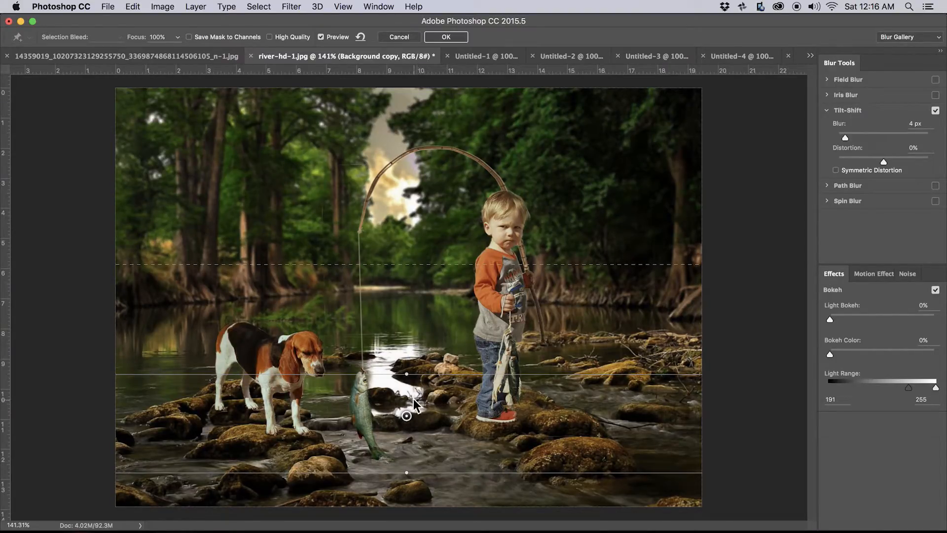
click(845, 138)
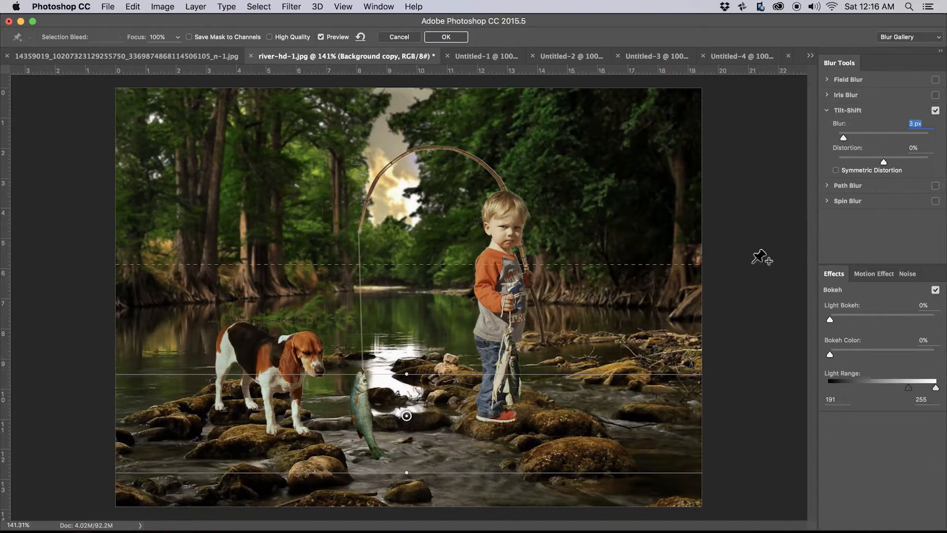
click(443, 38)
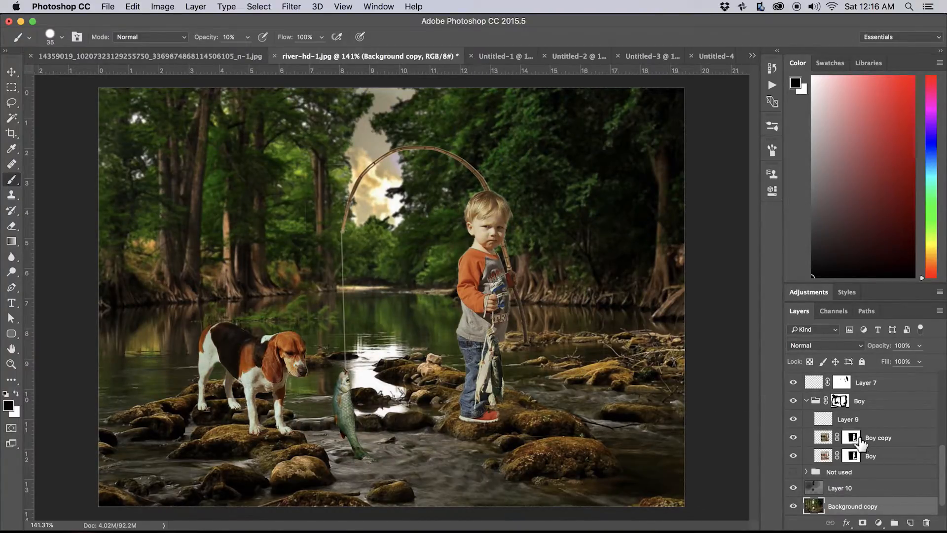
Hide the Layer 10, Background copy and Layer 0 layers so only the boy, dog and fish cutouts show.
drag(940, 451, 938, 375)
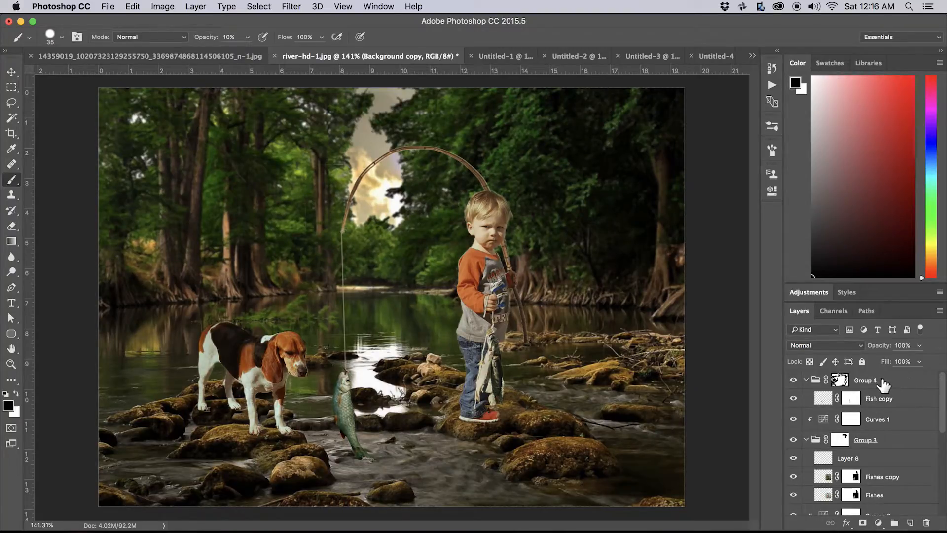
drag(942, 392, 944, 492)
click(793, 506)
click(794, 488)
click(793, 470)
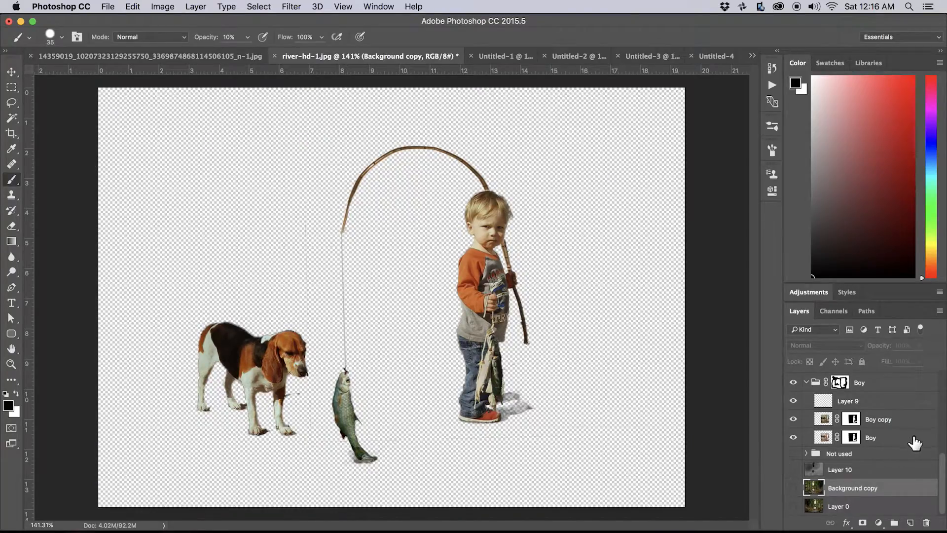
Stamp all visible layers into a new merged layer above Group 4.
drag(942, 469, 943, 384)
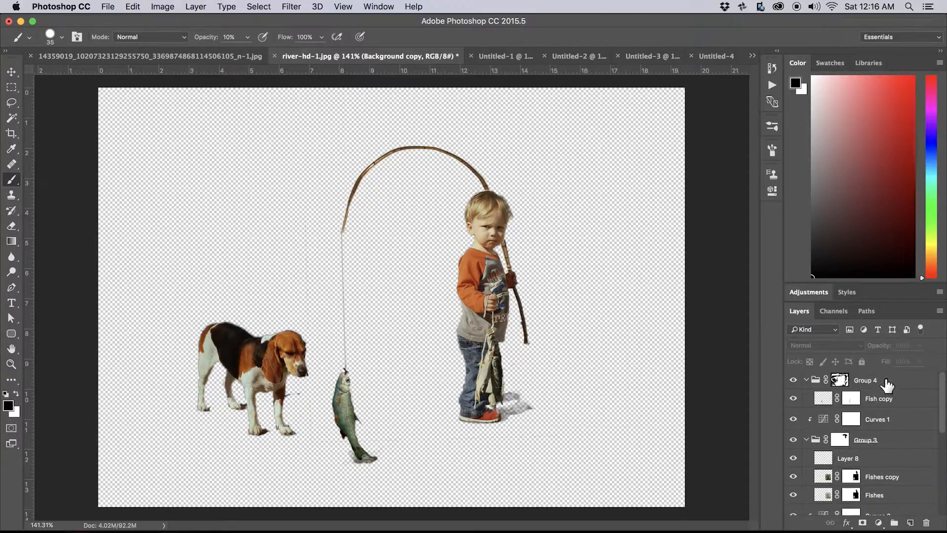
click(889, 386)
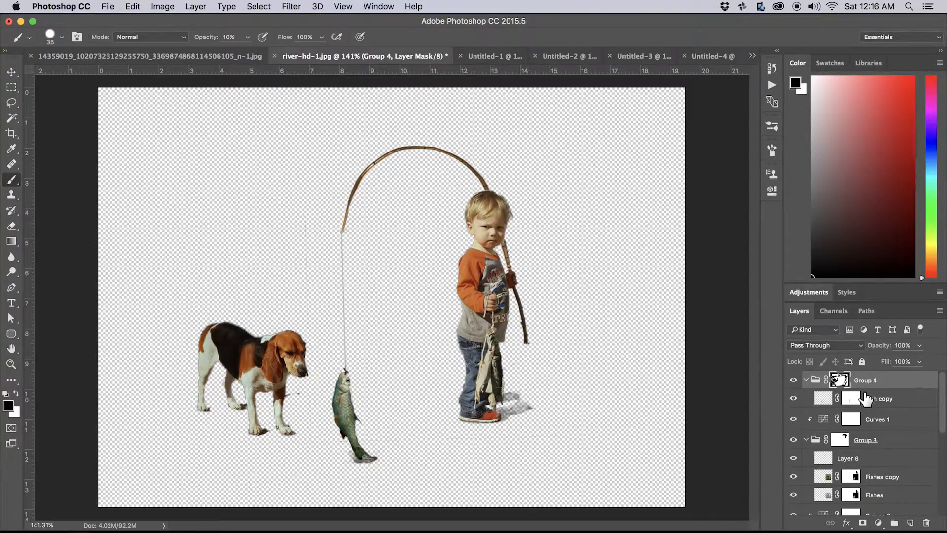
key(alt+shift+super+e)
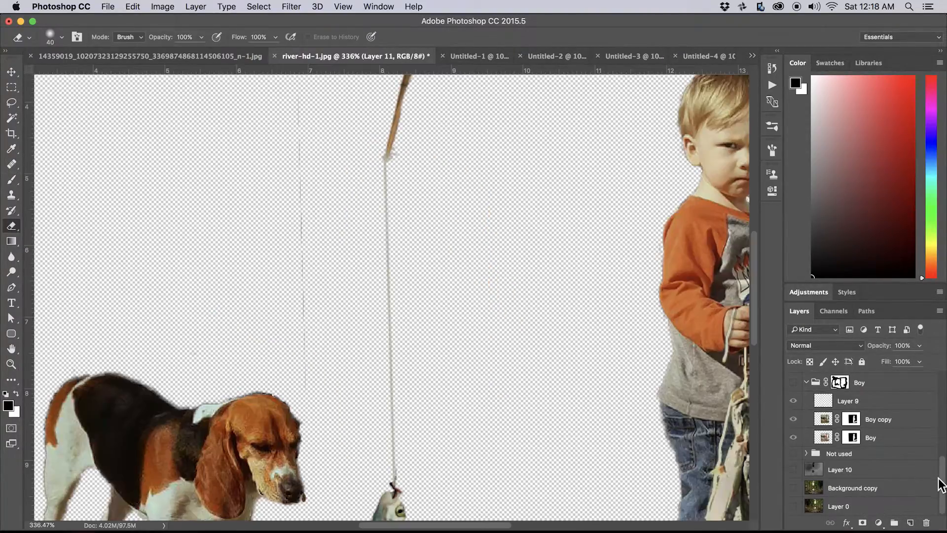
Erase the stray vertical line above the dog on the merged layer with a 40 px eraser at 100% opacity.
drag(941, 489, 943, 379)
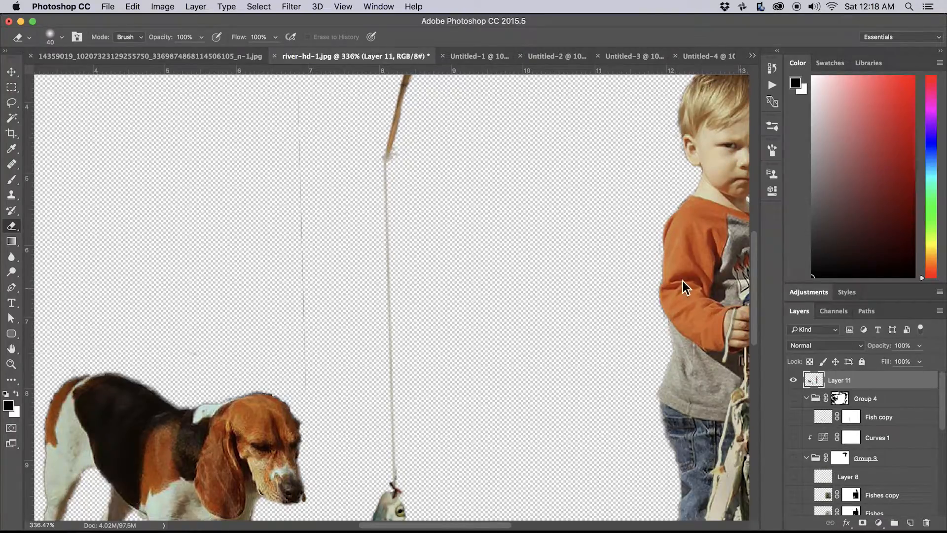
key(3)
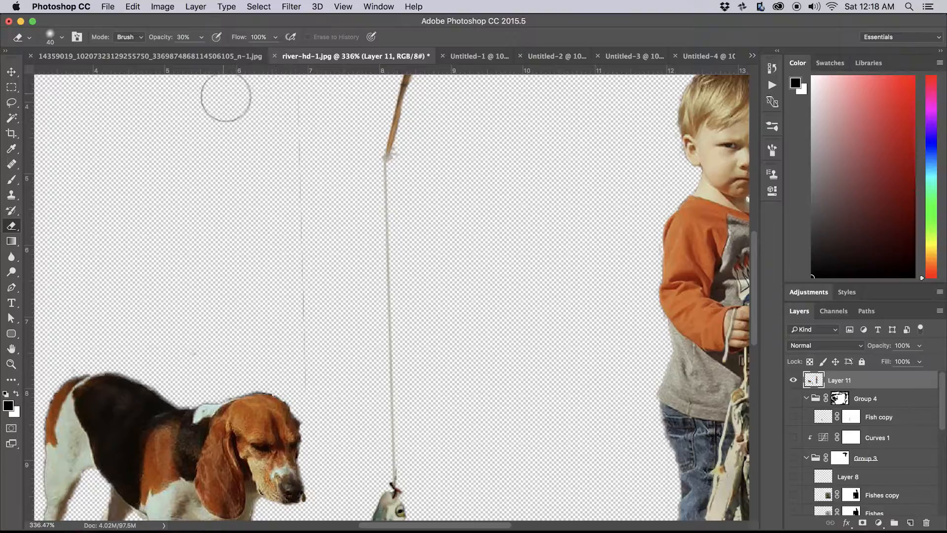
key(0)
mouse_move(287, 230)
mouse_down()
mouse_move(299, 192)
mouse_move(288, 136)
mouse_up()
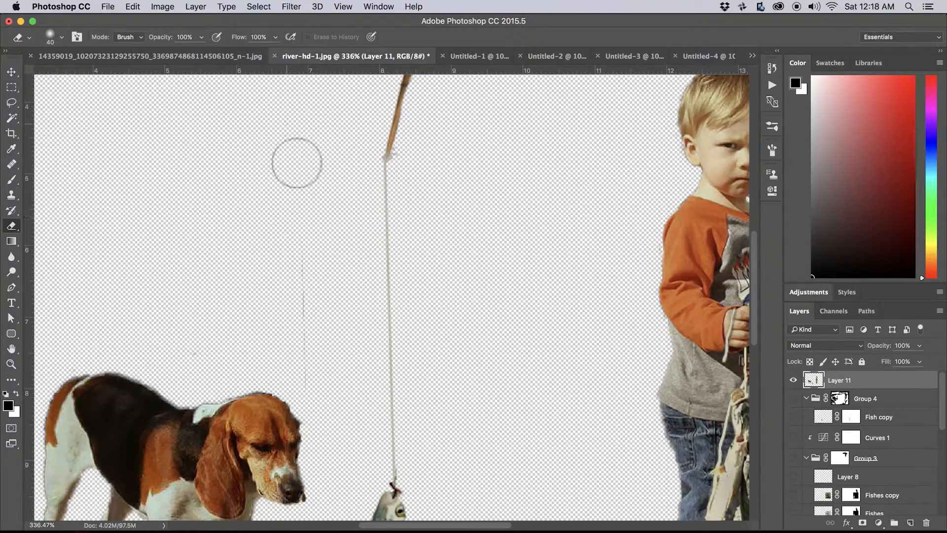
drag(306, 199, 313, 374)
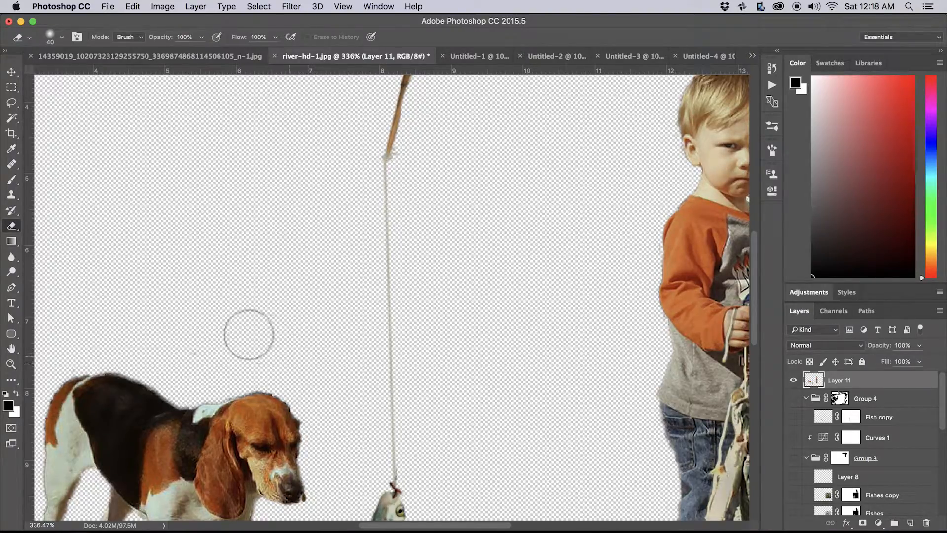
Erase the stray marks beside the dog's front leg and the thin edge lines between the dog and the fish.
mouse_move(215, 318)
mouse_down()
mouse_move(504, 318)
mouse_move(486, 243)
mouse_move(493, 114)
mouse_move(461, 70)
mouse_up()
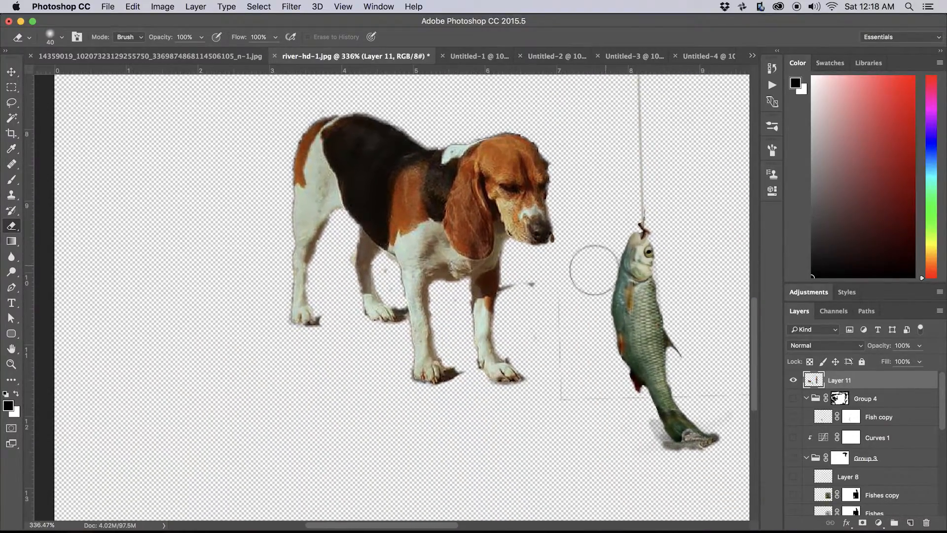
drag(537, 296, 520, 295)
mouse_move(547, 343)
mouse_down()
mouse_move(565, 397)
mouse_move(596, 394)
mouse_move(626, 414)
mouse_up()
mouse_move(575, 440)
mouse_down()
mouse_move(402, 437)
mouse_move(333, 410)
mouse_up()
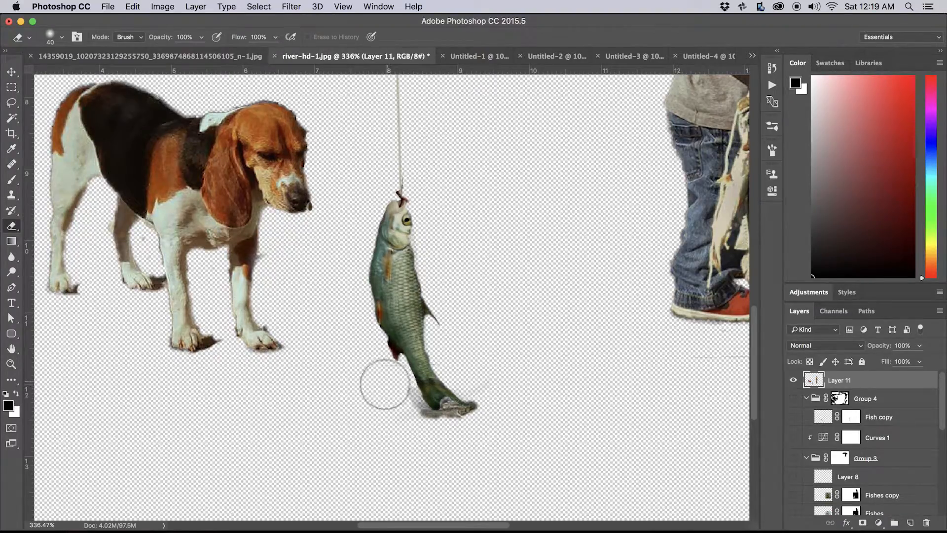
Reduce the eraser to 20 px and erase the thin stray line below the boy's shoes.
key(bracketleft)
key(bracketleft)
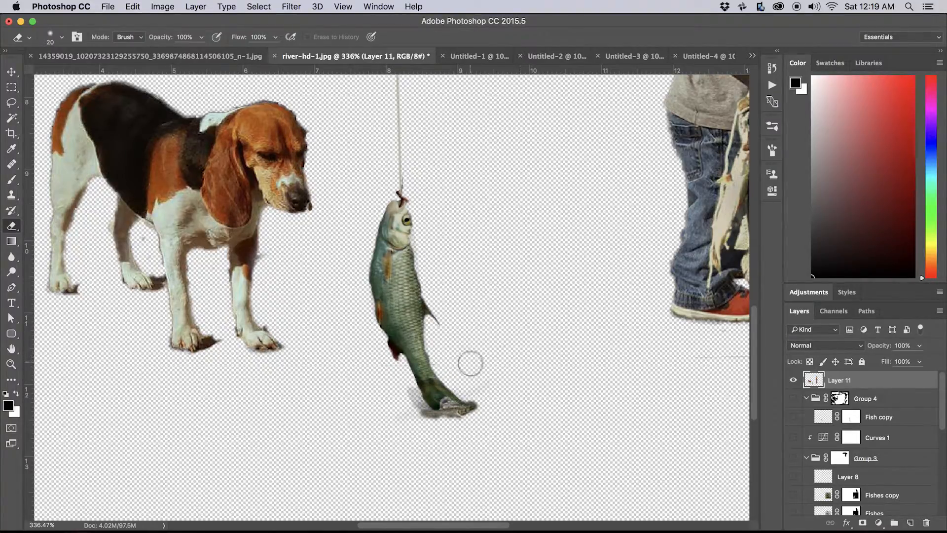
drag(675, 364, 694, 353)
key(space)
mouse_move(624, 383)
mouse_down()
mouse_move(444, 372)
mouse_move(444, 345)
mouse_up()
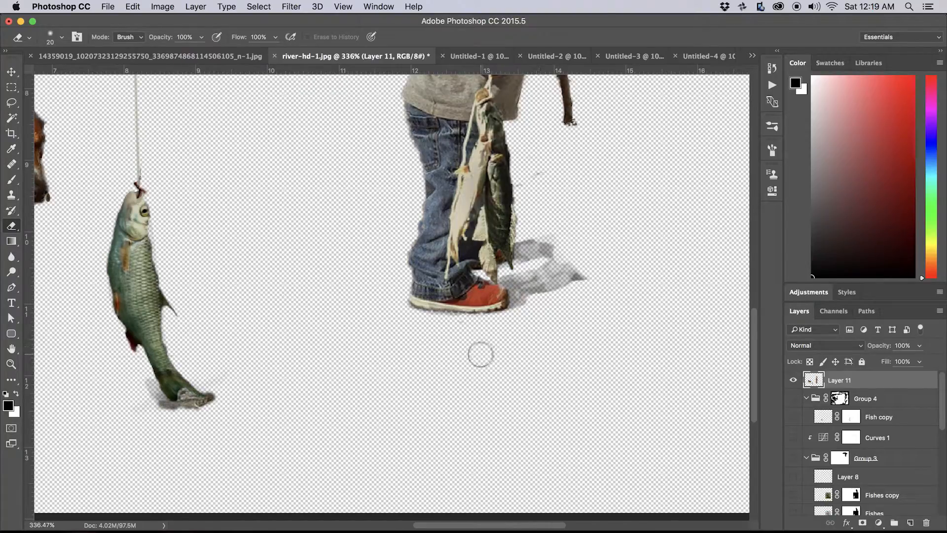
Erase the small stray mark beside the boy's hanging fish and check around the fishing rod and boy for leftover specks.
key(space)
drag(660, 270, 628, 401)
key(space)
mouse_move(664, 300)
mouse_down()
mouse_move(645, 356)
mouse_move(632, 339)
mouse_move(640, 439)
mouse_up()
drag(592, 173, 602, 318)
mouse_move(529, 268)
mouse_down()
mouse_move(685, 349)
mouse_move(727, 344)
mouse_up()
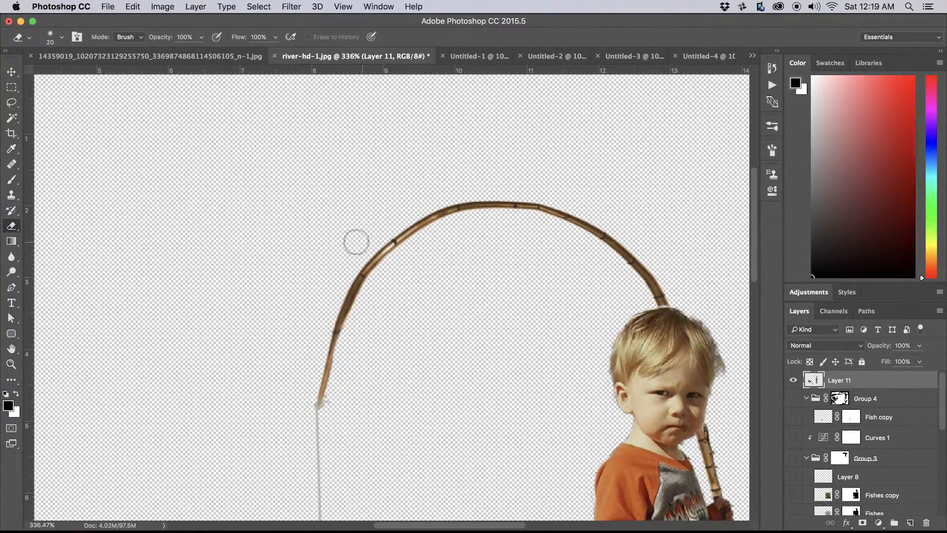
key(space)
drag(553, 364, 425, 188)
drag(446, 427, 389, 311)
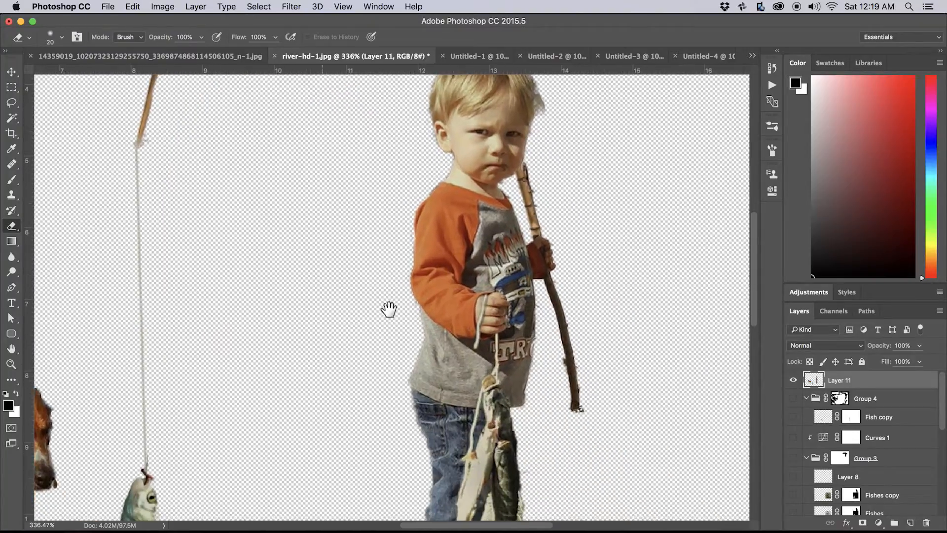
drag(411, 417, 317, 261)
drag(558, 235, 556, 102)
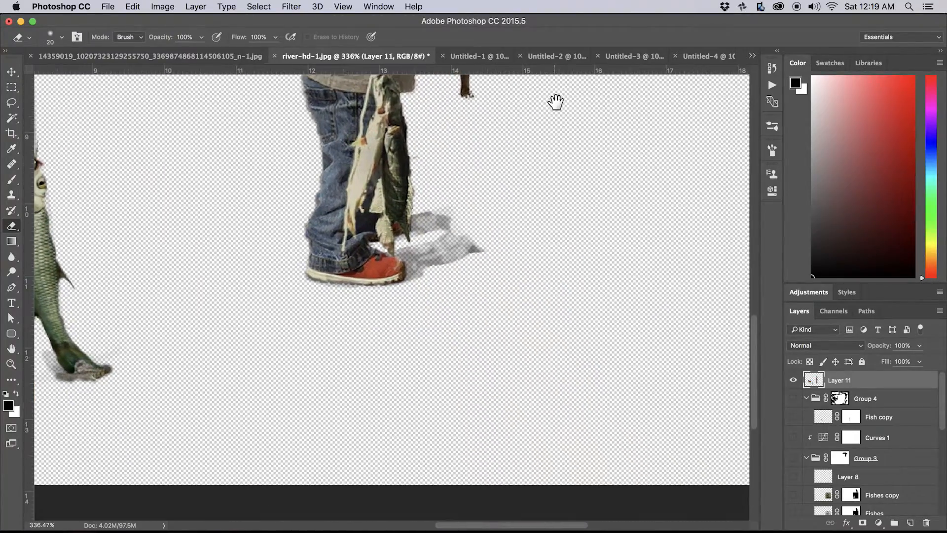
Examine the merged layer around the boy, the fishing rod, the hanging fish and the dog for leftover stray marks.
drag(537, 220, 545, 434)
drag(557, 119, 587, 444)
drag(567, 245, 361, 150)
mouse_move(405, 187)
mouse_down()
mouse_move(439, 221)
mouse_move(469, 186)
mouse_move(454, 159)
mouse_up()
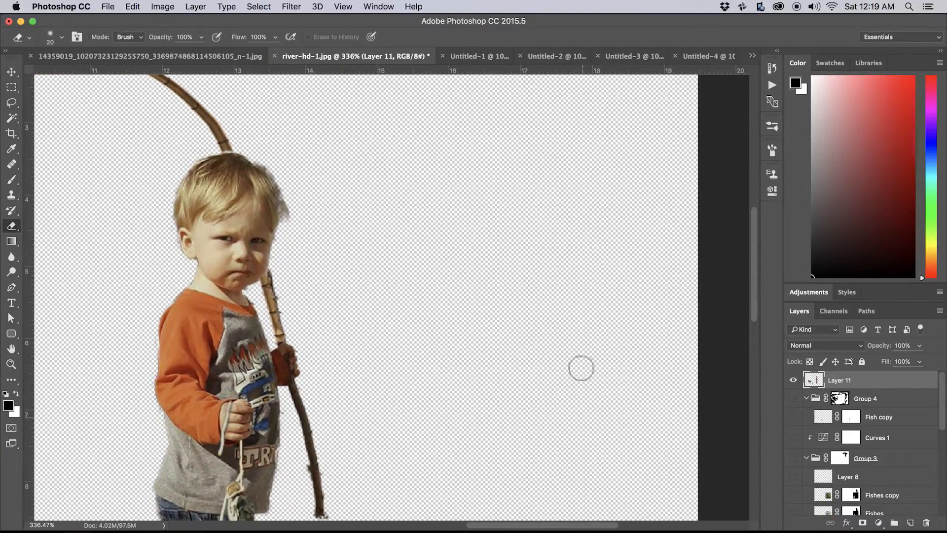
drag(578, 463, 554, 203)
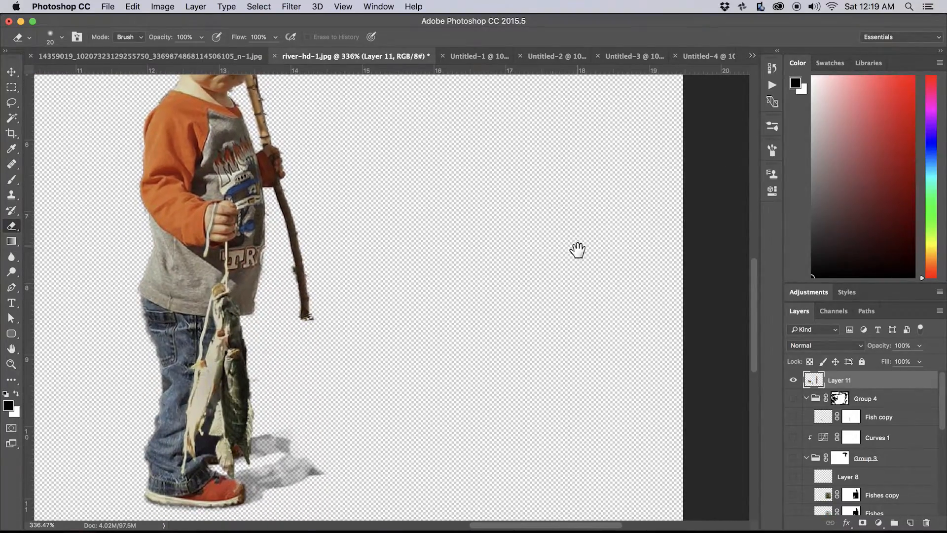
drag(620, 372, 620, 228)
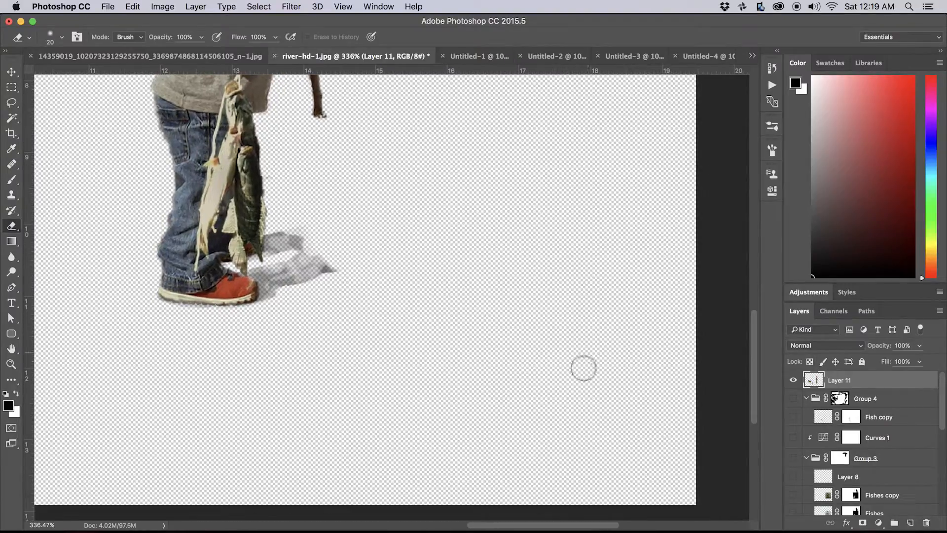
drag(547, 307, 563, 493)
drag(533, 234, 541, 510)
drag(109, 412, 614, 293)
drag(387, 276, 650, 226)
drag(446, 315, 613, 286)
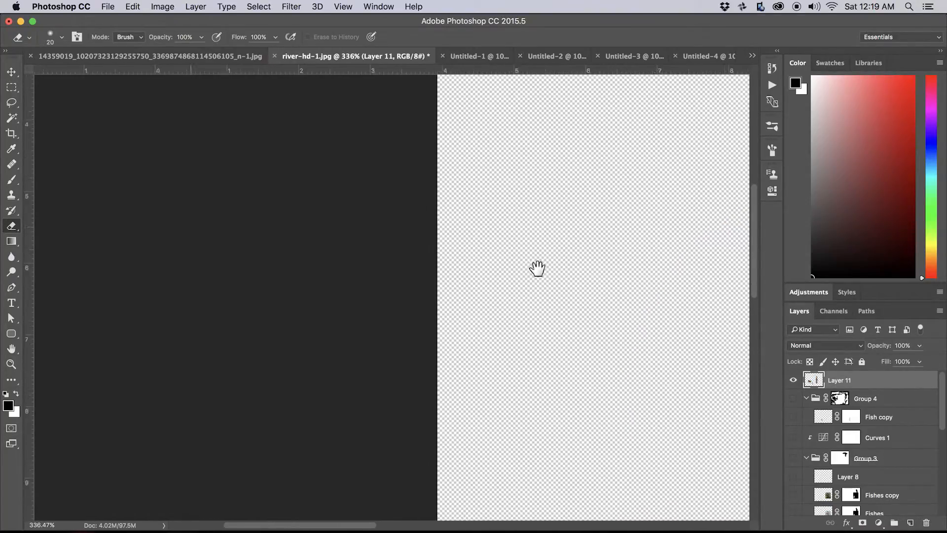
drag(521, 258, 107, 99)
drag(606, 335, 496, 244)
drag(642, 84, 524, 252)
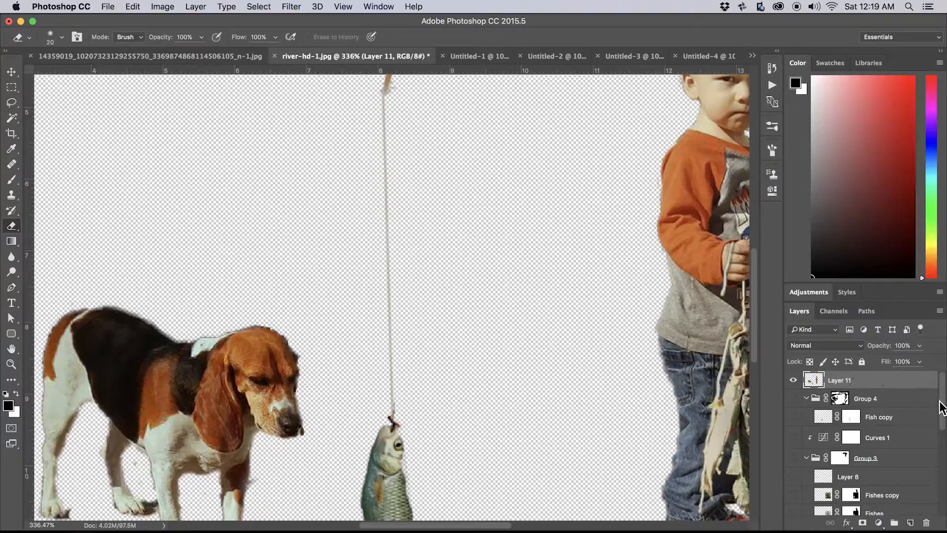
Make Layer 10 and Background copy visible beneath the merged subject layer.
drag(942, 404, 943, 508)
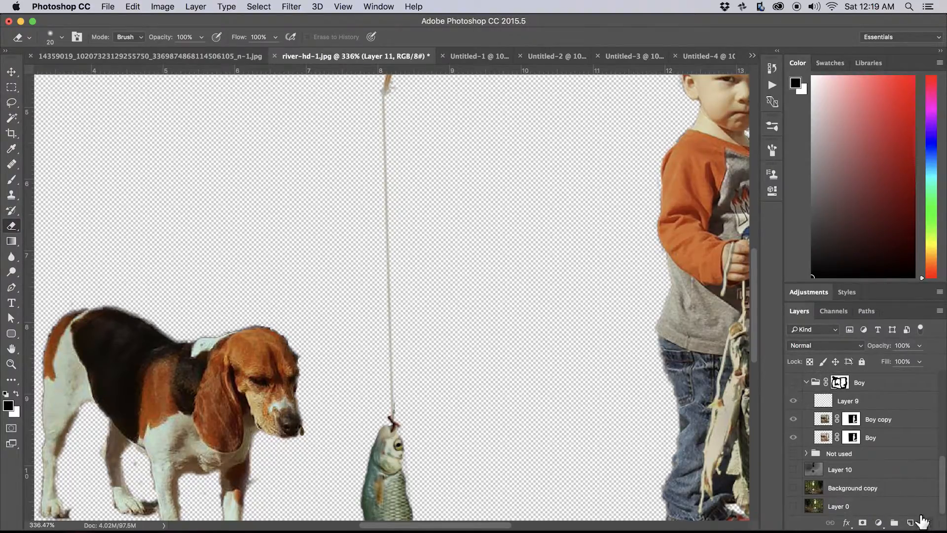
click(794, 470)
click(792, 488)
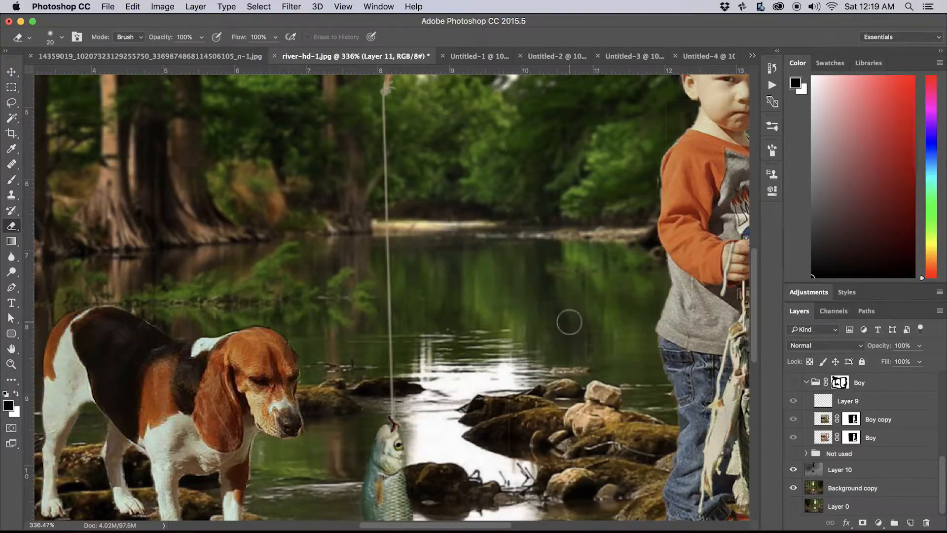
scroll(570, 322, down, 7)
scroll(570, 322, down, 2)
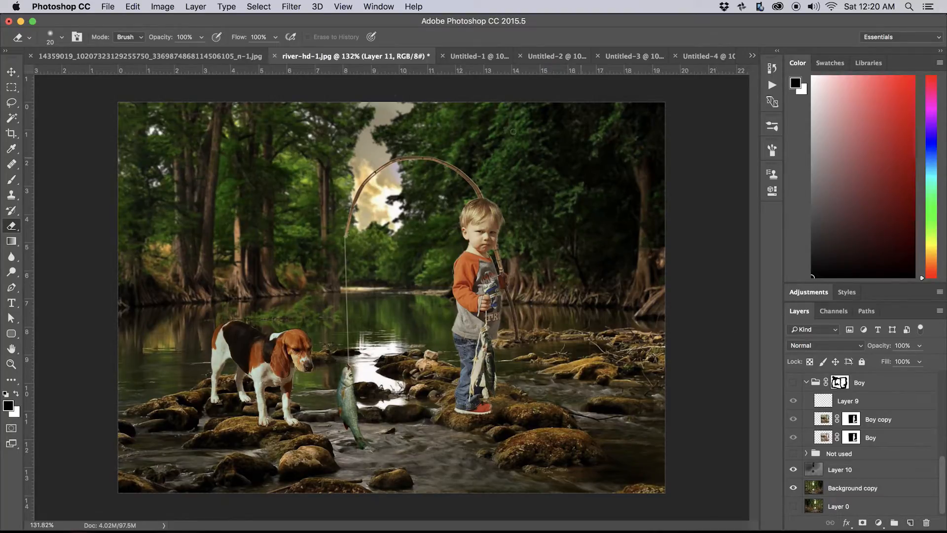
Save the composite as river-hd-1.psd and switch to Lightroom to open it in the Develop module.
click(109, 7)
click(140, 118)
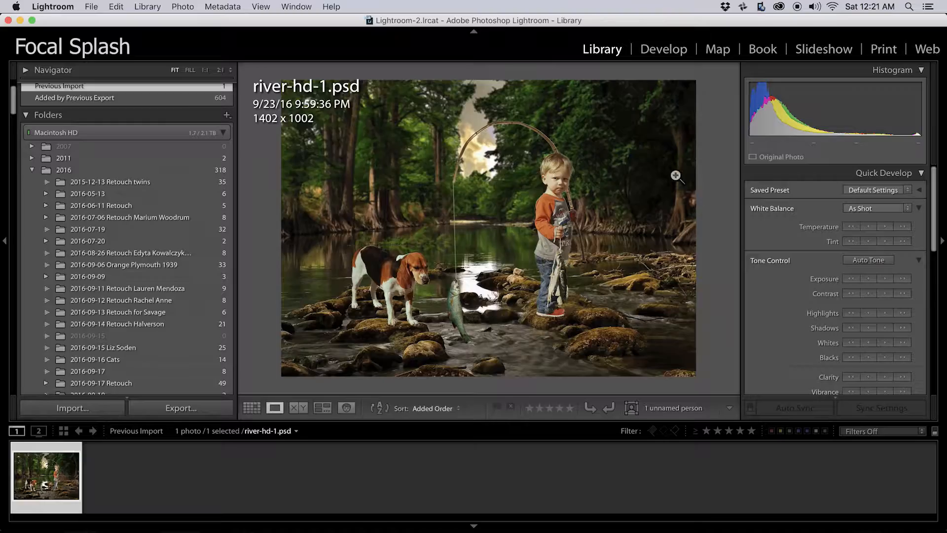
click(683, 49)
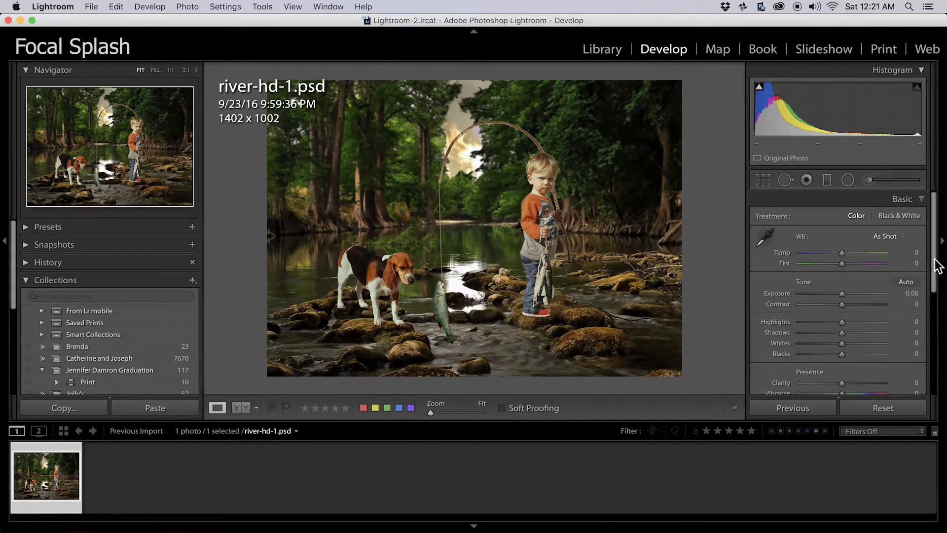
Set the photo's Tint to +16, Exposure to +0.60, Highlights to −34, Shadows to +19 and Clarity to +10.
mouse_move(936, 259)
mouse_down()
mouse_move(930, 339)
mouse_move(932, 257)
mouse_up()
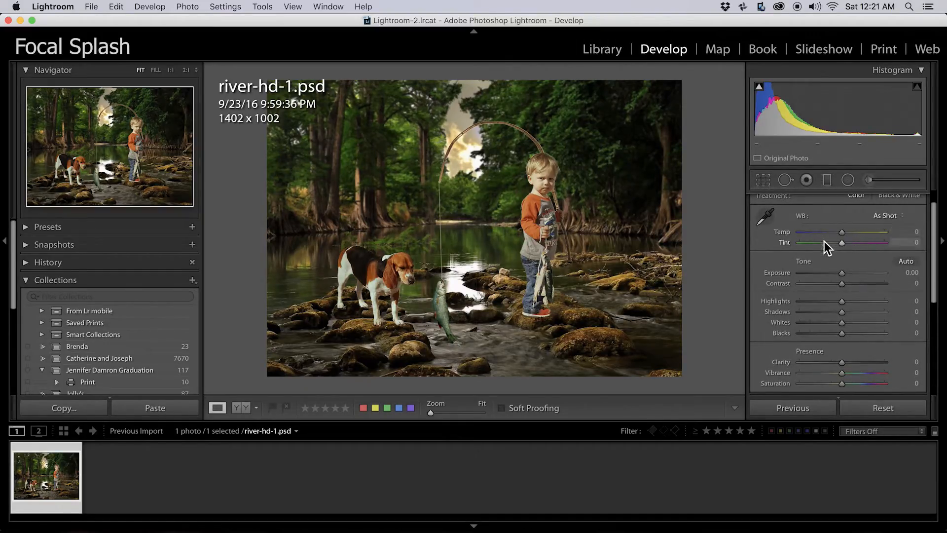
drag(843, 243, 851, 244)
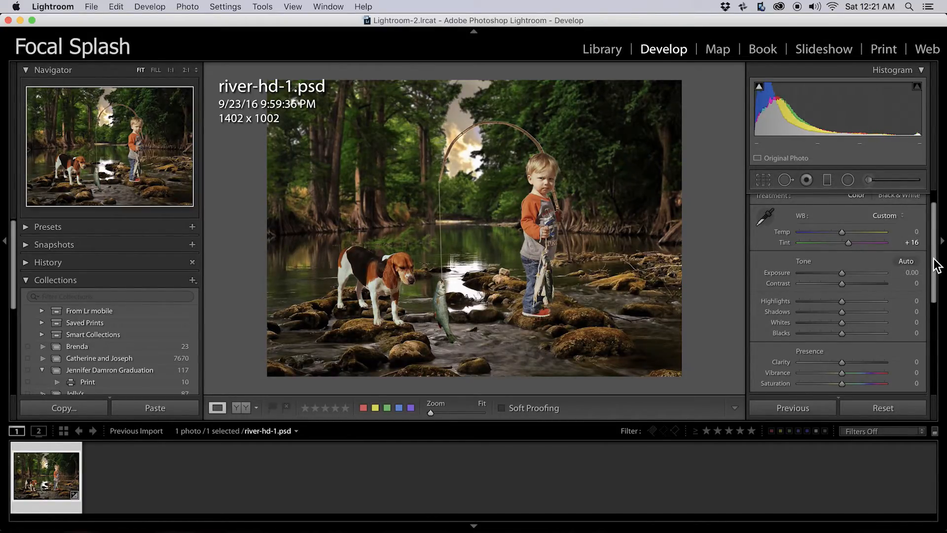
scroll(935, 261, down, 2)
drag(845, 253, 848, 253)
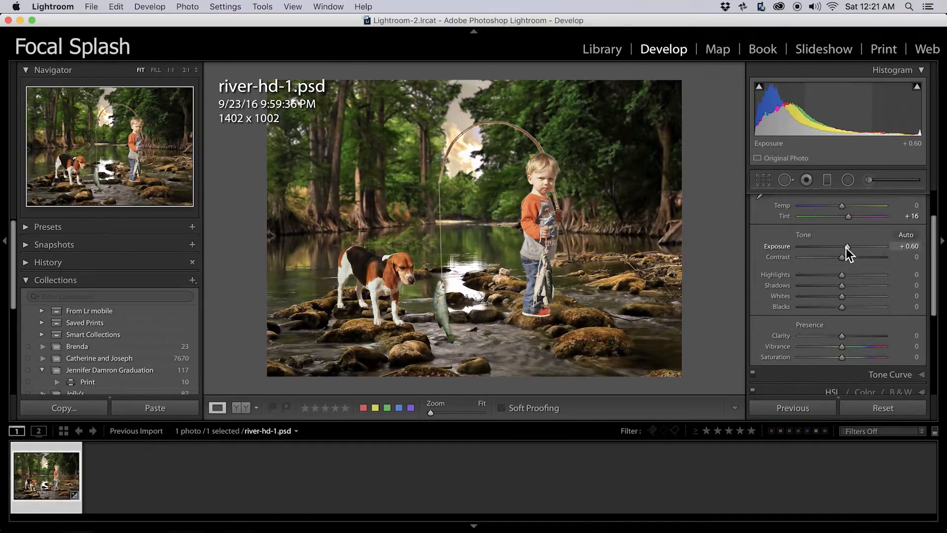
scroll(934, 267, down, 3)
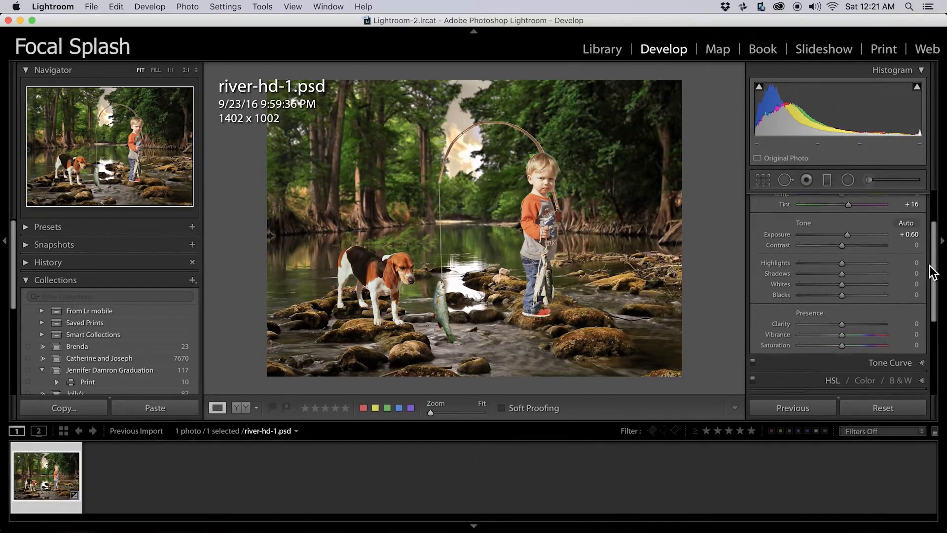
drag(842, 235, 828, 241)
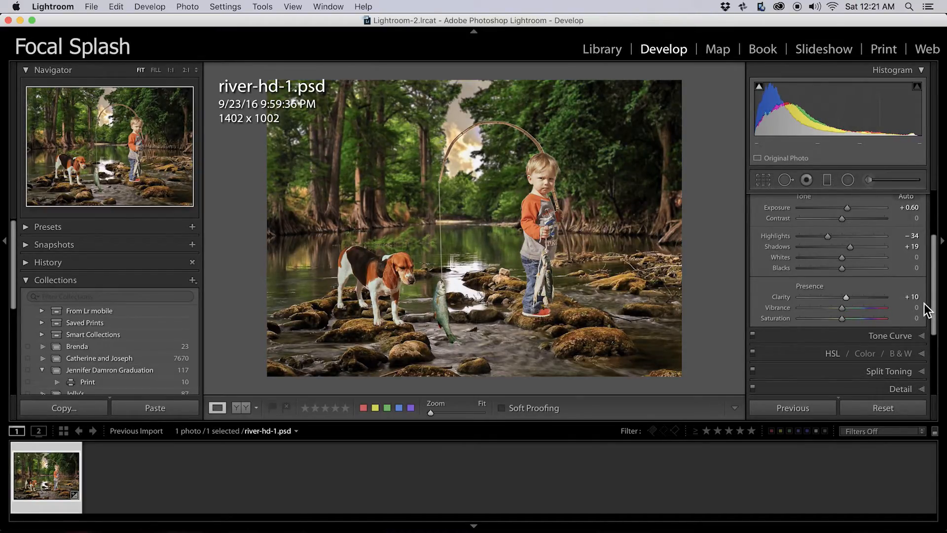
Set the photo's Dehaze amount to +17 in the effects settings.
scroll(940, 310, down, 5)
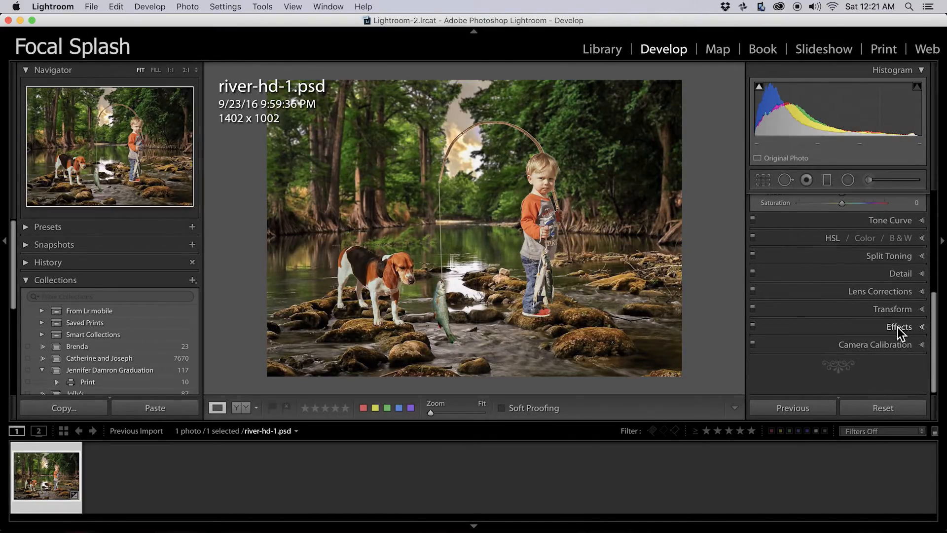
click(898, 327)
drag(846, 327, 848, 327)
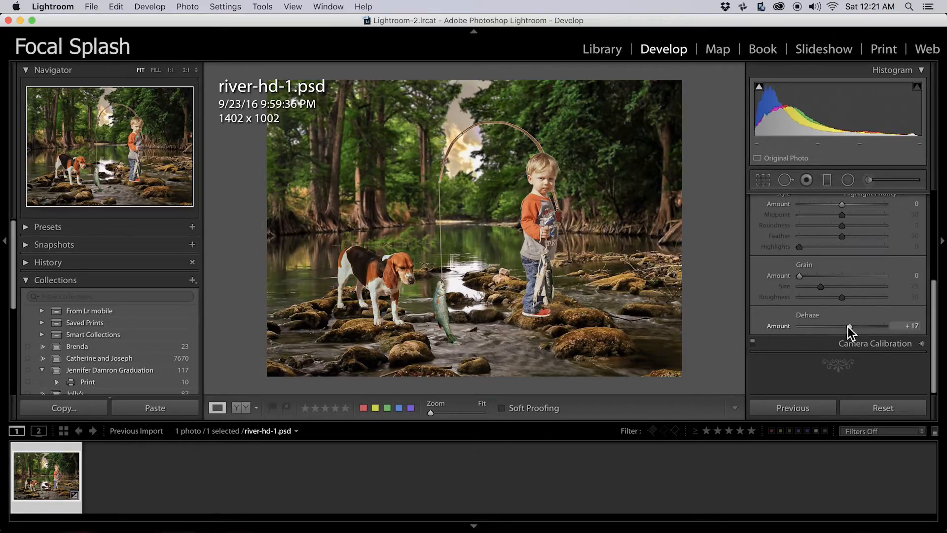
Add a dark post-crop vignette with Amount −36, Midpoint 42 and Feather 56.
scroll(933, 318, up, 3)
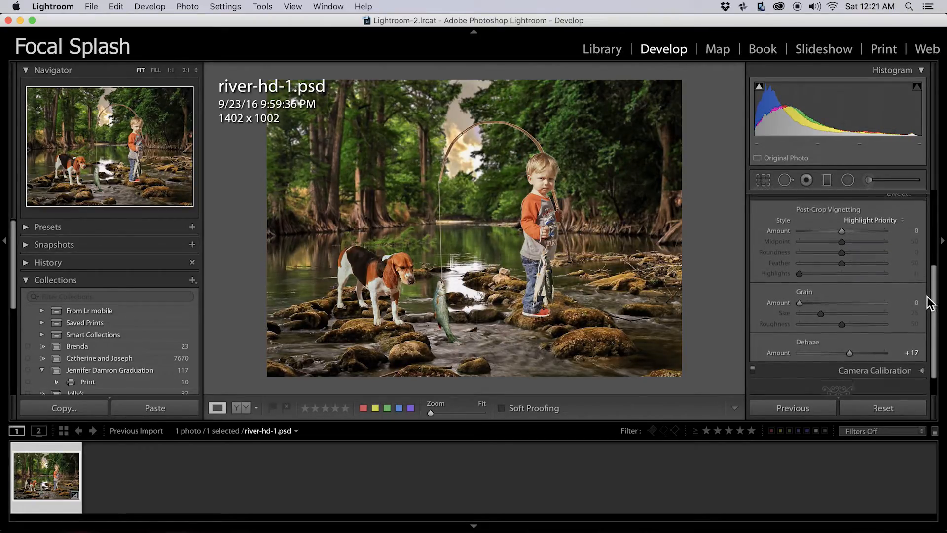
mouse_move(842, 242)
mouse_down()
mouse_move(807, 249)
mouse_move(835, 256)
mouse_up()
drag(842, 273, 846, 276)
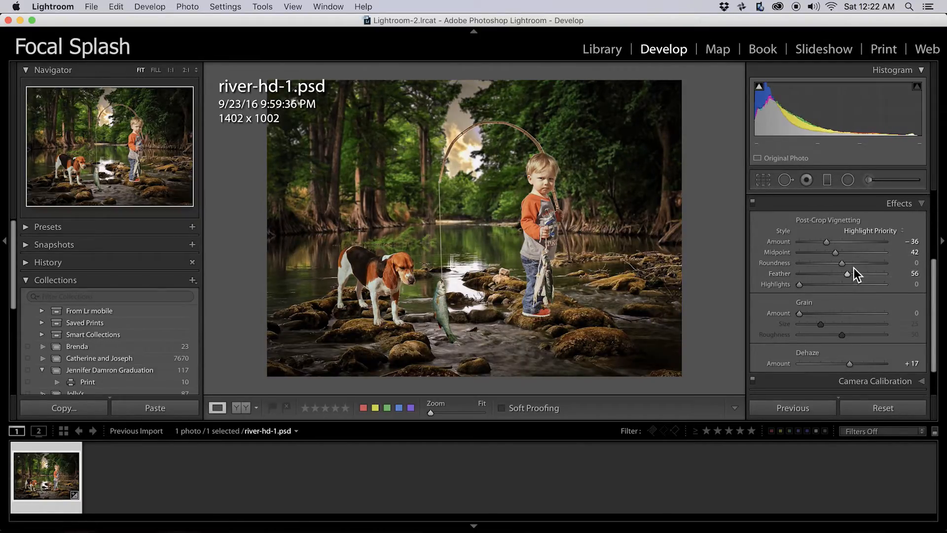
Add radial filters with Exposure −0.64 around the boy and the dog, and set the boy's filter to Temp −1 and Tint 15.
scroll(936, 298, up, 1)
drag(934, 293, 933, 225)
click(908, 199)
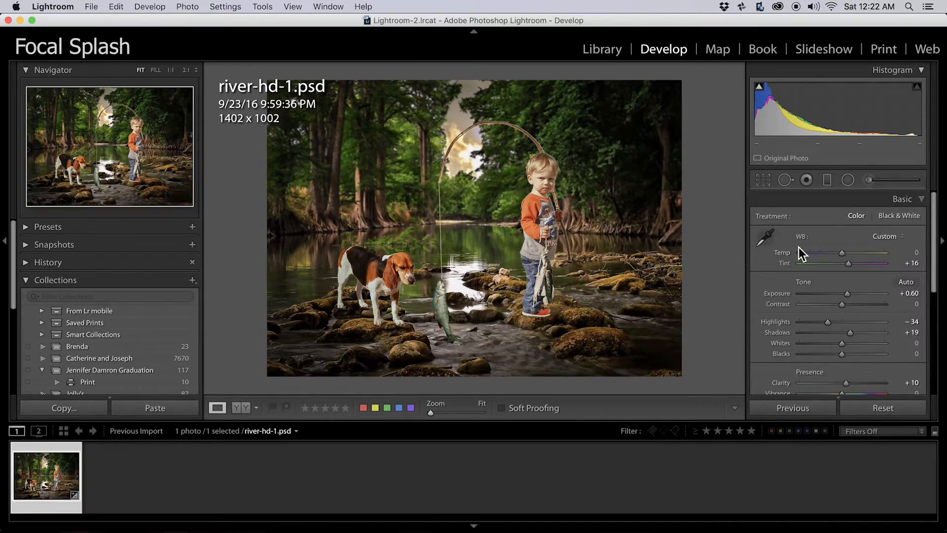
click(848, 180)
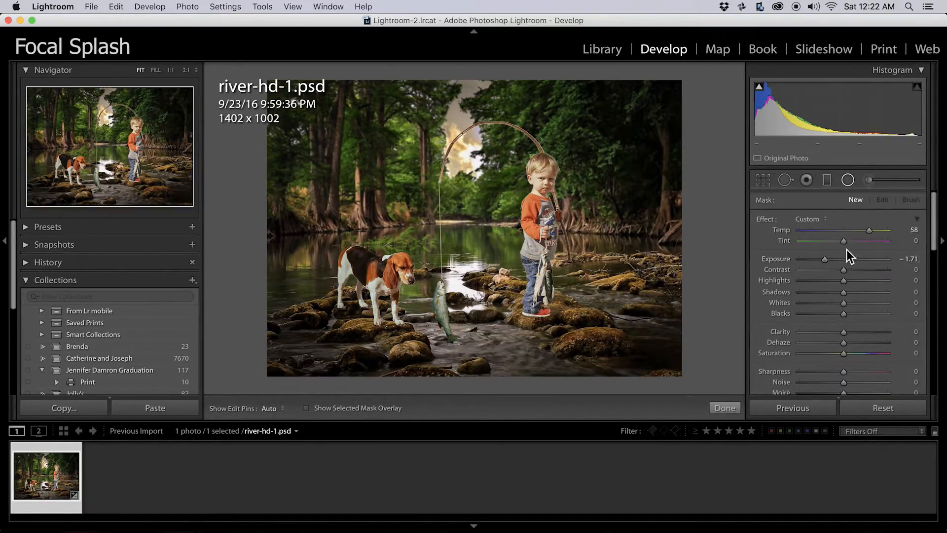
drag(863, 230, 836, 272)
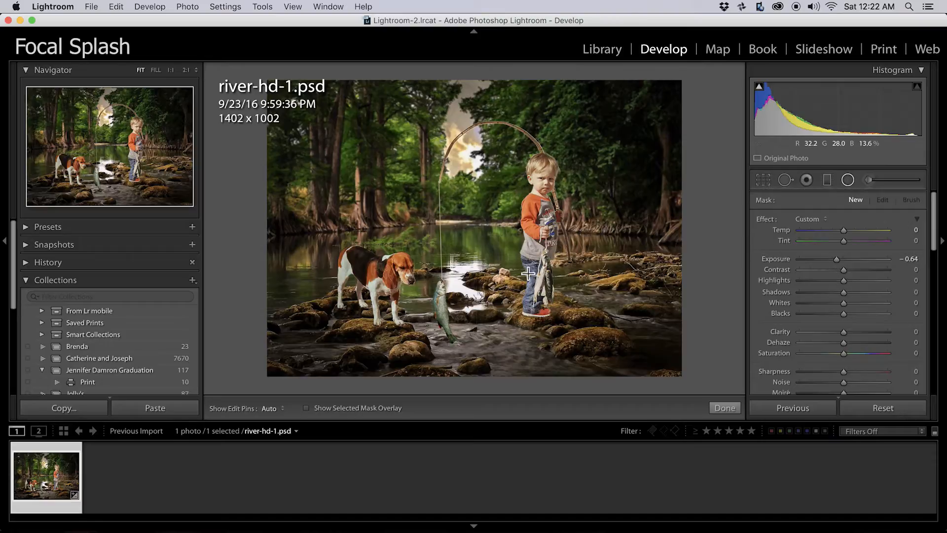
drag(538, 227, 582, 327)
drag(363, 271, 431, 326)
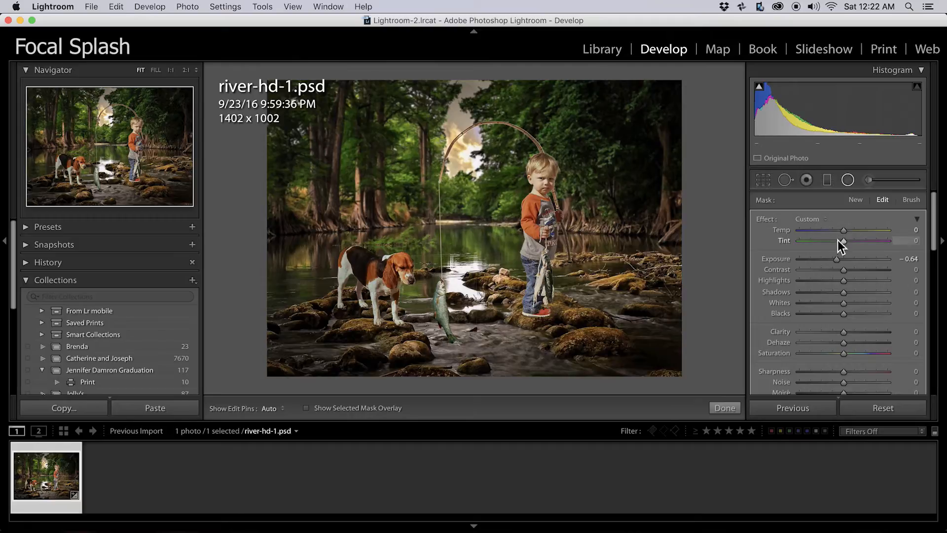
drag(842, 232, 840, 234)
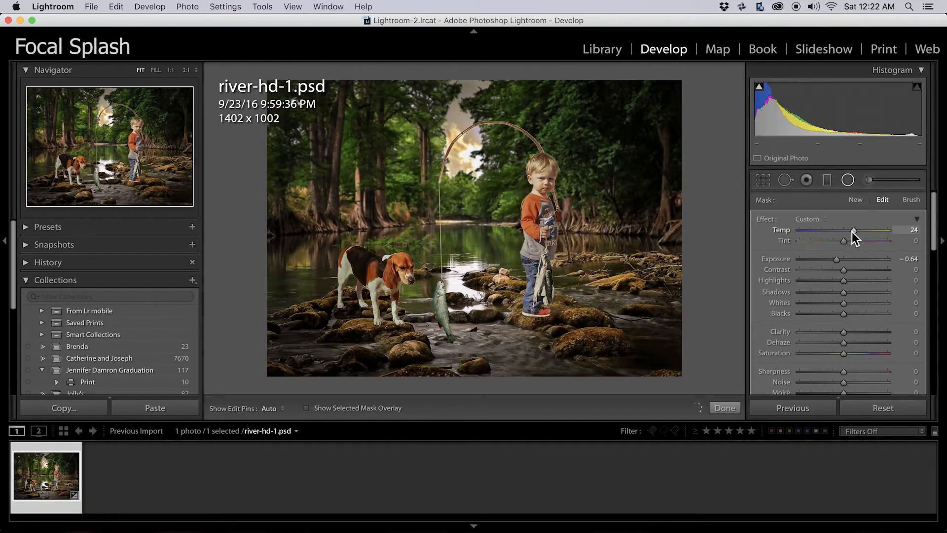
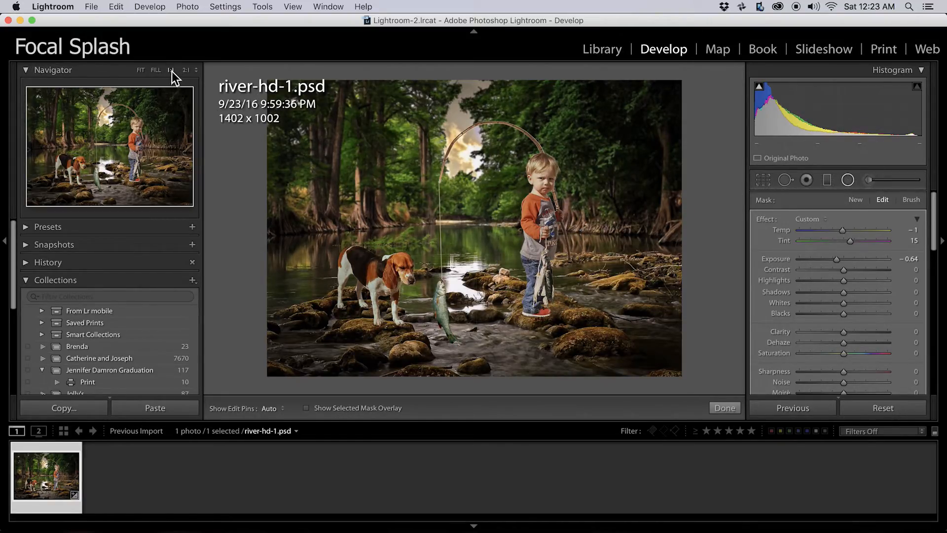
Add another radial filter around the boy's head with Temp 10, Exposure 0.05 and Highlights −23.
click(186, 69)
drag(614, 212, 457, 349)
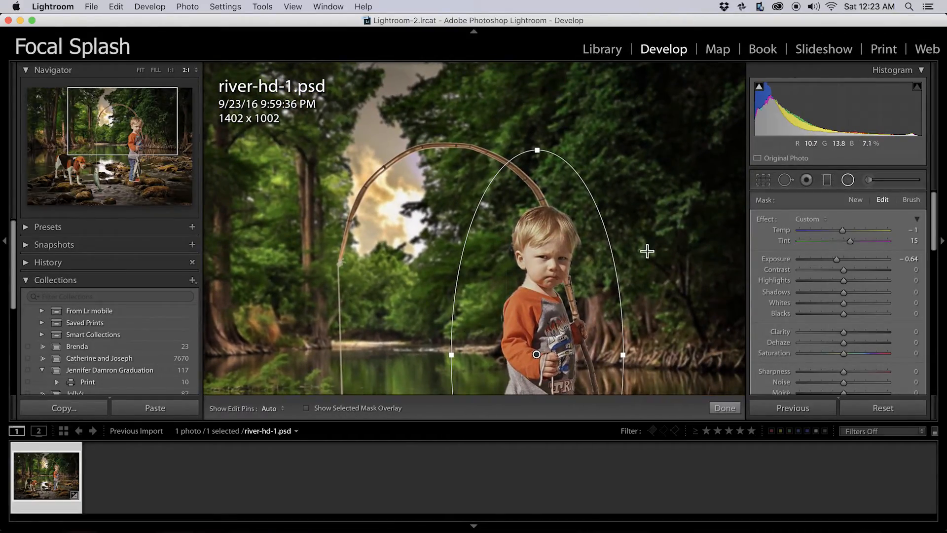
click(847, 181)
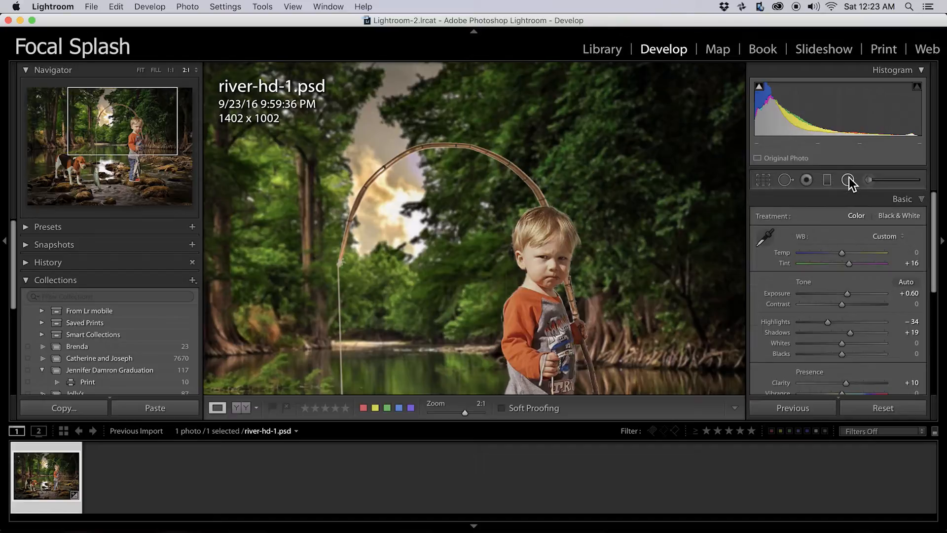
click(848, 180)
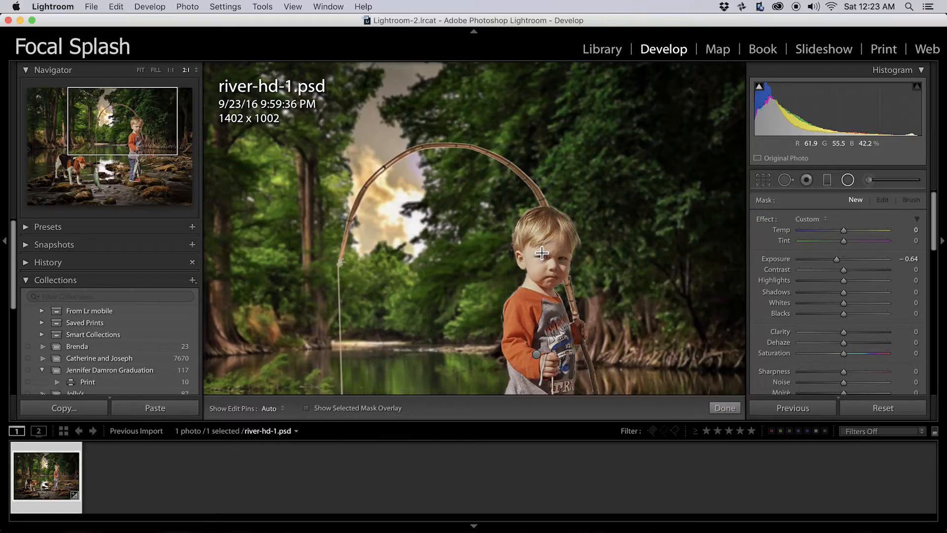
drag(543, 254, 587, 305)
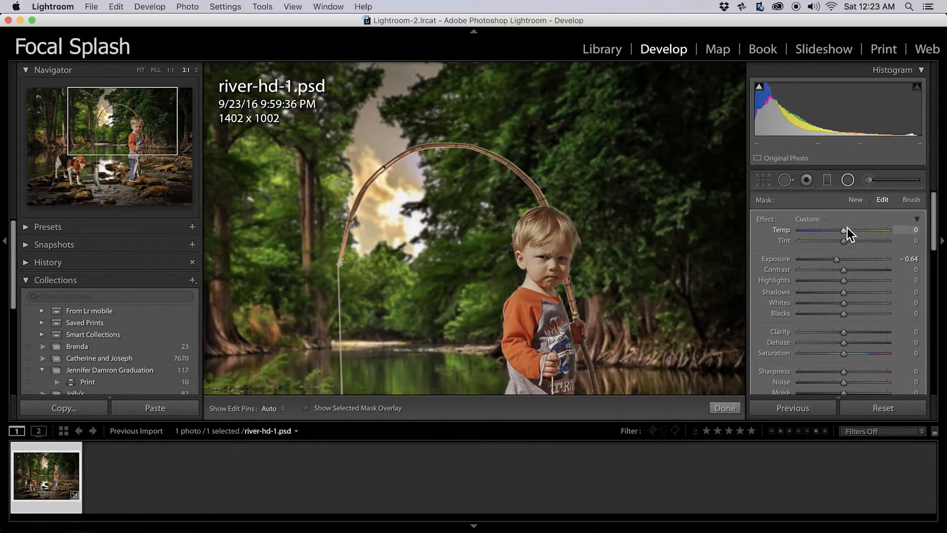
drag(846, 230, 836, 286)
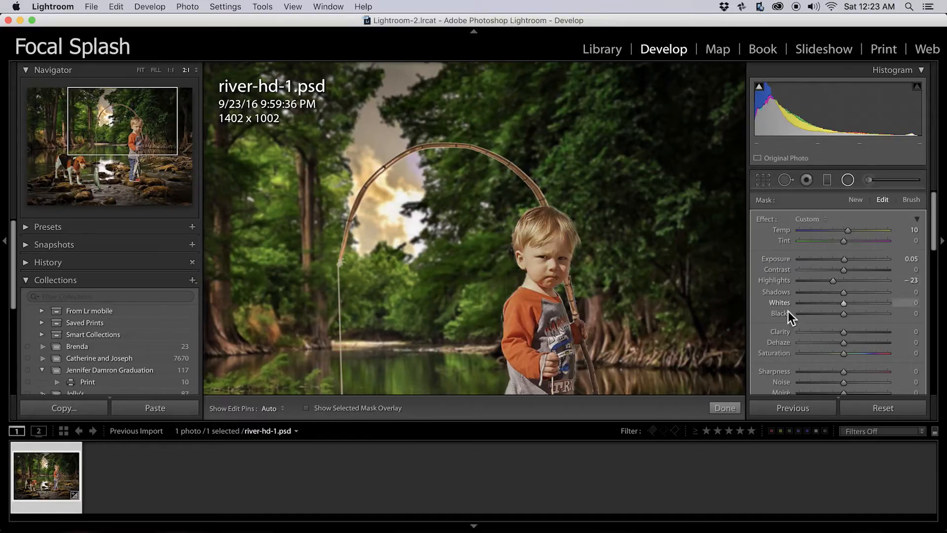
click(552, 279)
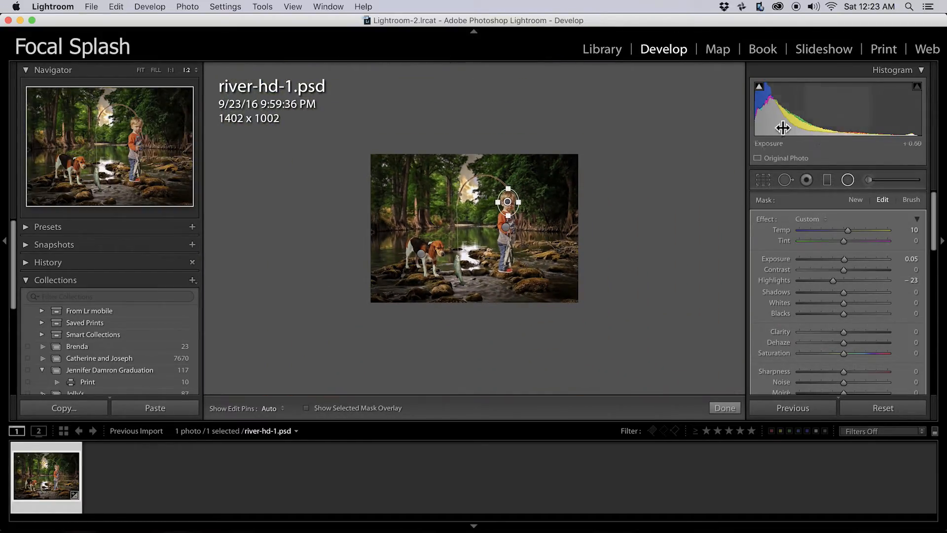
Soften the highlights reduction on the boy's head filter, undo the stray radial filters outside the photo and leave the Radial Filter tool.
drag(619, 268, 643, 276)
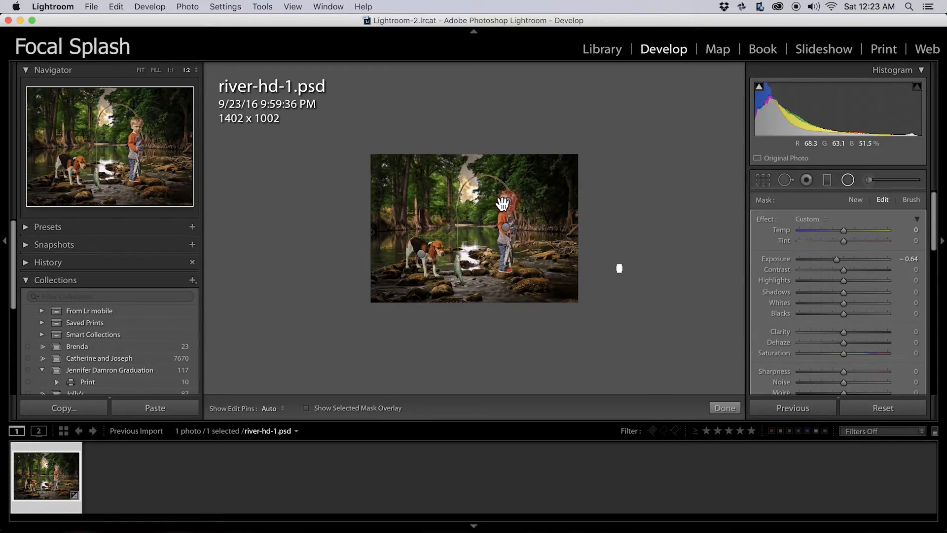
key(super+z)
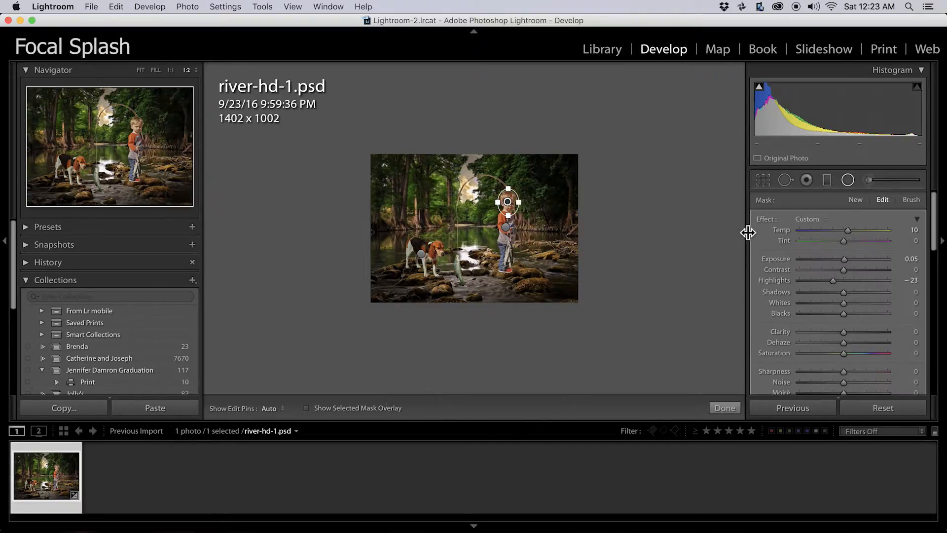
drag(832, 282, 837, 283)
drag(668, 278, 670, 277)
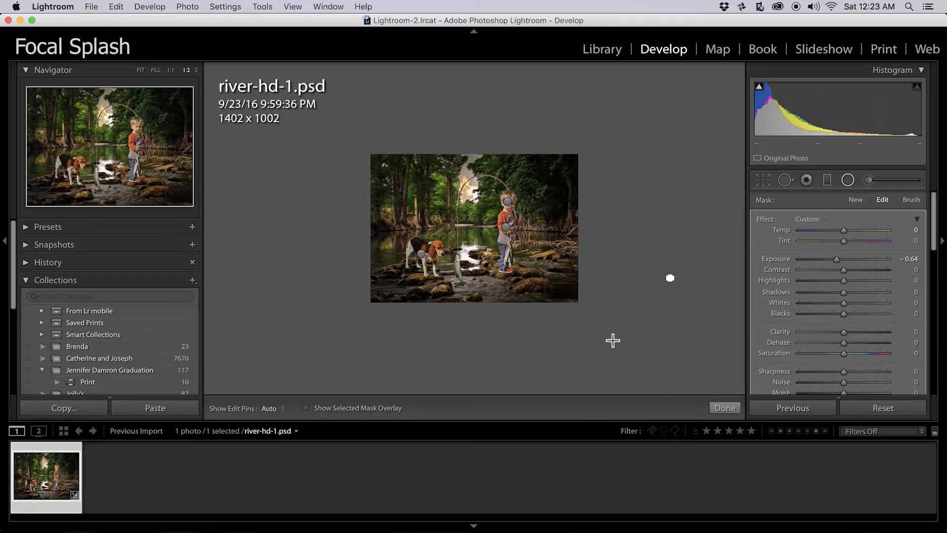
key(super+z)
click(849, 182)
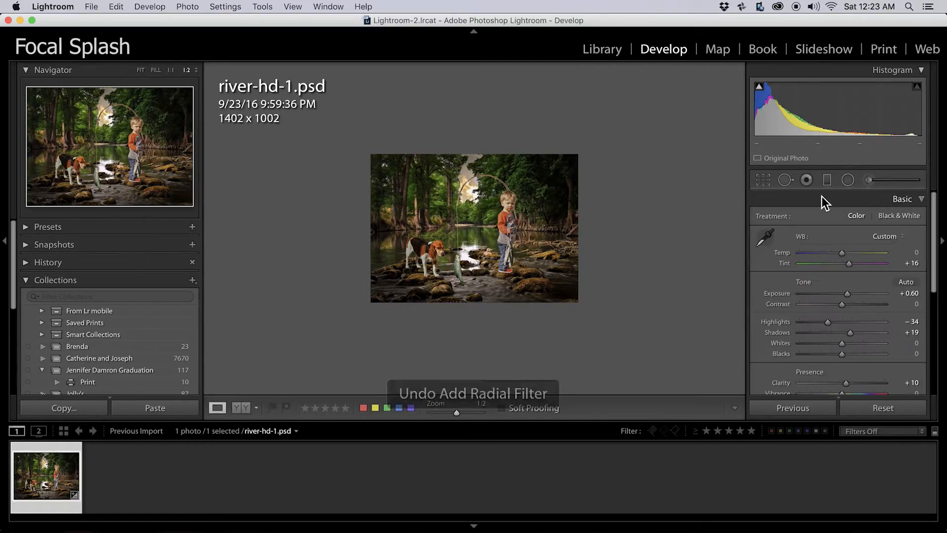
Switch to Photoshop and add a layer mask to Layer 11, which holds the boy, rod, fish and dog.
click(170, 71)
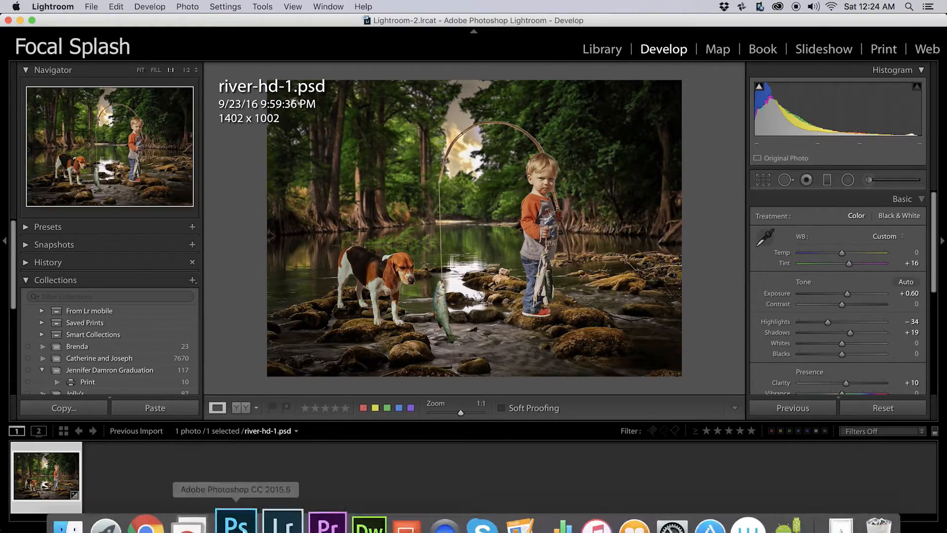
click(238, 500)
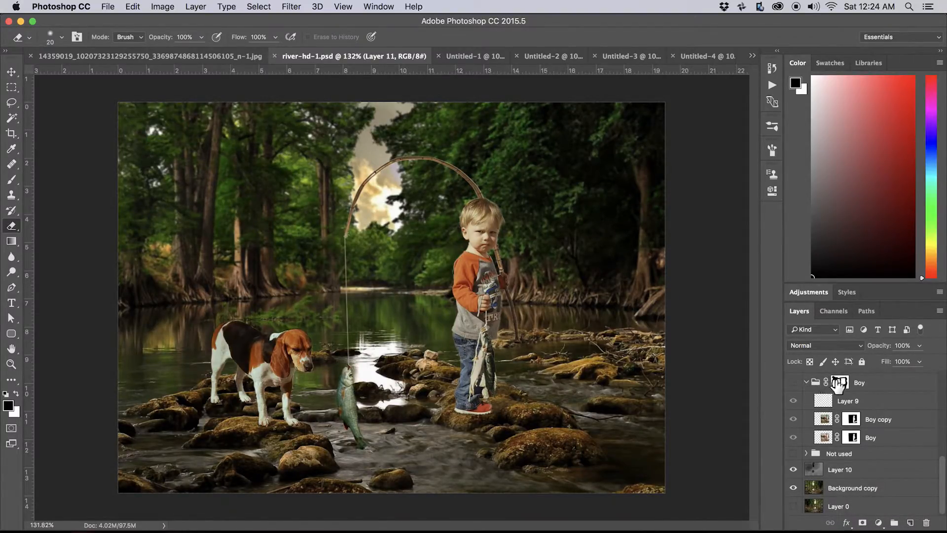
drag(943, 469, 943, 388)
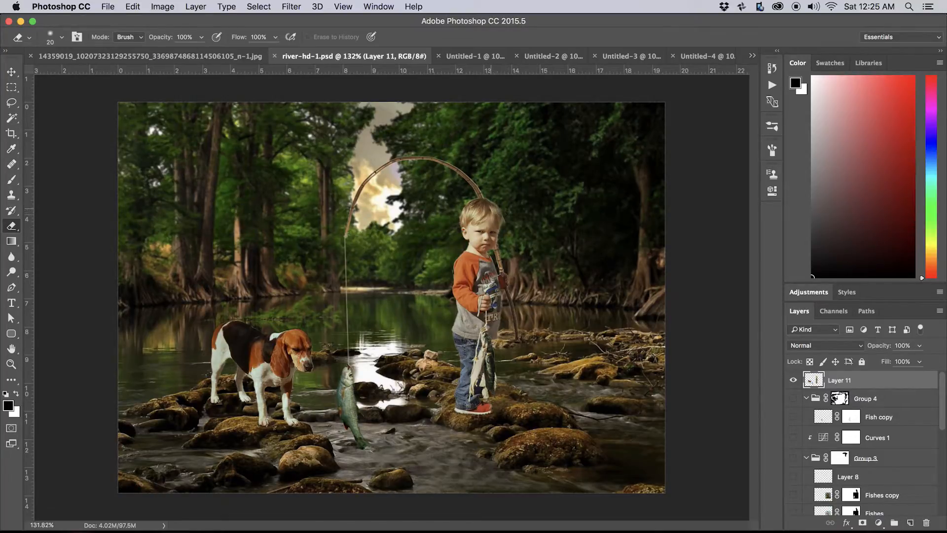
key(super+space)
mouse_move(488, 201)
mouse_down()
mouse_move(543, 203)
mouse_move(516, 275)
mouse_move(556, 351)
mouse_move(647, 321)
mouse_move(641, 296)
mouse_up()
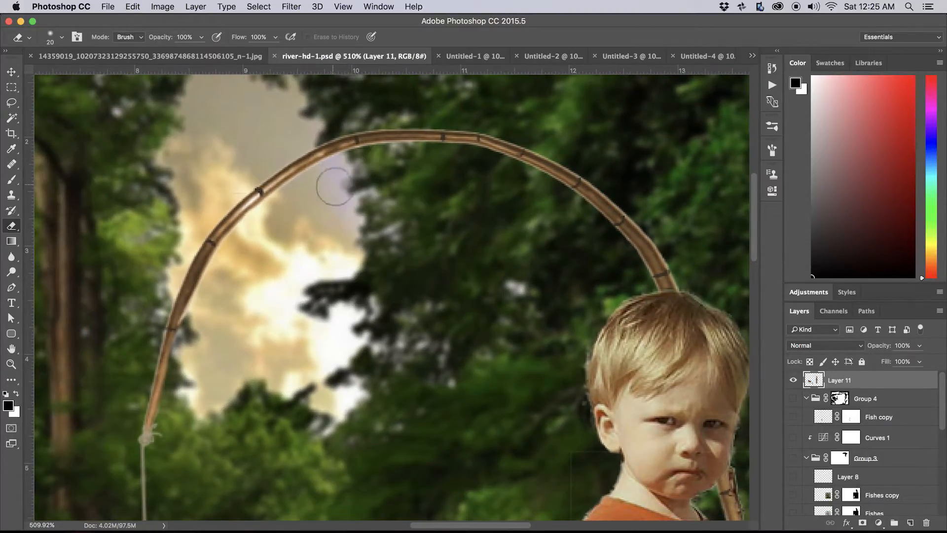
key(bracketleft)
click(863, 522)
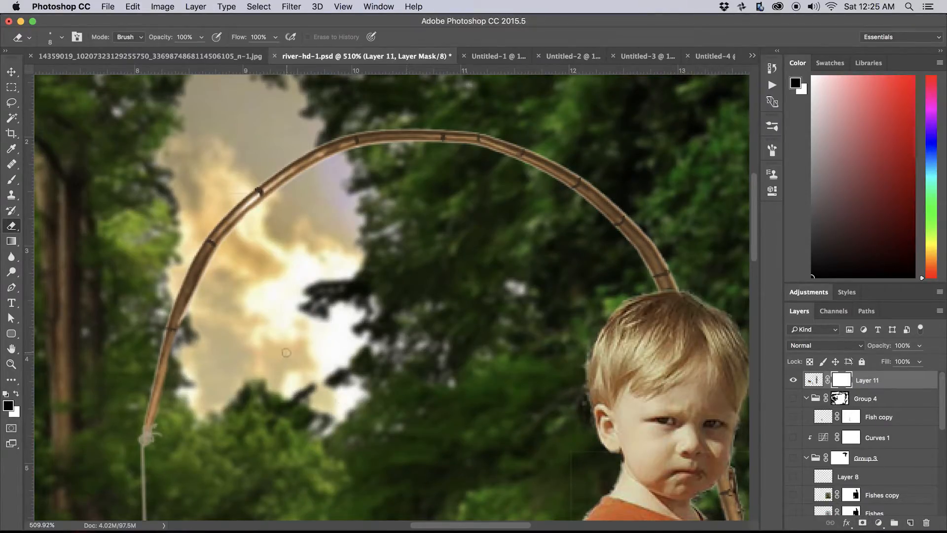
Paint black with a size 8 brush at 100% opacity on Layer 11's mask to clean the fishing rod's edges.
key(b)
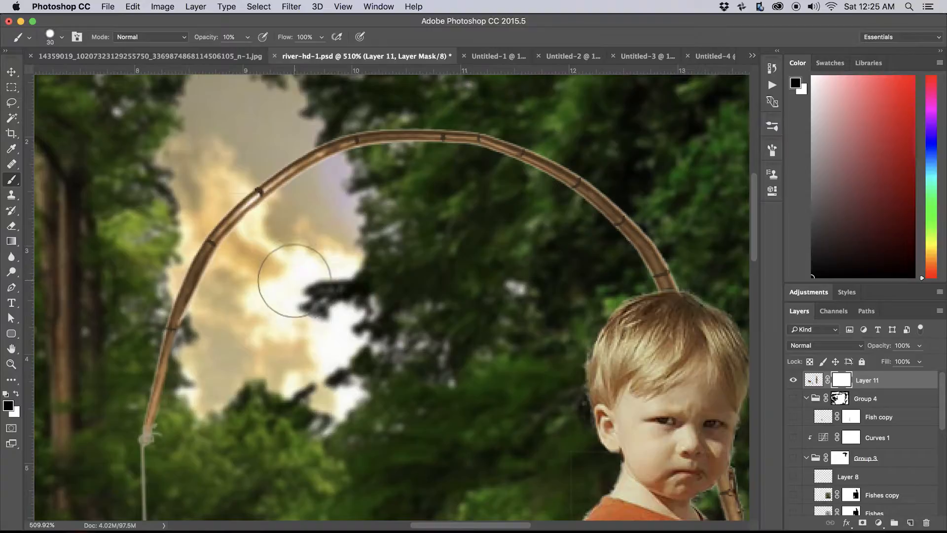
key(bracketleft)
key(bracketleft)
key(bracketleft)
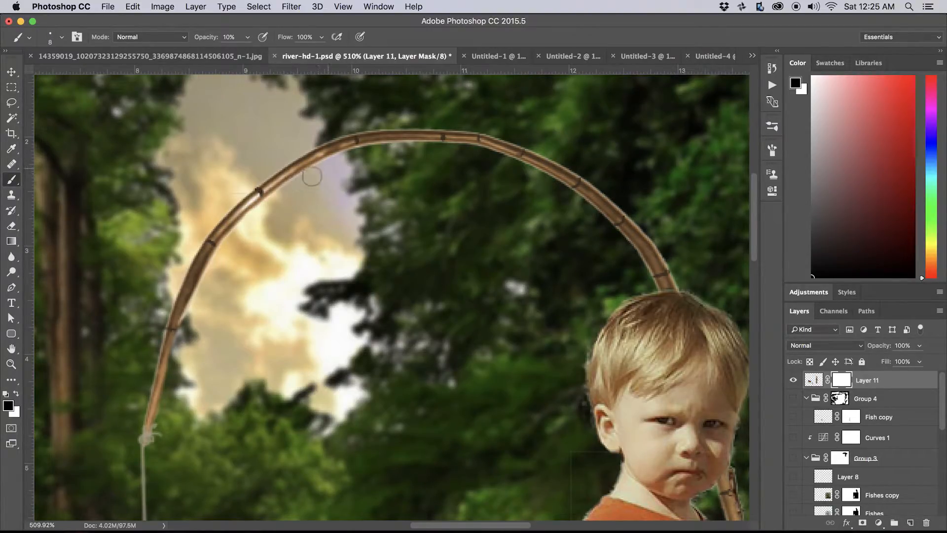
key(0)
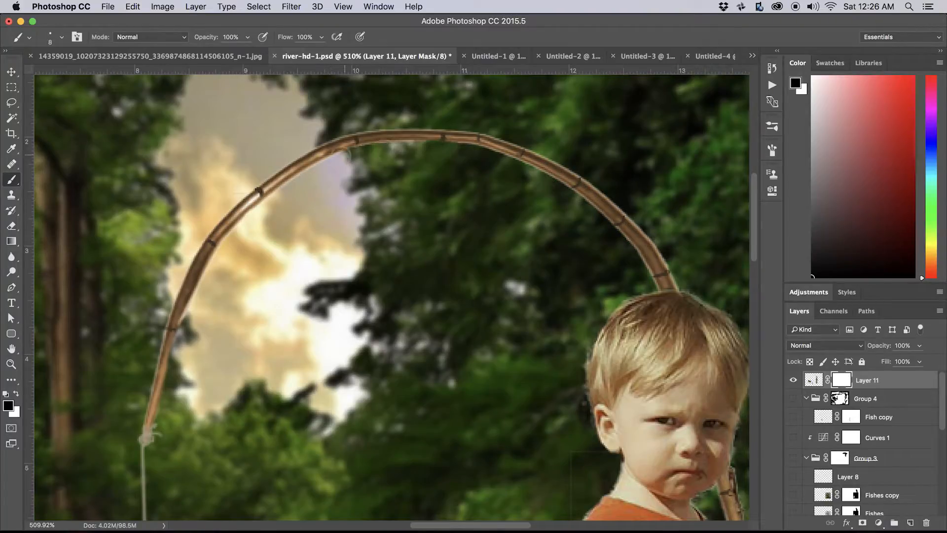
drag(214, 258, 191, 317)
drag(341, 159, 469, 152)
mouse_move(678, 281)
mouse_down()
mouse_move(668, 256)
mouse_move(579, 173)
mouse_move(498, 136)
mouse_move(578, 170)
mouse_move(624, 205)
mouse_move(676, 283)
mouse_move(652, 241)
mouse_up()
key(super+z)
key(super+z)
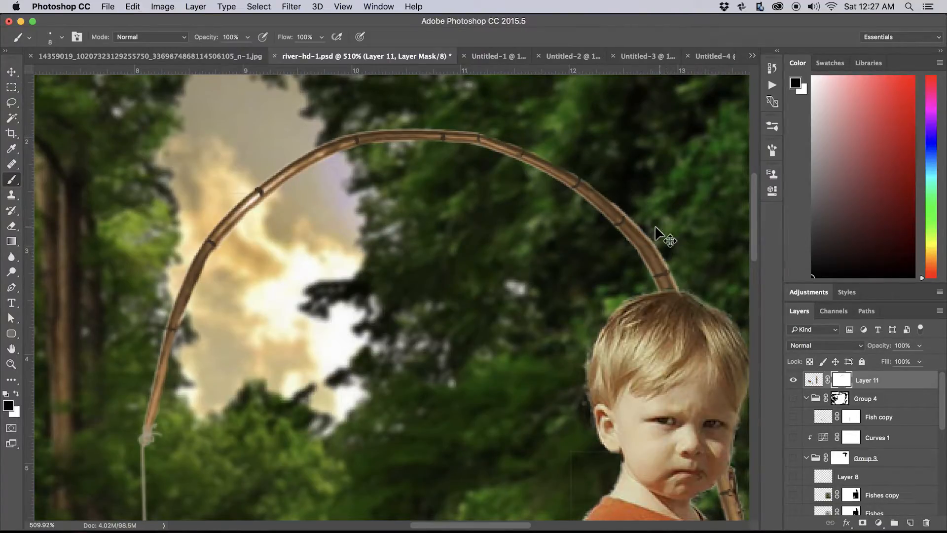
drag(683, 283, 603, 195)
mouse_move(221, 380)
mouse_down()
mouse_move(342, 161)
mouse_move(325, 164)
mouse_up()
key(super+0)
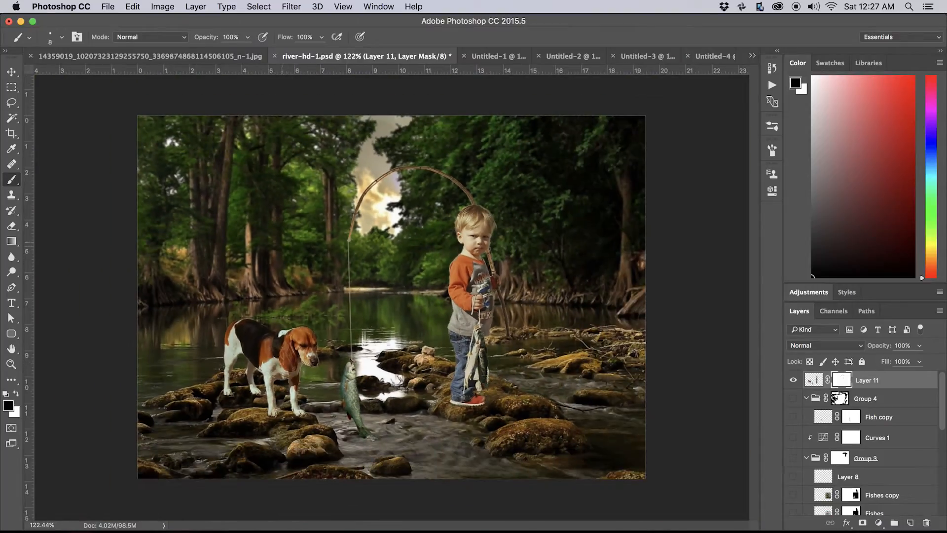
Clean up the cutout edges around the dog's head and front legs on Layer 11's mask.
drag(279, 371, 348, 364)
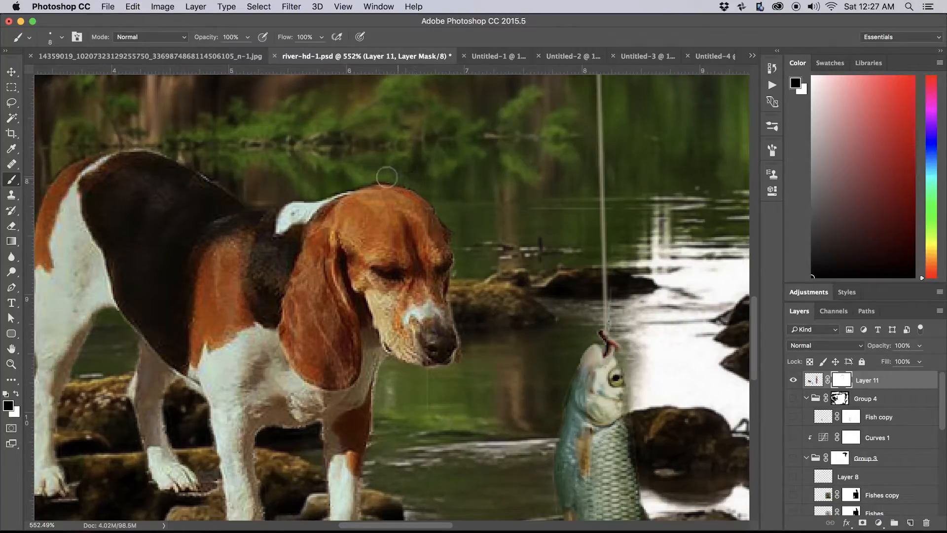
drag(380, 395, 488, 280)
drag(489, 336, 497, 228)
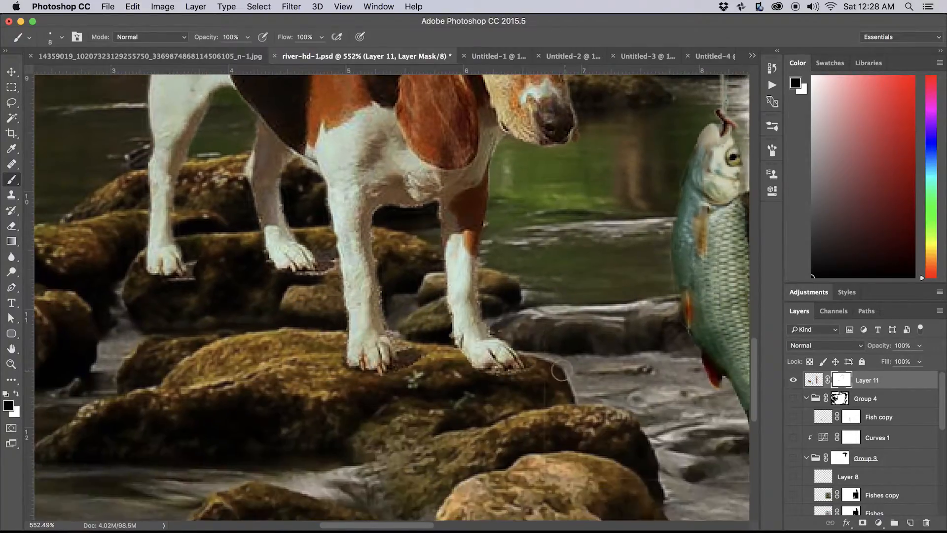
drag(598, 465, 429, 451)
drag(439, 216, 647, 363)
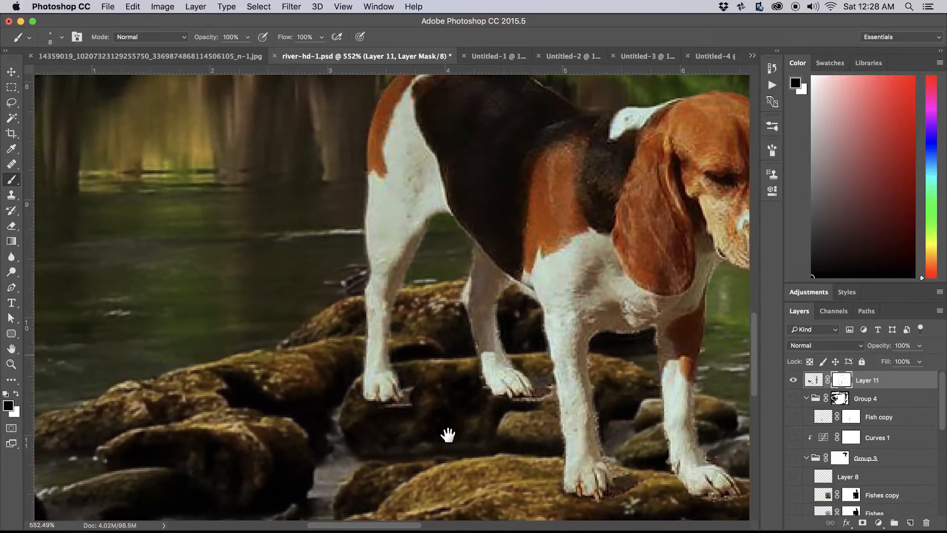
Mask out the pale fringe beneath the dog's hind paws on Layer 11's mask, undoing stray strokes.
mouse_move(451, 423)
mouse_down()
mouse_move(429, 461)
mouse_move(408, 416)
mouse_up()
mouse_move(557, 446)
mouse_down()
mouse_move(548, 419)
mouse_move(551, 440)
mouse_move(540, 355)
mouse_move(569, 334)
mouse_up()
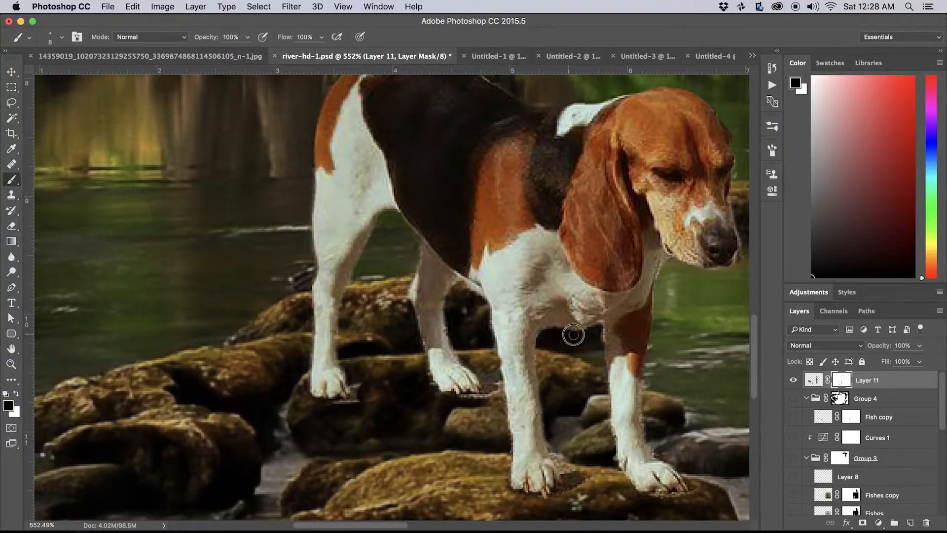
key(super+z)
key(super+z)
mouse_move(365, 379)
mouse_down()
mouse_move(355, 384)
mouse_move(360, 400)
mouse_move(334, 405)
mouse_up()
mouse_move(465, 404)
mouse_down()
mouse_move(492, 387)
mouse_move(493, 394)
mouse_move(492, 375)
mouse_move(494, 396)
mouse_move(477, 359)
mouse_up()
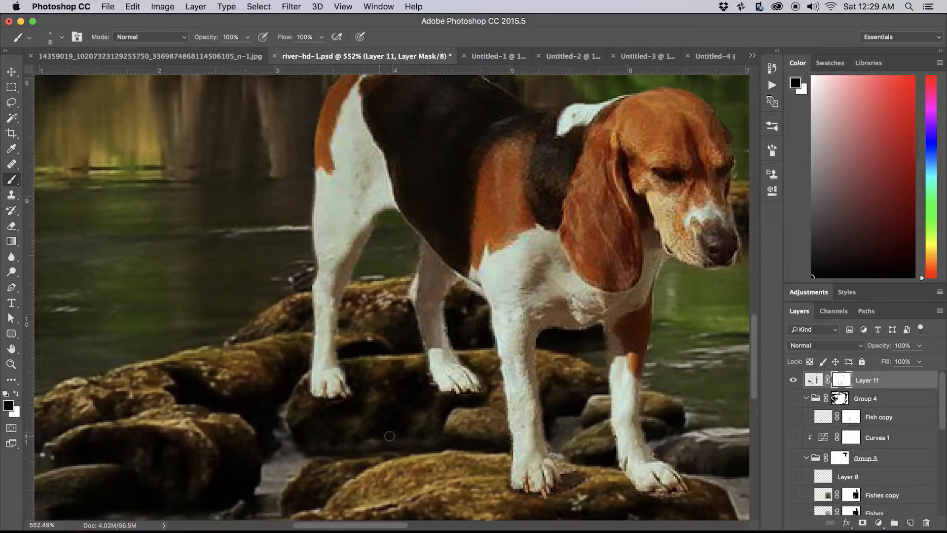
key(z)
mouse_move(394, 440)
mouse_down()
mouse_move(431, 429)
mouse_move(370, 446)
mouse_move(327, 440)
mouse_move(333, 435)
mouse_up()
key(b)
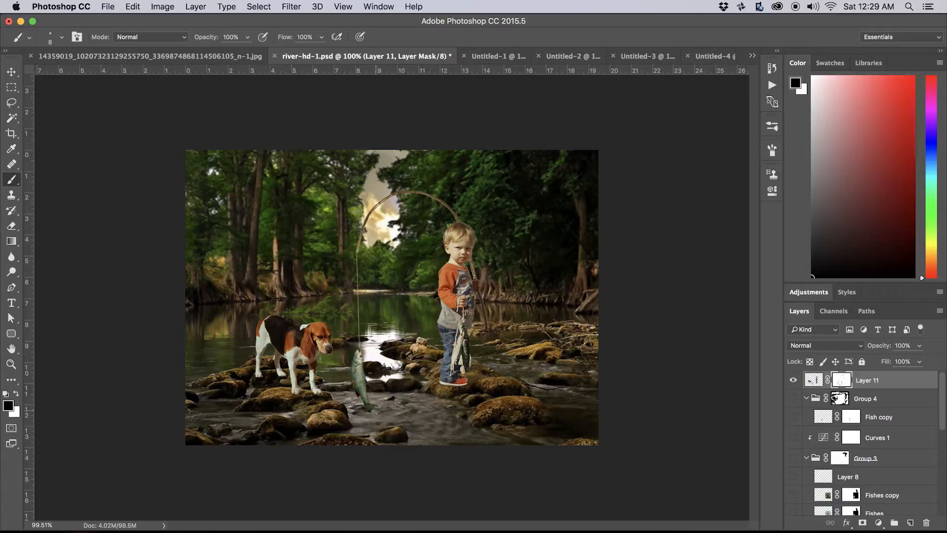
With Layer 11 temporarily hidden, brighten the rocks and tree trunks on Layer 10 using a white size 30 brush at 30% opacity.
click(793, 381)
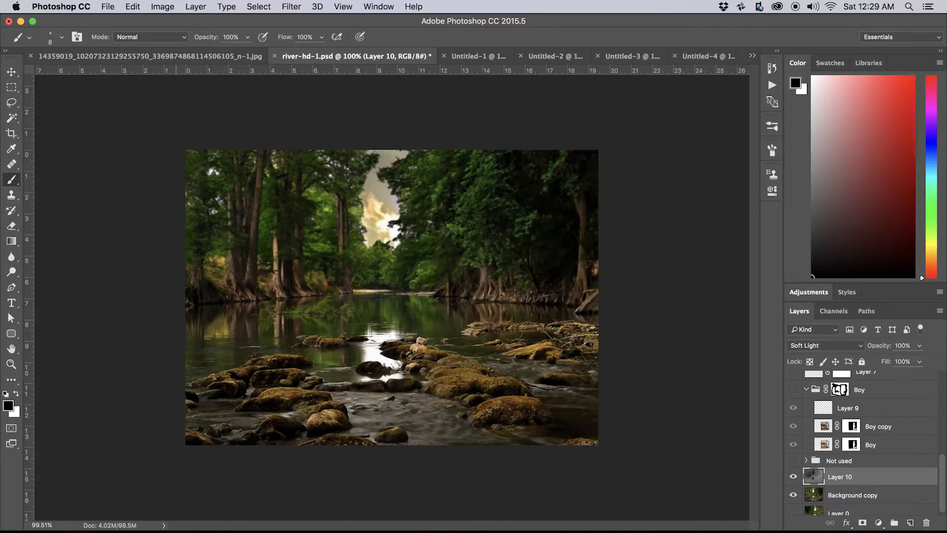
key(x)
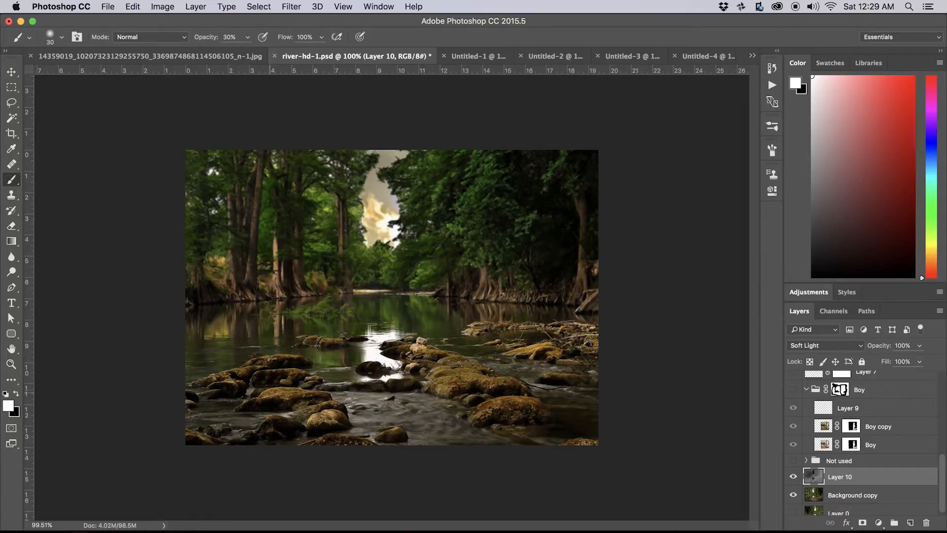
drag(262, 397, 263, 395)
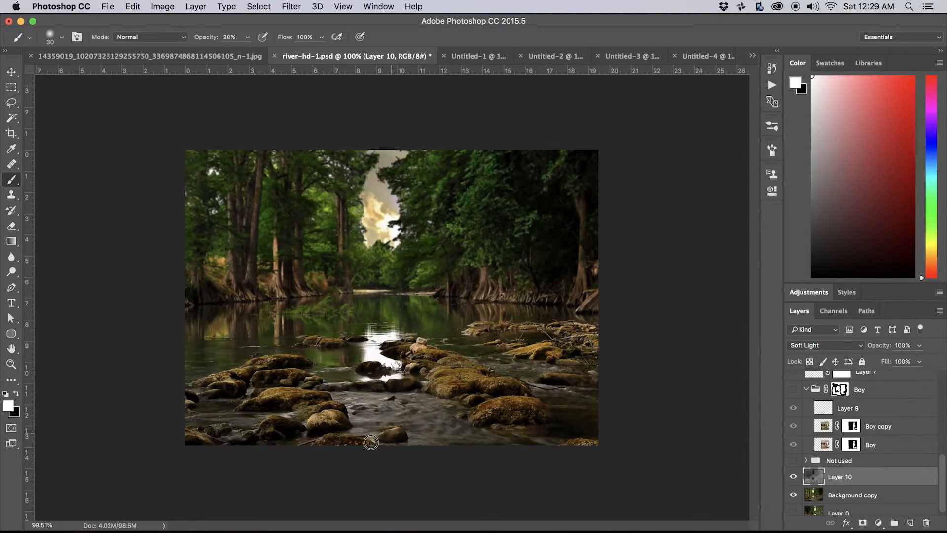
mouse_move(521, 409)
mouse_down()
mouse_move(483, 415)
mouse_move(507, 401)
mouse_move(489, 405)
mouse_up()
drag(440, 385, 453, 390)
drag(411, 347, 396, 347)
drag(307, 341, 315, 343)
mouse_move(517, 351)
mouse_down()
mouse_move(564, 355)
mouse_move(547, 380)
mouse_up()
drag(540, 327, 569, 328)
drag(581, 269, 586, 307)
drag(486, 290, 484, 271)
mouse_move(277, 245)
mouse_down()
mouse_move(279, 291)
mouse_move(229, 200)
mouse_up()
drag(259, 156, 252, 221)
drag(299, 191, 299, 228)
drag(338, 203, 339, 251)
mouse_move(274, 360)
mouse_down()
mouse_move(248, 366)
mouse_move(255, 382)
mouse_up()
drag(305, 339, 342, 340)
drag(262, 397, 291, 417)
mouse_move(387, 348)
mouse_down()
mouse_move(452, 391)
mouse_move(391, 387)
mouse_move(364, 365)
mouse_up()
drag(479, 422, 492, 419)
drag(578, 439, 587, 441)
drag(542, 347, 521, 352)
drag(415, 365, 407, 369)
drag(256, 376, 208, 382)
drag(207, 436, 195, 437)
mouse_move(276, 422)
mouse_down()
mouse_move(266, 424)
mouse_move(253, 394)
mouse_up()
drag(316, 421, 320, 415)
drag(268, 379, 265, 370)
drag(312, 342, 319, 344)
drag(387, 346, 428, 374)
drag(462, 416, 468, 413)
drag(408, 382, 366, 388)
drag(385, 433, 400, 429)
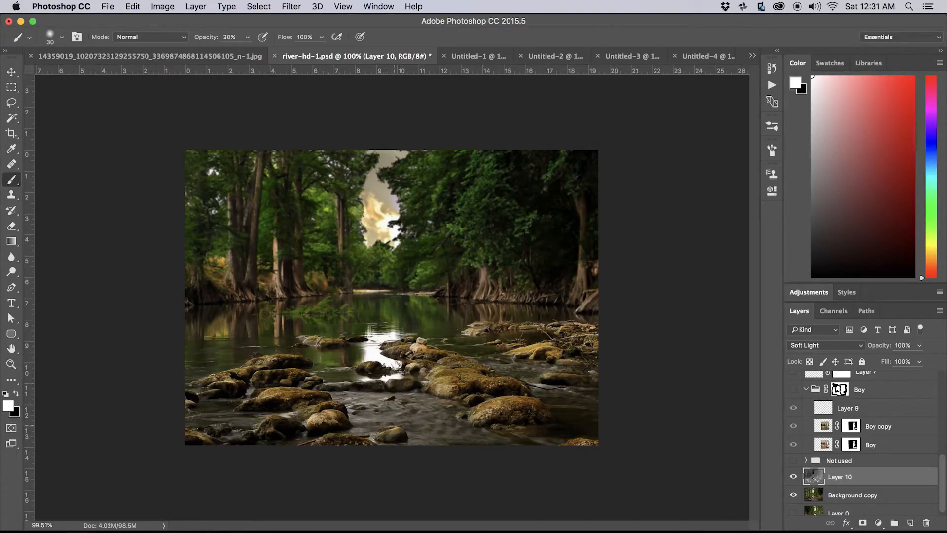
drag(363, 366, 373, 366)
drag(943, 461, 941, 383)
click(793, 380)
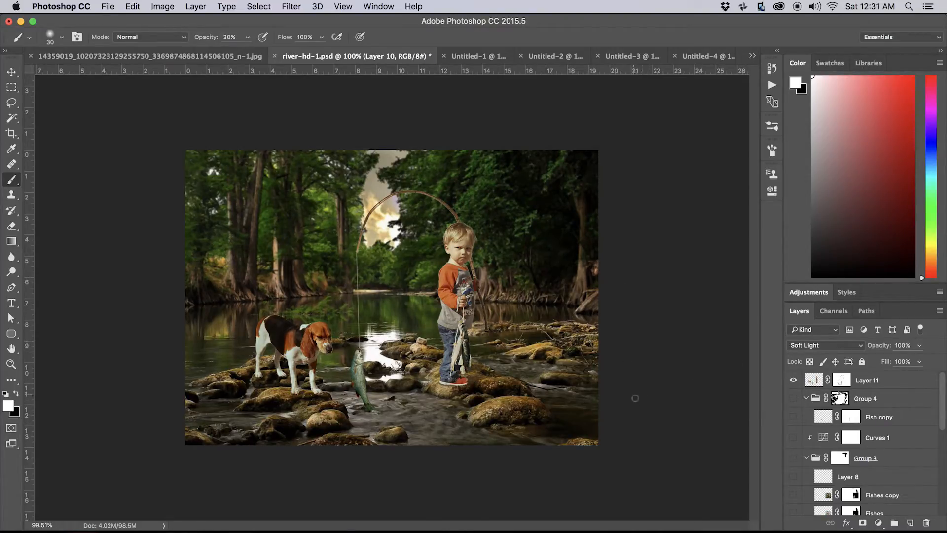
Set Layer 10's blend mode to Normal to expose its dodge and burn painting.
drag(942, 399, 913, 484)
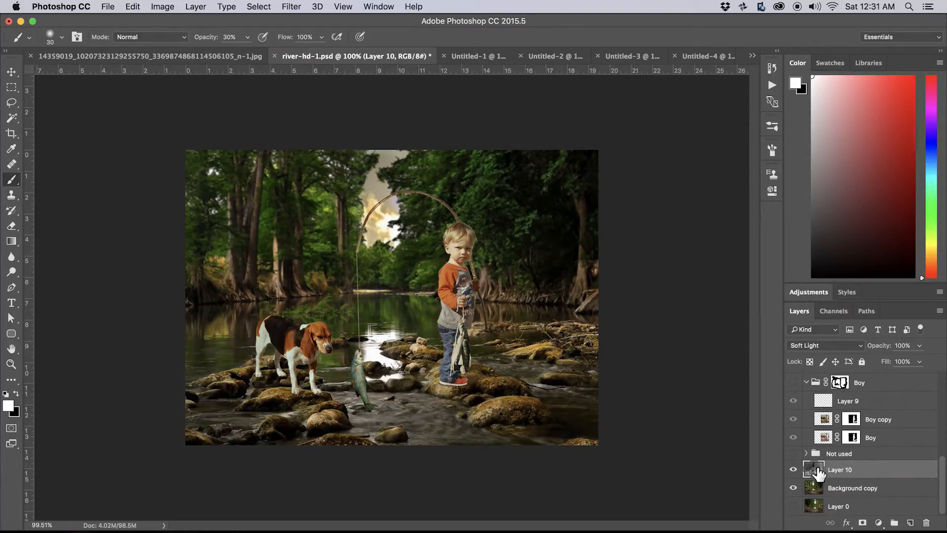
click(826, 345)
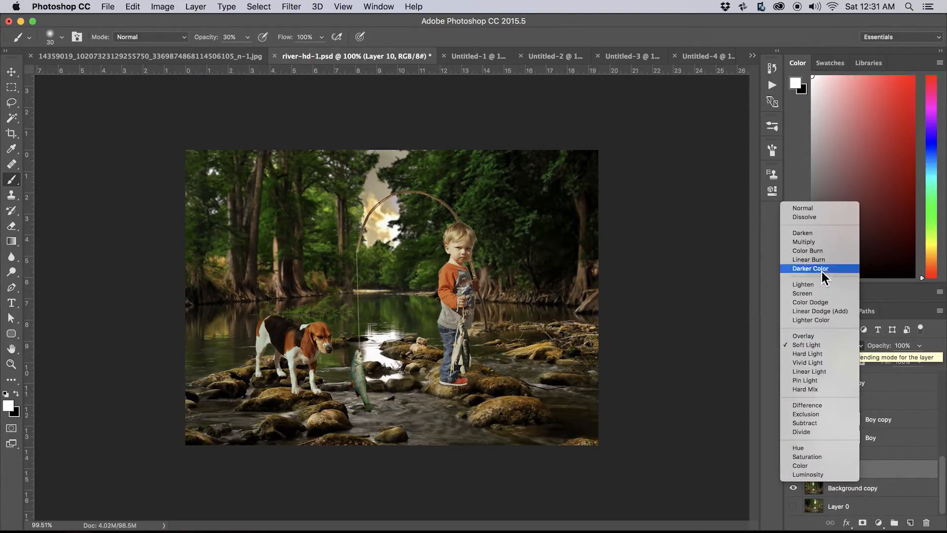
click(834, 209)
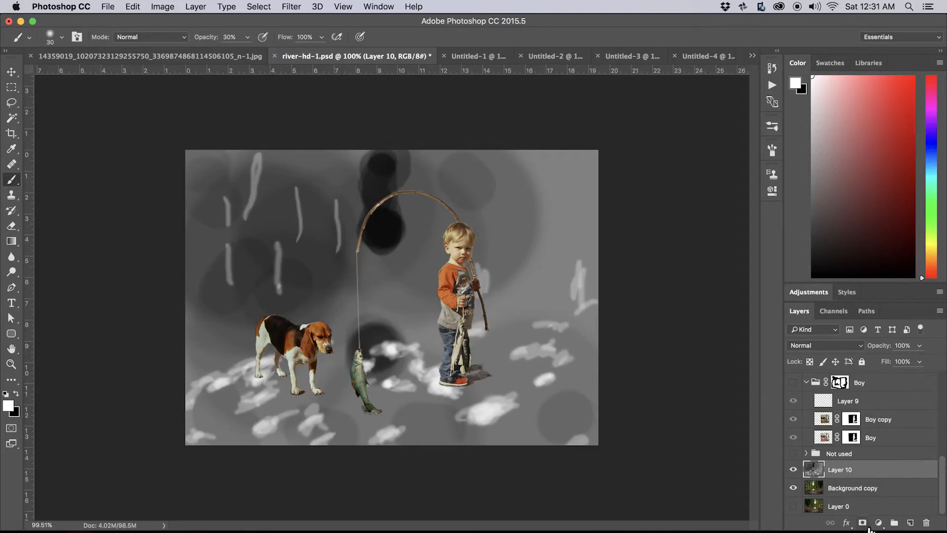
Add a Levels adjustment above Layer 10 with the white input level at 205 and clip it to that layer.
click(878, 523)
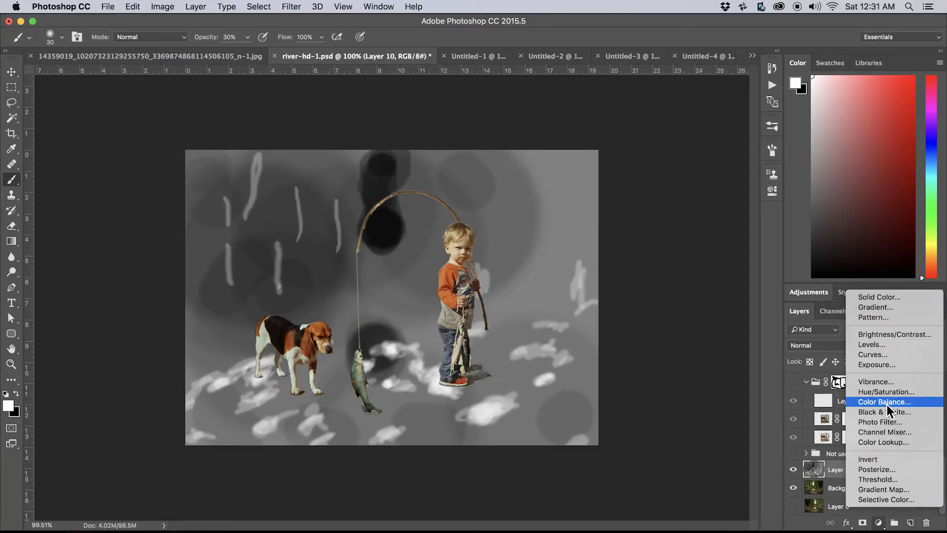
click(897, 345)
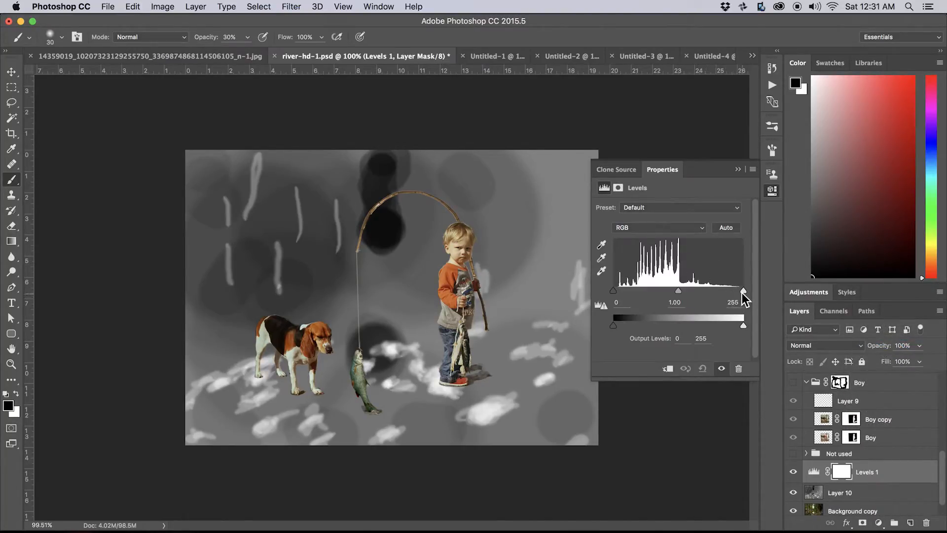
drag(744, 291, 718, 292)
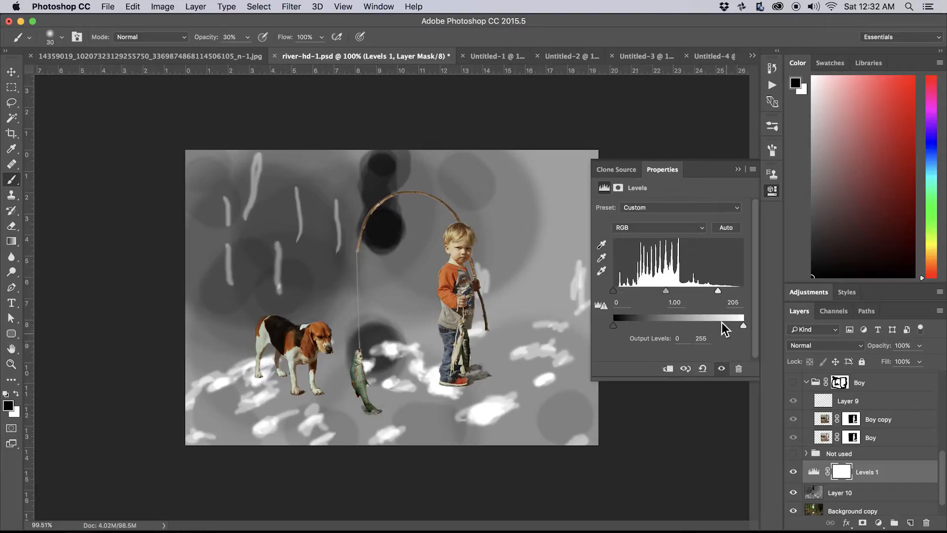
click(668, 369)
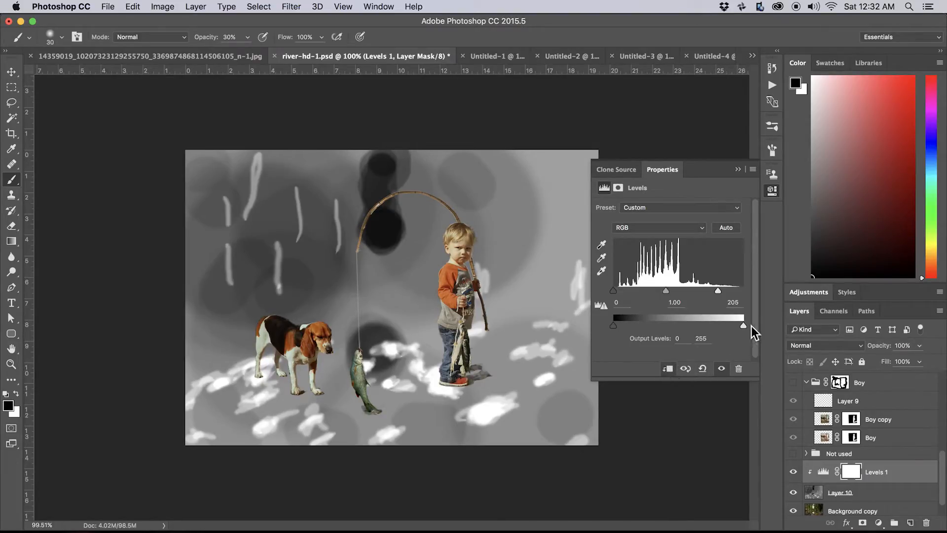
click(738, 170)
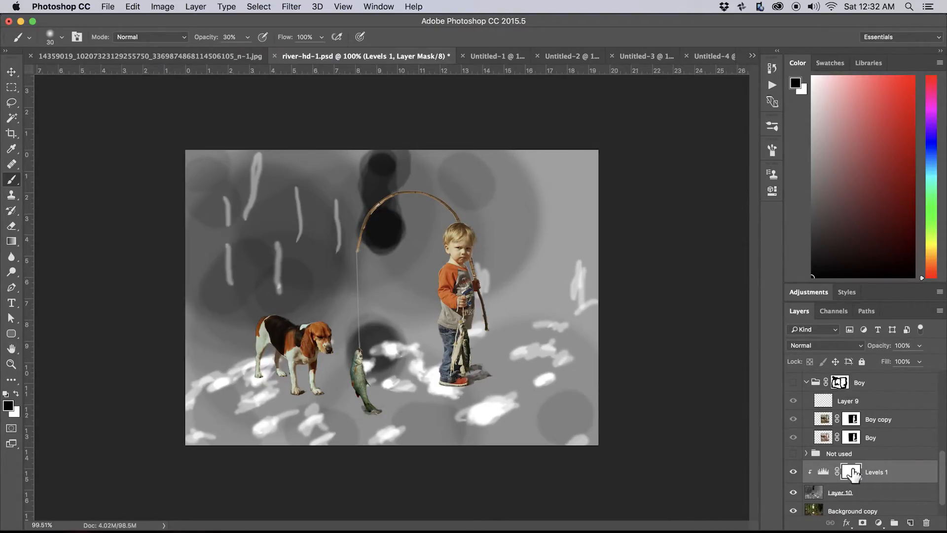
Set Layer 10's blend mode to Soft Light.
click(827, 495)
click(832, 345)
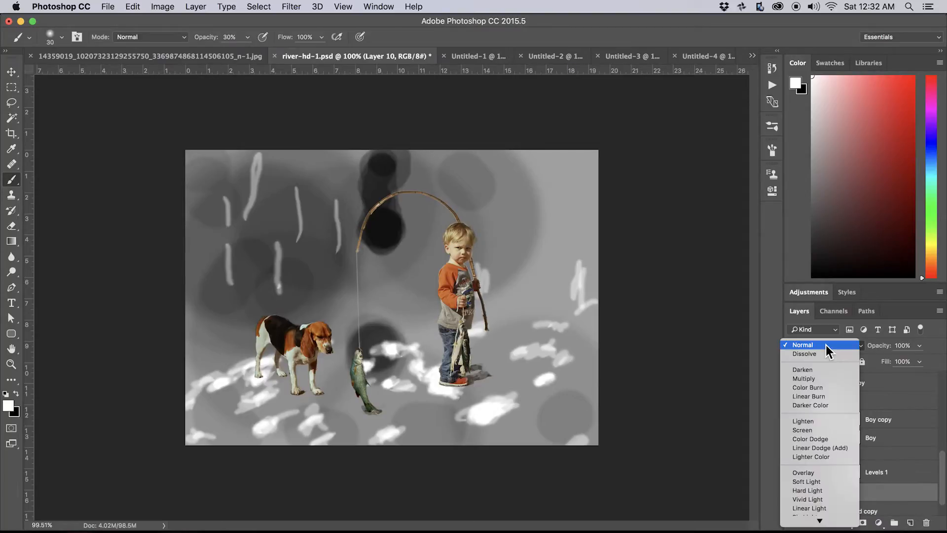
click(831, 482)
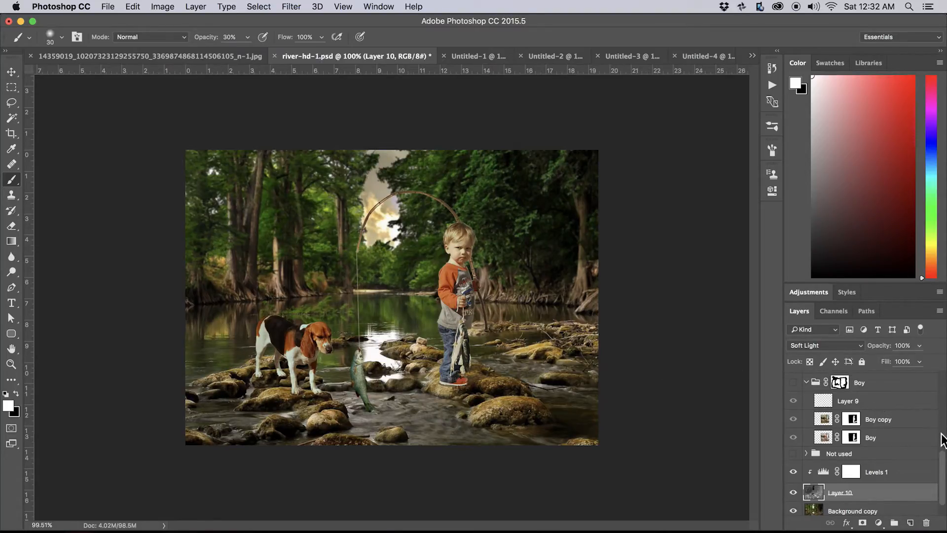
Duplicate Layer 11 and apply a Gaussian Blur to the copy.
drag(942, 468, 941, 376)
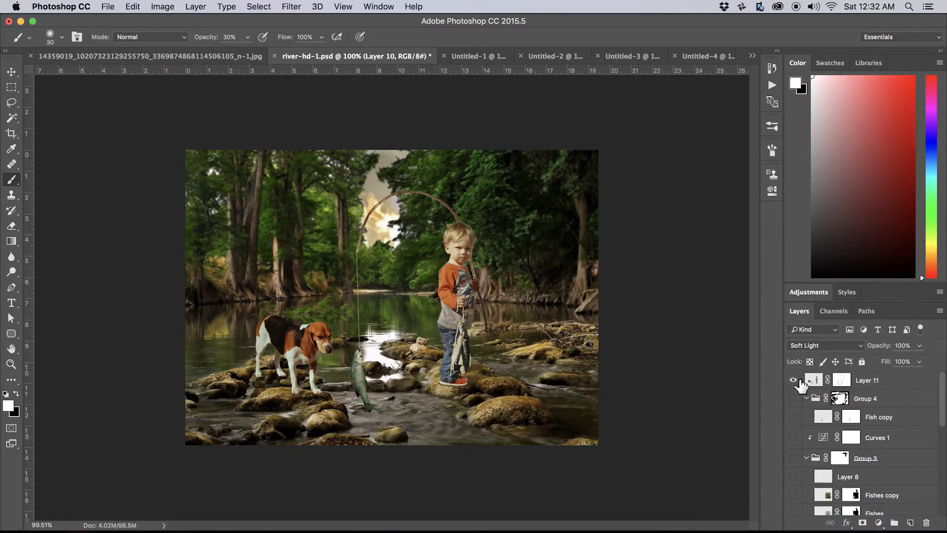
click(813, 383)
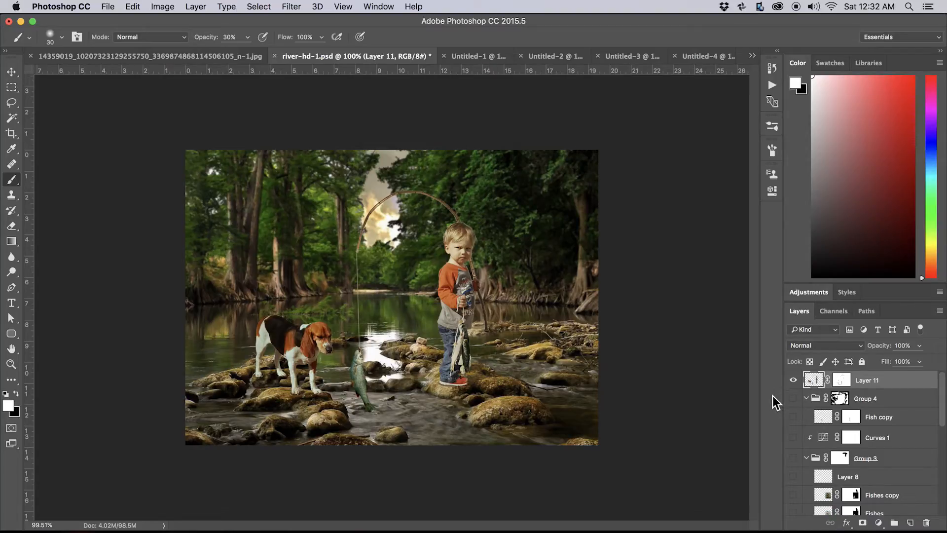
key(super+j)
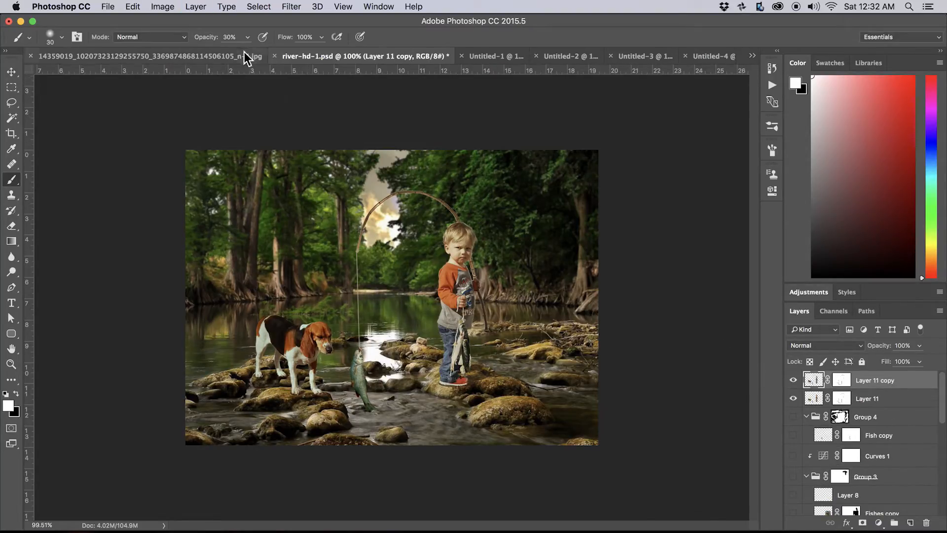
click(290, 6)
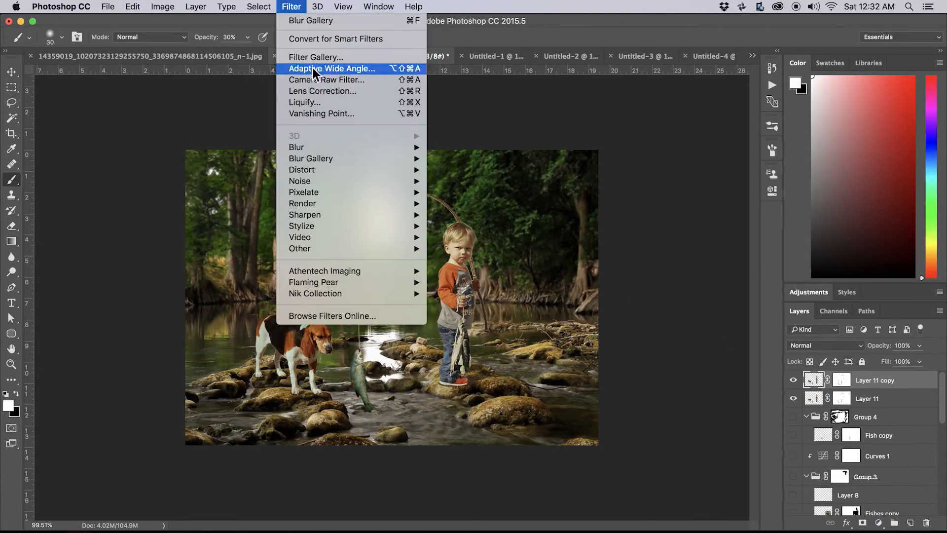
mouse_move(348, 147)
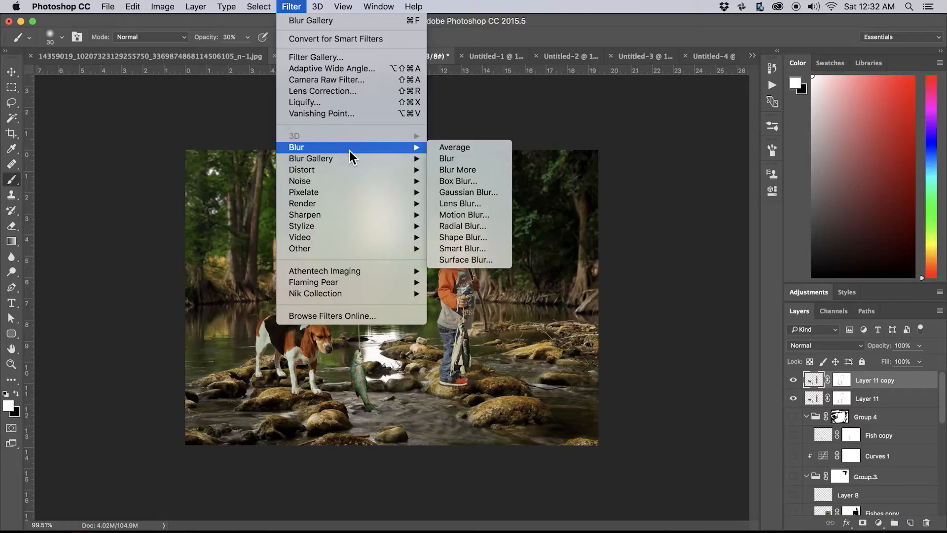
click(472, 193)
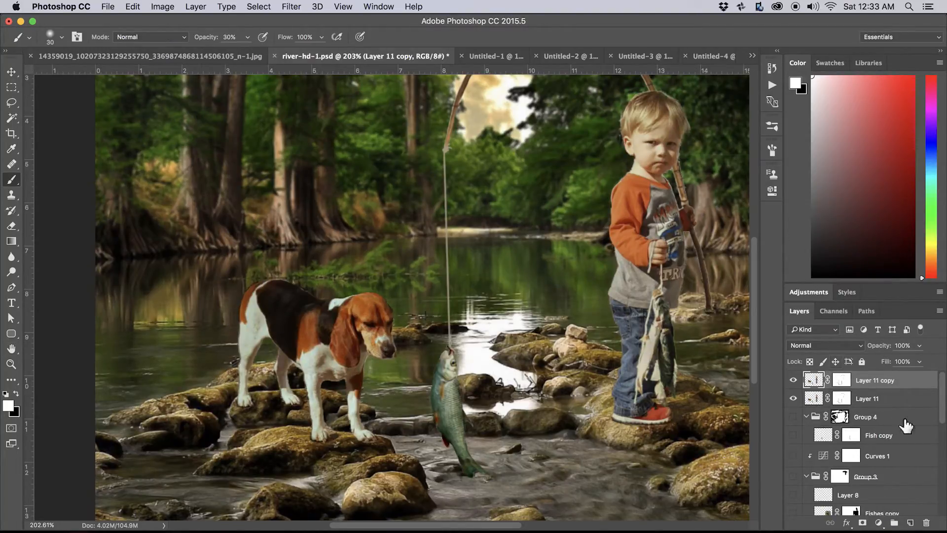
Select the Background copy layer and save river-hd-1.psd.
drag(939, 408, 941, 493)
click(853, 488)
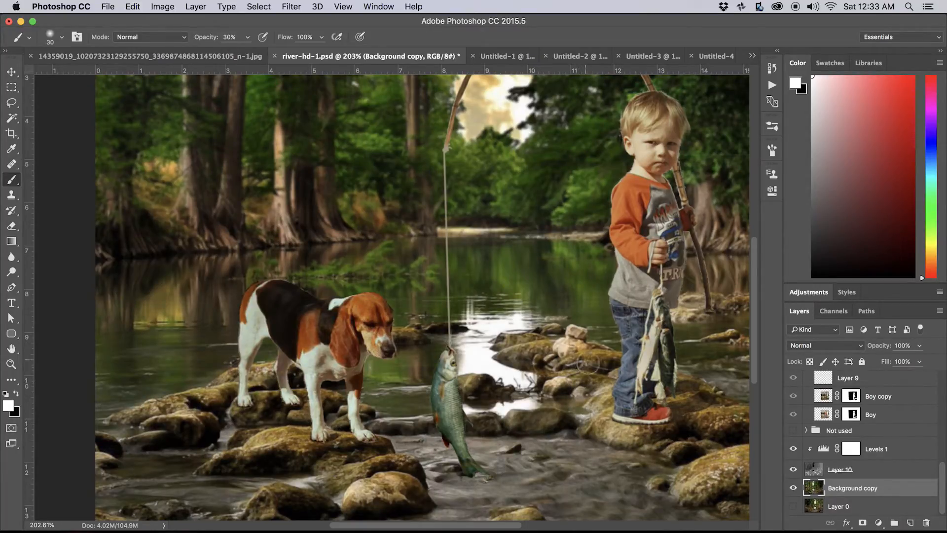
scroll(612, 425, down, 10)
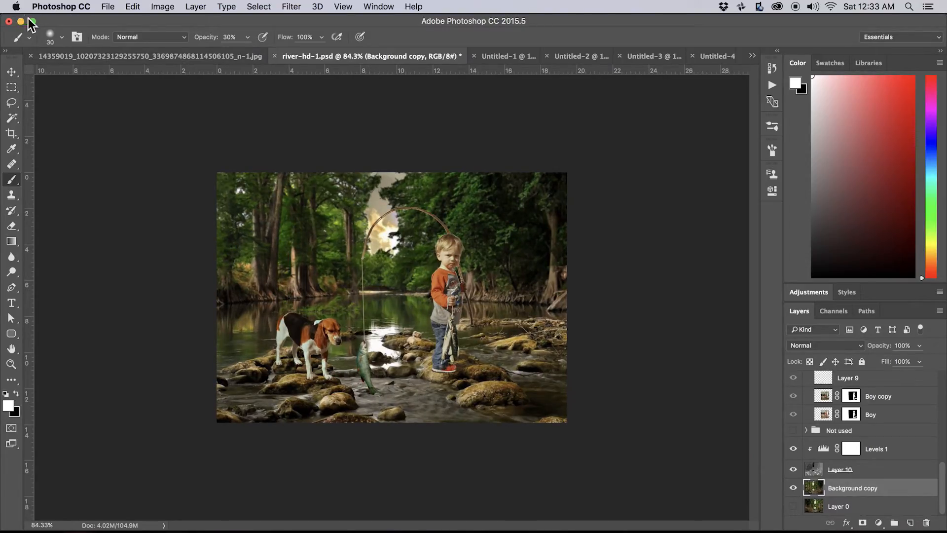
click(108, 7)
click(152, 123)
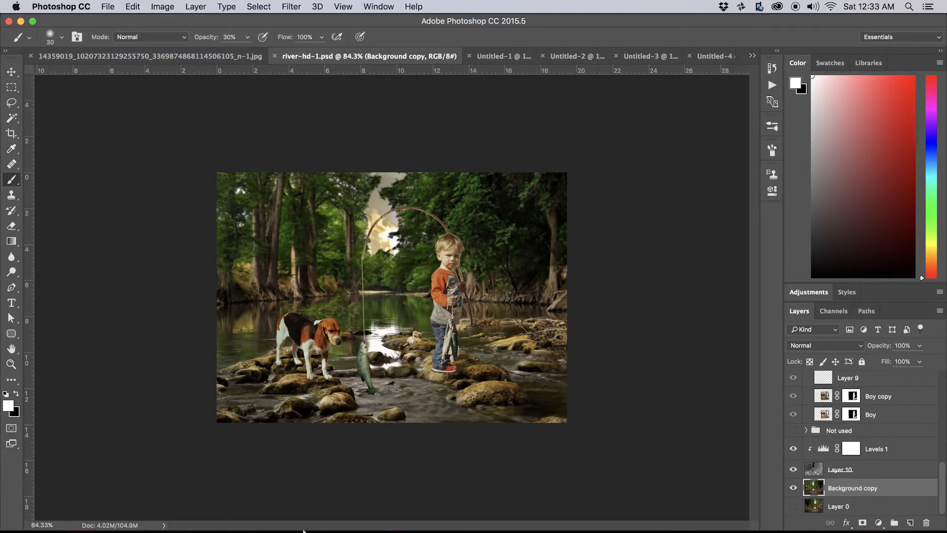
Switch to Lightroom and resolve the metadata conflict on river-hd-1.psd by importing its settings from disk.
click(284, 503)
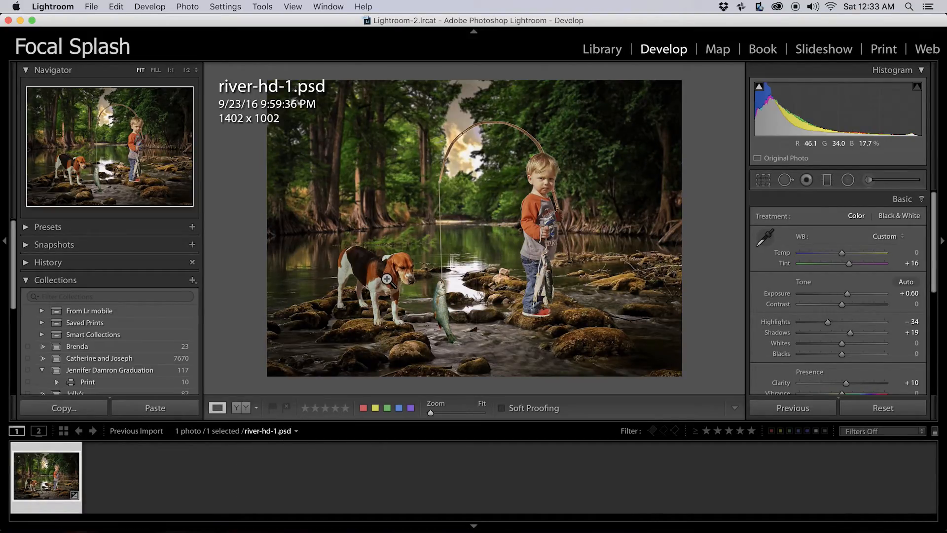
click(196, 70)
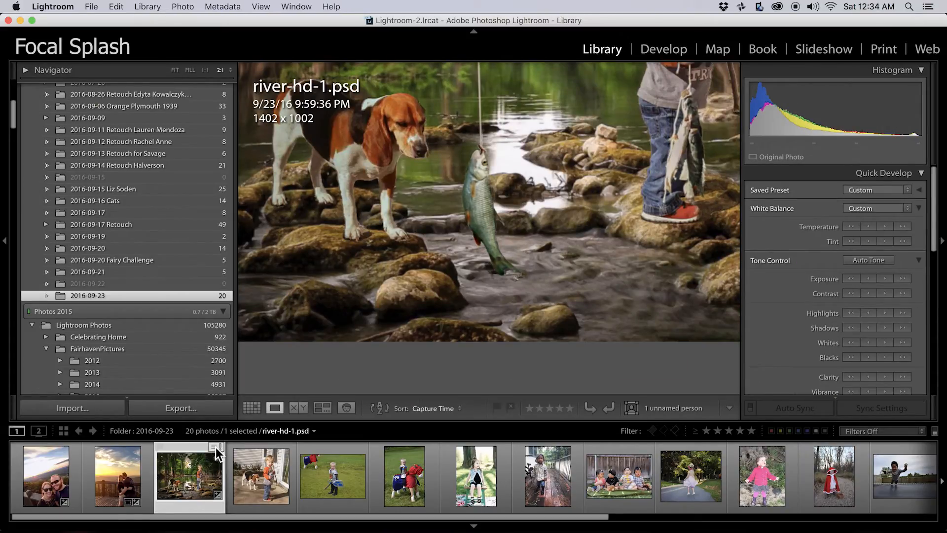
click(216, 448)
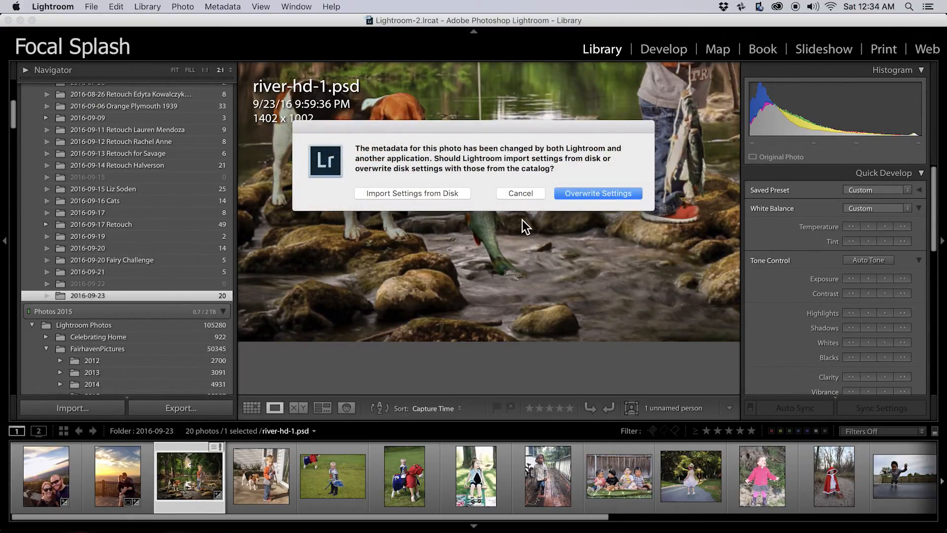
click(433, 193)
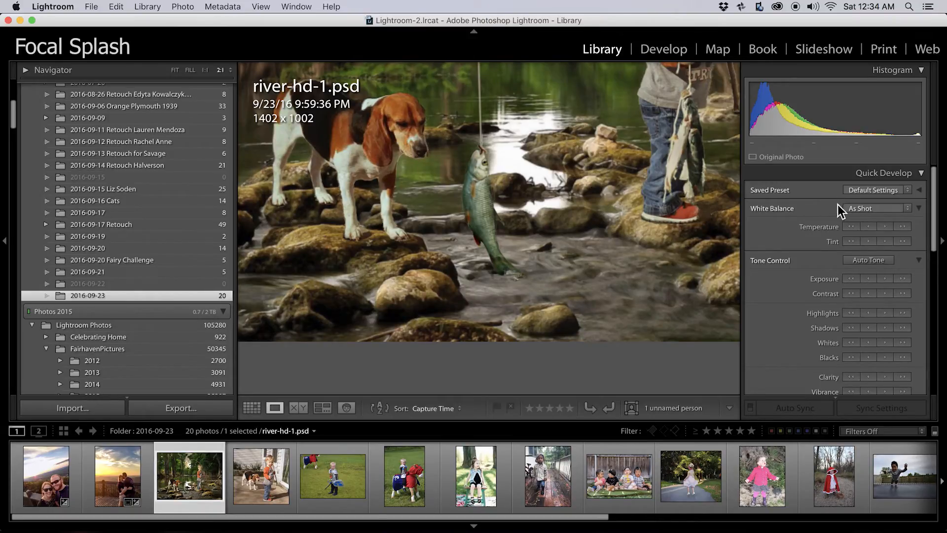
In the Develop module, apply Auto white balance to river-hd-1.psd and set Temp to +3.
click(677, 55)
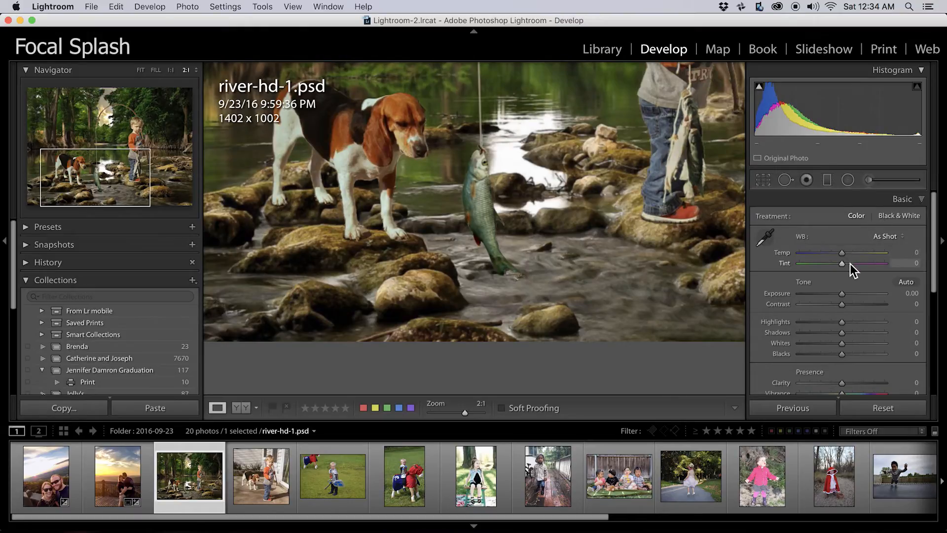
click(883, 237)
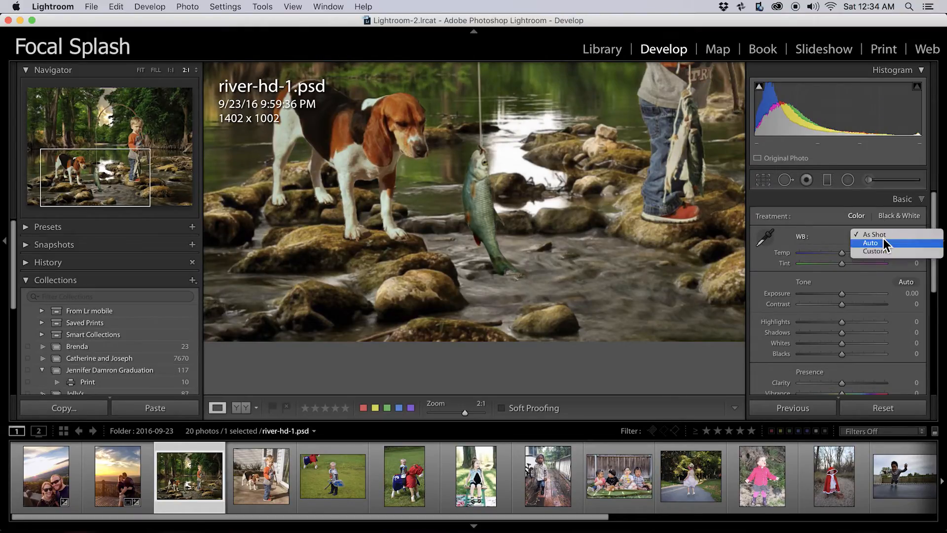
click(881, 244)
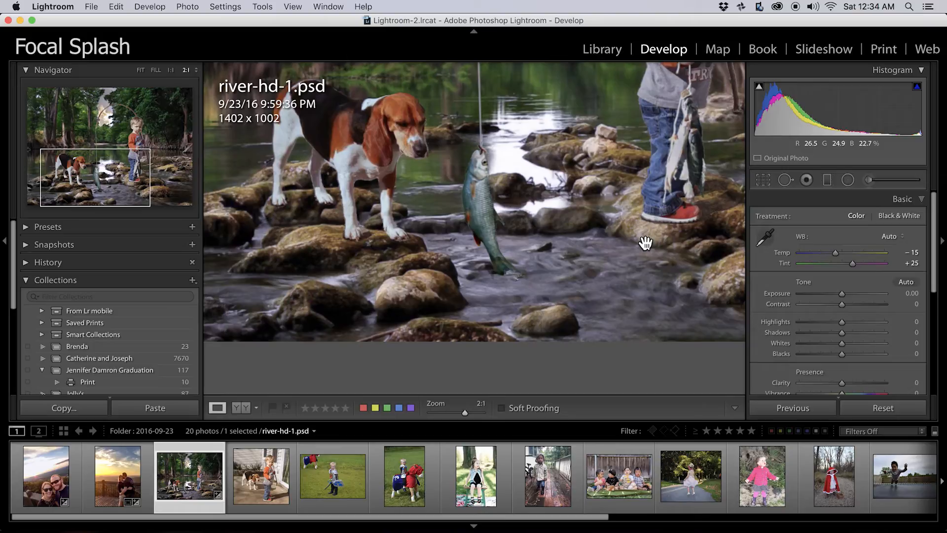
scroll(645, 243, down, 2)
scroll(646, 243, up, 1)
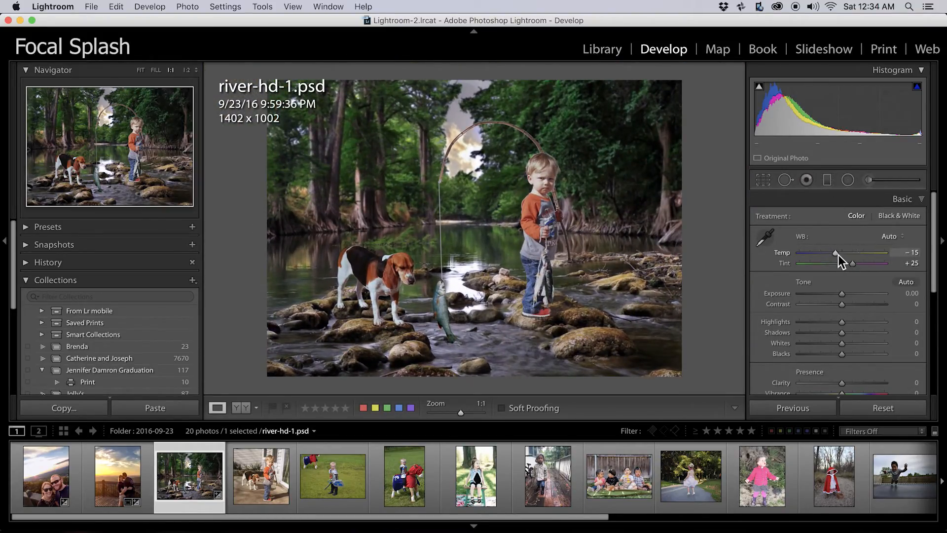
drag(838, 253, 844, 255)
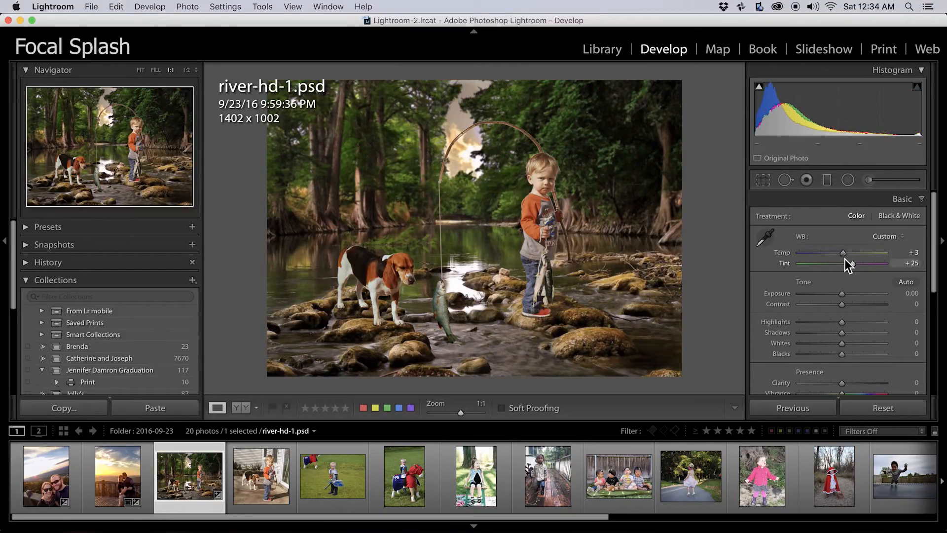
Apply Auto tone, then set Exposure to +0.45, Vibrance to +12 and Highlights to -44.
click(900, 292)
click(906, 283)
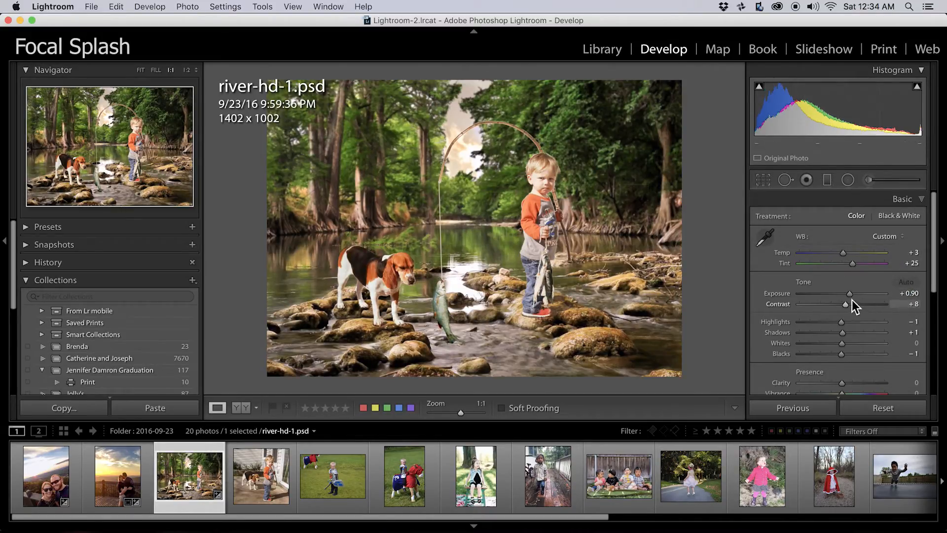
drag(848, 296, 844, 298)
drag(935, 291, 932, 332)
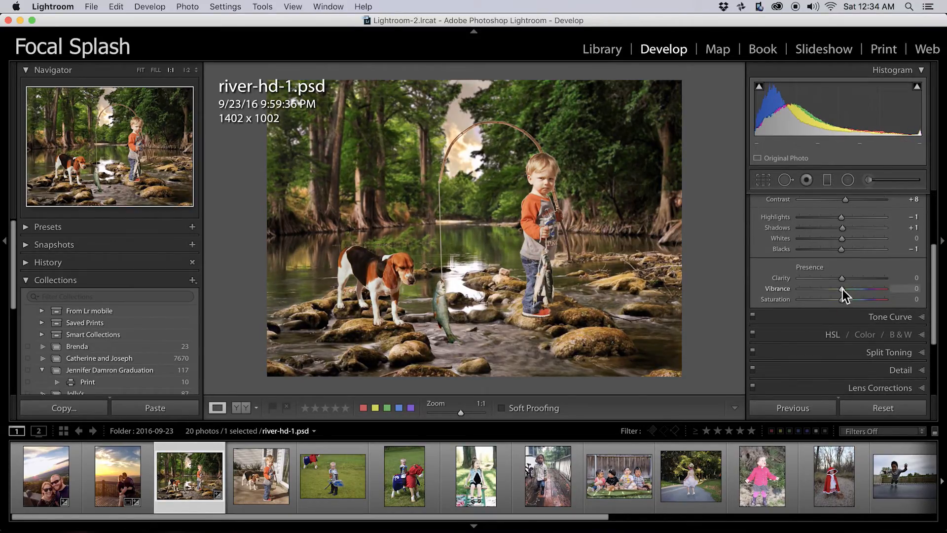
drag(848, 293, 851, 290)
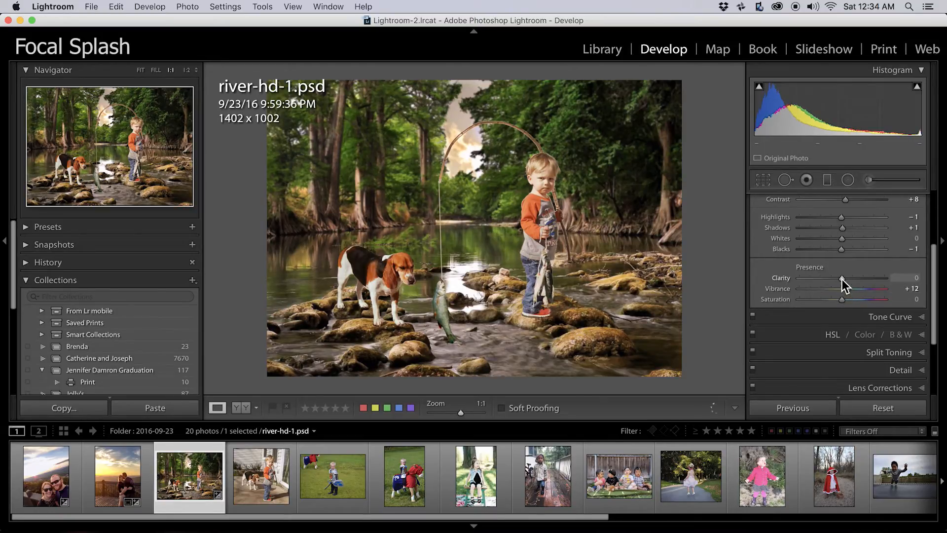
drag(841, 218, 823, 220)
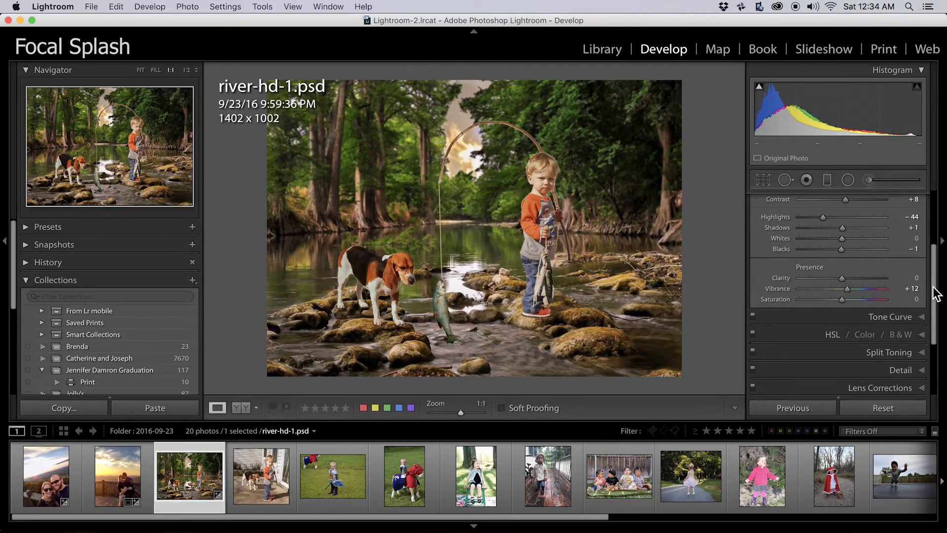
Try Dehaze at +100, then set its amount to +16.
drag(936, 295, 937, 349)
click(906, 326)
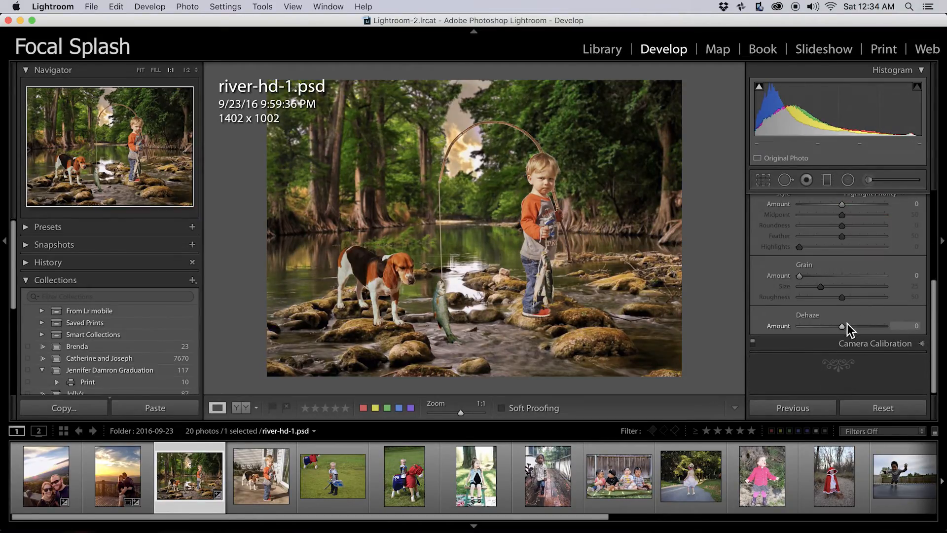
drag(842, 326, 886, 327)
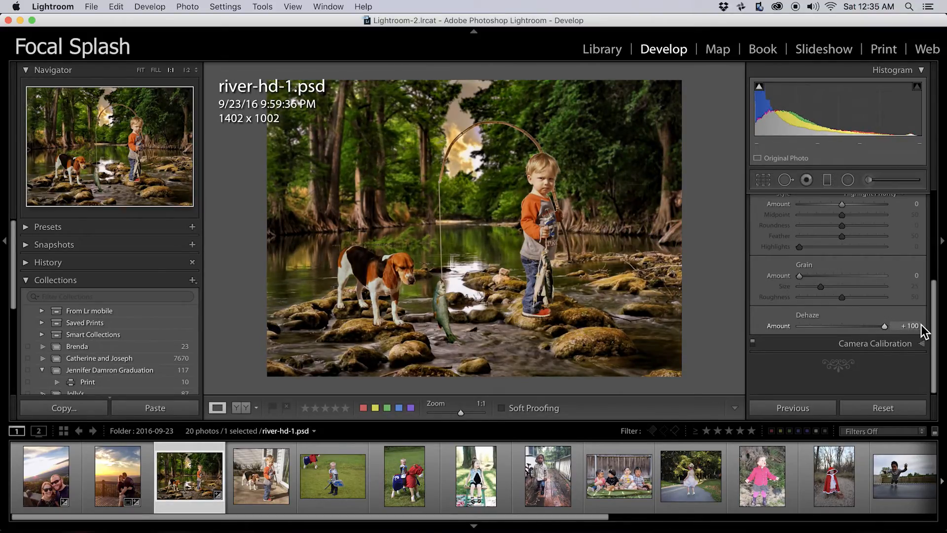
drag(913, 328, 847, 334)
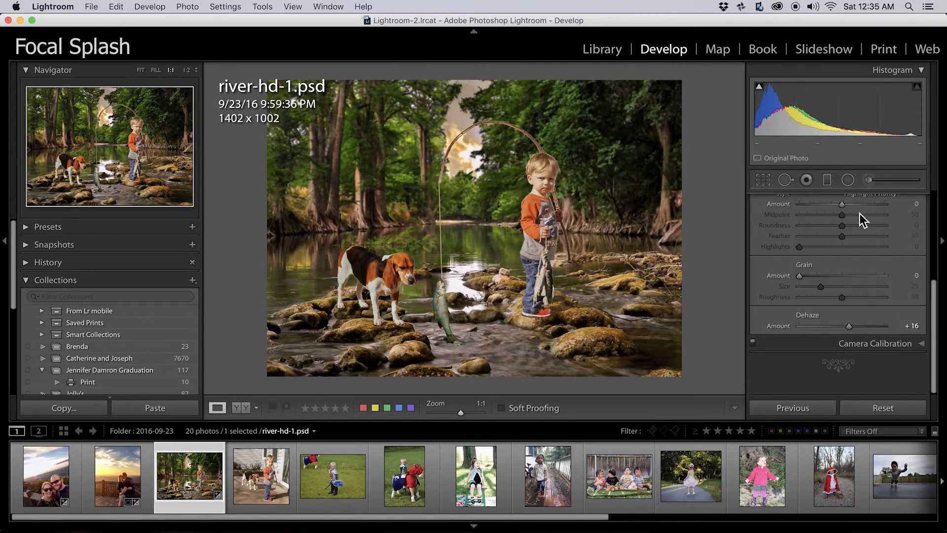
Add a post-crop vignette with Amount -32, Midpoint 42 and Feather 59.
drag(843, 206, 854, 236)
drag(823, 204, 830, 210)
drag(937, 292, 921, 216)
scroll(910, 221, up, 1)
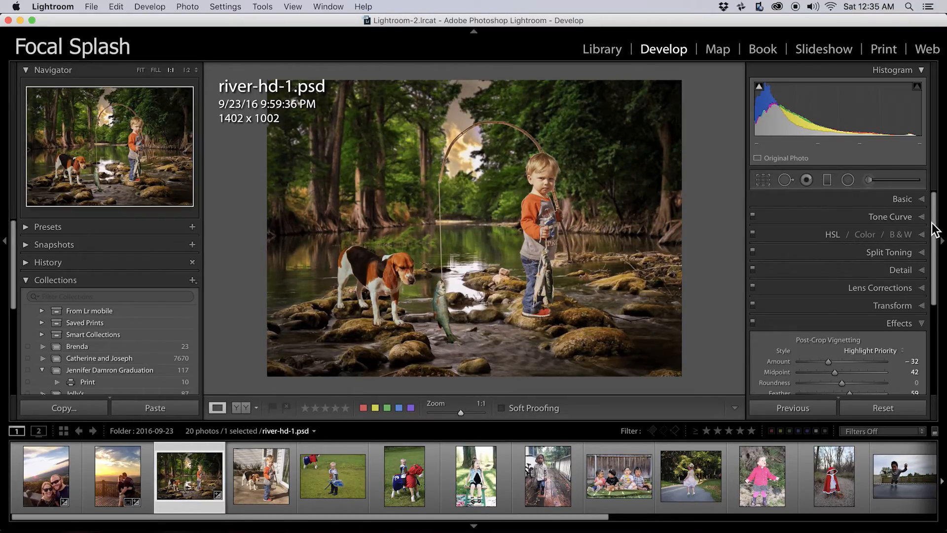
click(910, 270)
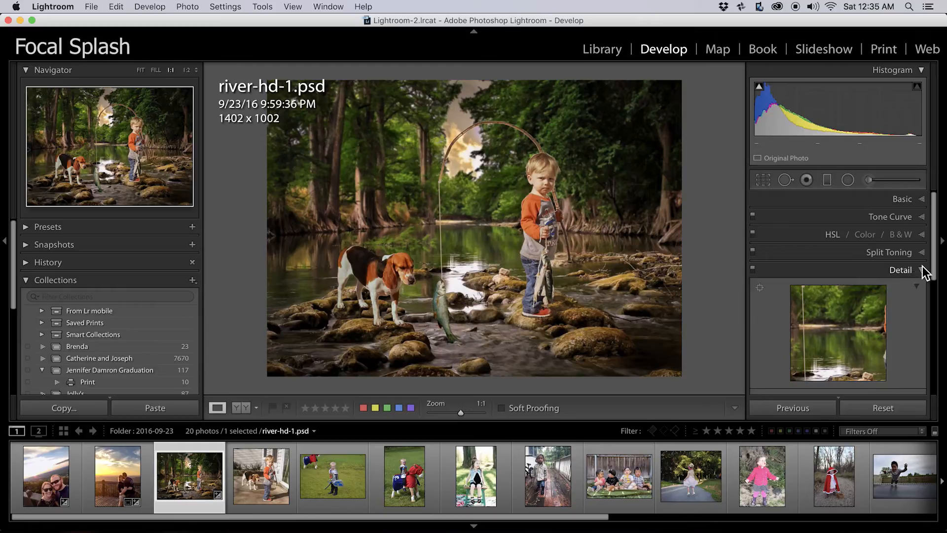
click(899, 270)
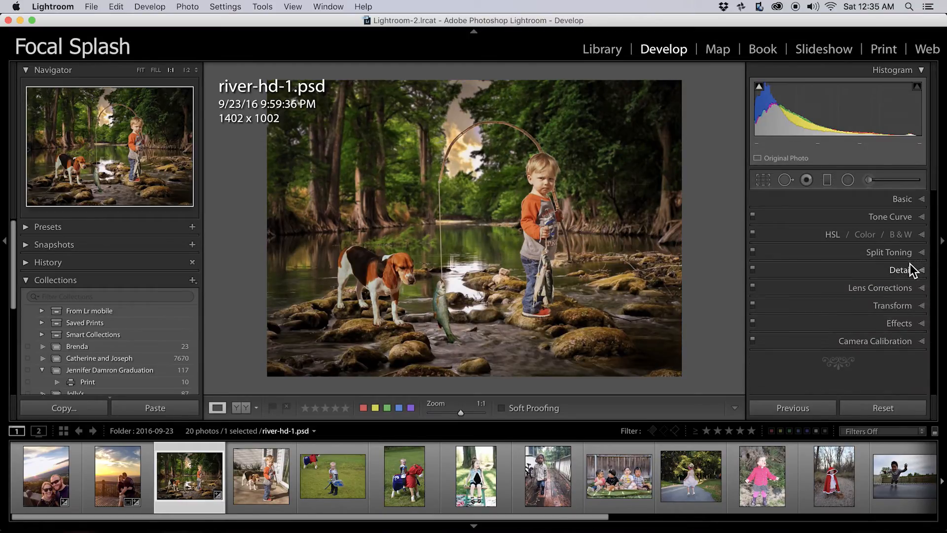
click(901, 200)
Paint over the boy's eyes with the Adjustment Brush at Sharpness 39 and Clarity 27.
click(869, 181)
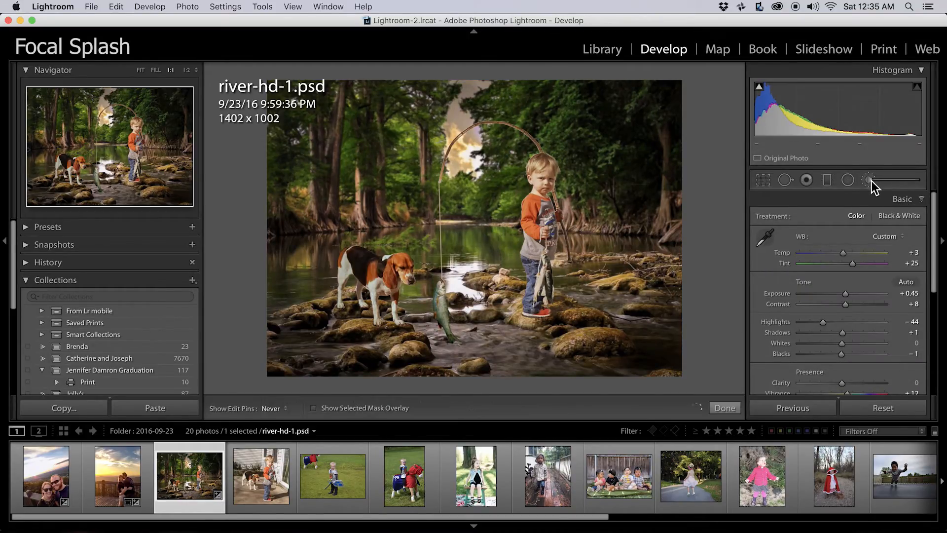
click(197, 71)
click(209, 119)
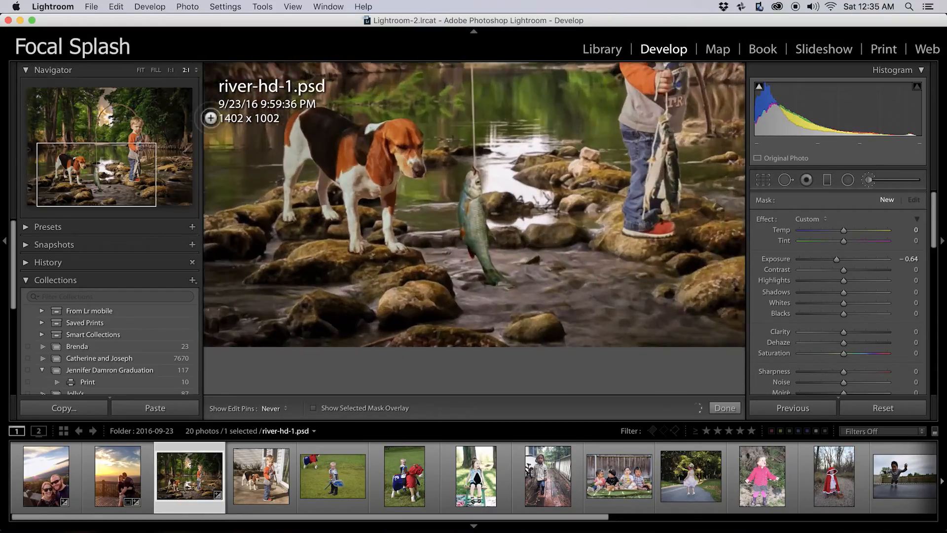
drag(640, 210, 472, 434)
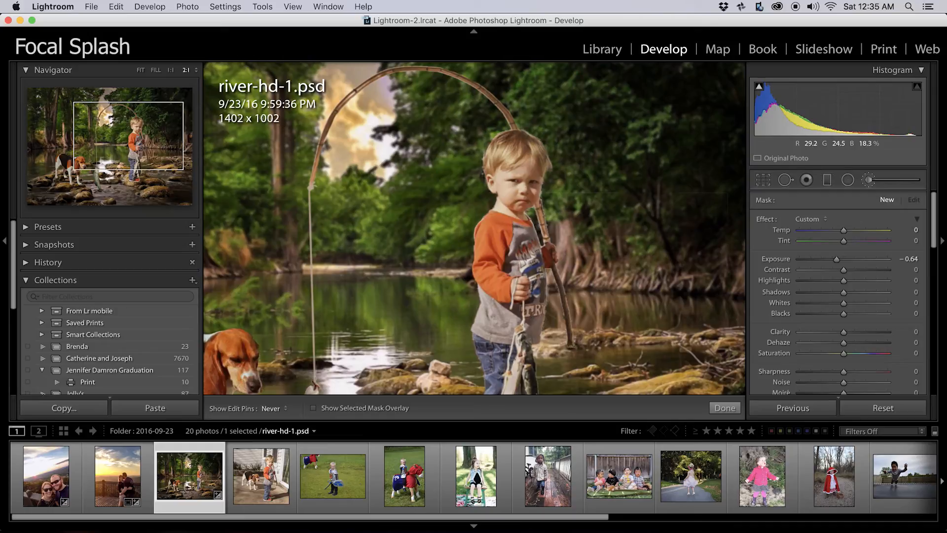
click(195, 70)
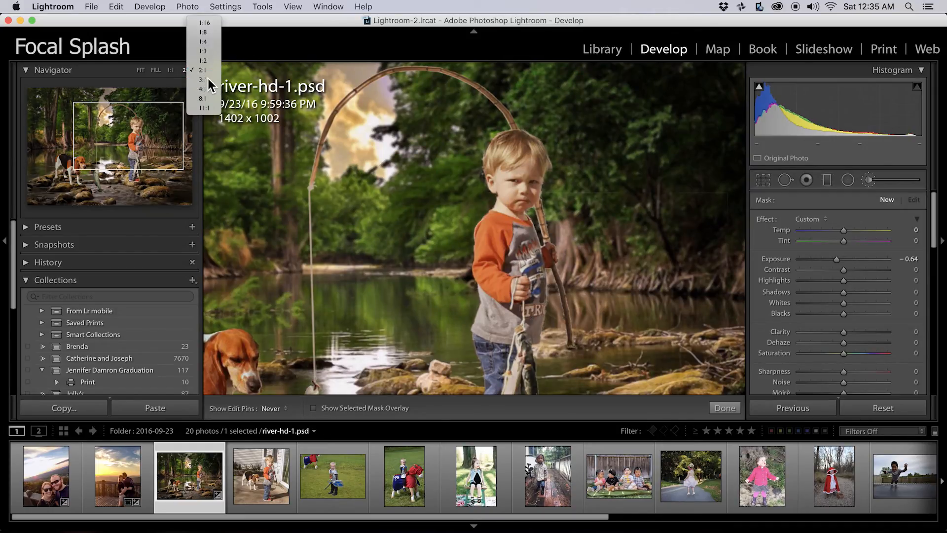
click(208, 78)
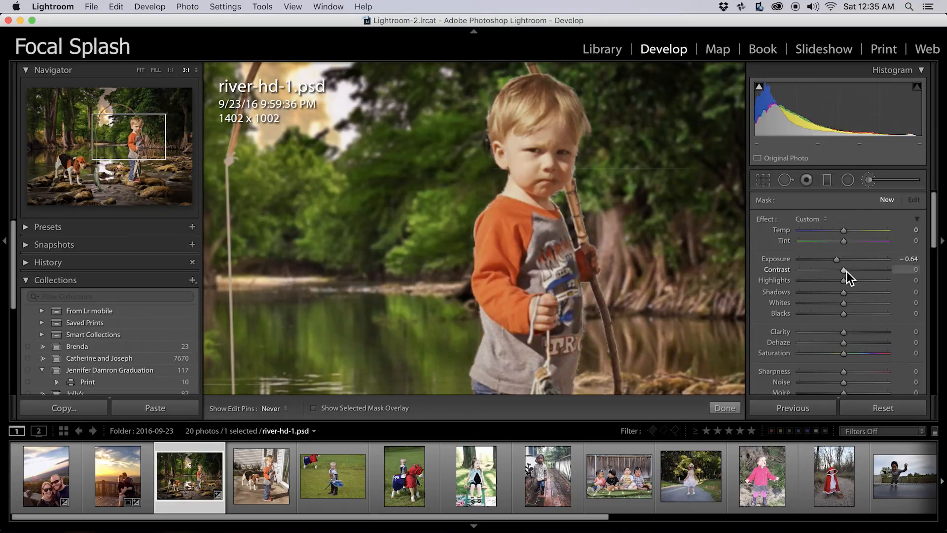
drag(844, 371, 861, 372)
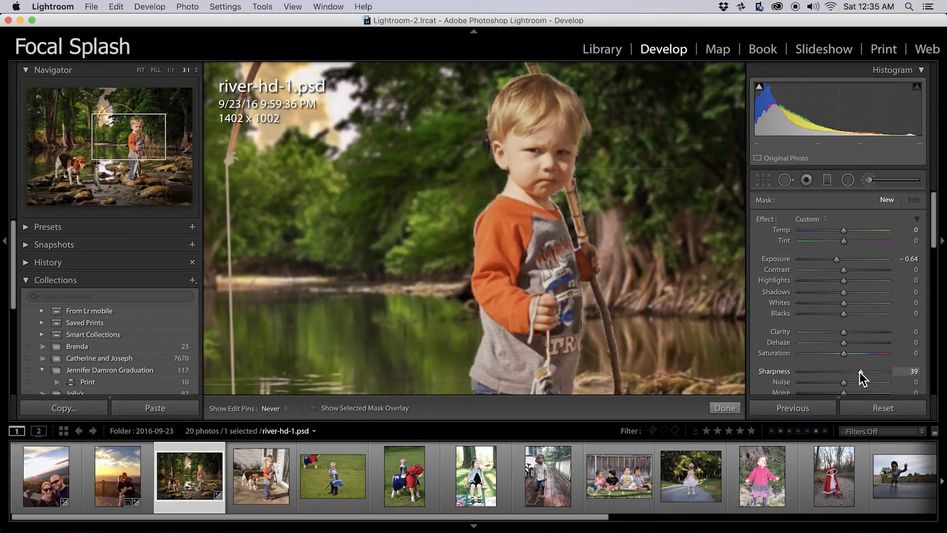
drag(848, 332, 855, 333)
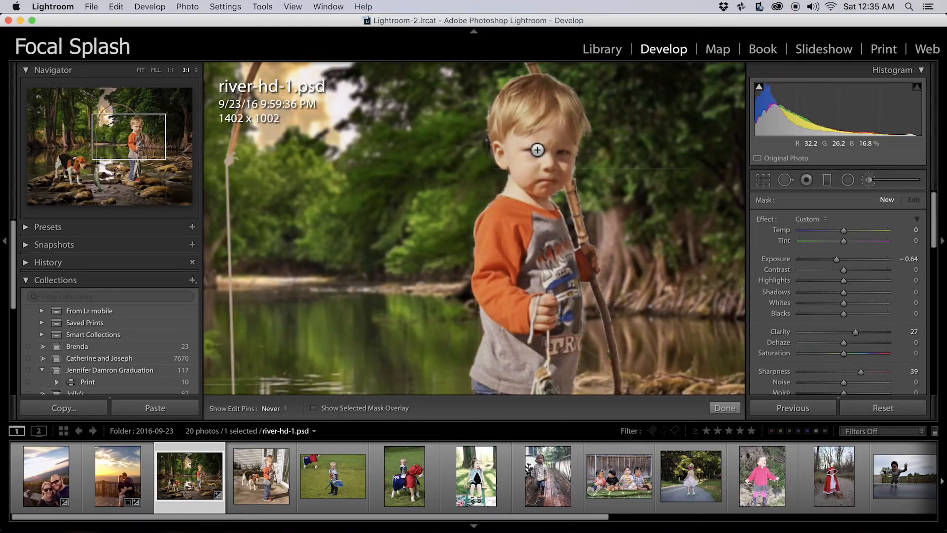
drag(537, 151, 560, 152)
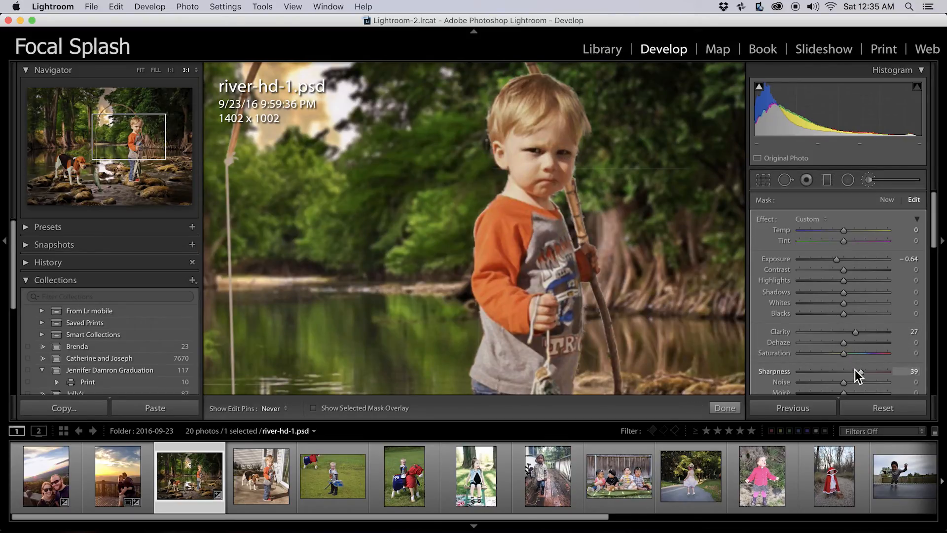
Refine the eye brush adjustment to Exposure 0.00, Contrast 37, Clarity 9 and Sharpness 54.
drag(856, 332, 883, 331)
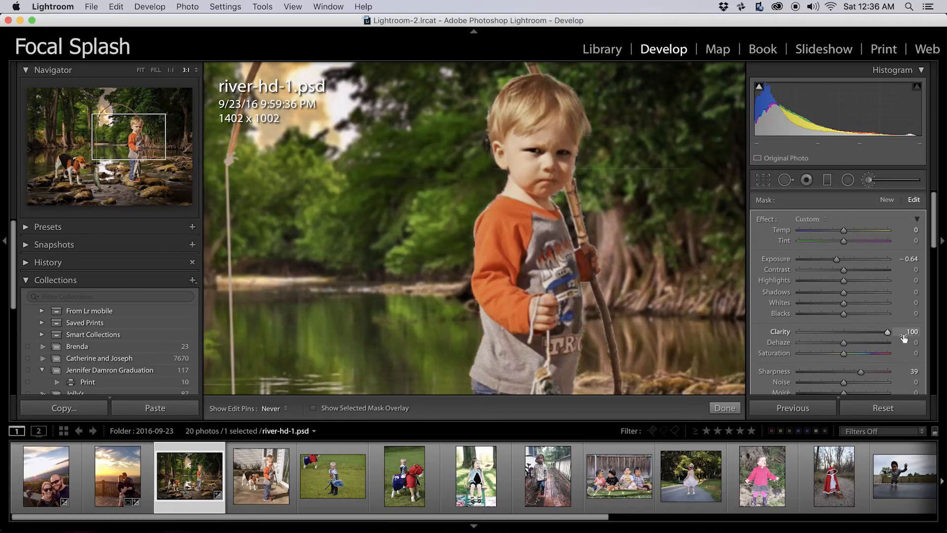
drag(890, 331, 847, 339)
drag(862, 372, 868, 371)
drag(845, 270, 863, 290)
drag(848, 334, 869, 331)
drag(849, 260, 846, 262)
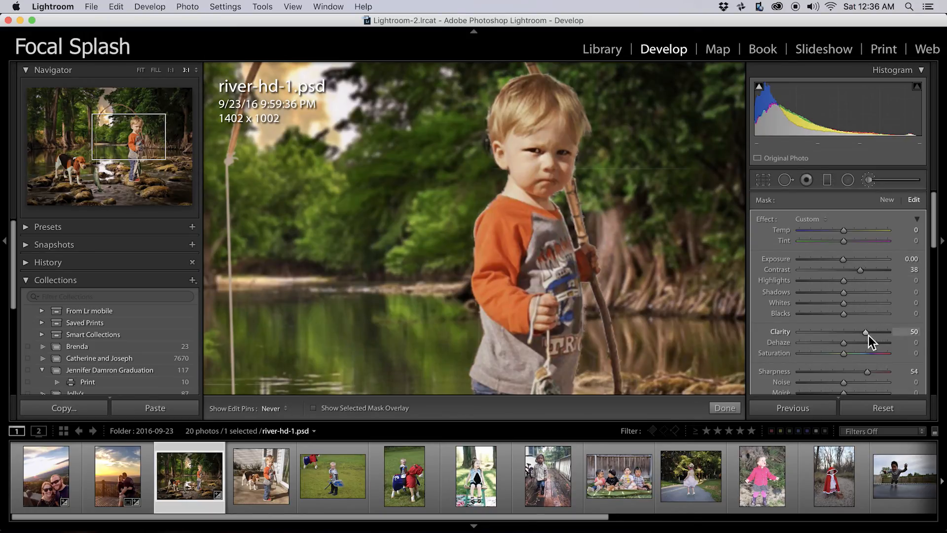
drag(866, 333, 848, 336)
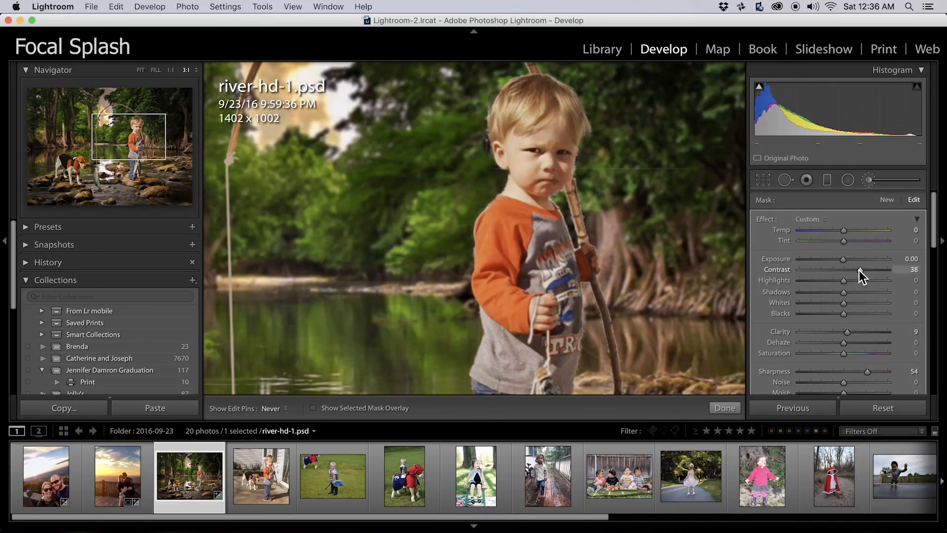
drag(861, 268, 858, 271)
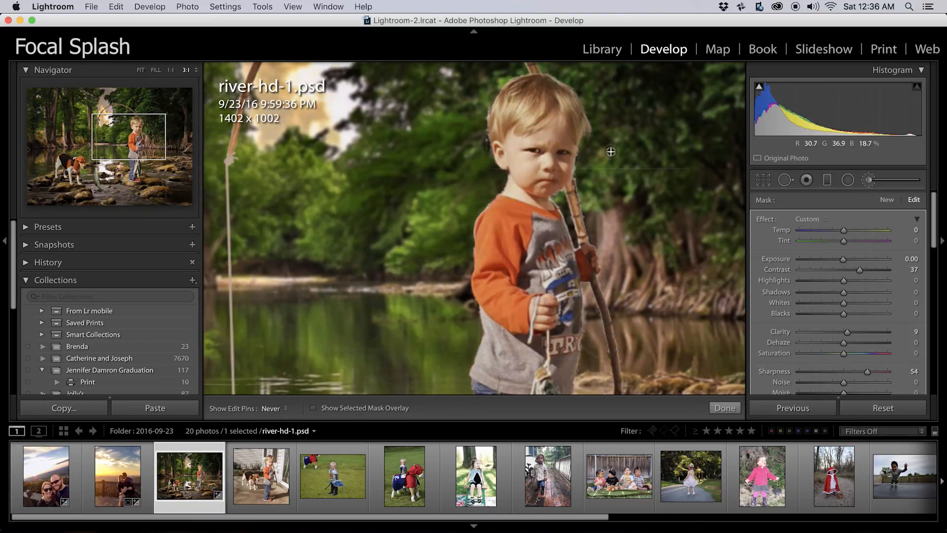